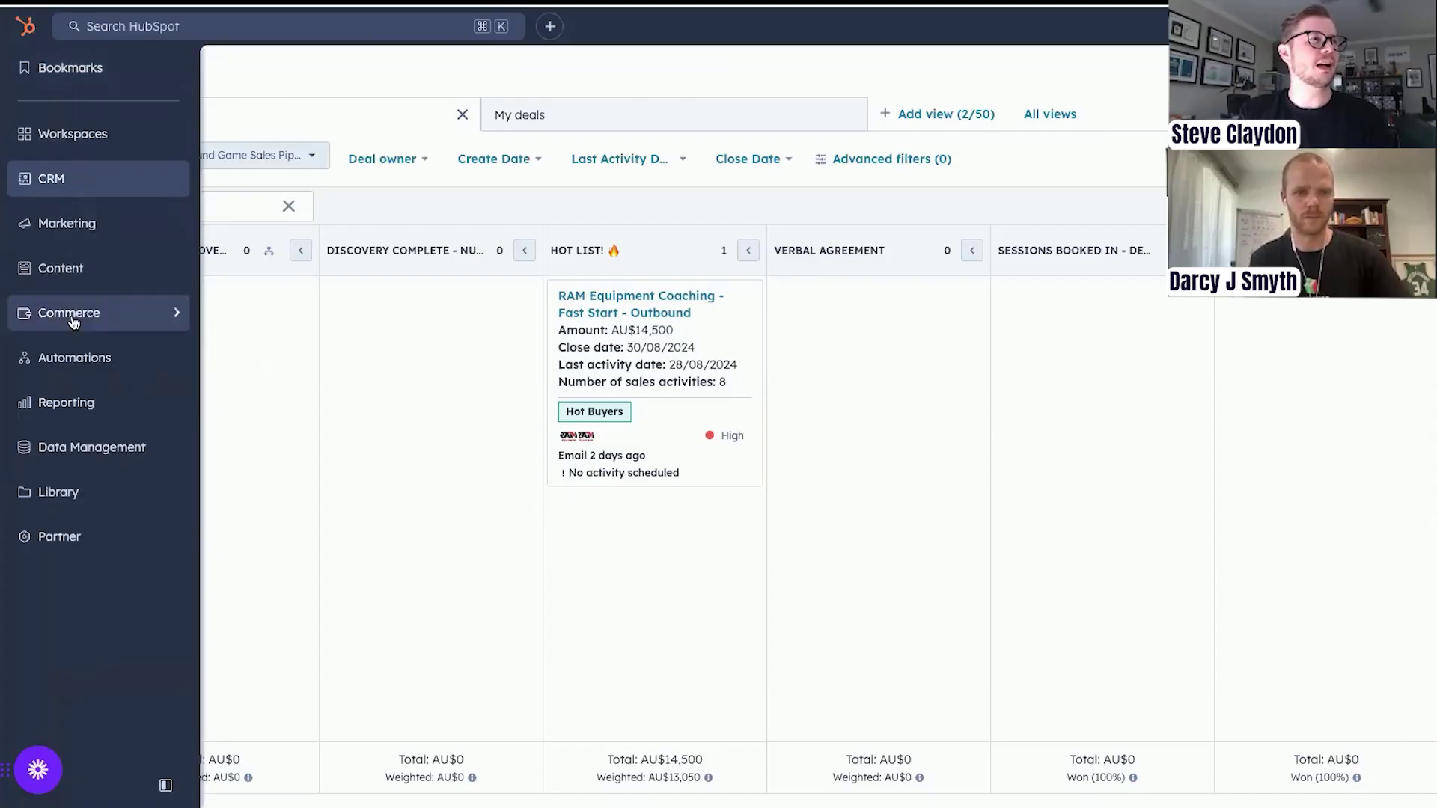
# Step: Open the Sequences tool under Automations and look over the list of existing sequences
pyautogui.moveTo(70, 361)
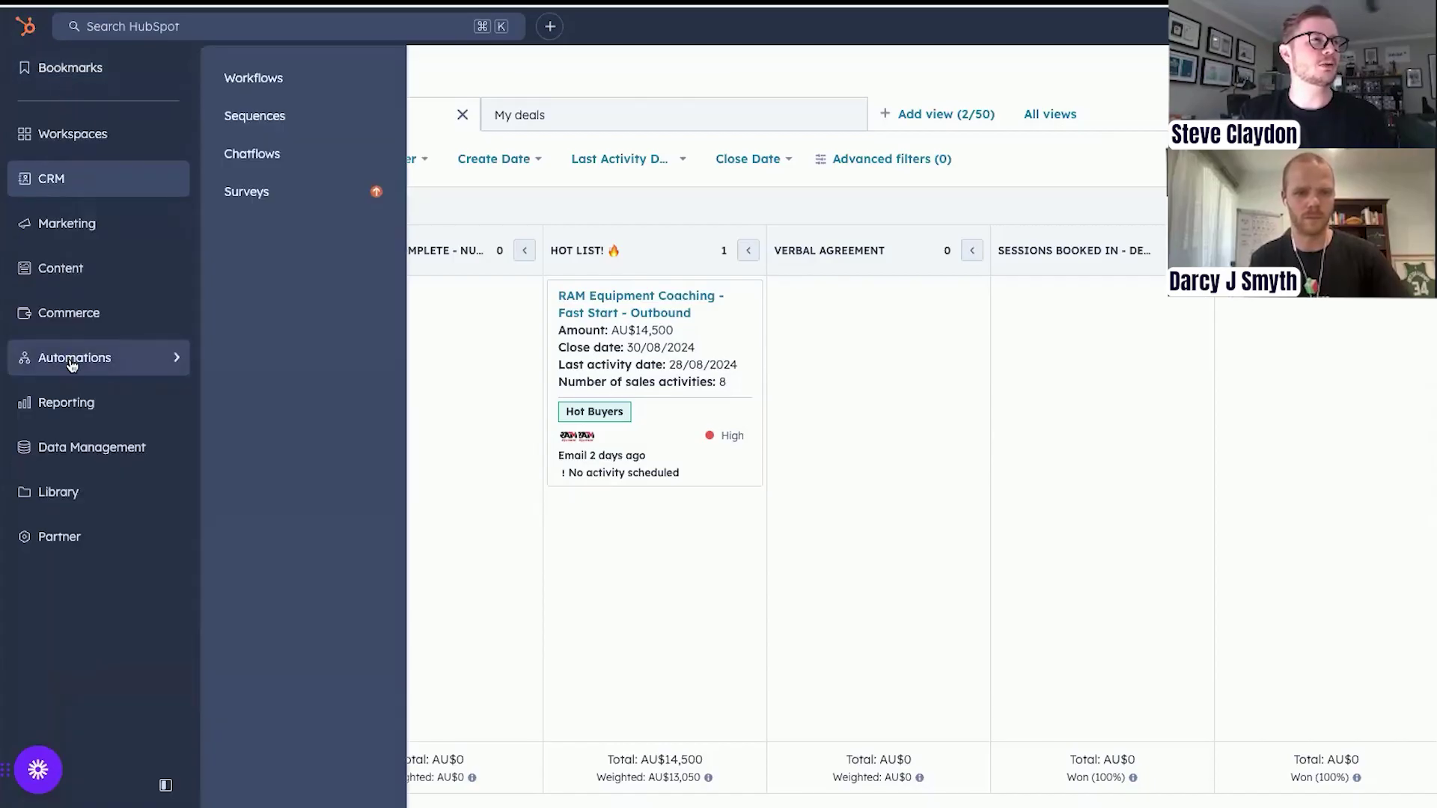
pyautogui.click(284, 121)
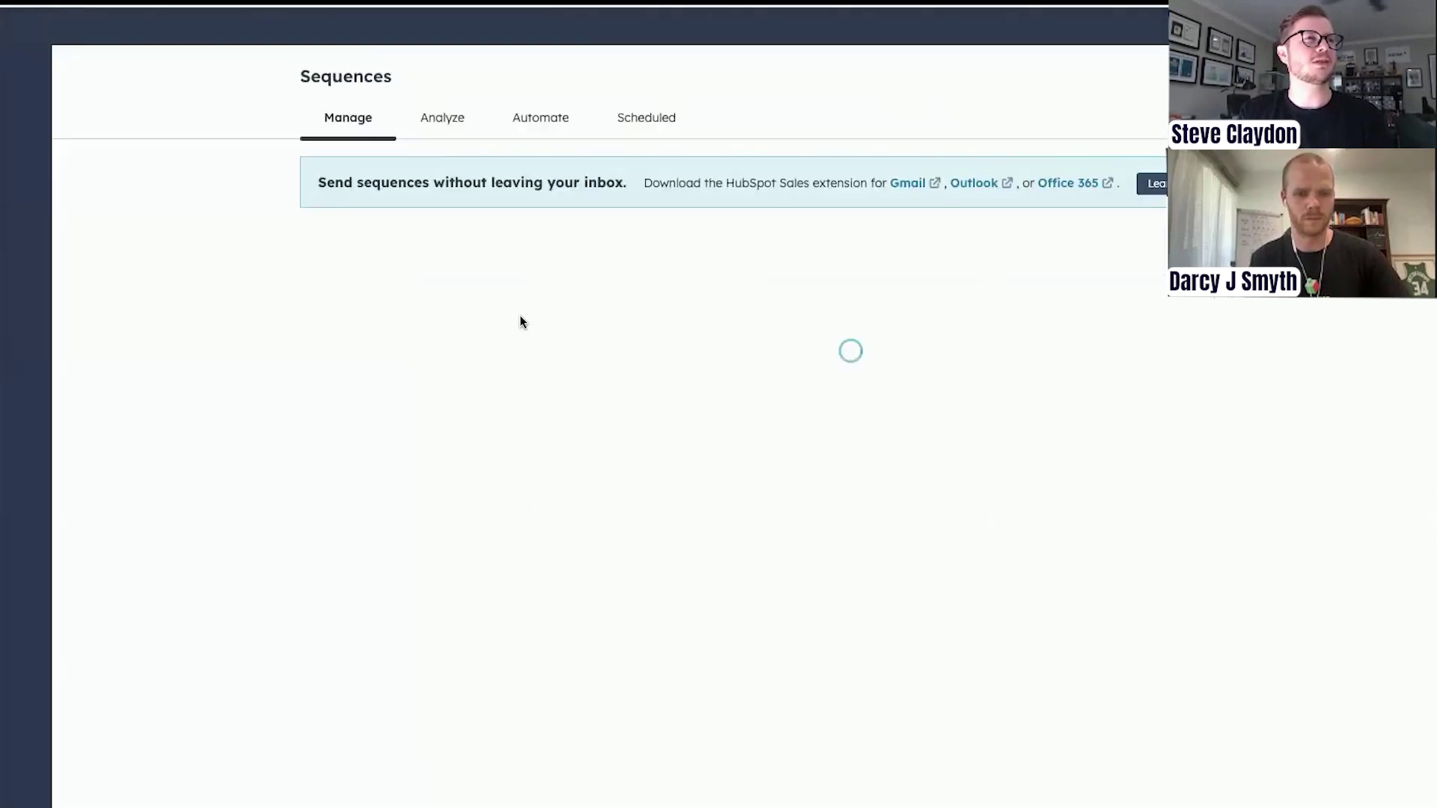
pyautogui.scroll(-2, 629, 504)
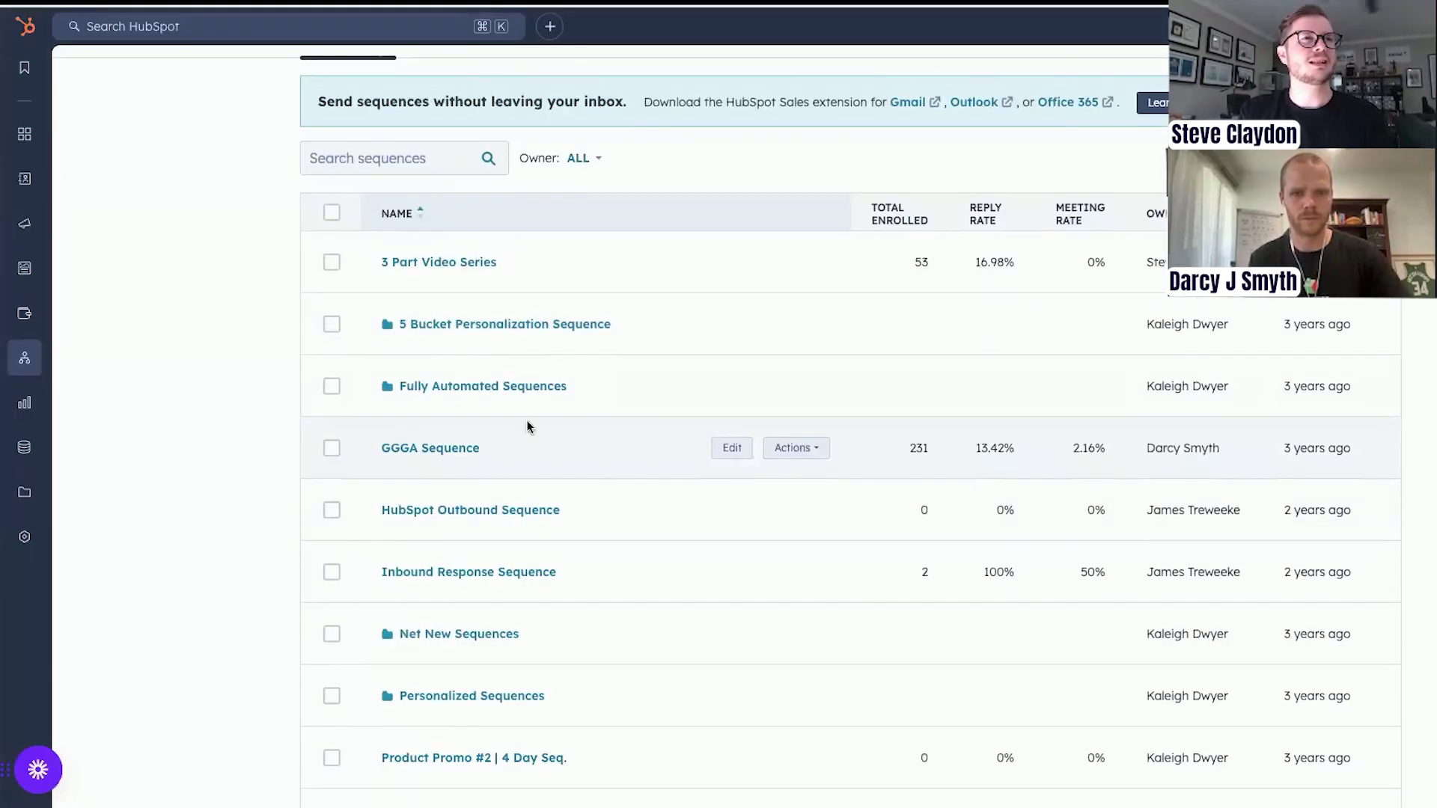
pyautogui.scroll(-1, 642, 487)
pyautogui.scroll(-3, 504, 490)
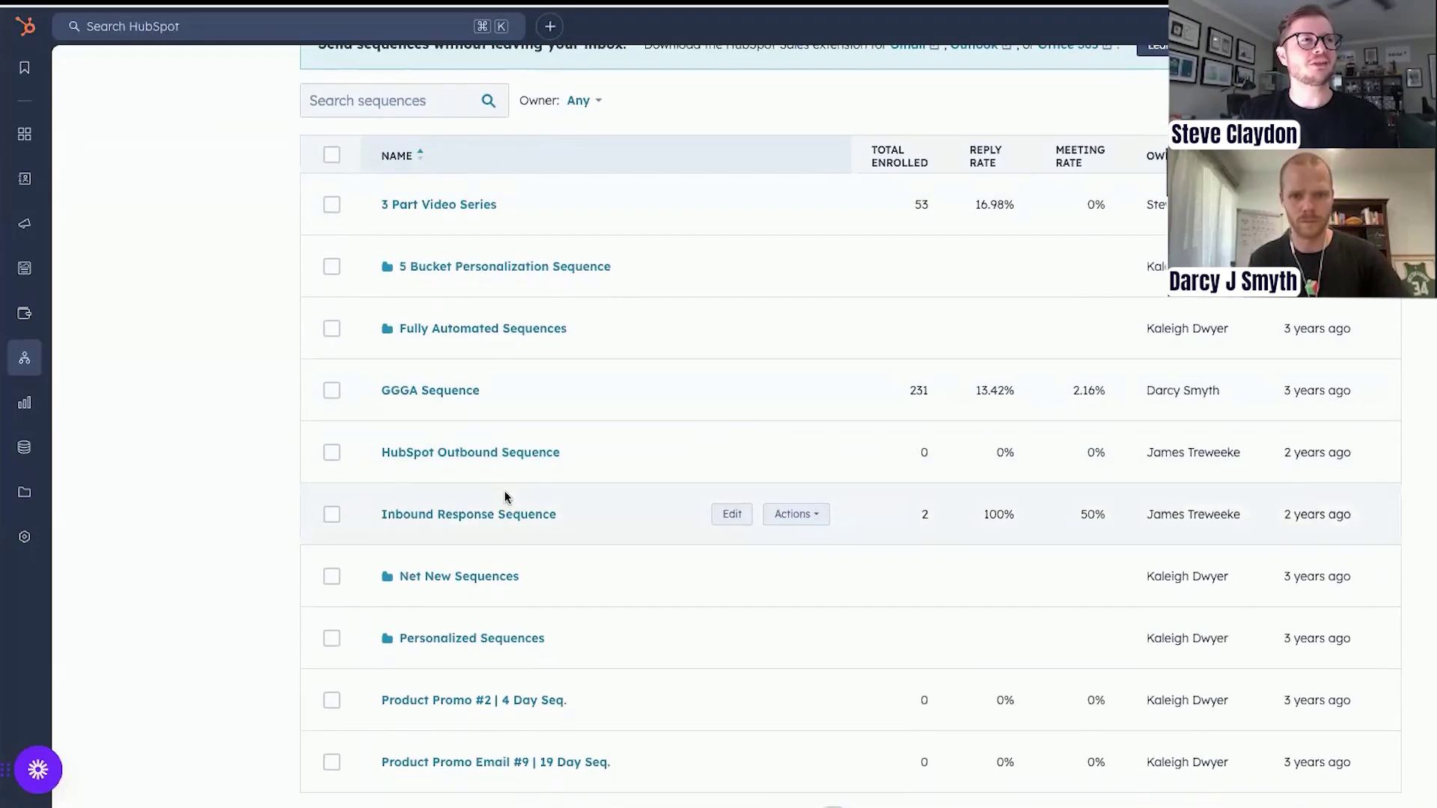
pyautogui.scroll(5, 648, 587)
# Step: Open the 3 Part Video Series sequence and review its overall and per-step performance
pyautogui.moveTo(653, 554)
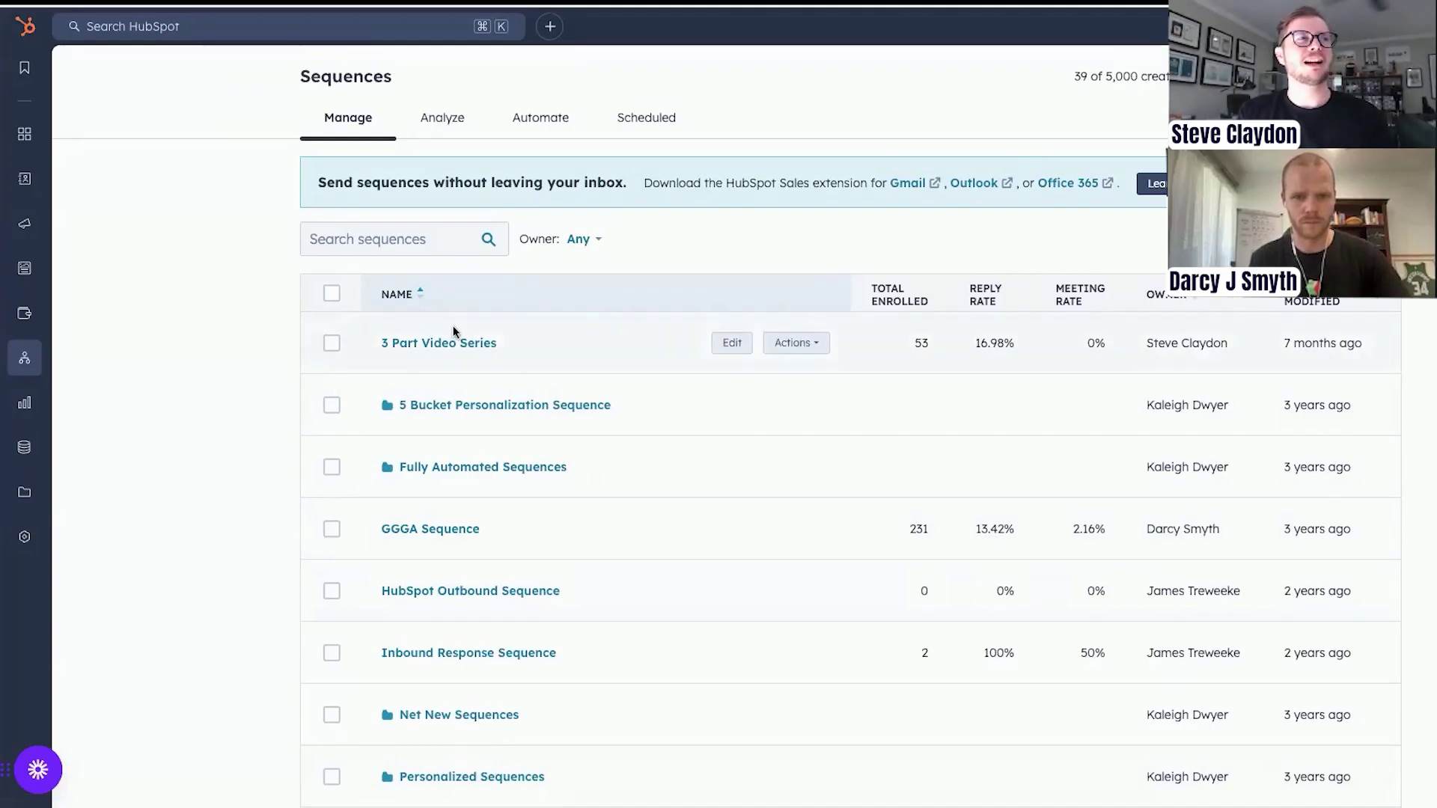
pyautogui.click(430, 345)
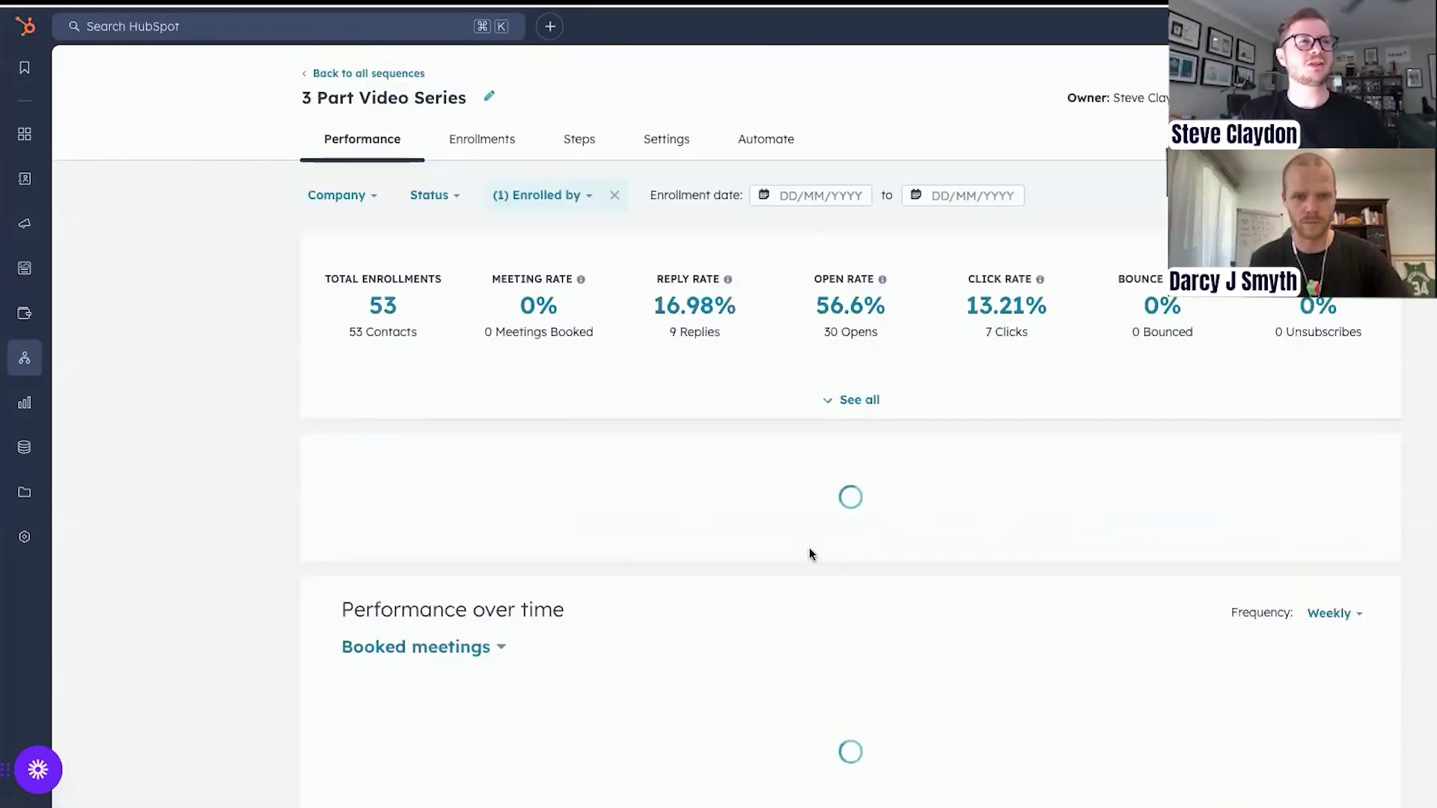
pyautogui.scroll(-2, 801, 551)
pyautogui.scroll(-8, 491, 317)
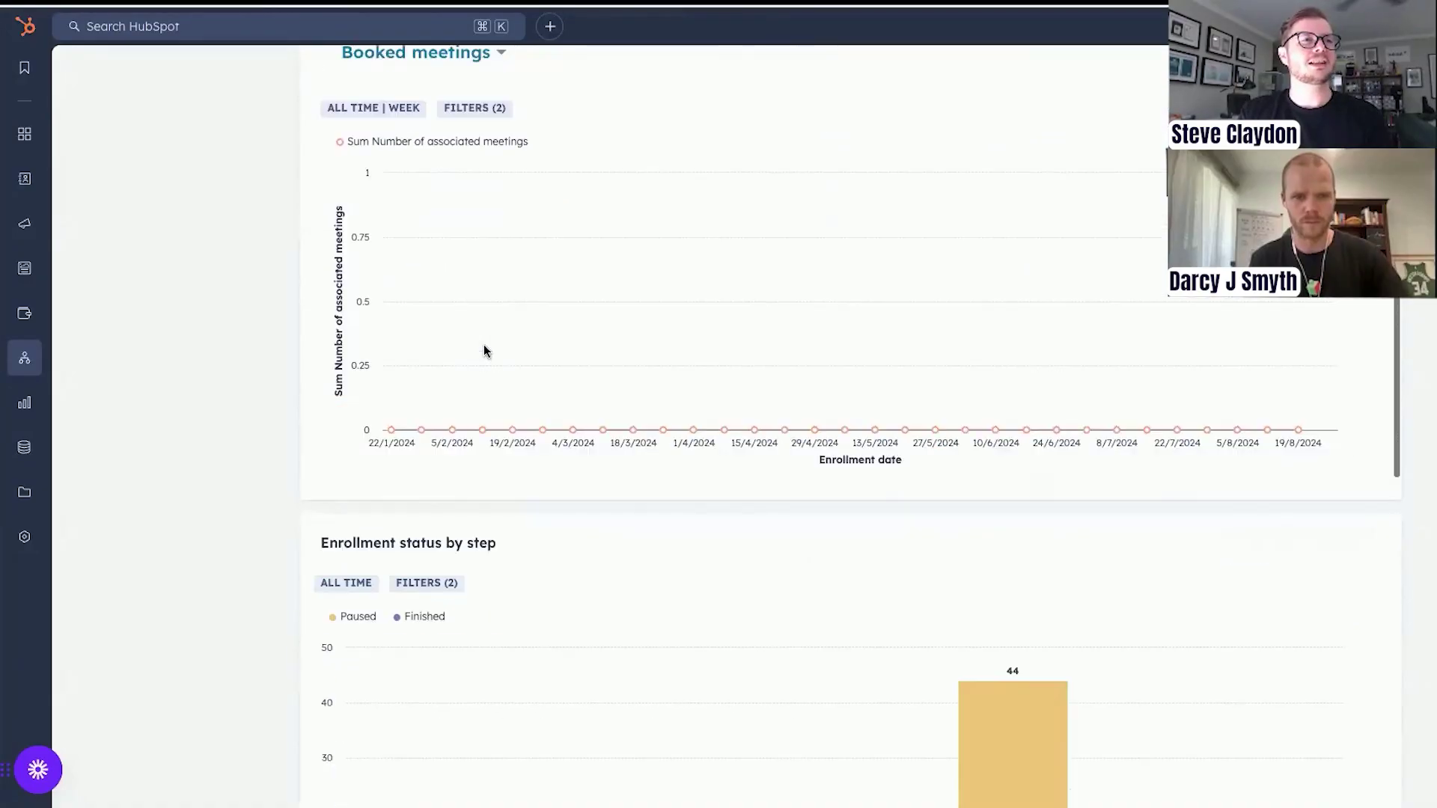
pyautogui.scroll(9, 597, 419)
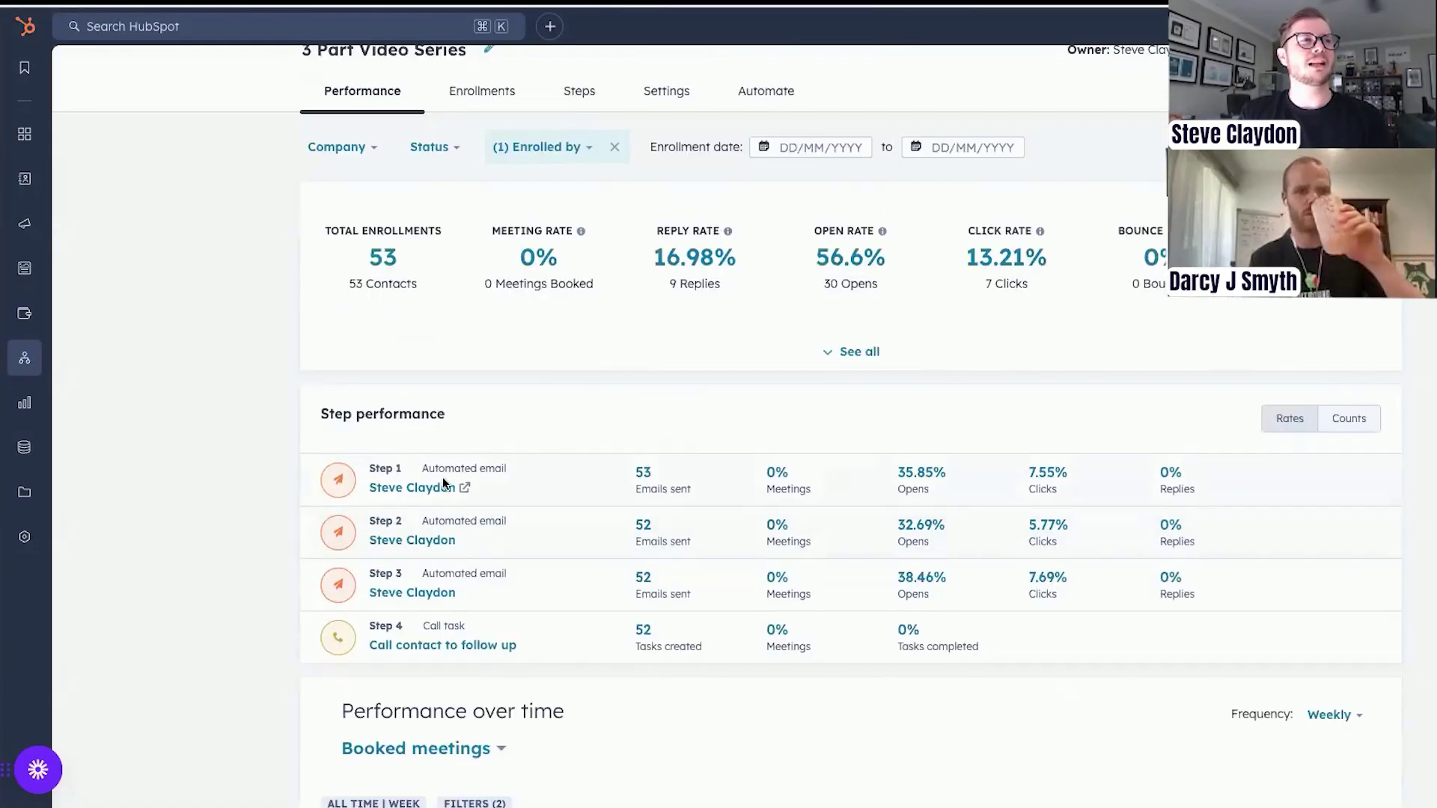
pyautogui.scroll(1, 471, 468)
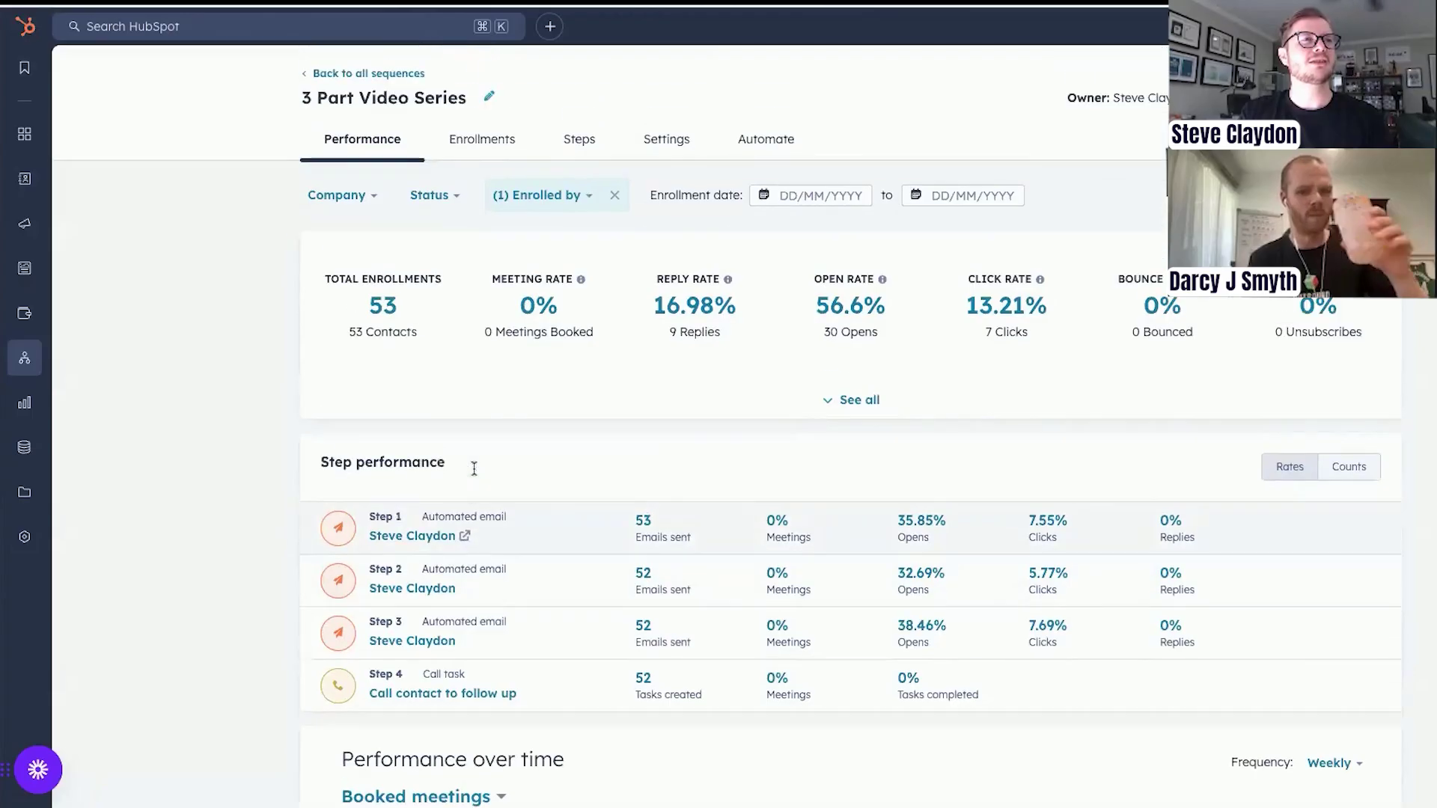
# Step: Check the contacts enrolled in the sequence and read the full Day 1 automated email among its steps
pyautogui.click(494, 139)
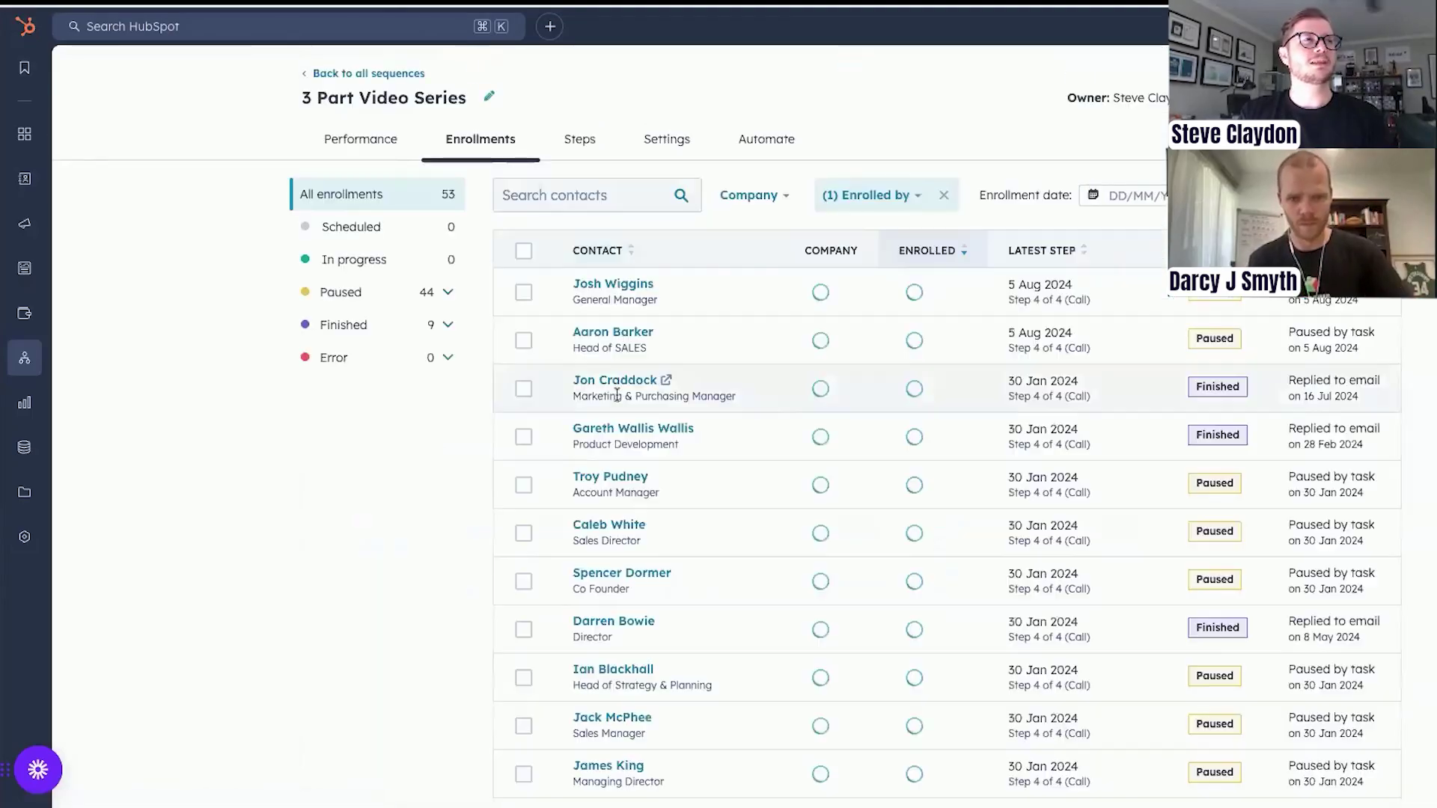
pyautogui.click(592, 153)
pyautogui.scroll(-4, 690, 449)
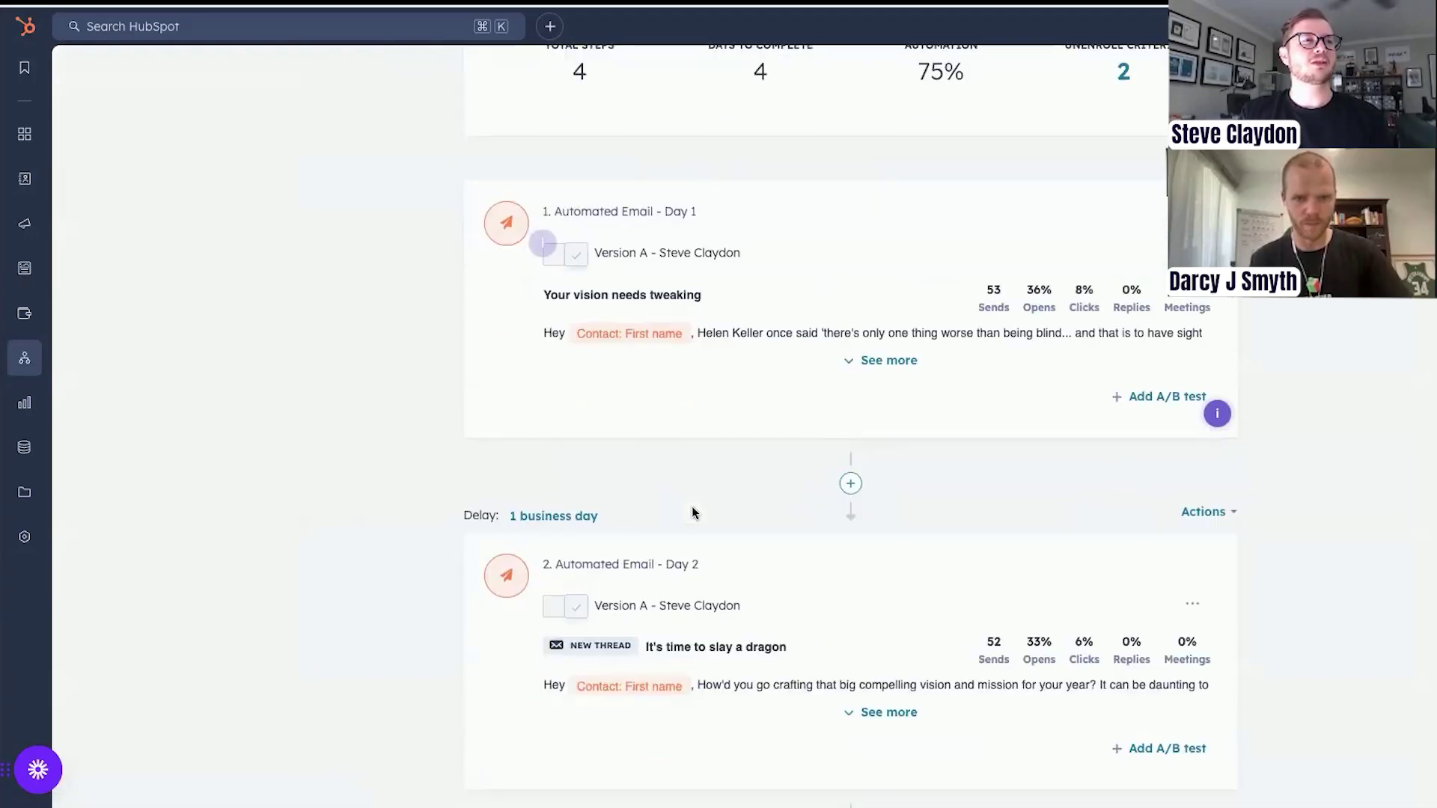
pyautogui.click(853, 363)
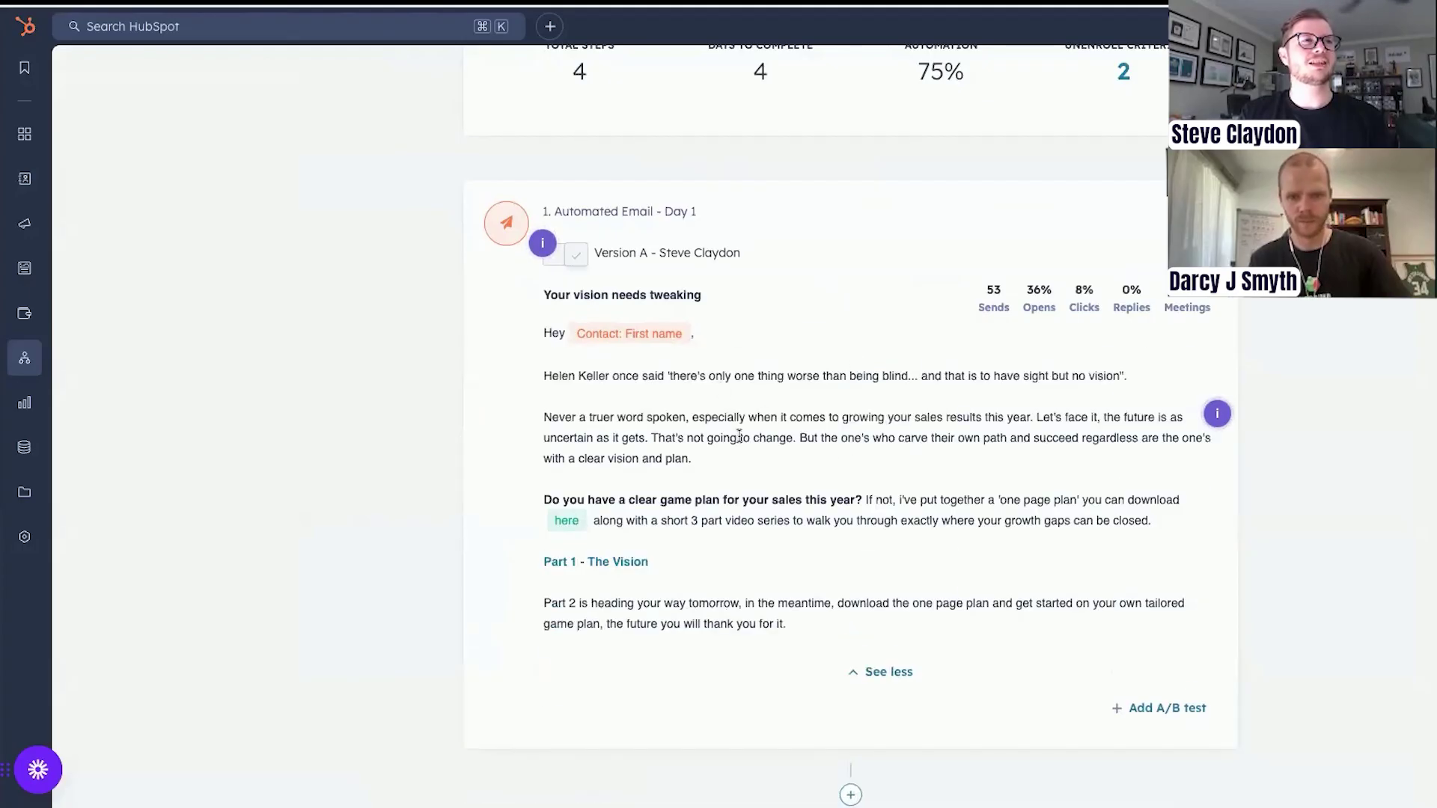
pyautogui.scroll(-2, 674, 408)
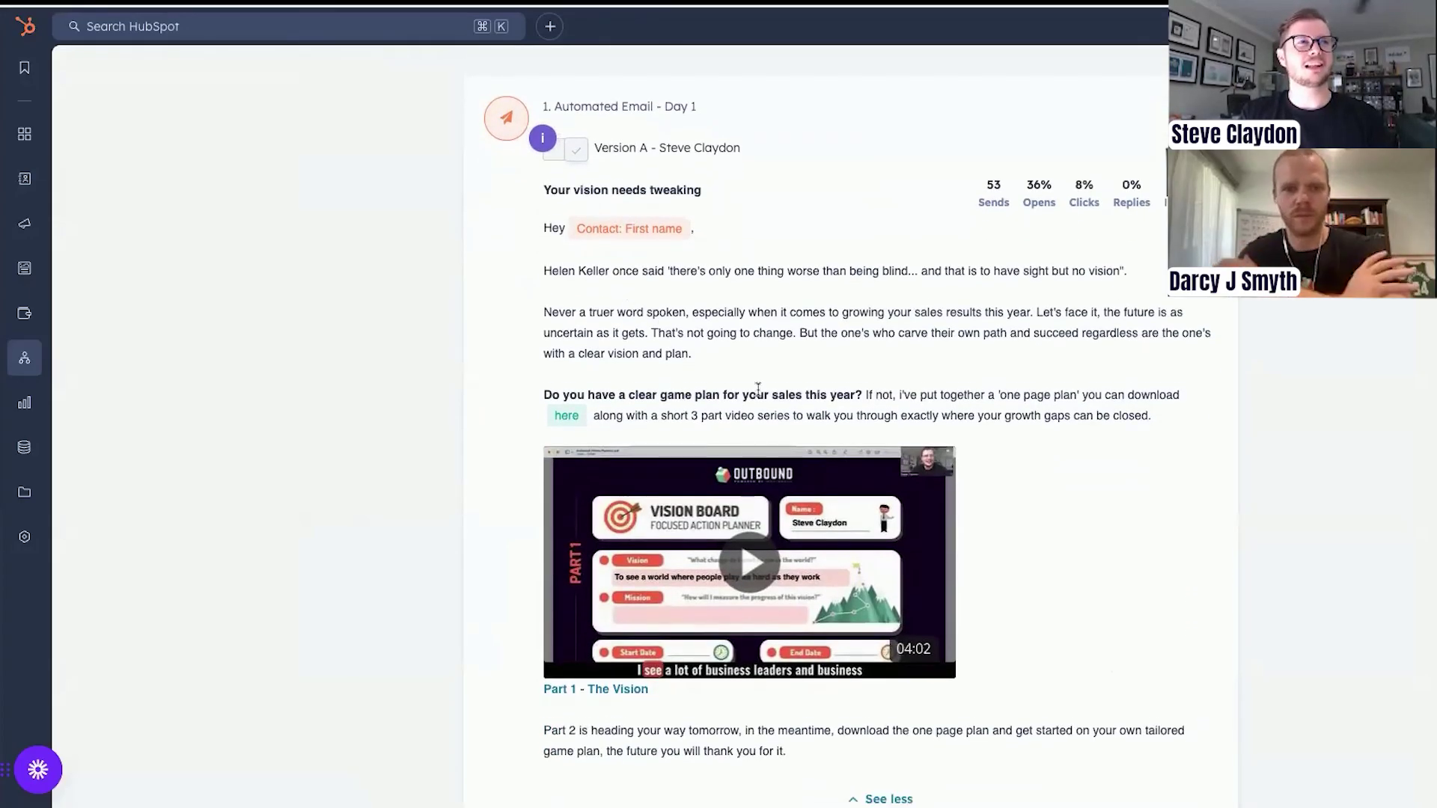
pyautogui.scroll(-1, 901, 413)
pyautogui.scroll(-1, 901, 414)
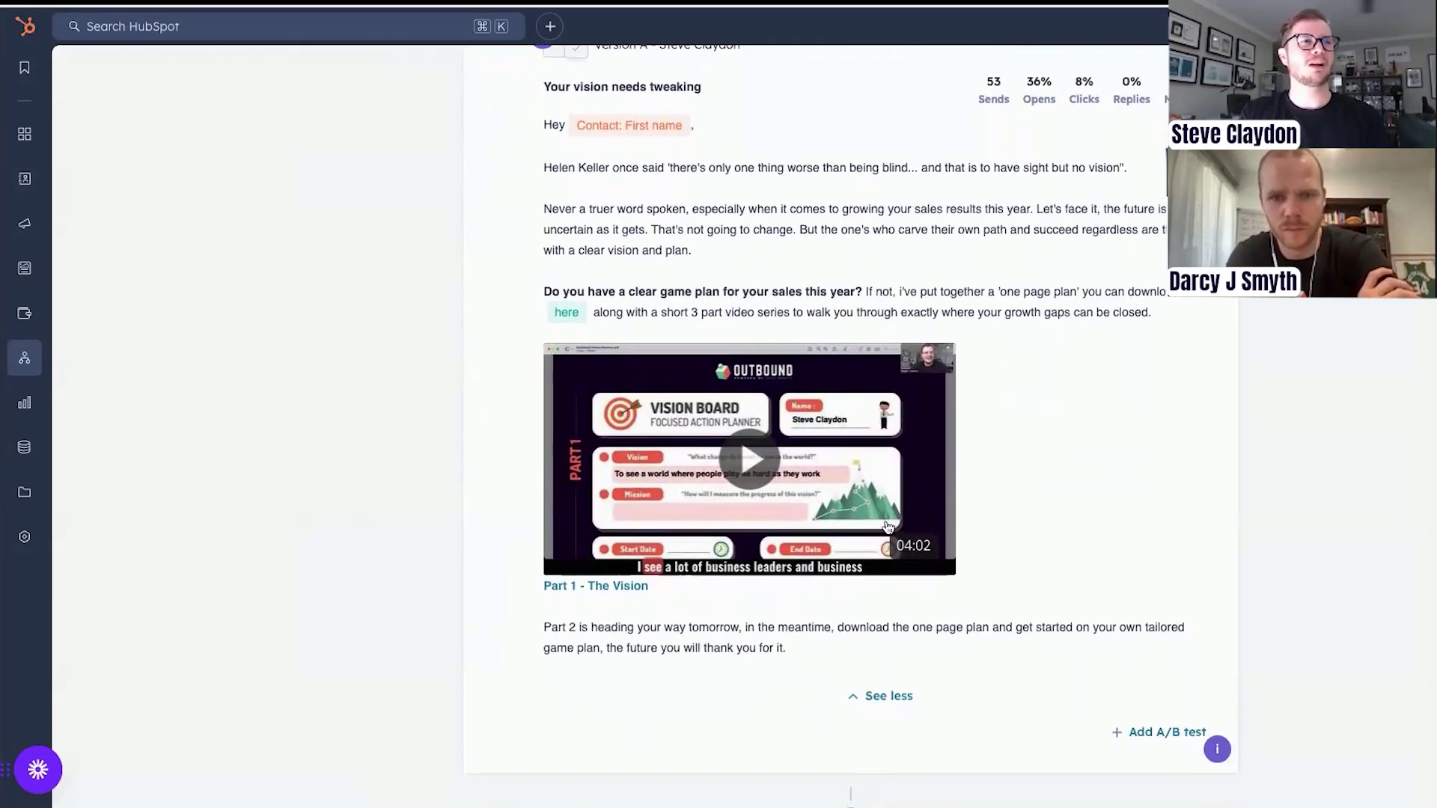
pyautogui.scroll(-5, 683, 404)
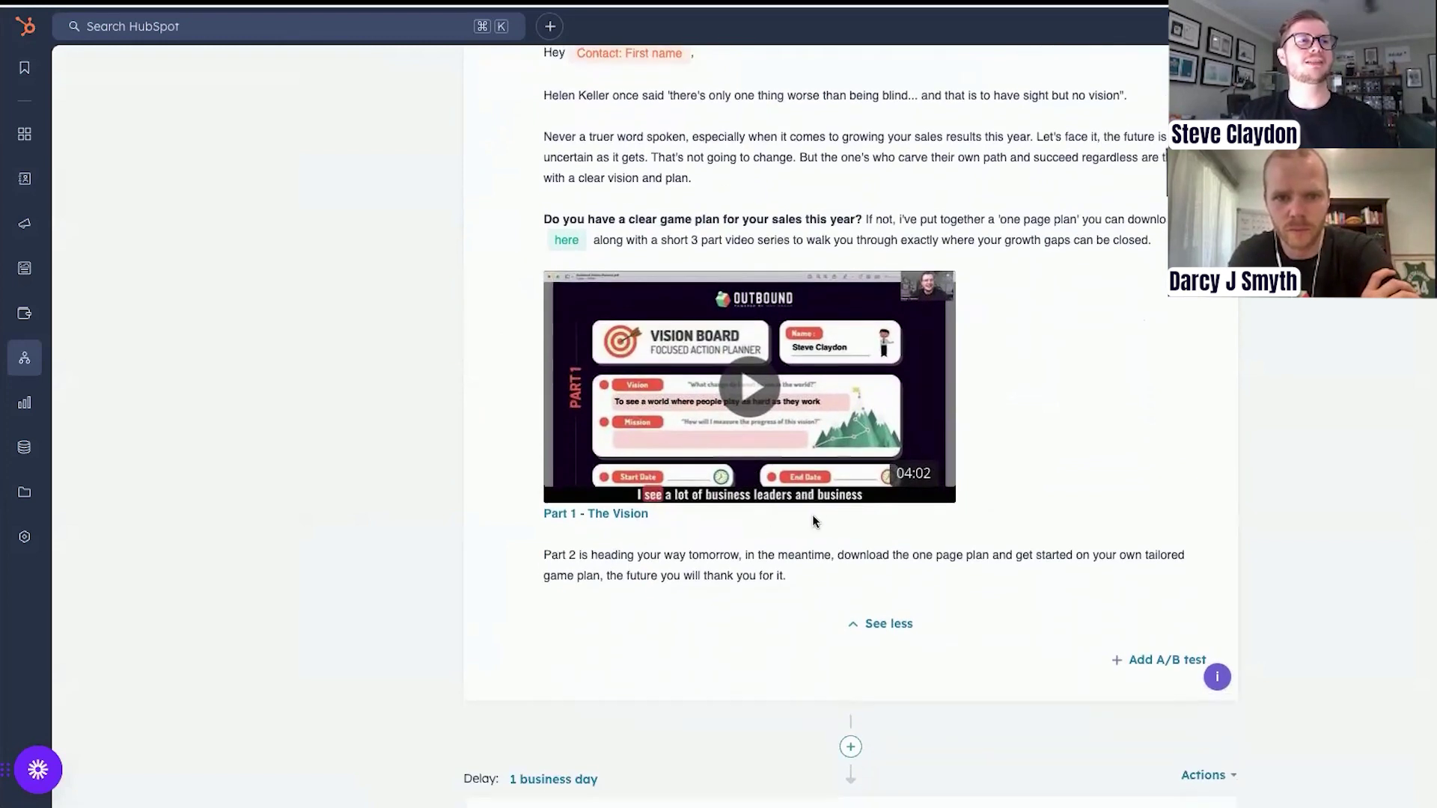
pyautogui.scroll(-6, 669, 518)
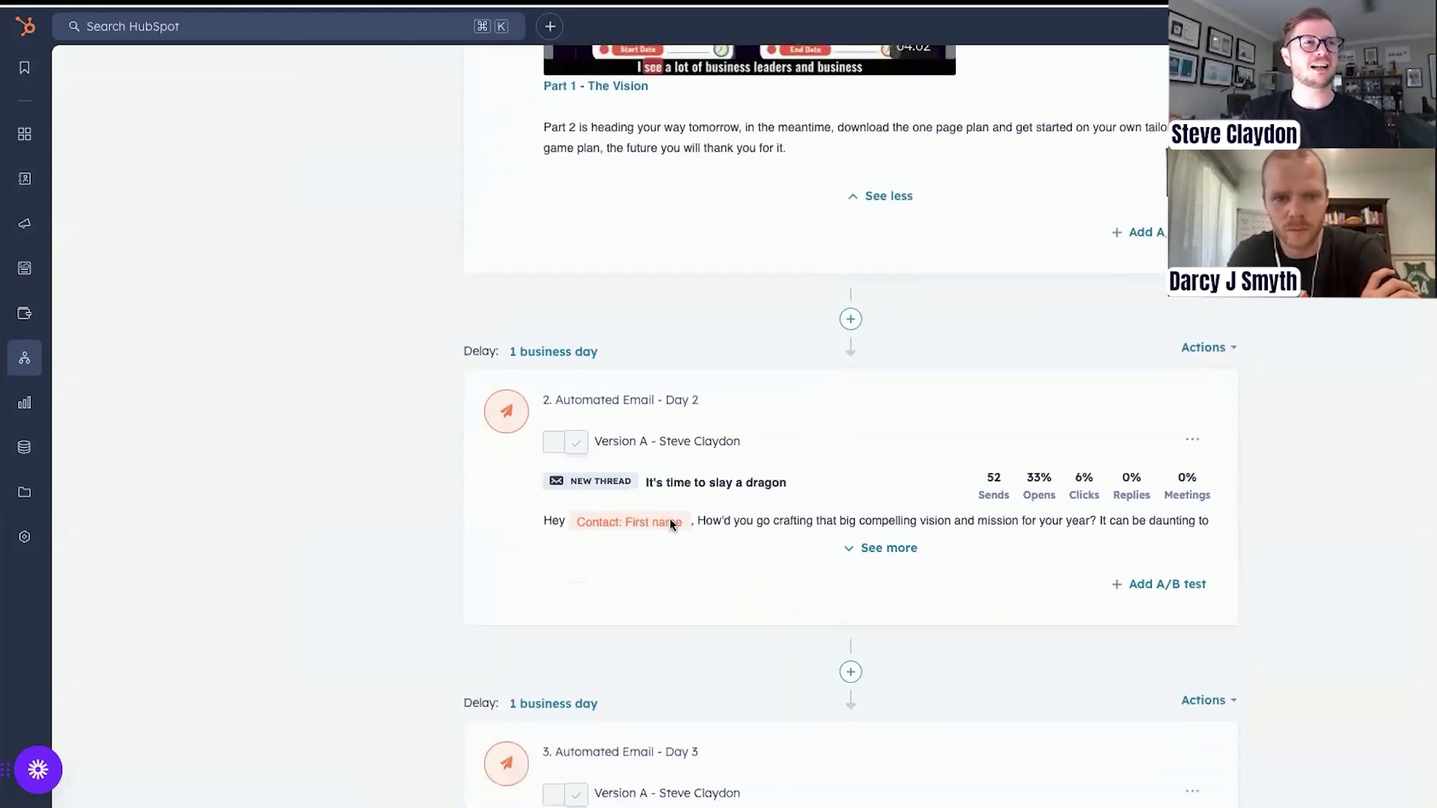
# Step: Expand the full Day 2 and Day 3 automated emails and review the sequence through its Day 4 call task
pyautogui.click(869, 212)
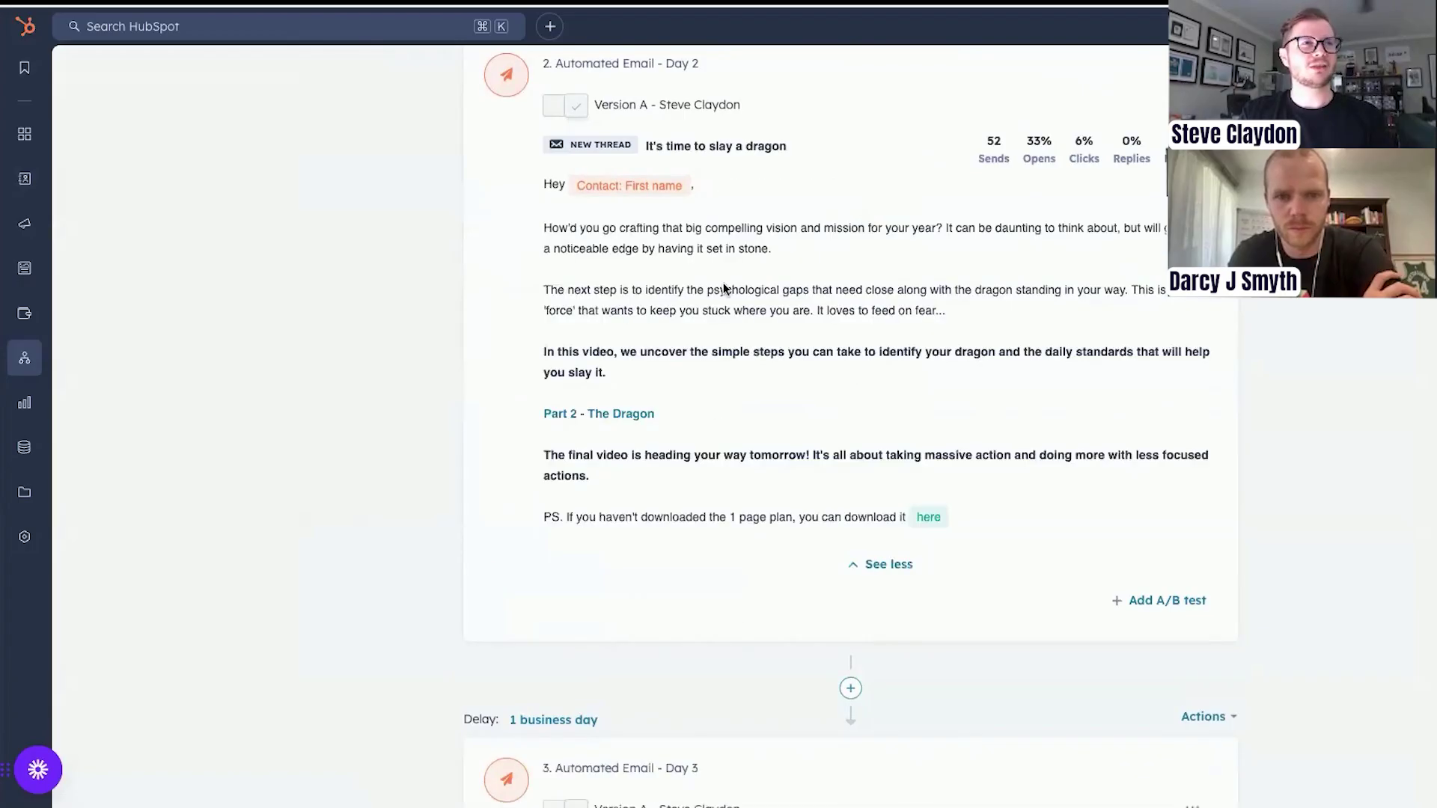
pyautogui.scroll(-1, 806, 554)
pyautogui.scroll(-5, 807, 554)
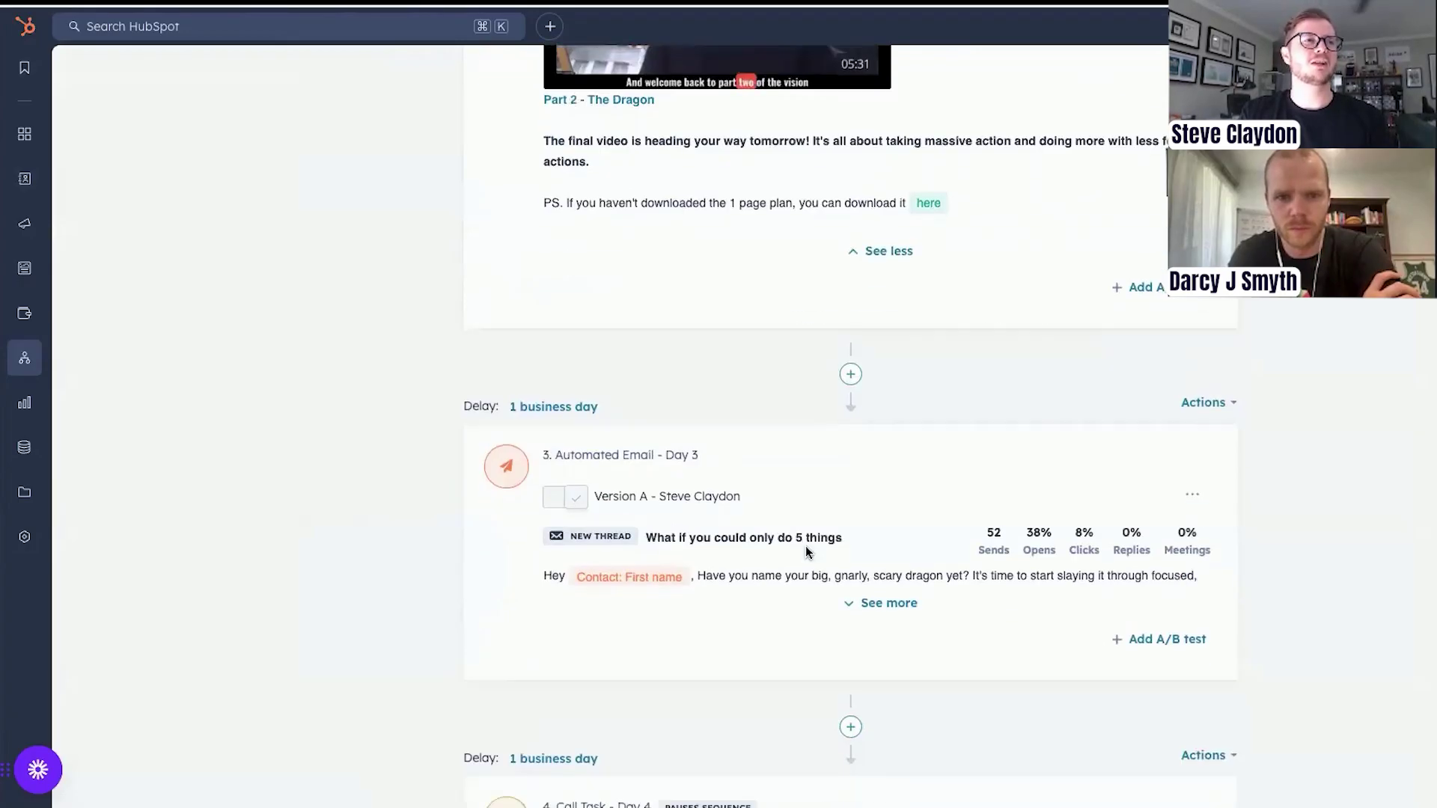
pyautogui.click(861, 600)
pyautogui.scroll(-5, 803, 621)
pyautogui.scroll(-5, 803, 621)
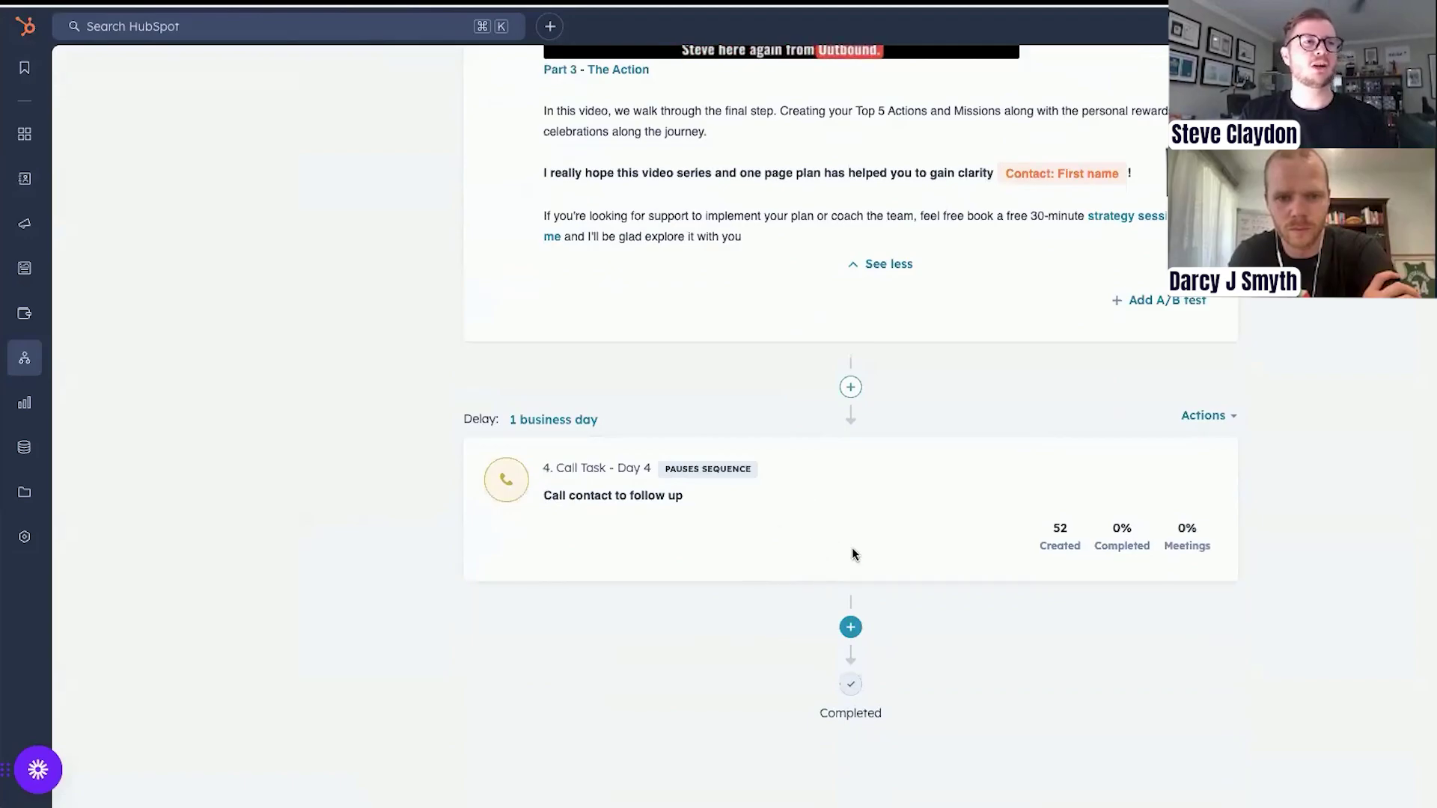
pyautogui.scroll(9, 842, 554)
pyautogui.scroll(-7, 842, 554)
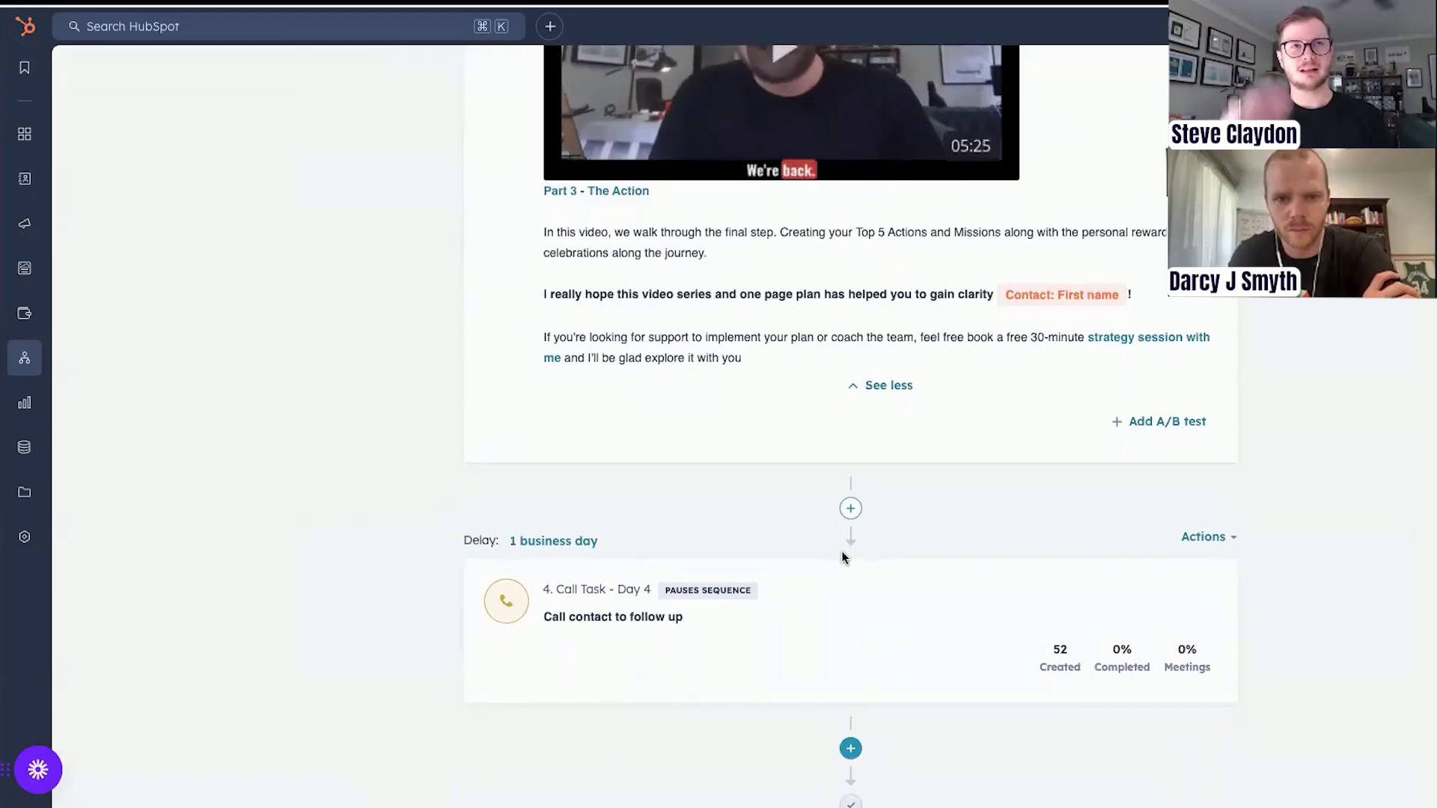
# Step: Return to the sequence's step summary and show the details of its unenroll criteria
pyautogui.scroll(8, 904, 479)
pyautogui.scroll(16, 904, 479)
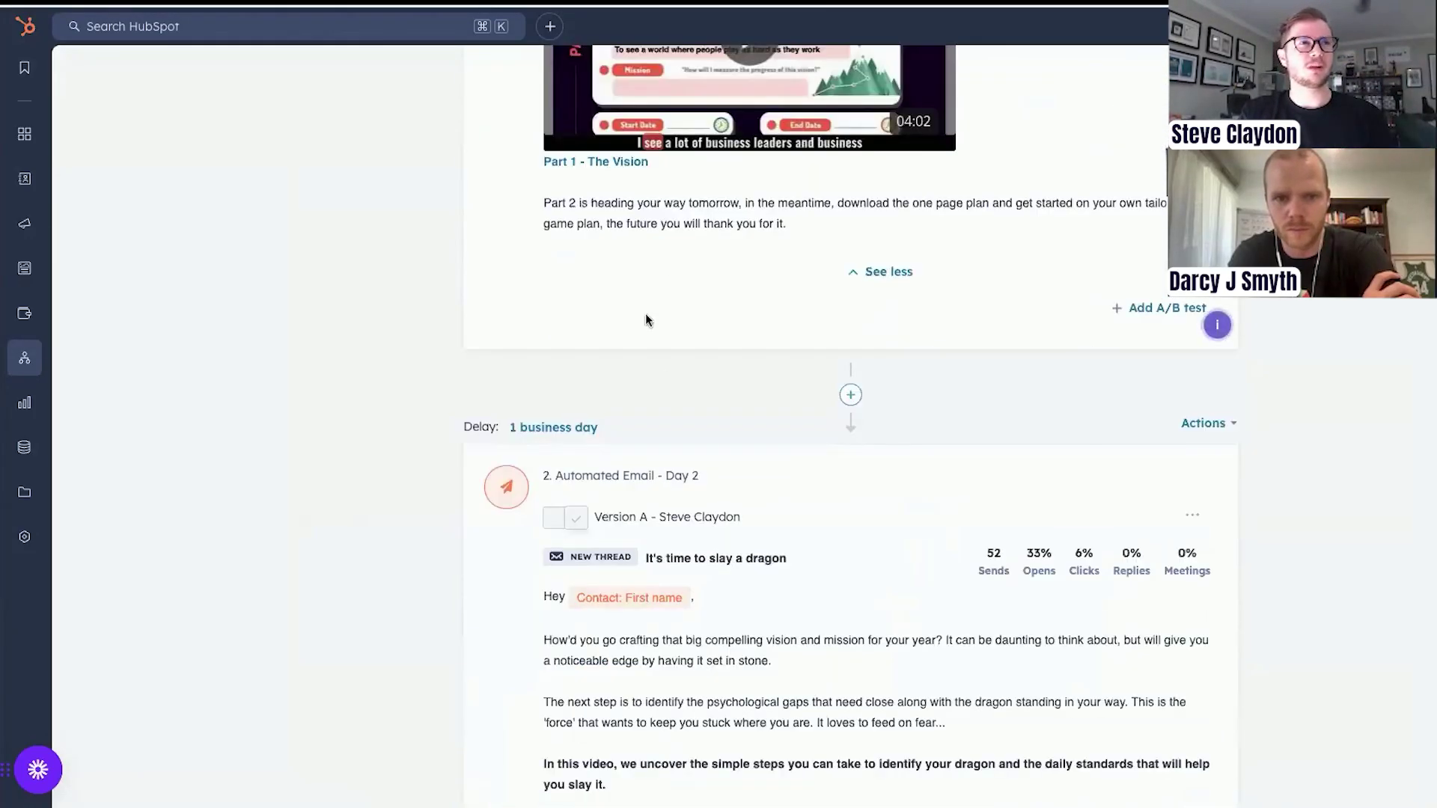
pyautogui.scroll(9, 850, 459)
pyautogui.scroll(4, 838, 467)
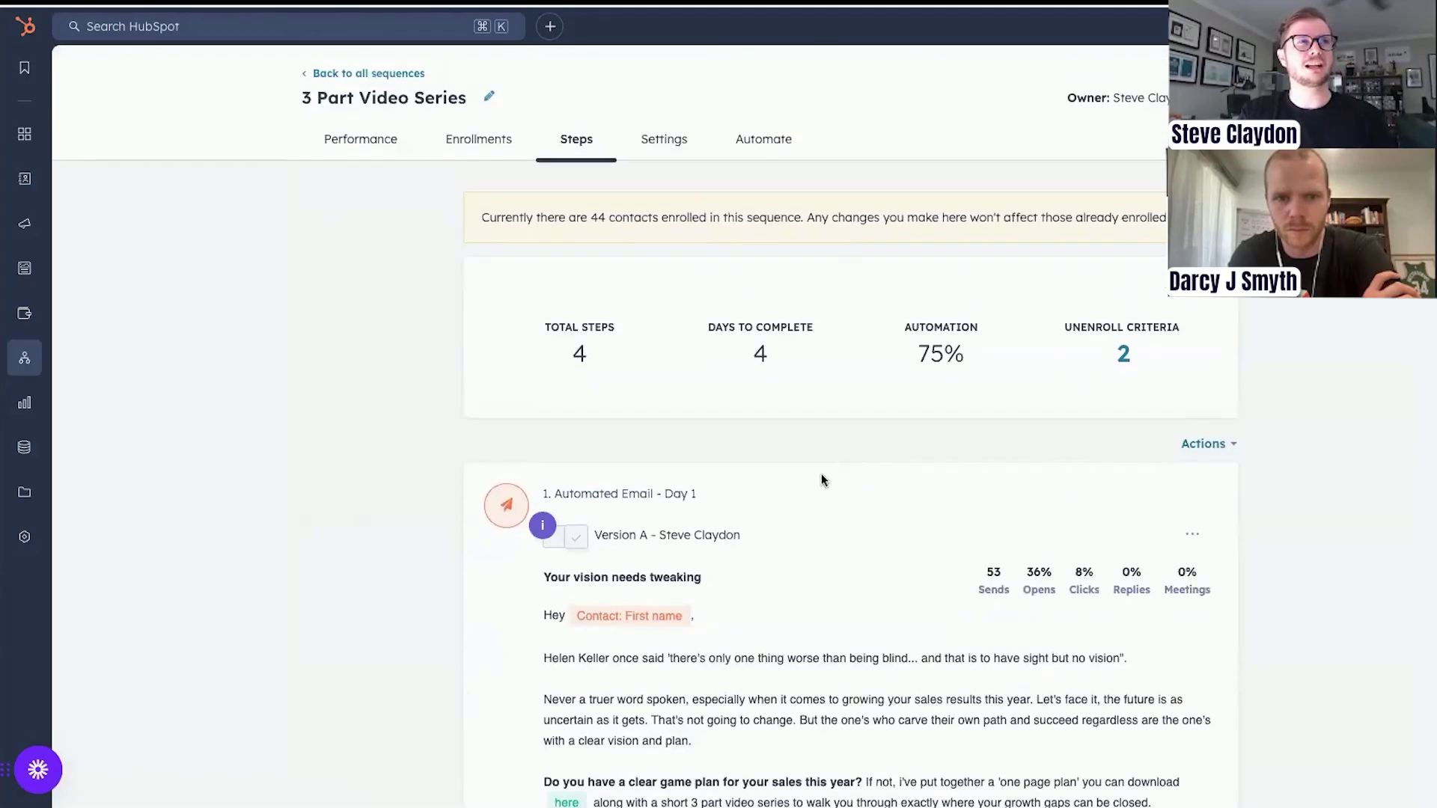
pyautogui.scroll(-1, 911, 628)
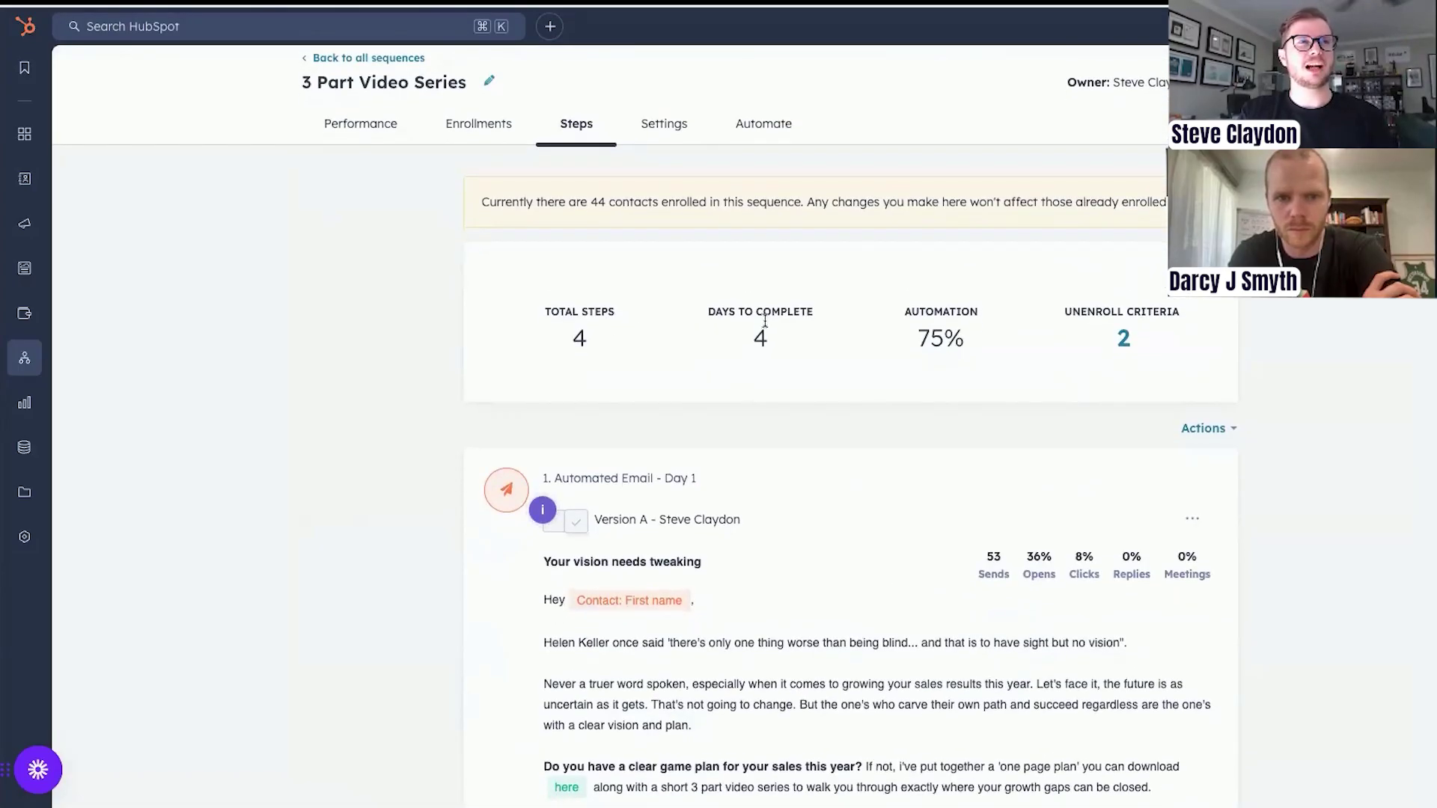
pyautogui.click(1124, 340)
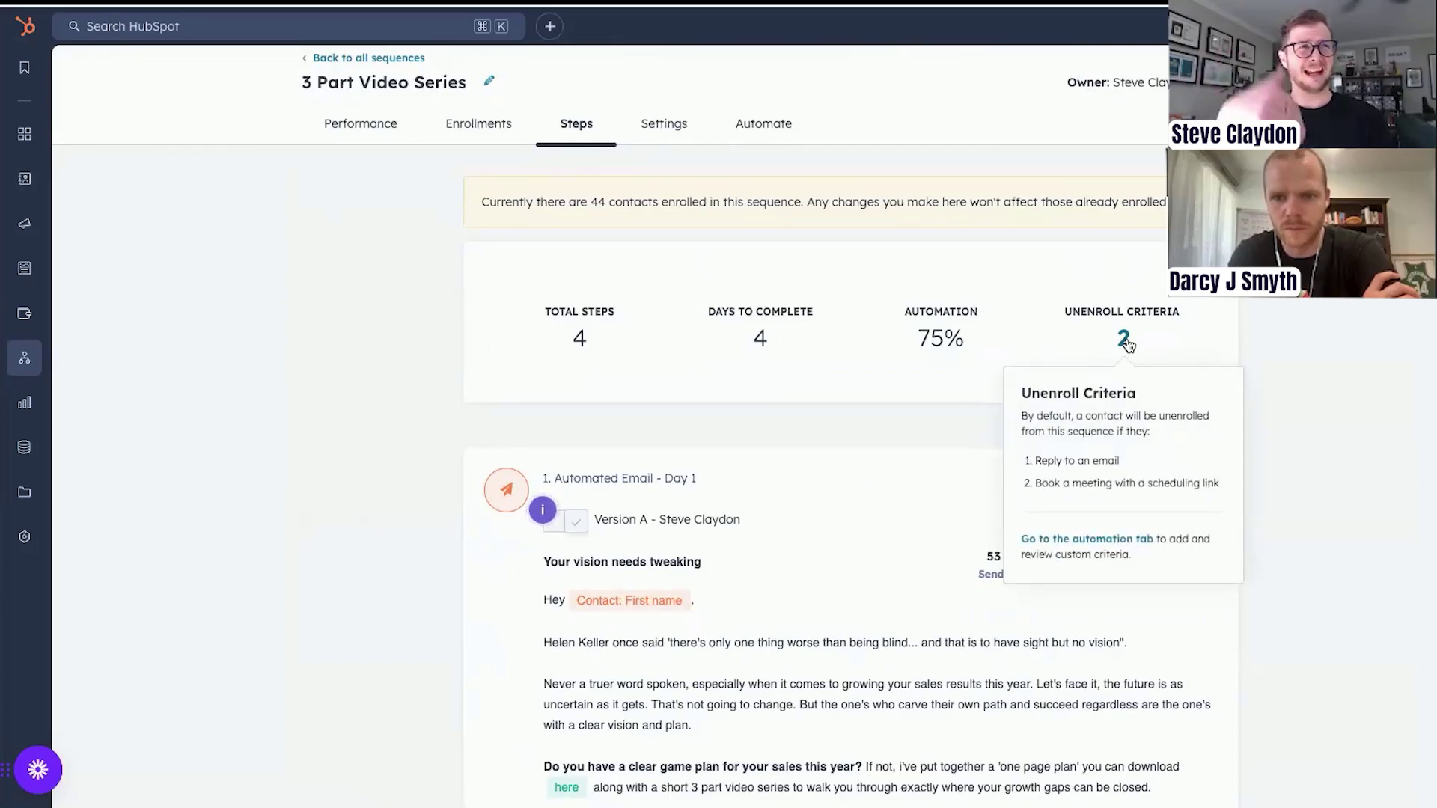
pyautogui.scroll(-7, 858, 500)
pyautogui.scroll(7, 858, 500)
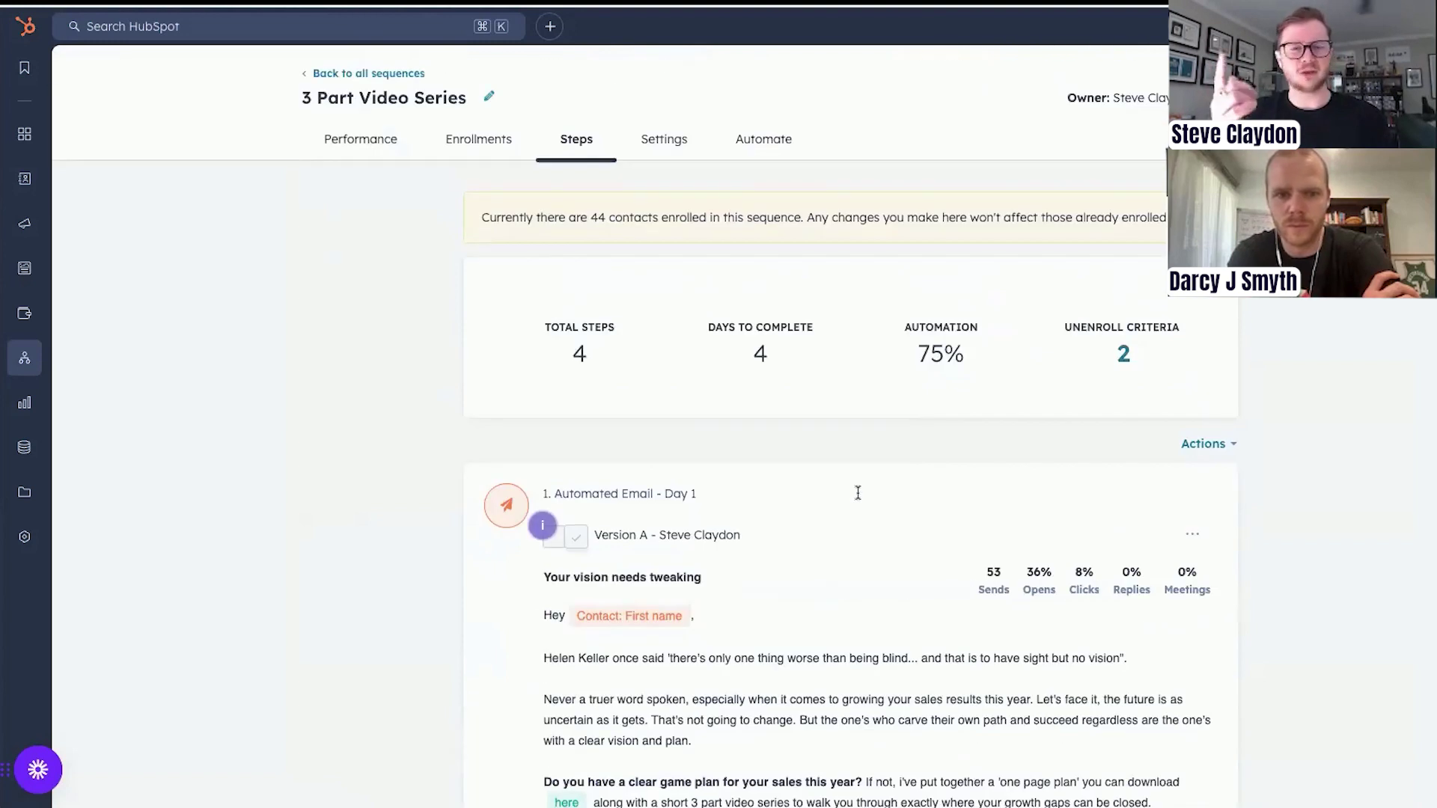
# Step: Go back to all sequences, start a new sequence and browse the available pre-made sequences
pyautogui.click(331, 74)
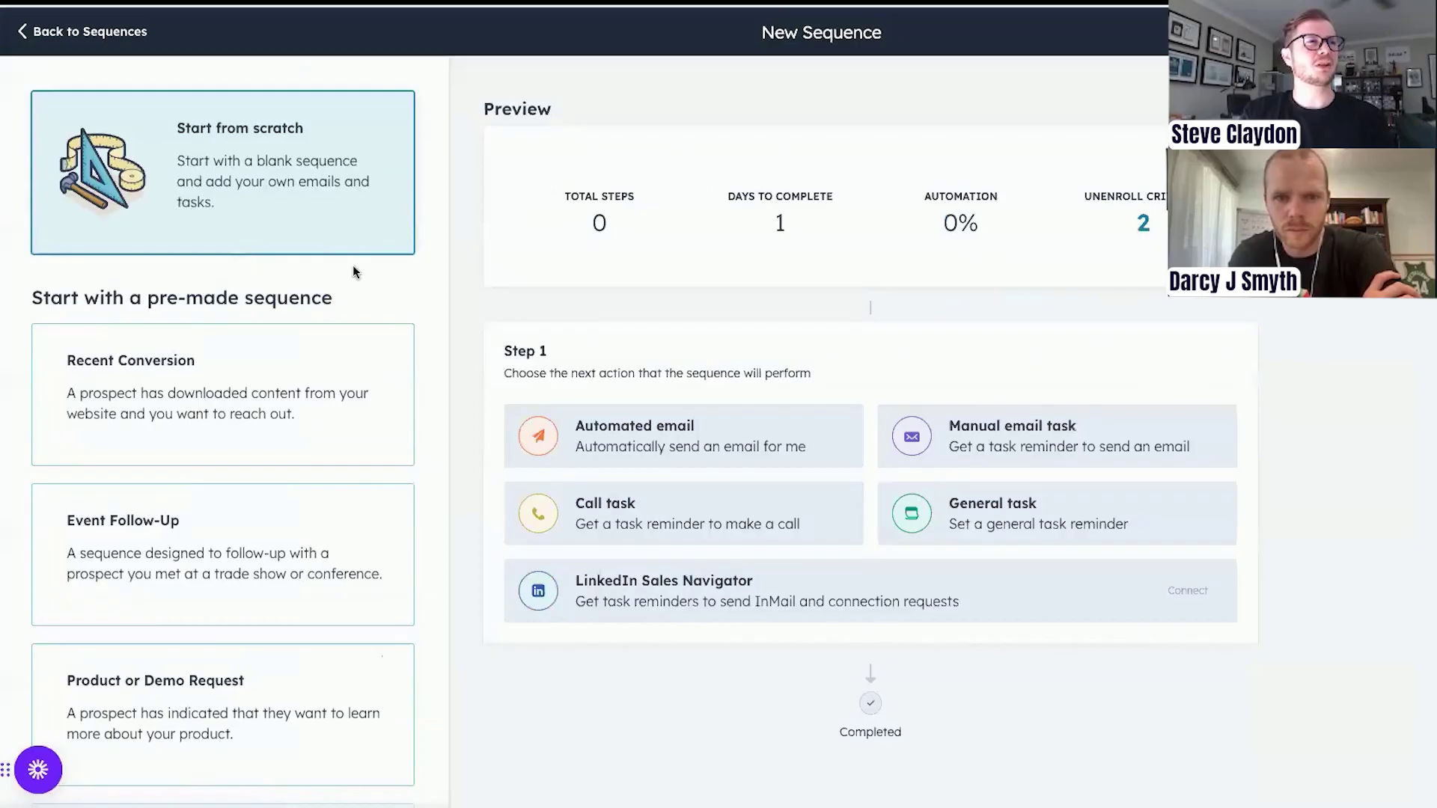
pyautogui.scroll(-10, 283, 480)
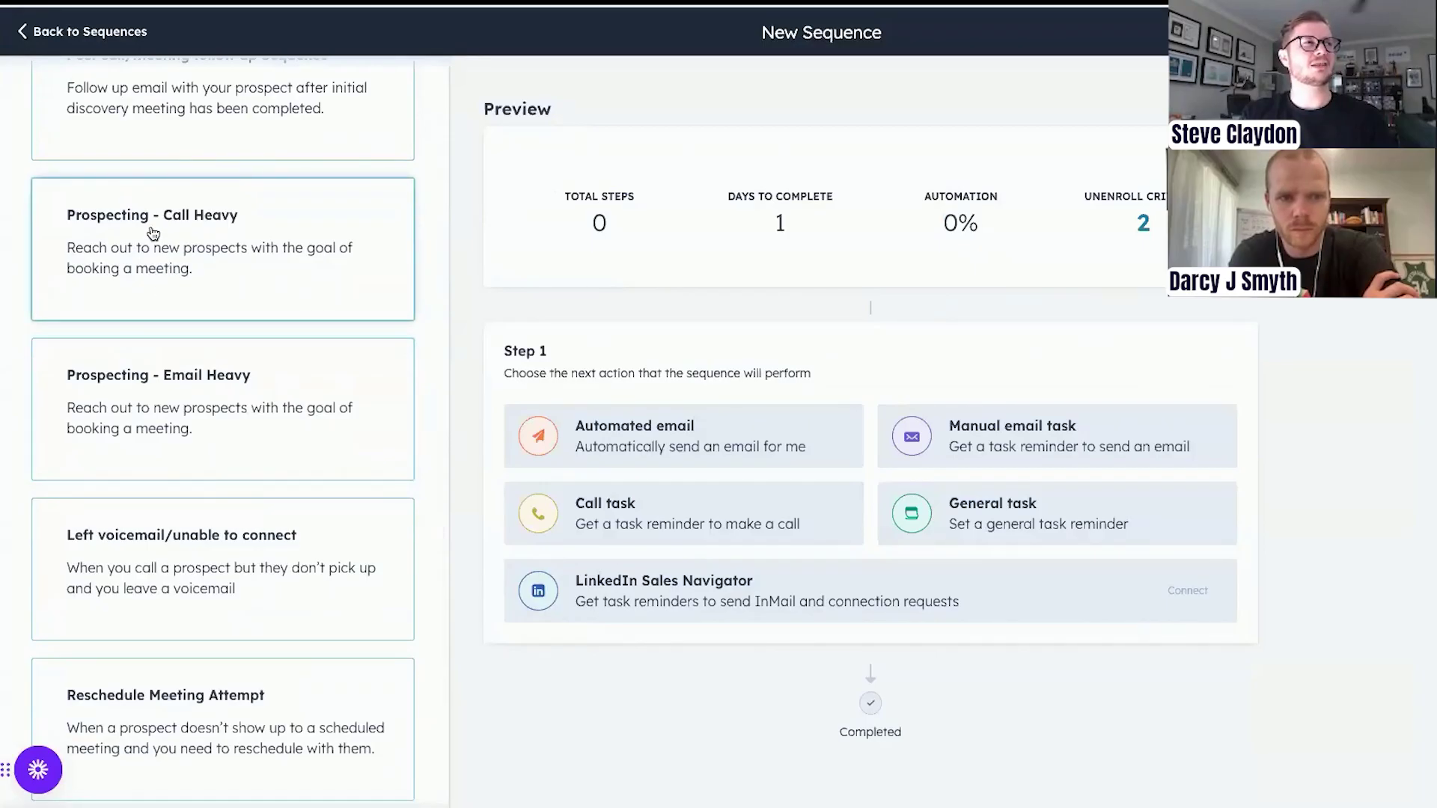
pyautogui.scroll(8, 201, 397)
pyautogui.scroll(3, 299, 410)
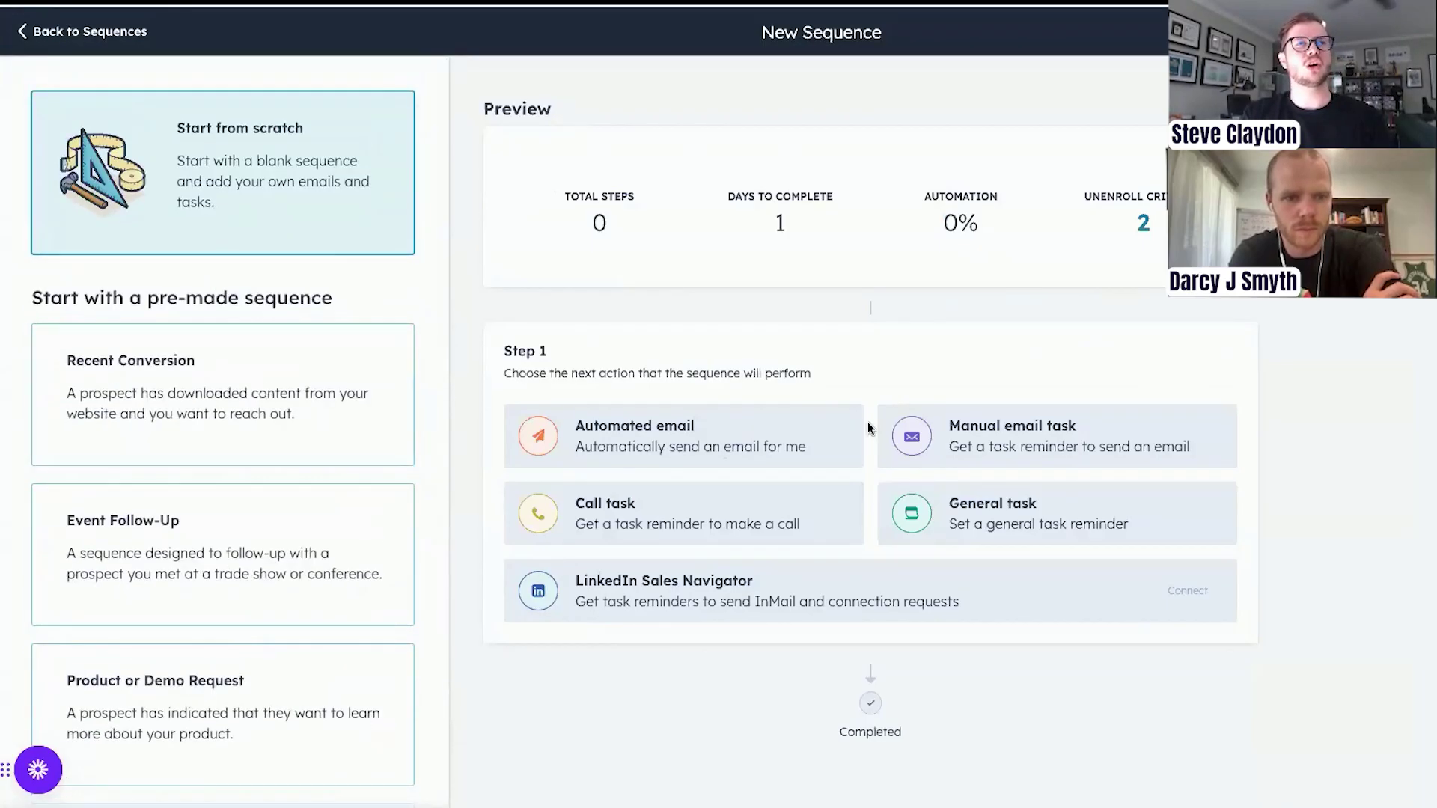
pyautogui.scroll(-8, 295, 566)
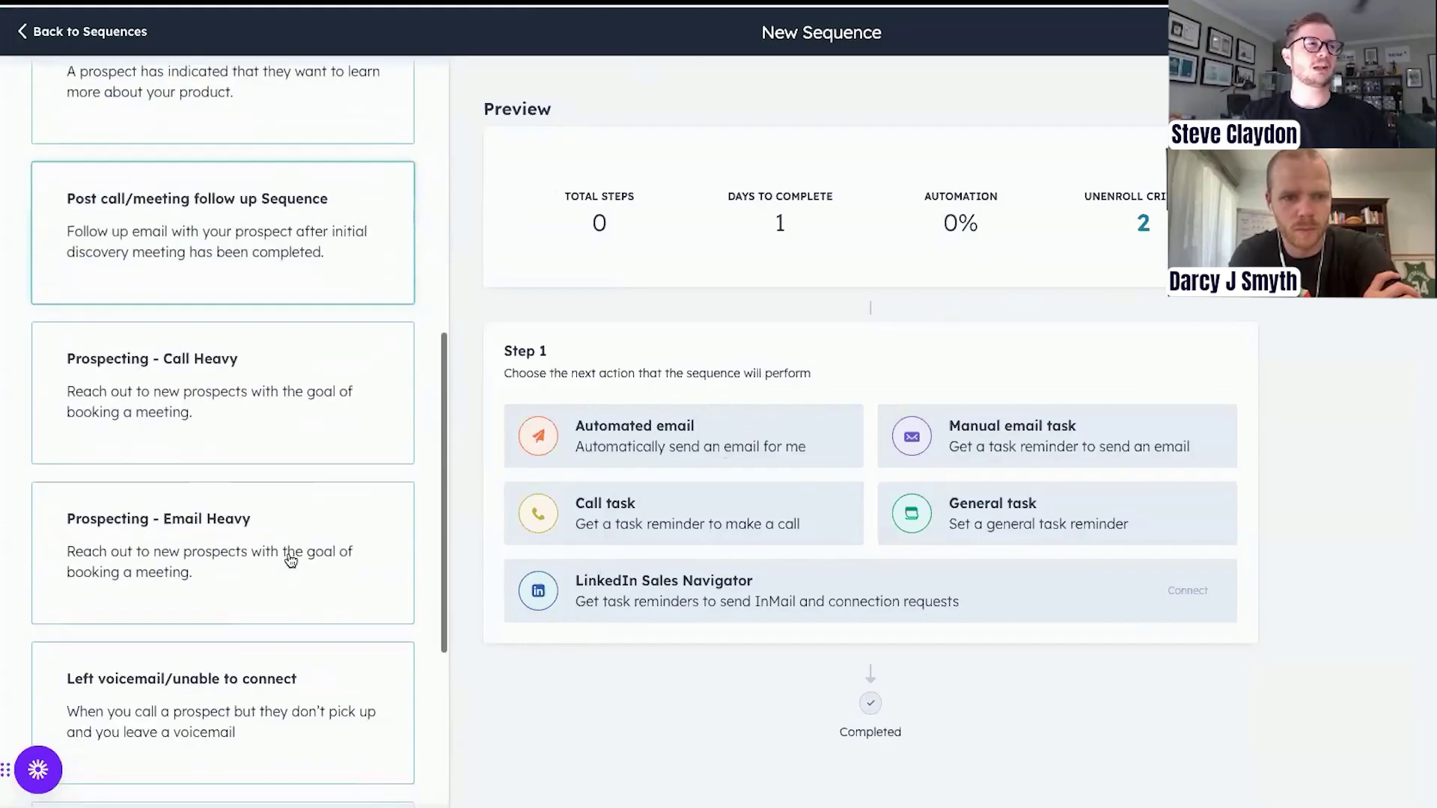
pyautogui.scroll(-5, 290, 561)
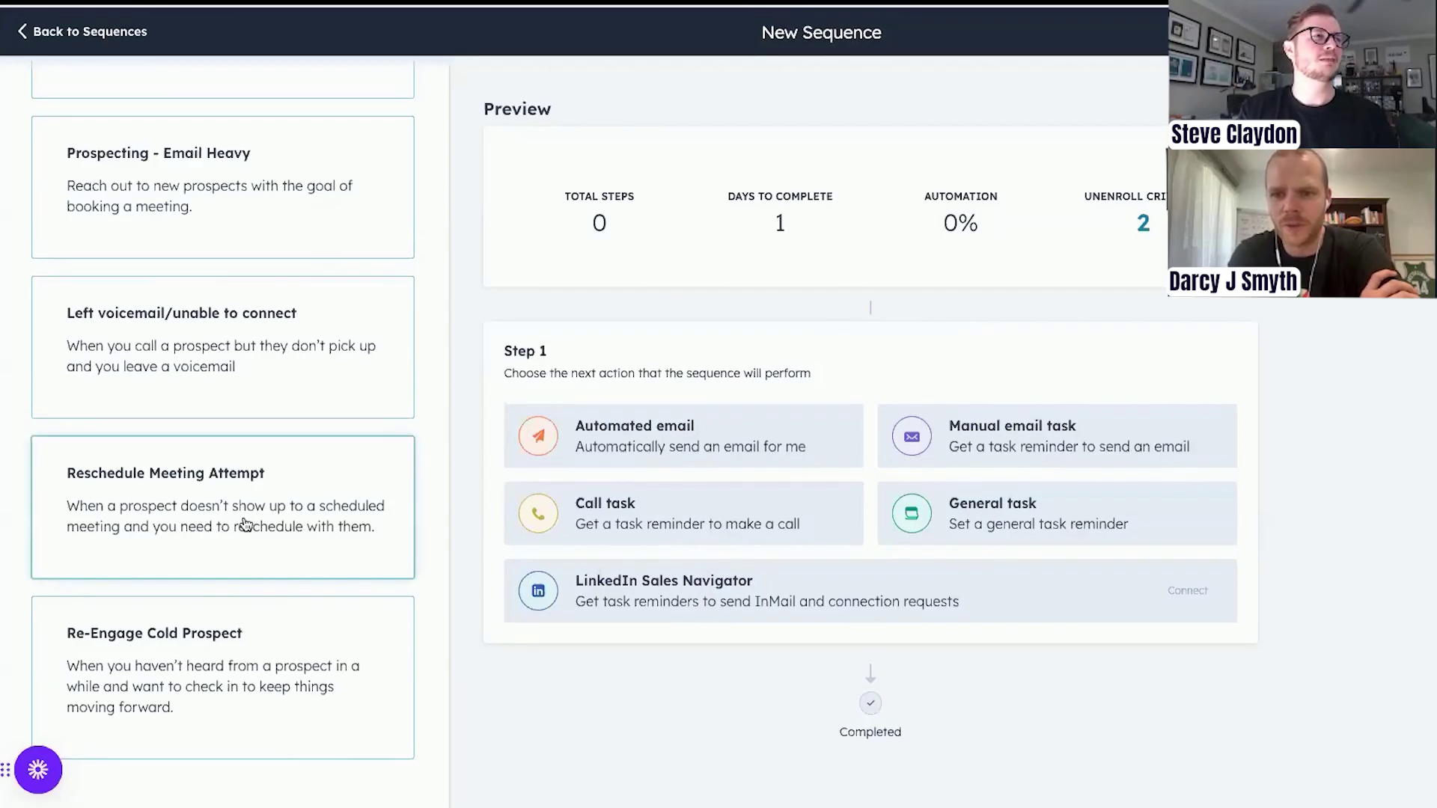
# Step: Choose the Re-Engage Cold Prospect pre-made sequence and read its full Day 1 email in the preview
pyautogui.scroll(2, 247, 580)
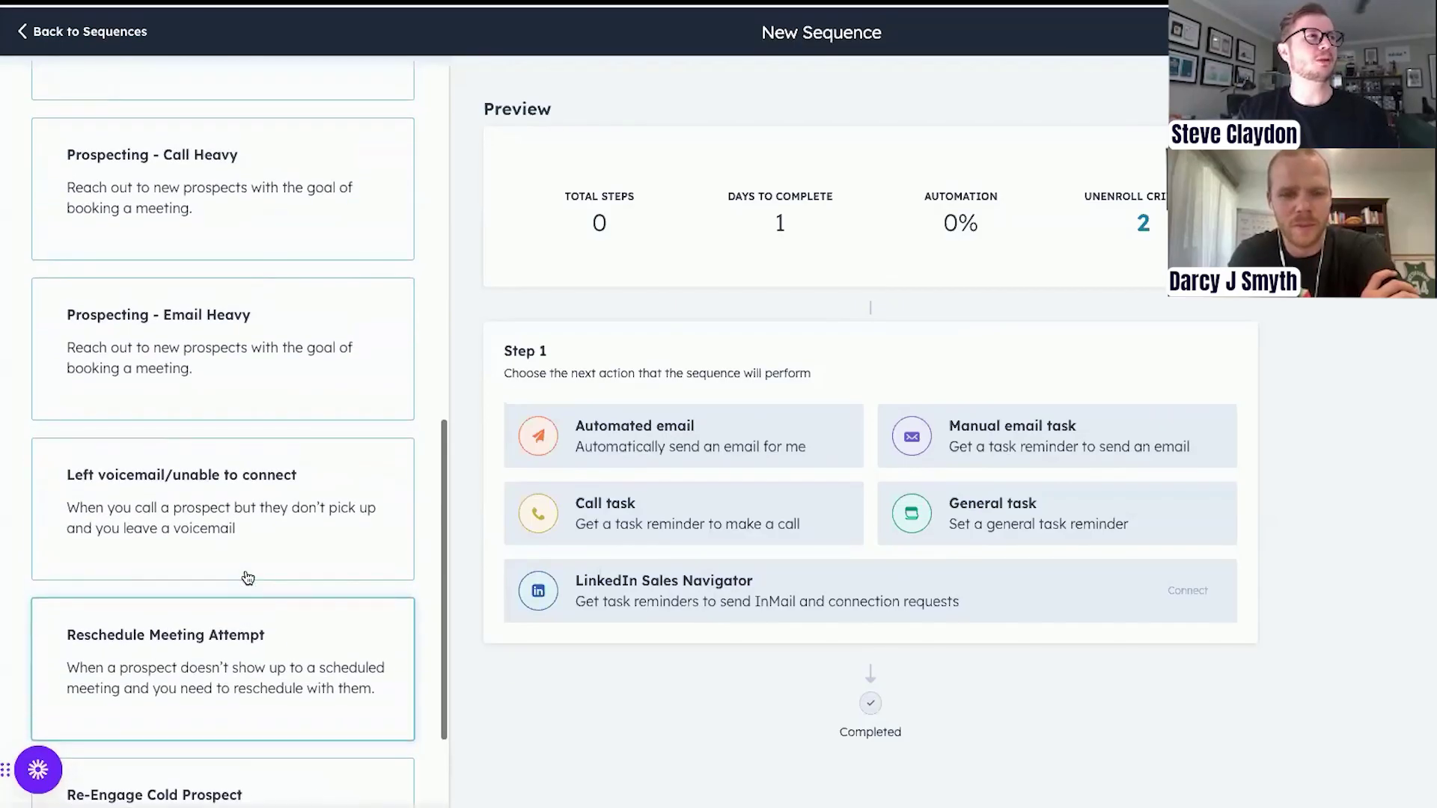
pyautogui.scroll(-2, 248, 580)
pyautogui.click(268, 643)
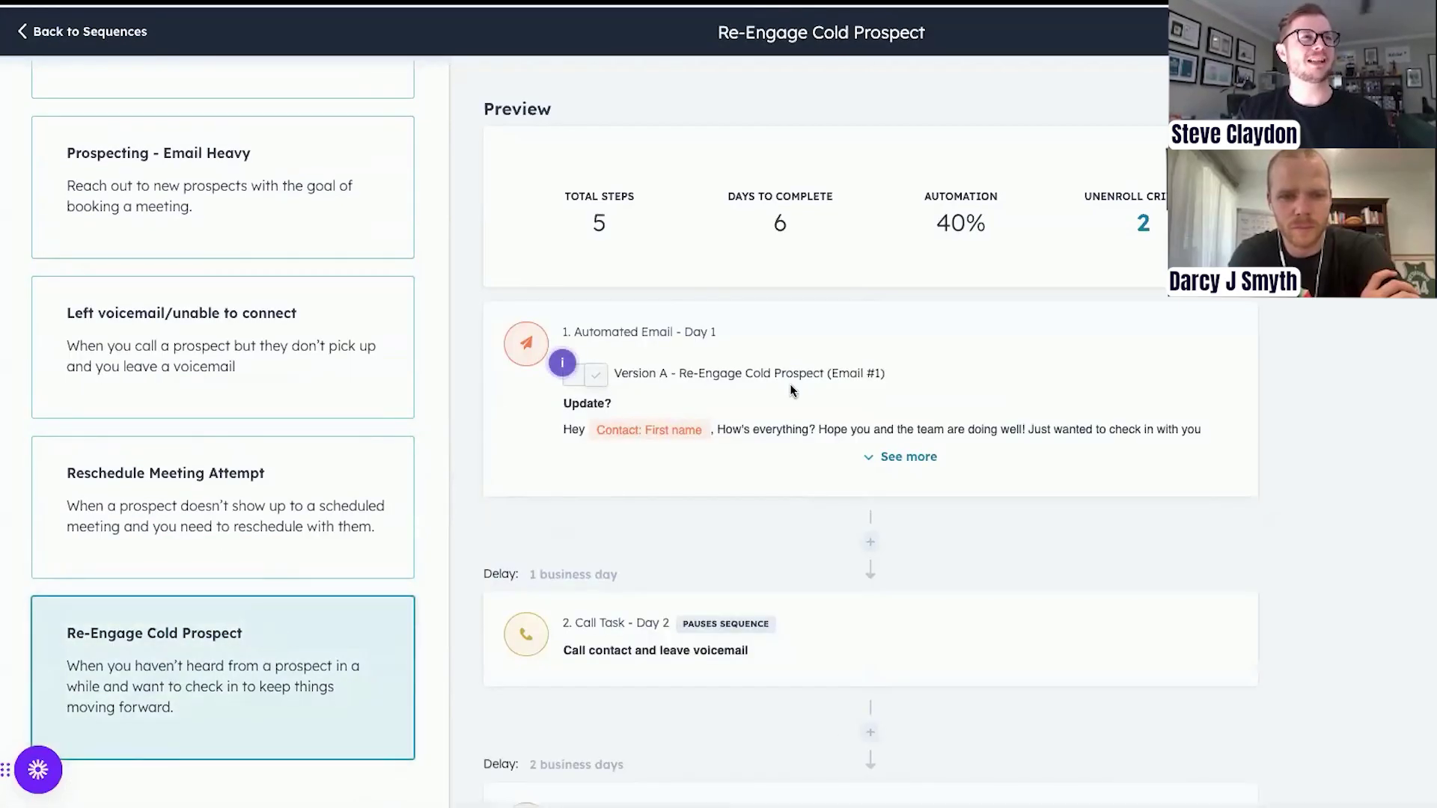
pyautogui.click(891, 457)
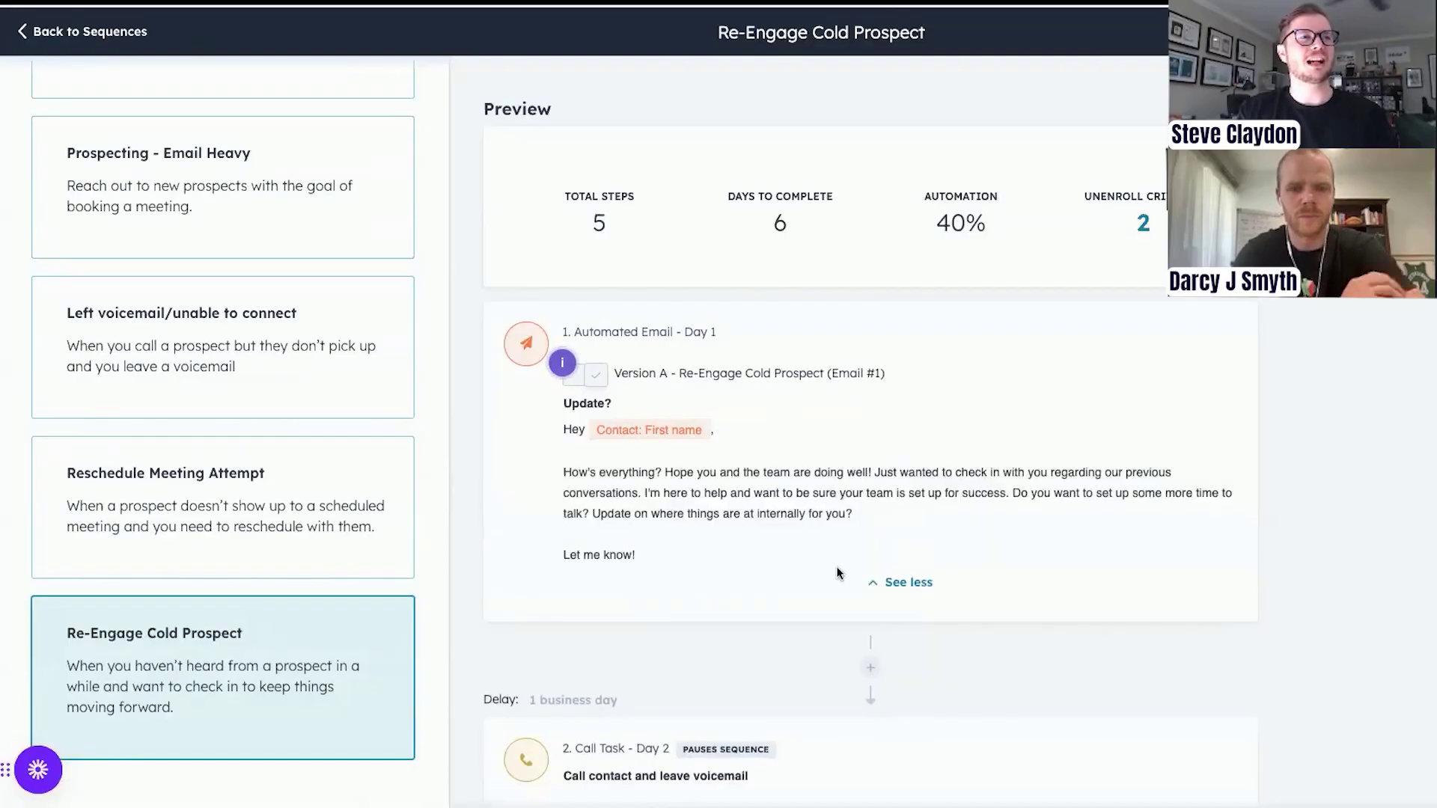
pyautogui.scroll(-1, 768, 515)
pyautogui.scroll(-5, 714, 380)
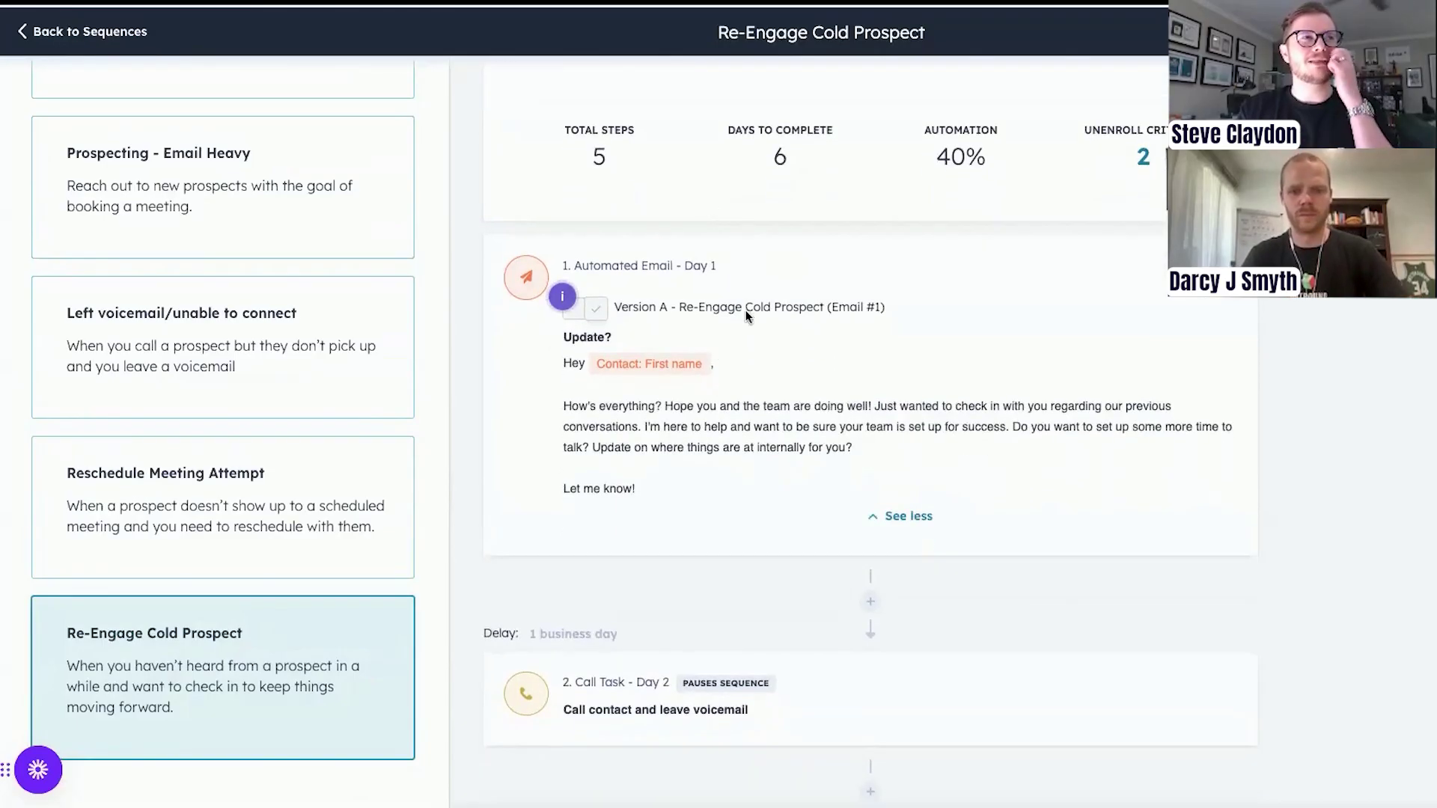
pyautogui.scroll(4, 792, 390)
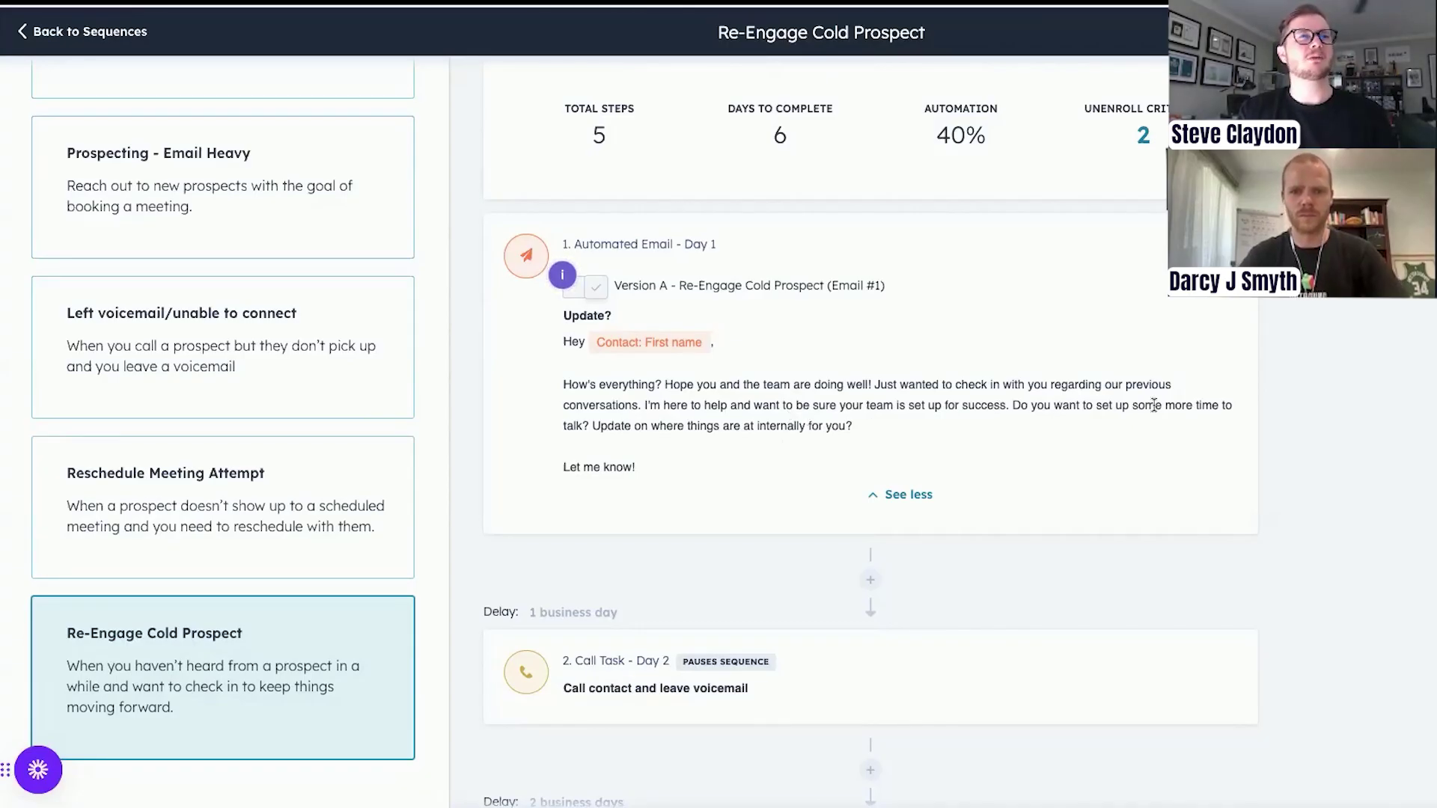
# Step: Review the Re-Engage Cold Prospect sequence's Day 2 call task and read its full Day 4 automated email
pyautogui.scroll(-1, 806, 454)
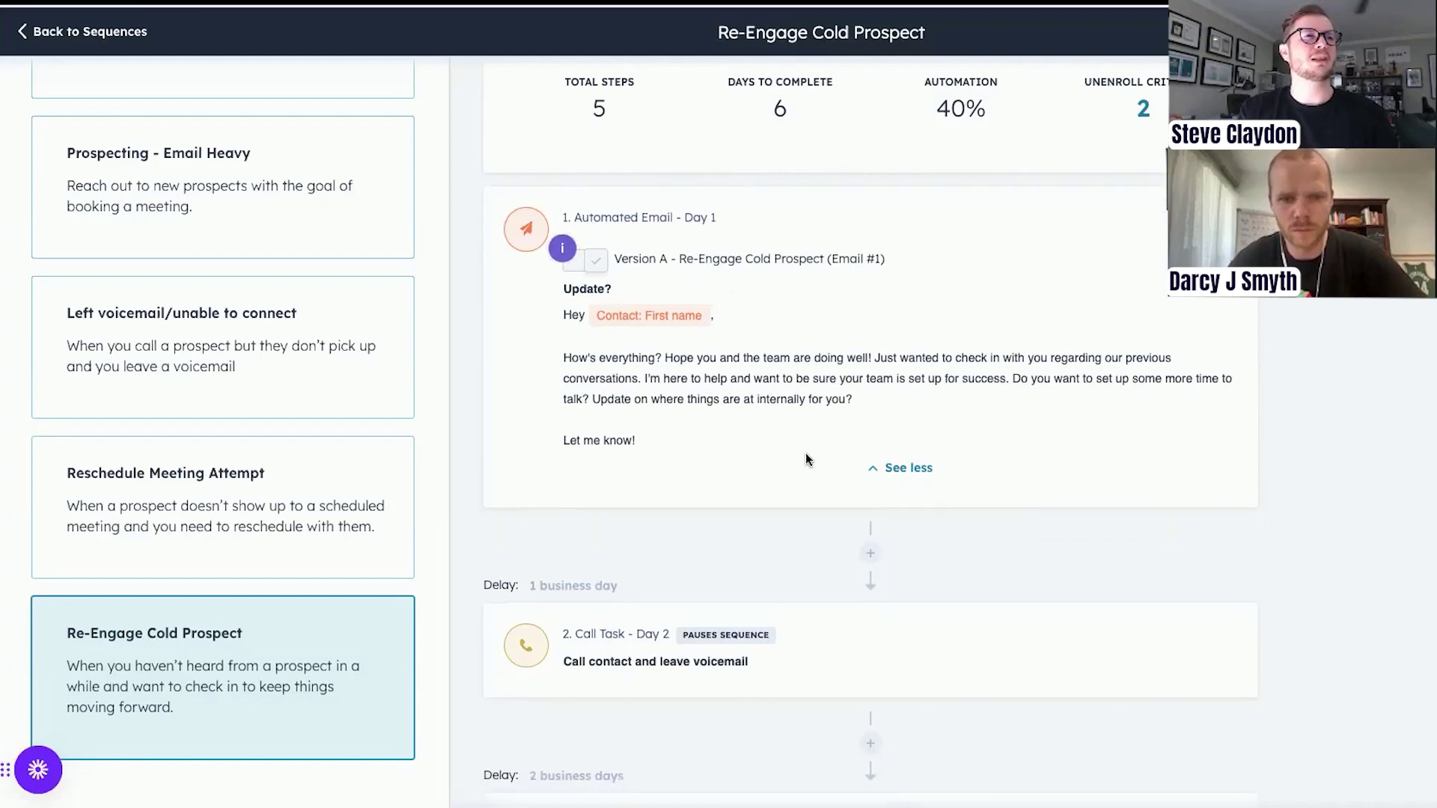
pyautogui.scroll(-3, 859, 523)
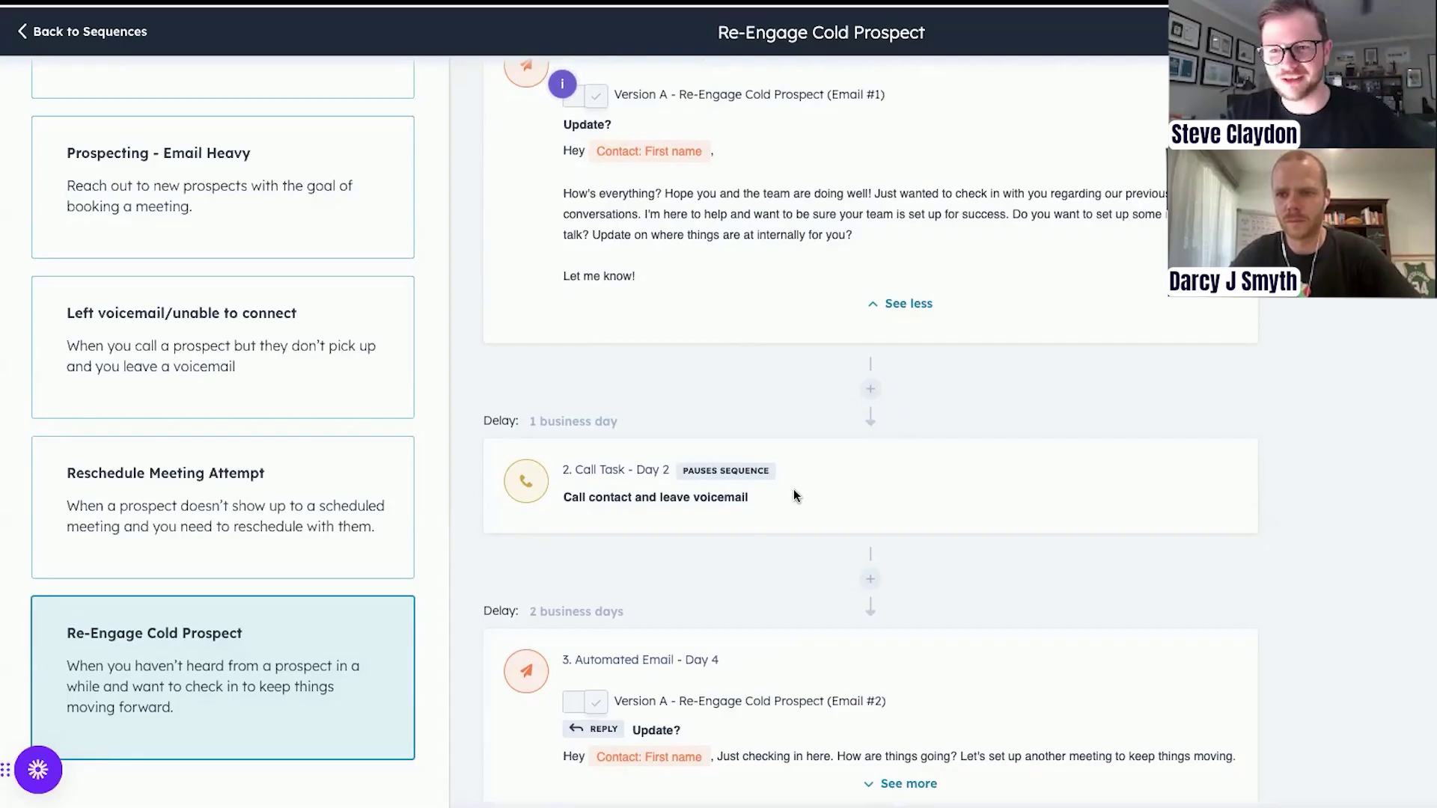
pyautogui.moveTo(564, 497); pyautogui.dragTo(689, 496)
pyautogui.click(731, 497)
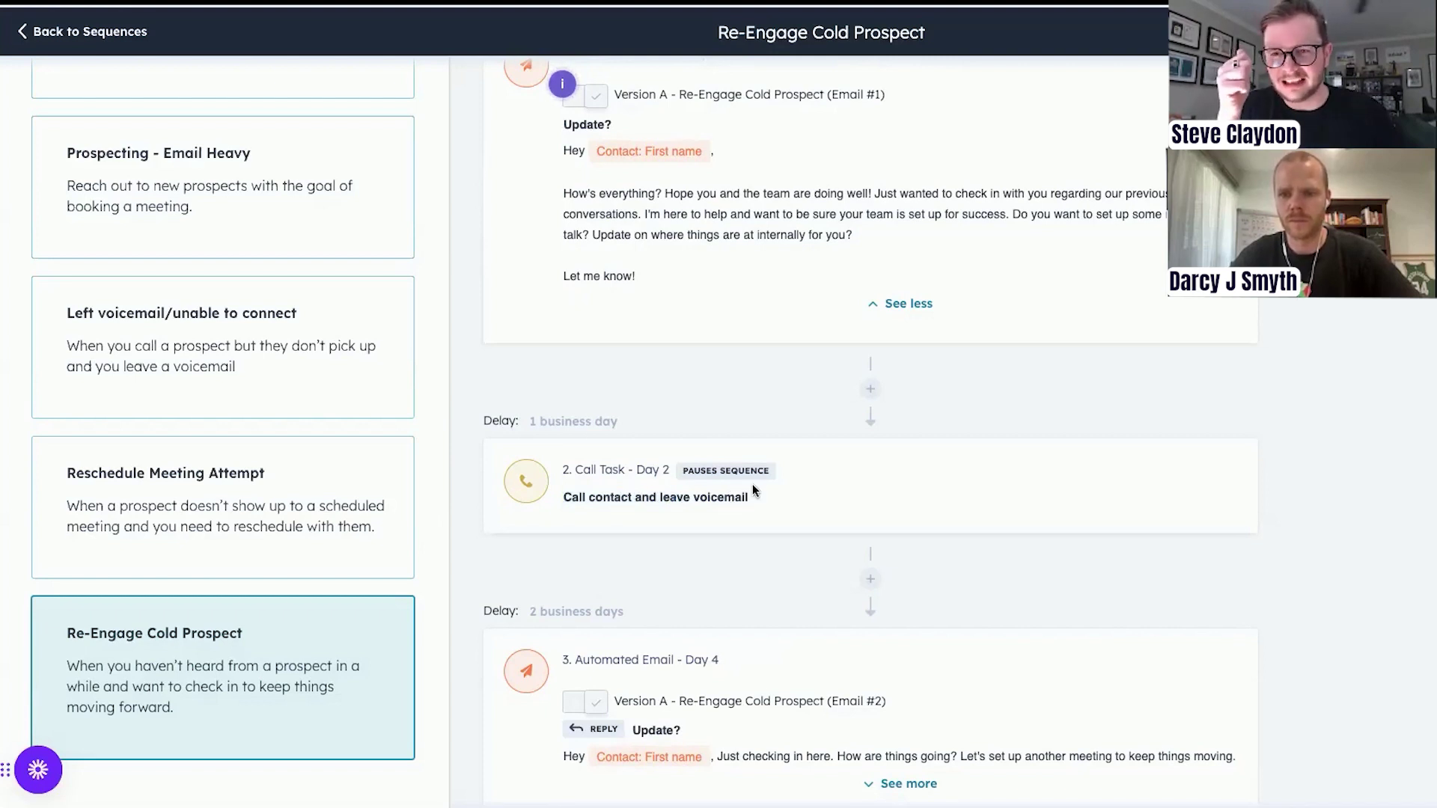
pyautogui.scroll(-4, 743, 557)
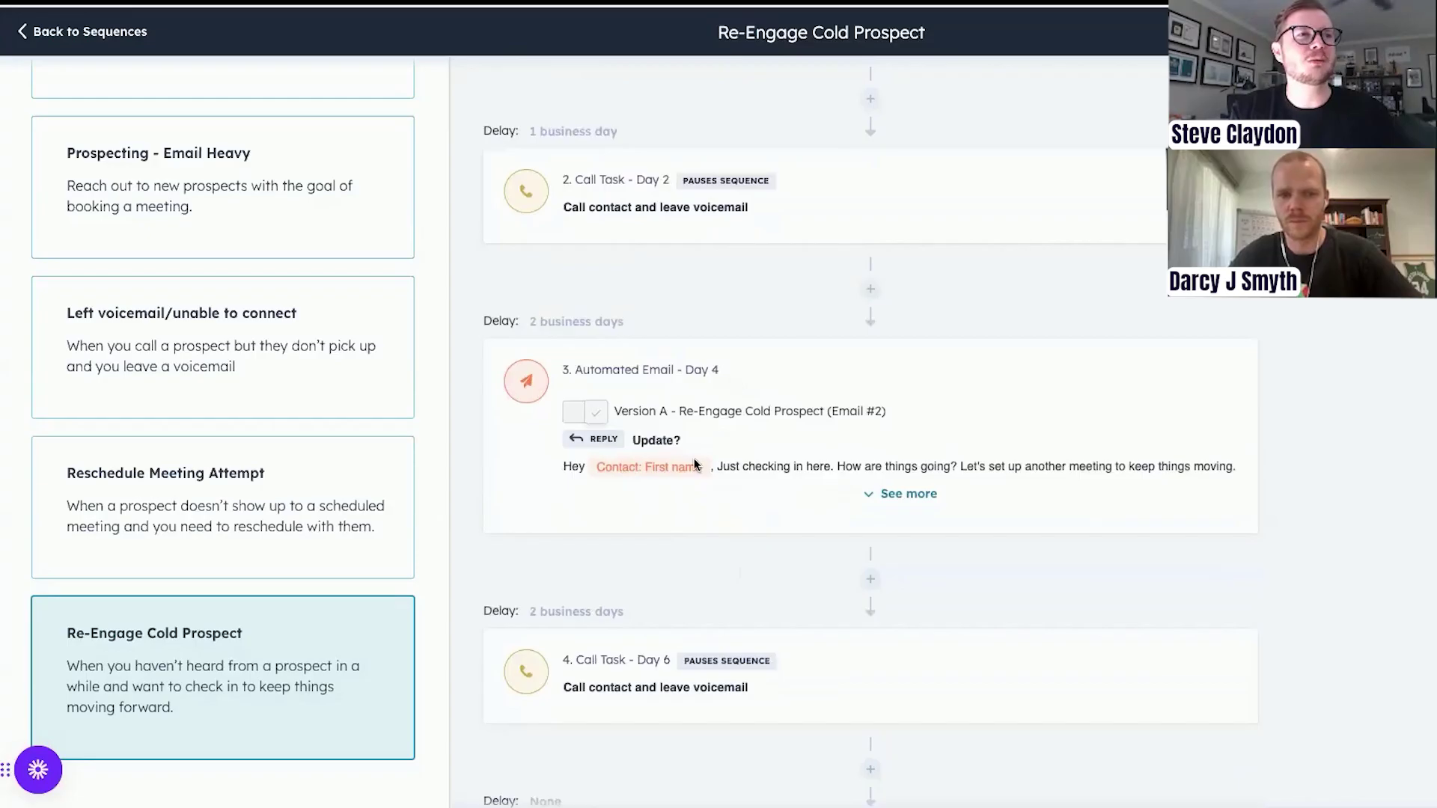
pyautogui.click(875, 494)
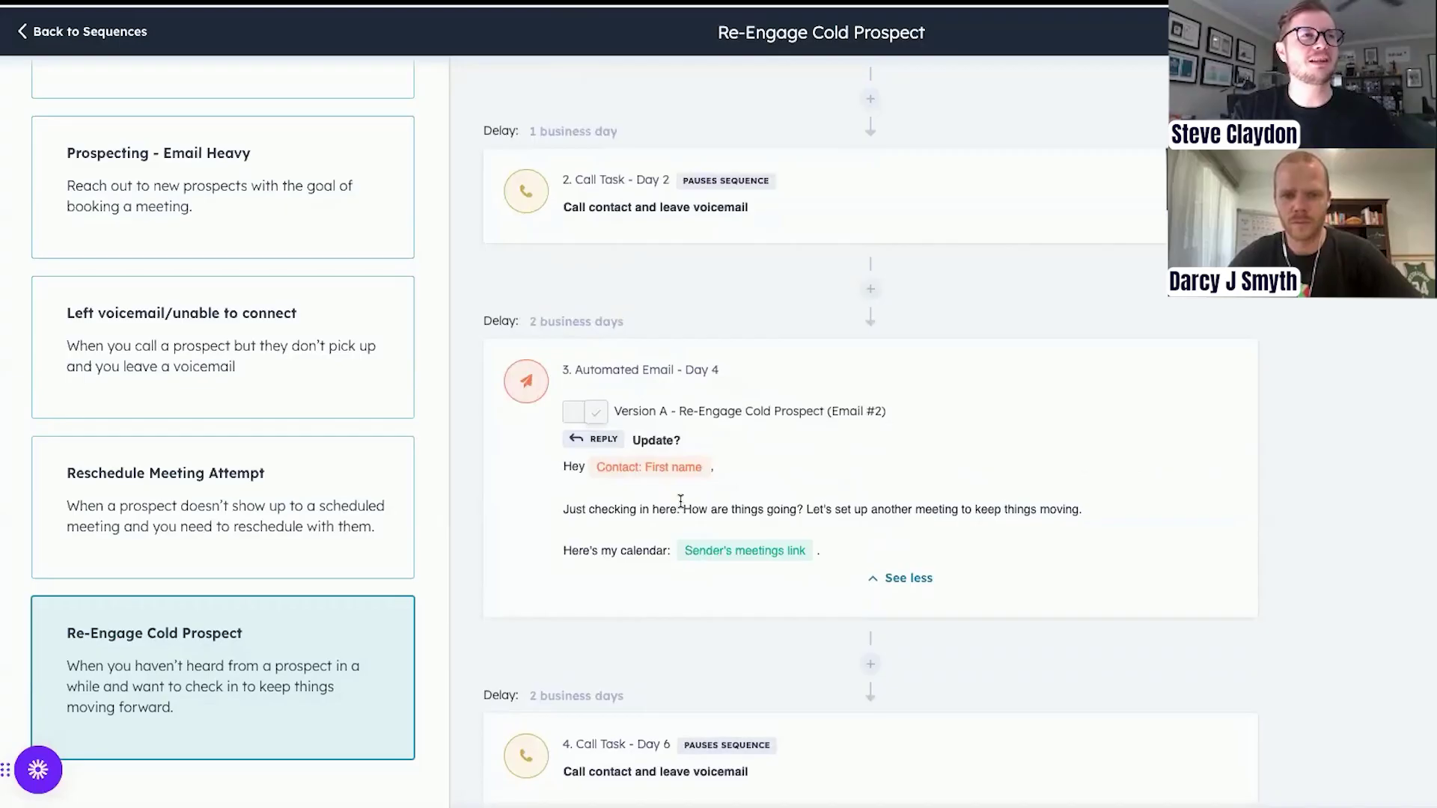
pyautogui.scroll(-1, 680, 500)
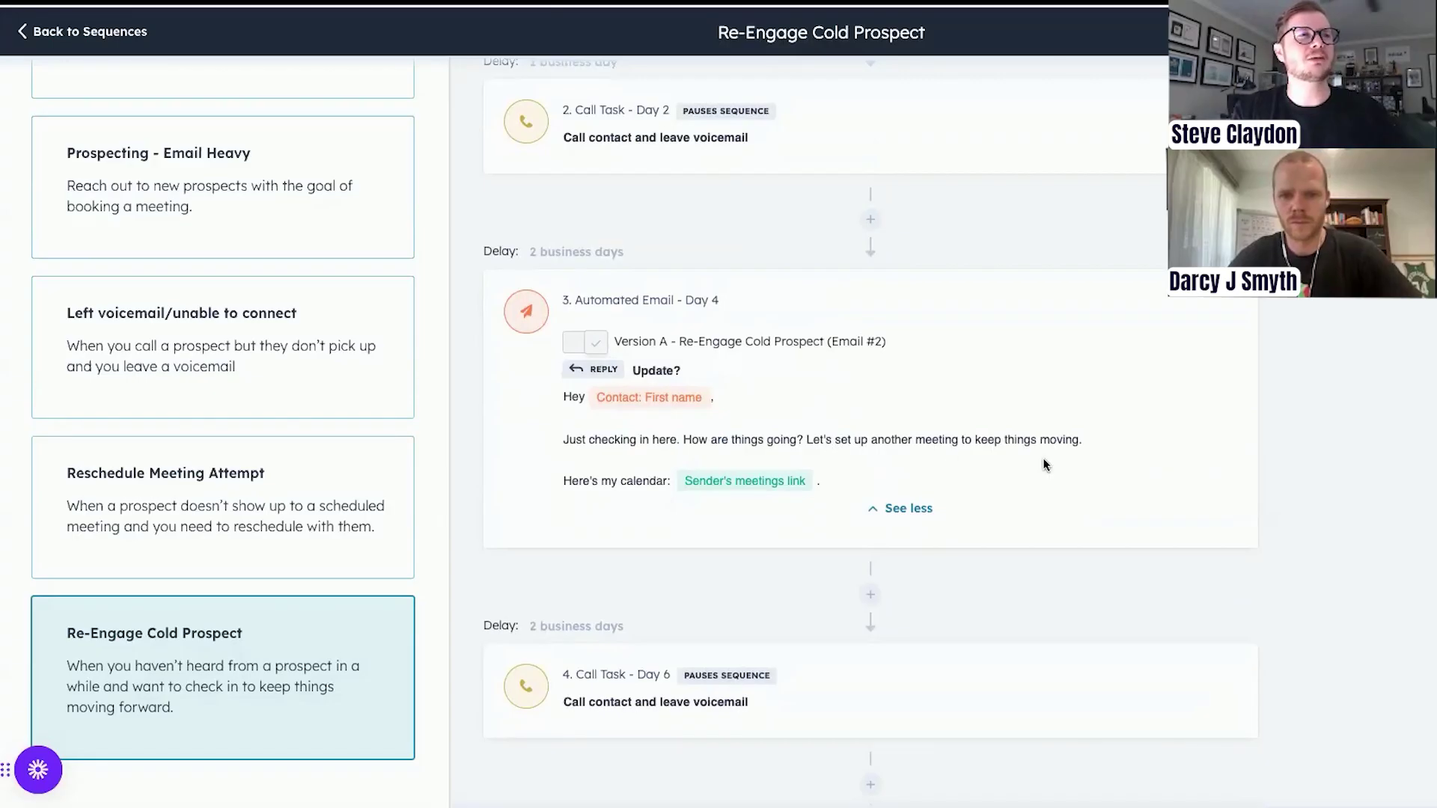
# Step: Review the Day 6 call task, expand the Day 6 manual follow-up email and highlight its X PRODUCT/SERVICE text
pyautogui.scroll(-3, 770, 396)
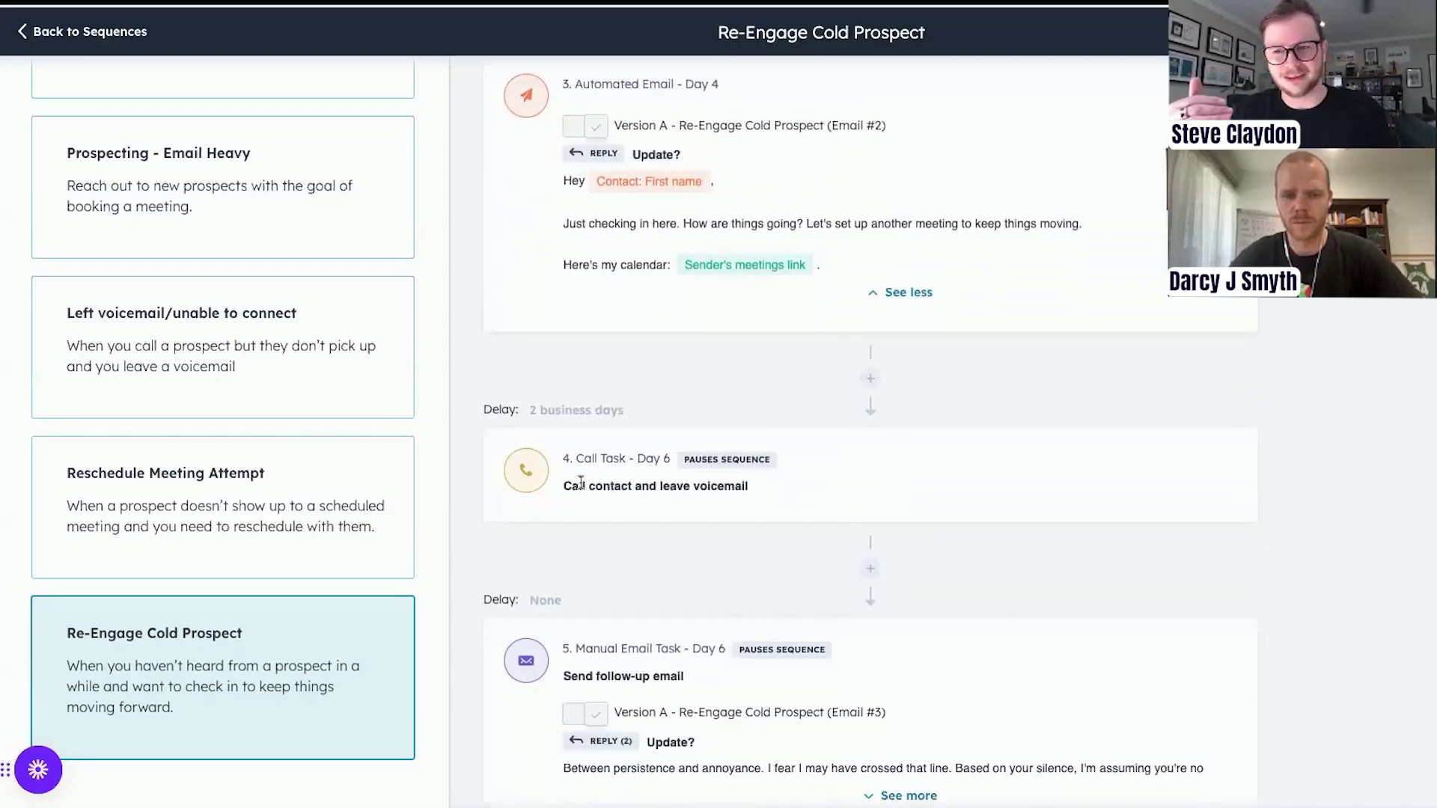
pyautogui.scroll(-3, 630, 562)
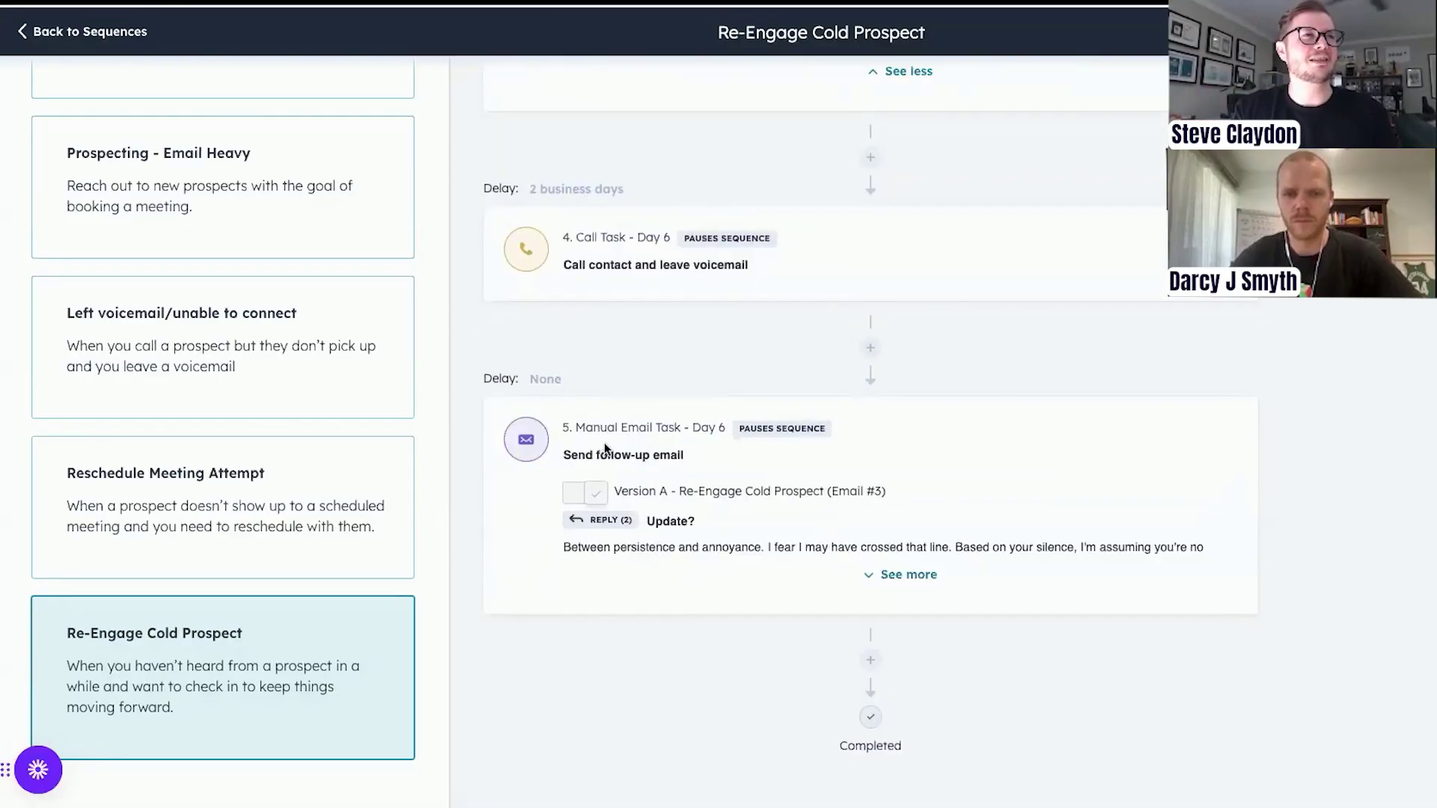
pyautogui.click(885, 574)
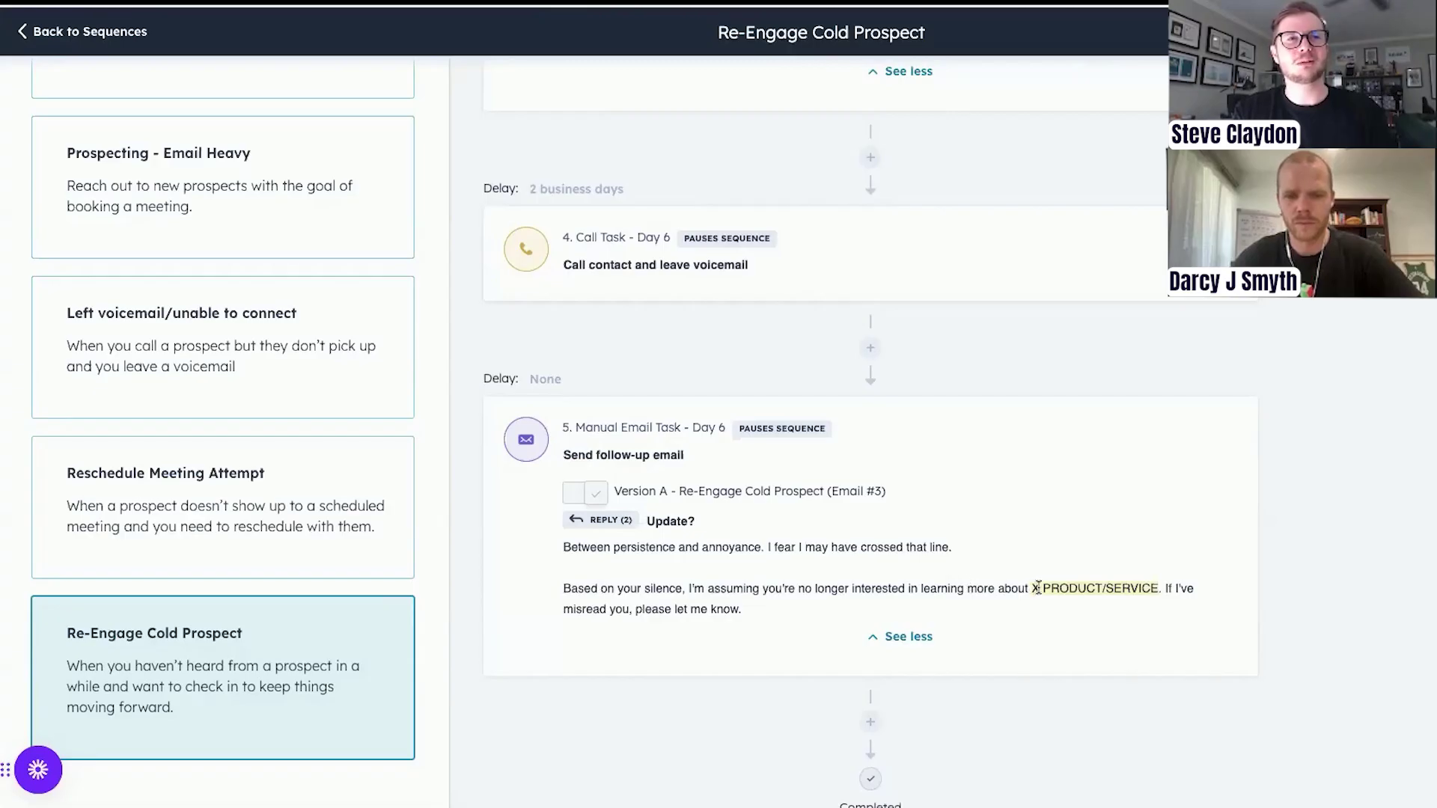
pyautogui.moveTo(1037, 590); pyautogui.dragTo(1154, 591)
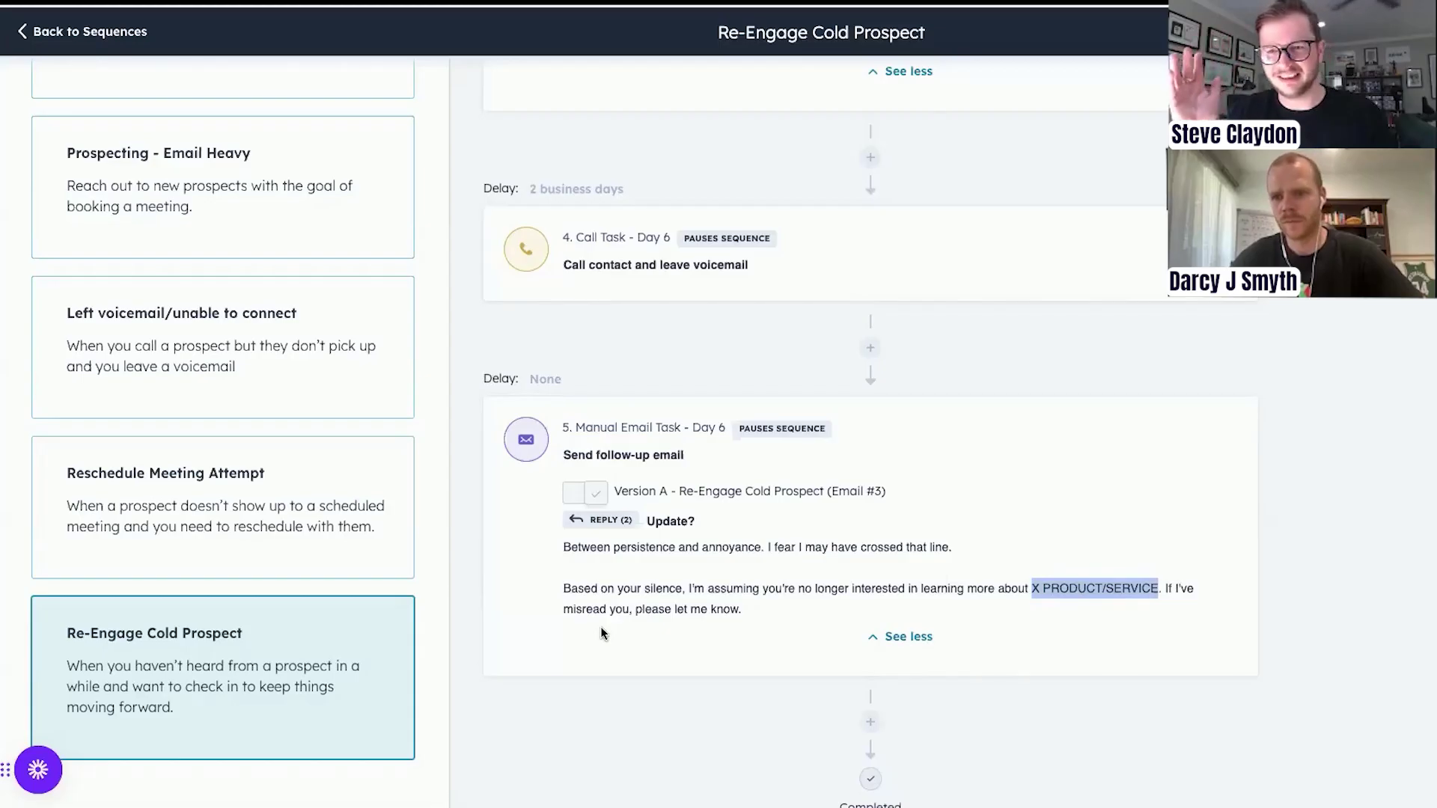
# Step: Preview the Reschedule Meeting Attempt, Prospecting - Email Heavy, Prospecting - Call Heavy and Product or Demo Request pre-made sequences
pyautogui.scroll(1, 265, 595)
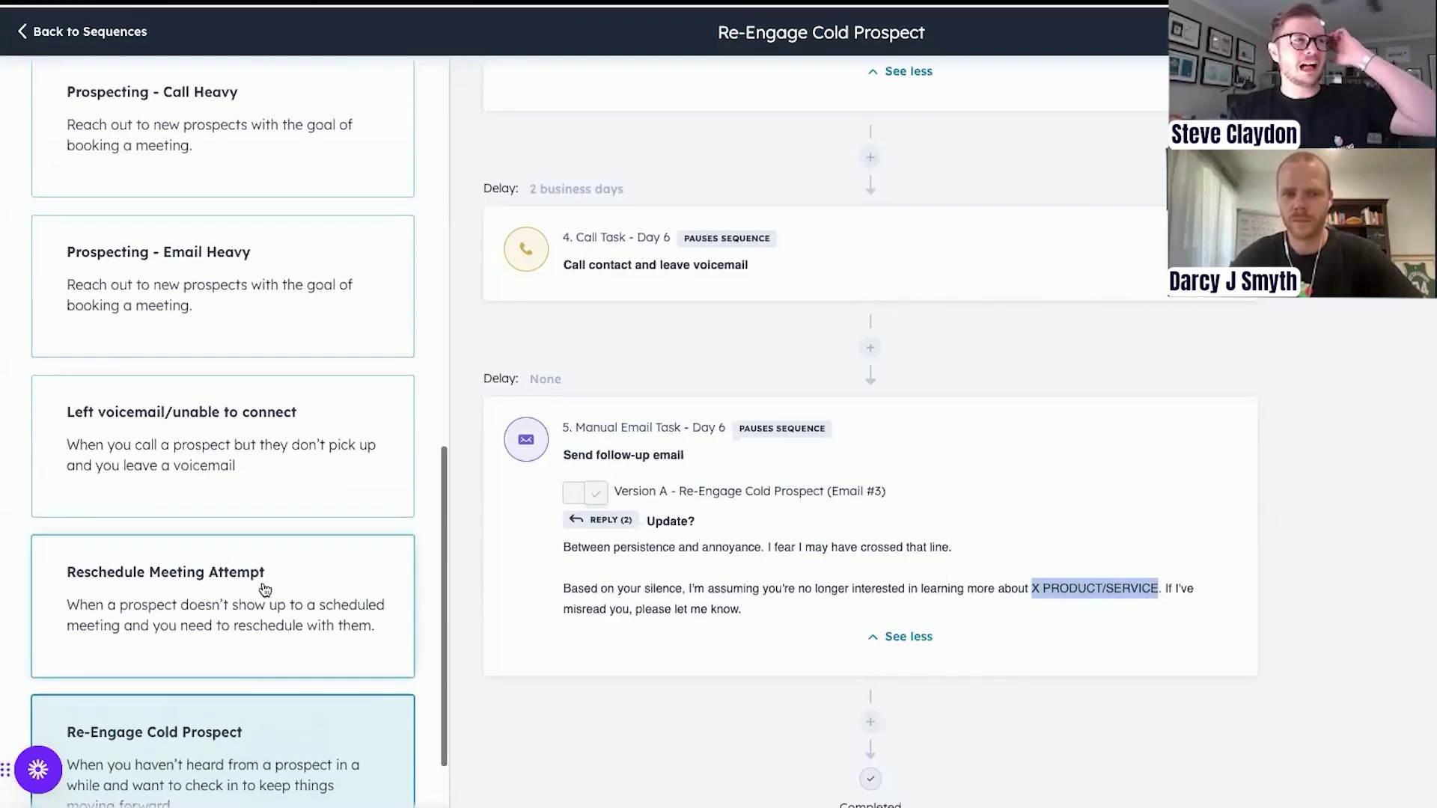
pyautogui.click(186, 588)
pyautogui.click(186, 465)
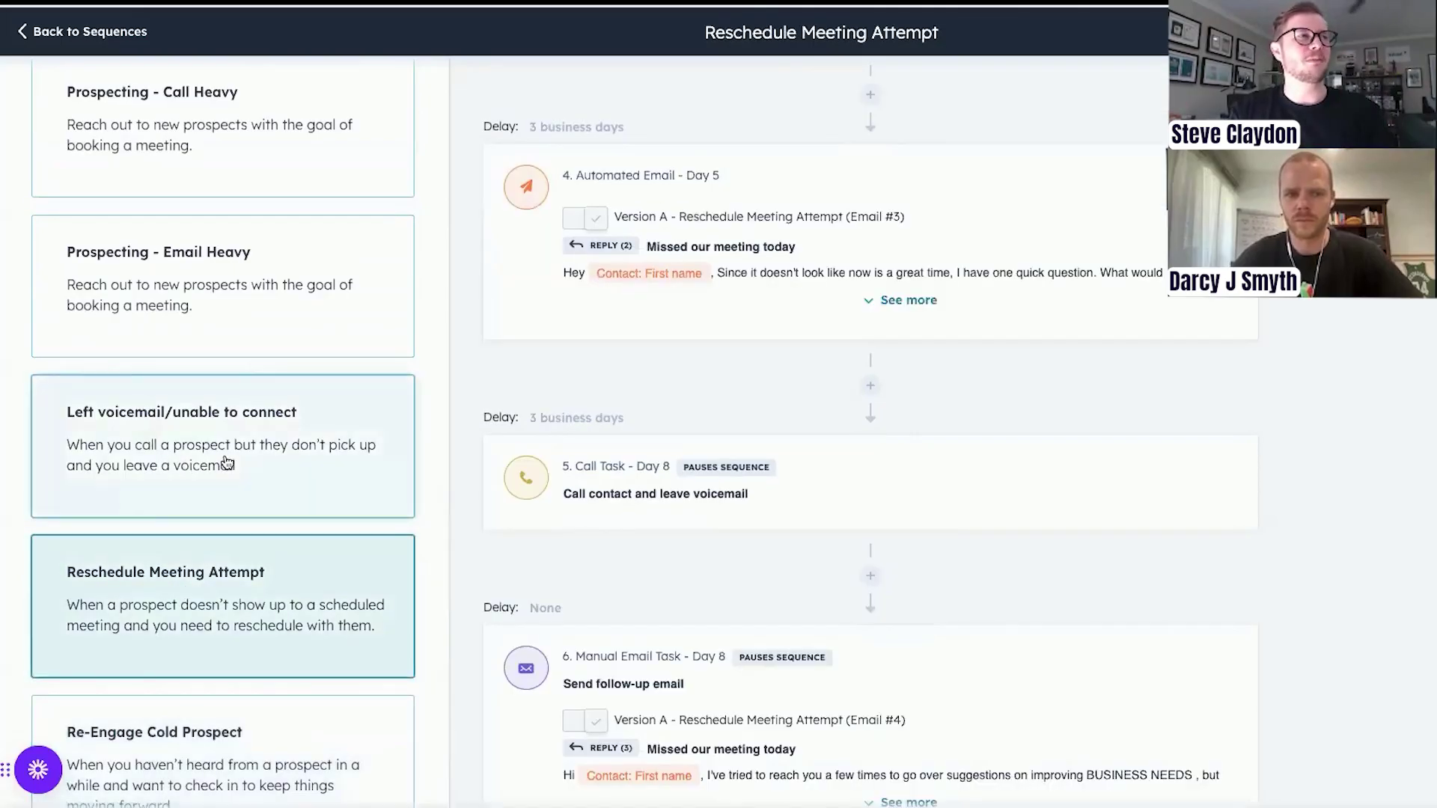
pyautogui.scroll(4, 225, 524)
pyautogui.click(237, 585)
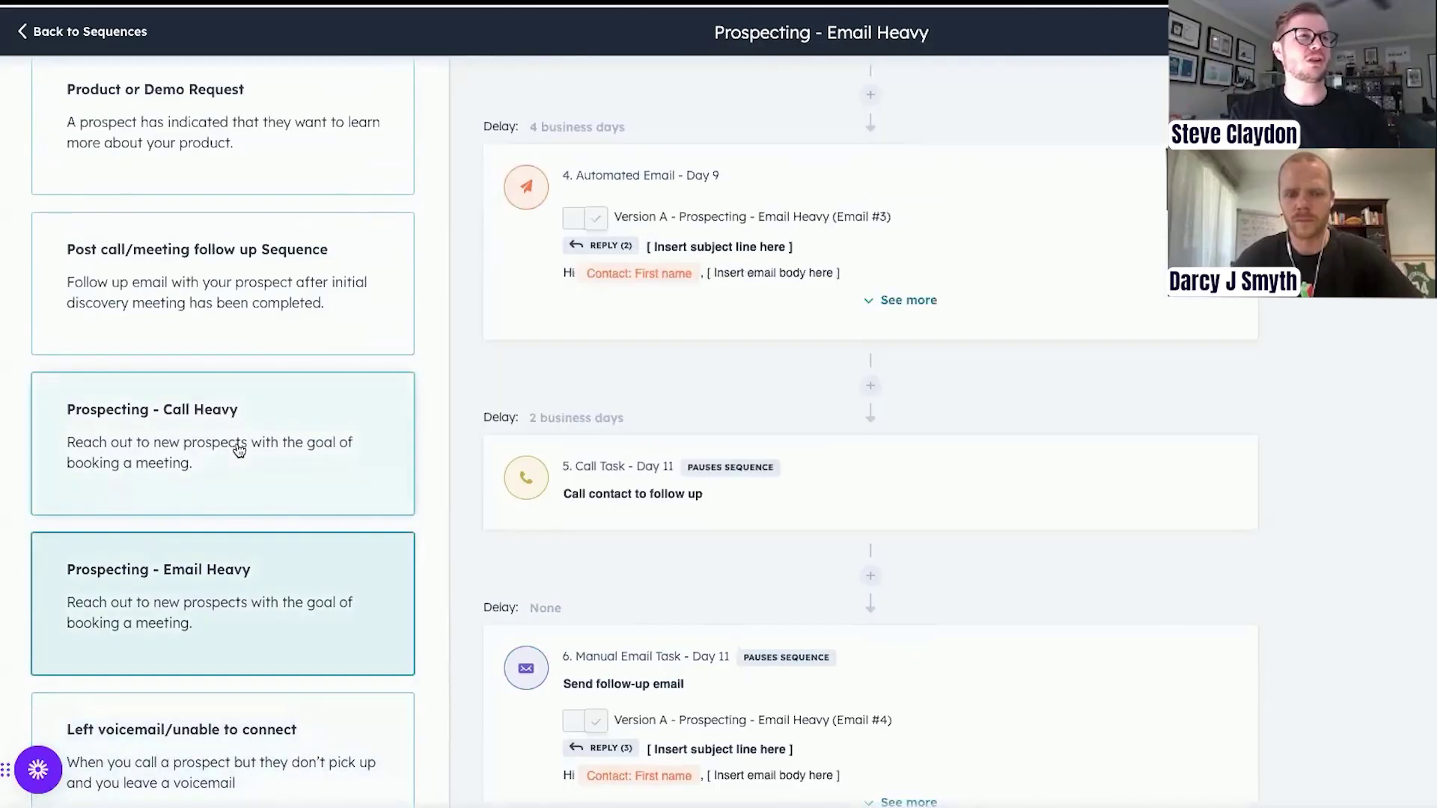
pyautogui.click(238, 448)
pyautogui.scroll(2, 729, 100)
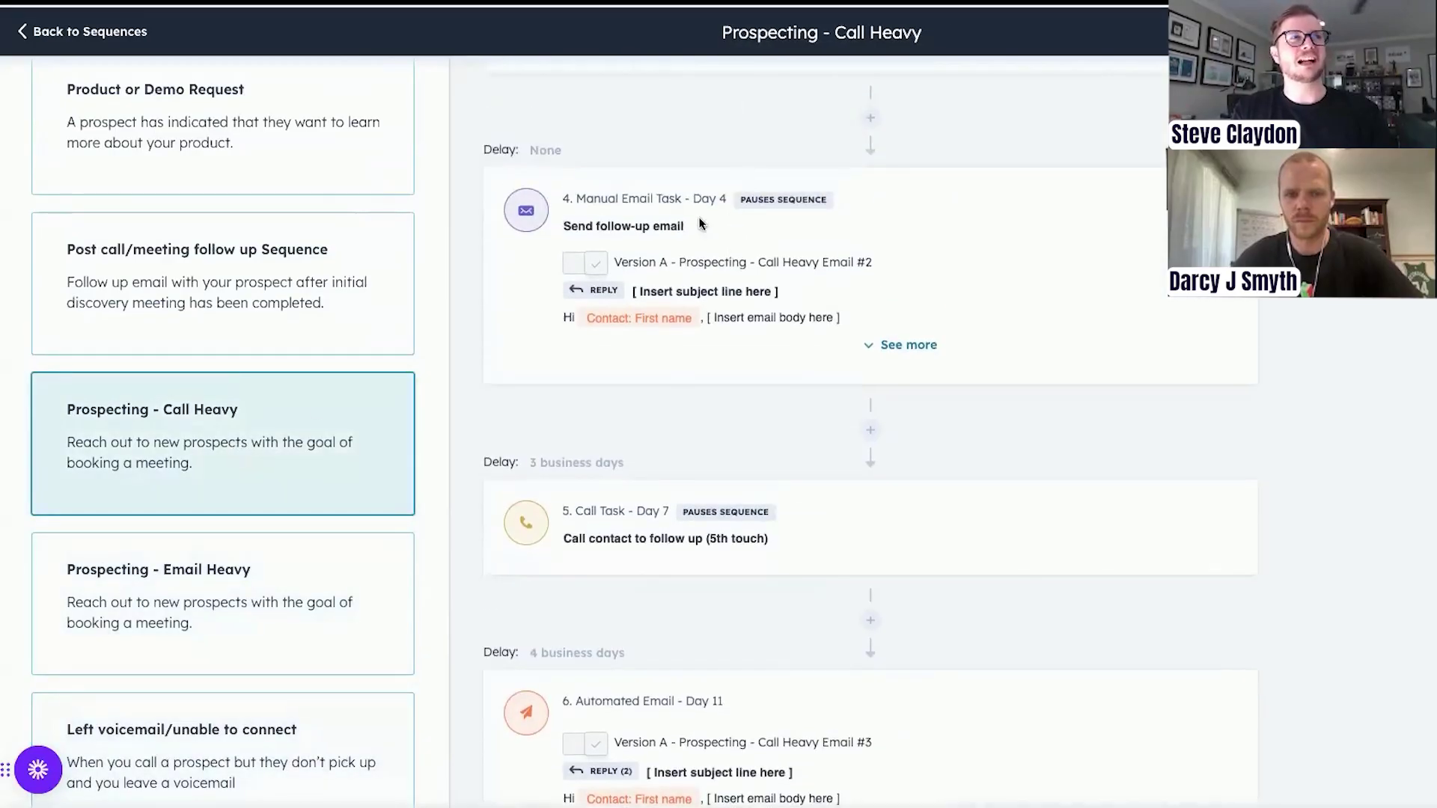
pyautogui.scroll(3, 272, 501)
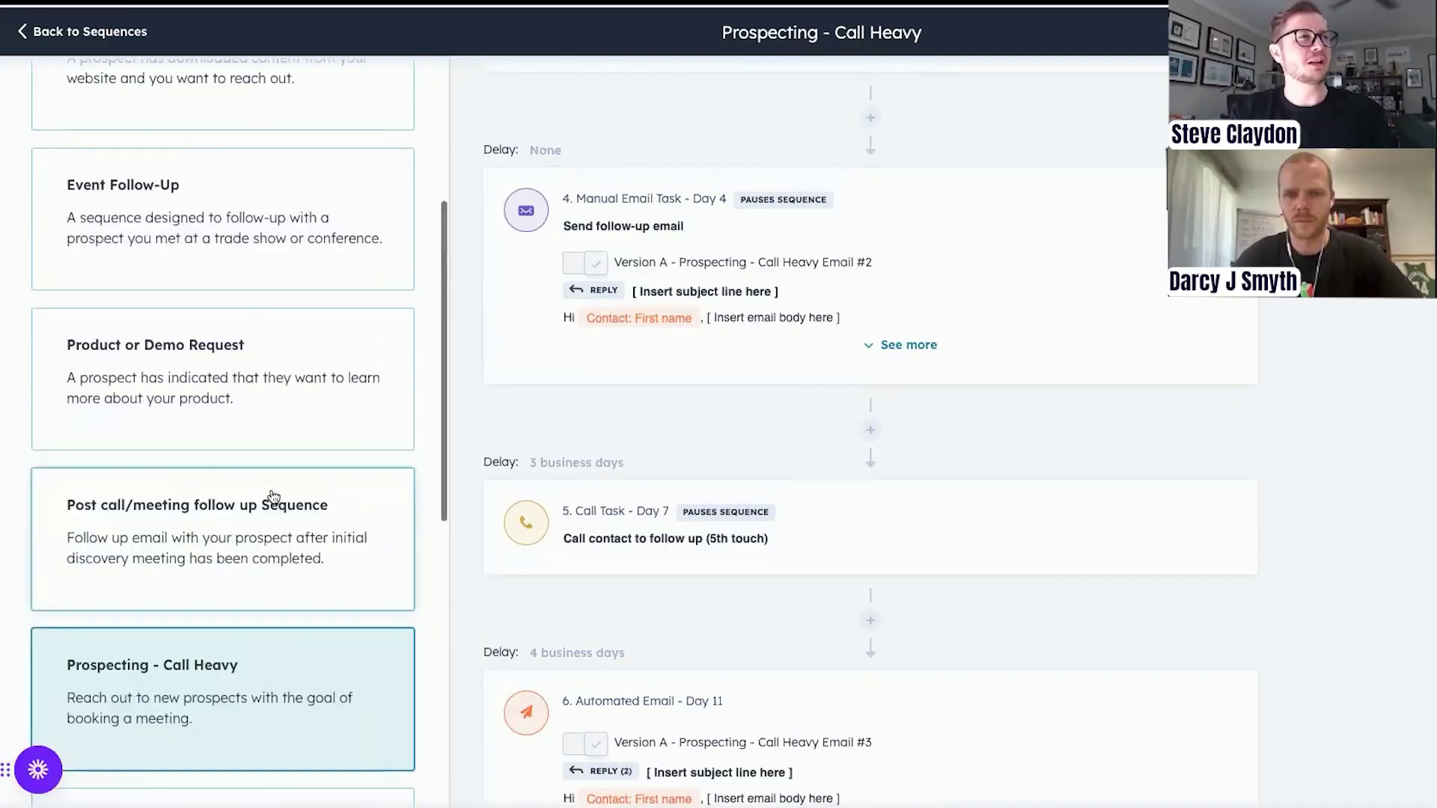
pyautogui.click(200, 363)
pyautogui.scroll(2, 200, 363)
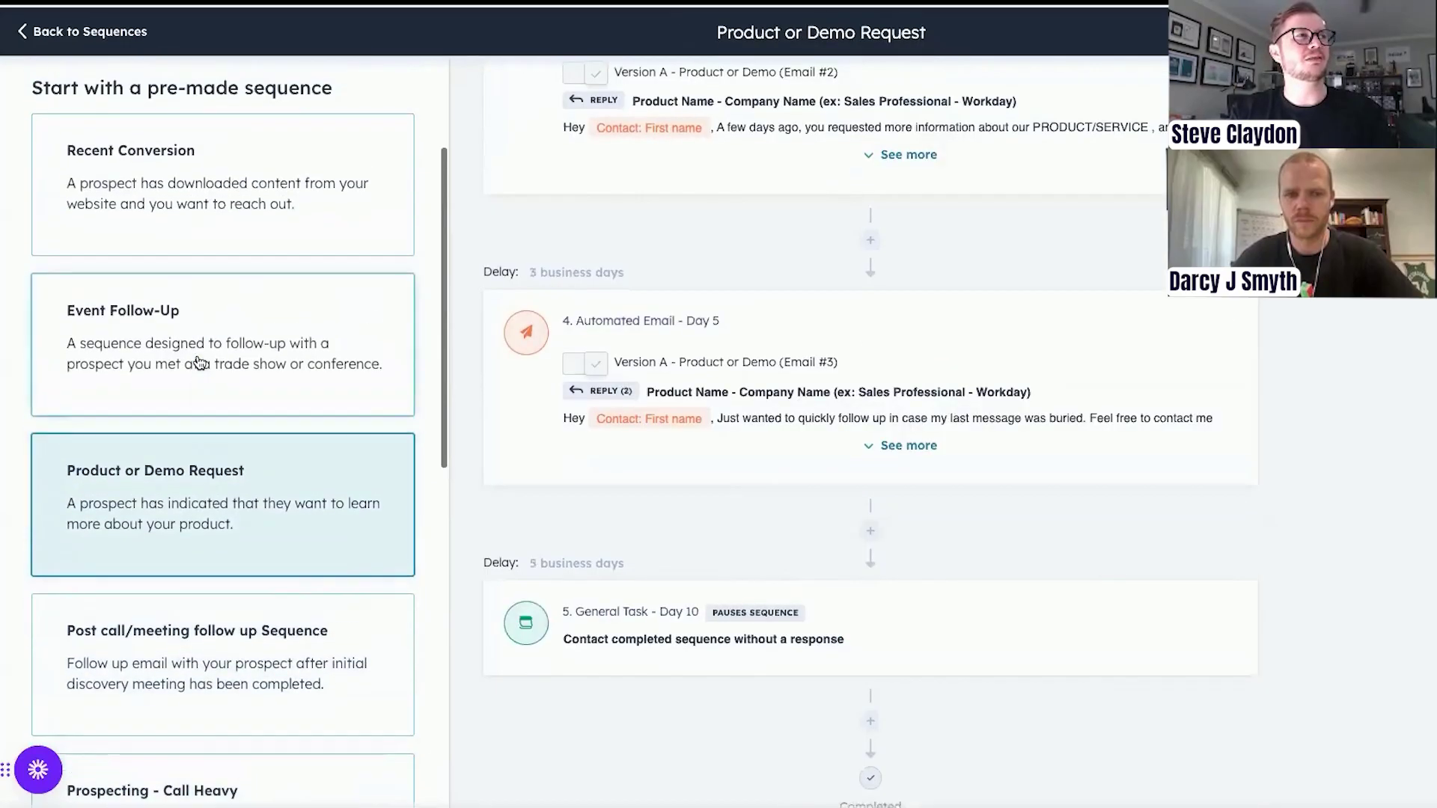
# Step: Choose the Event Follow-Up pre-made sequence and review its steps from the Day 1 email through the Day 12 task
pyautogui.click(222, 357)
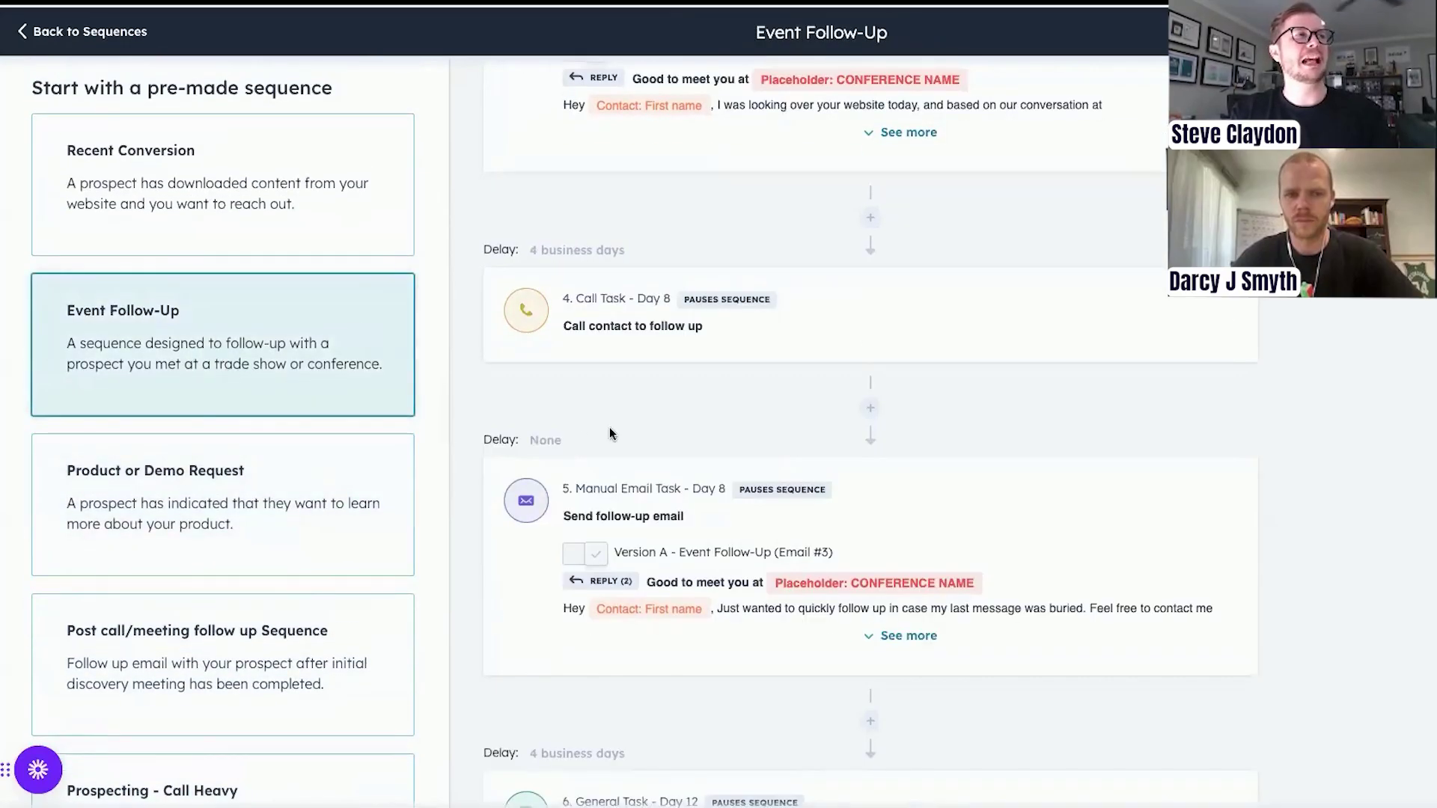
pyautogui.scroll(10, 609, 427)
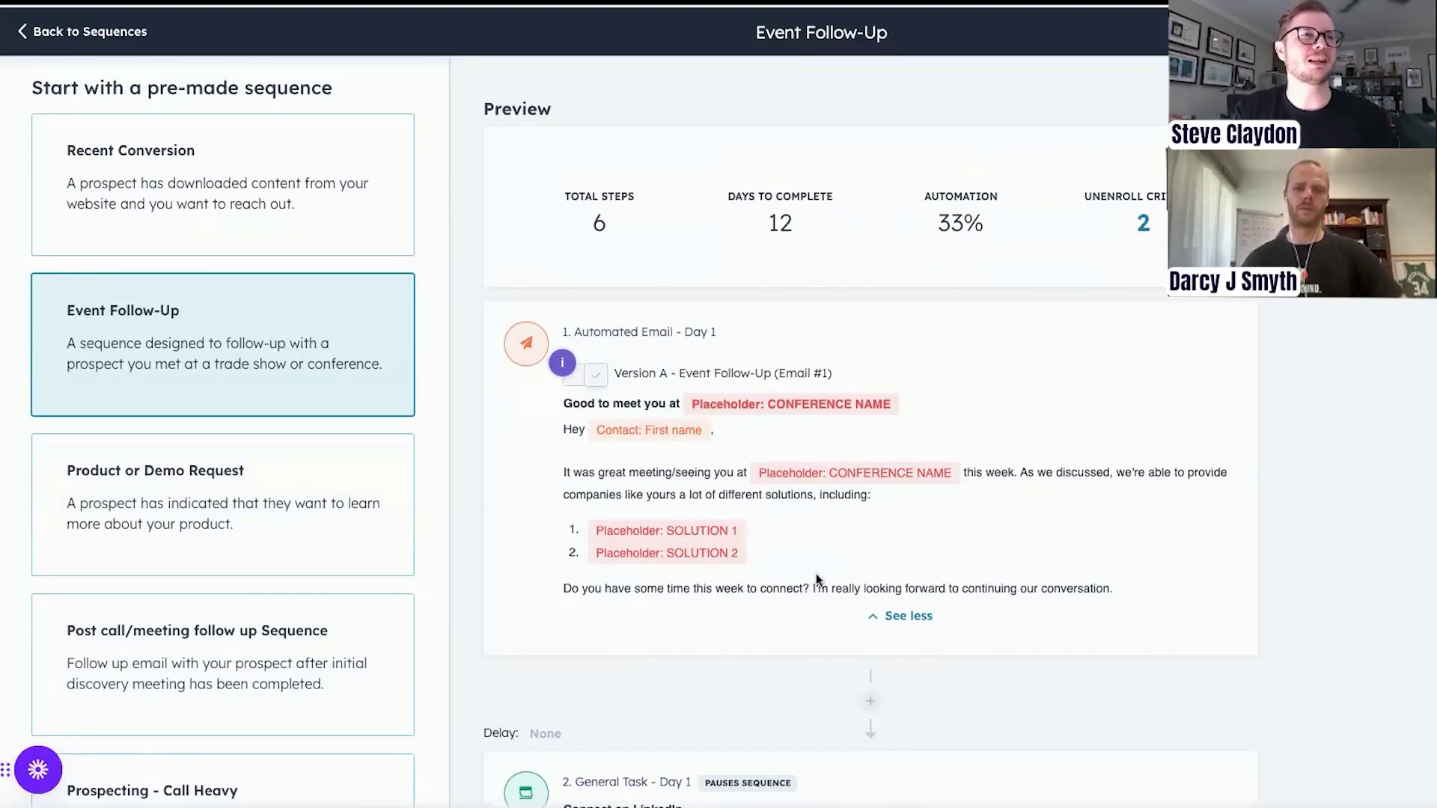
pyautogui.scroll(-6, 819, 568)
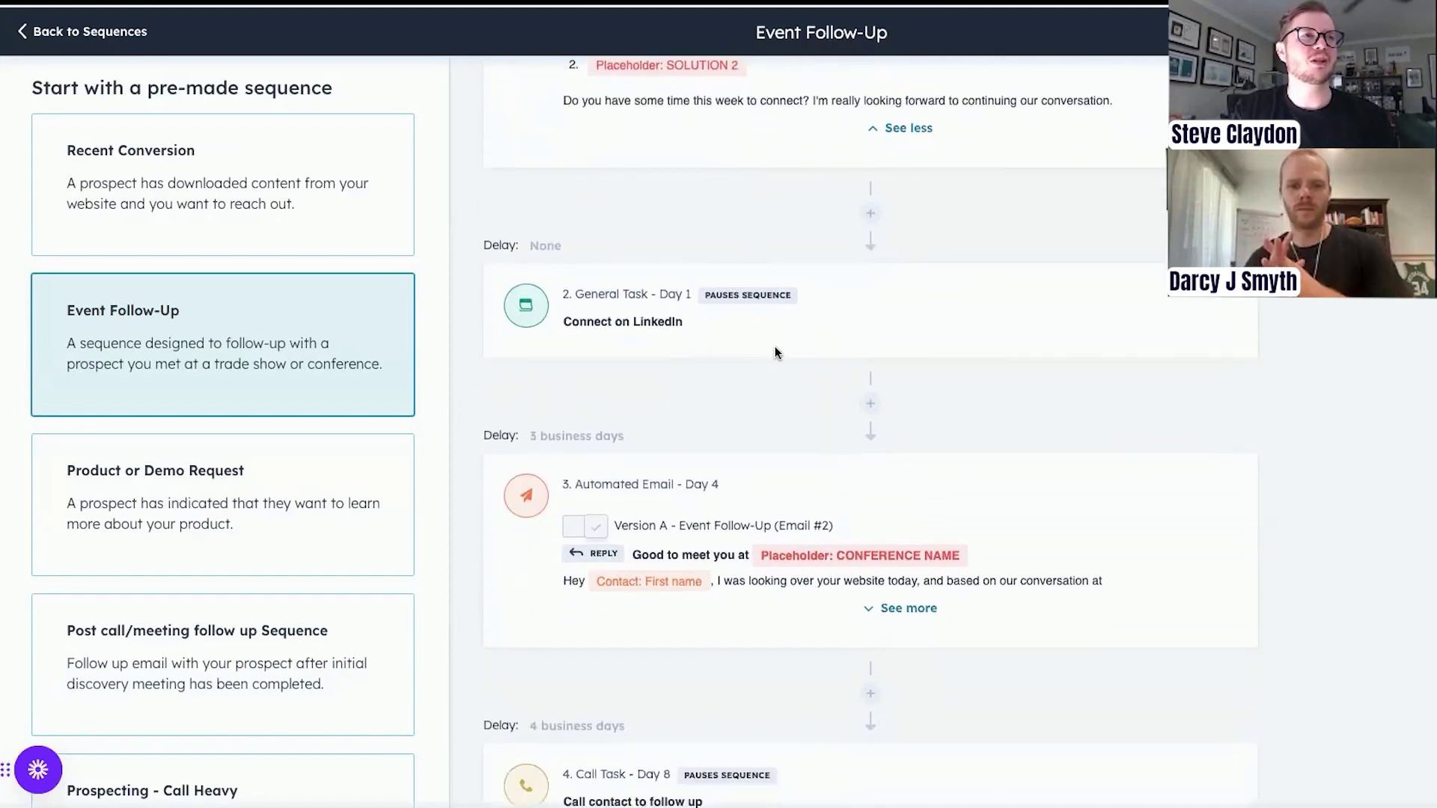
pyautogui.scroll(-5, 774, 346)
pyautogui.scroll(-4, 737, 453)
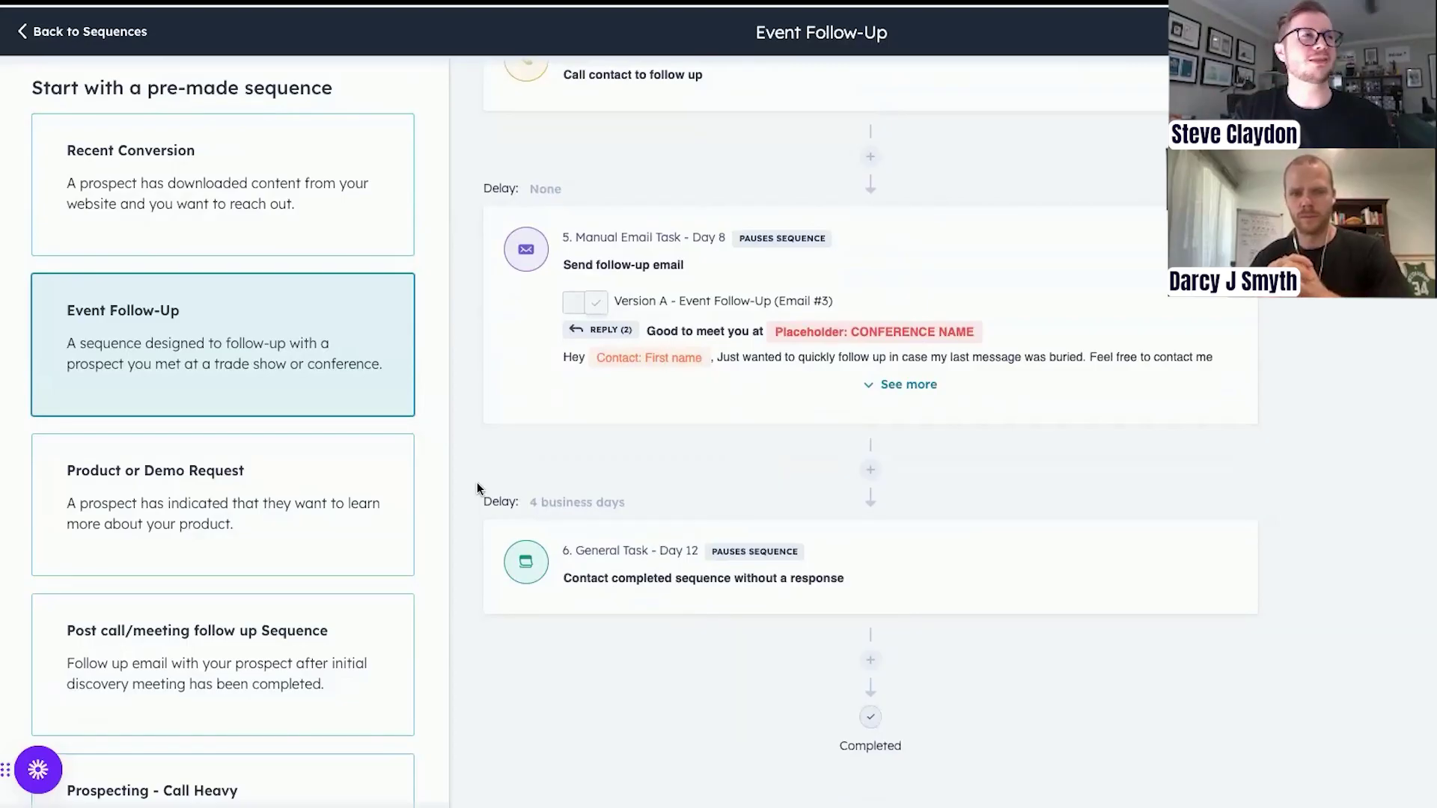
pyautogui.scroll(15, 478, 482)
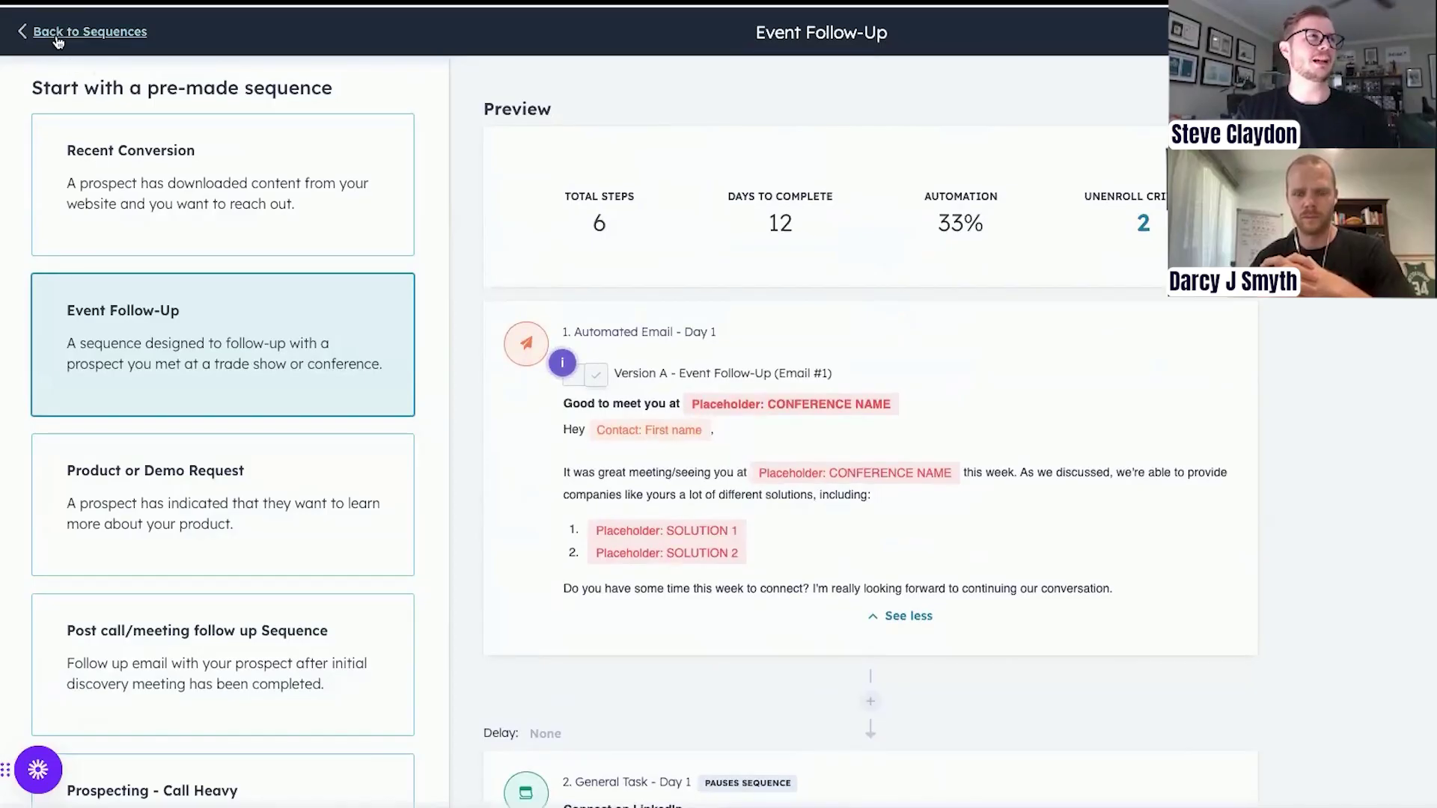
# Step: Go back to the list of all sequences and show its second page
pyautogui.click(58, 31)
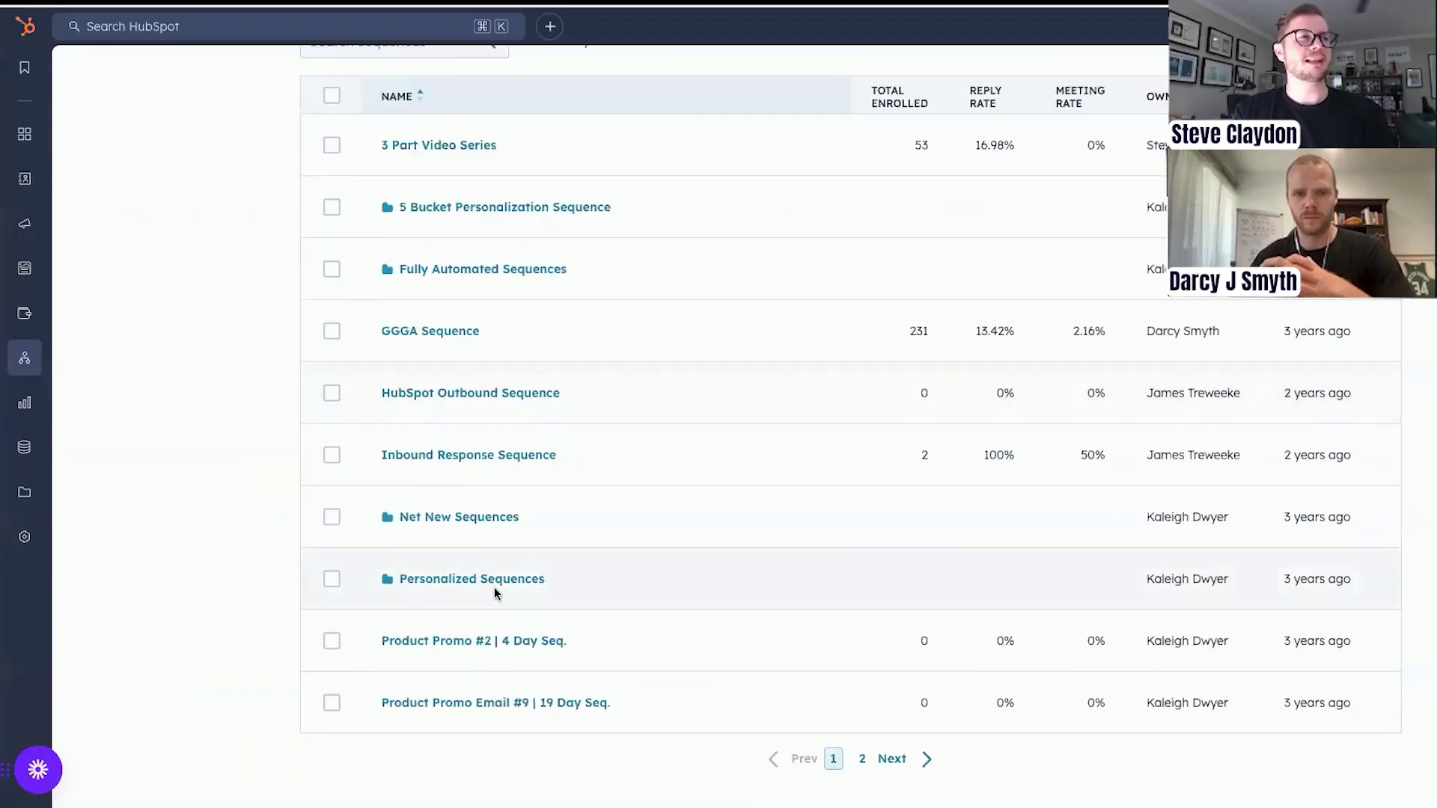
pyautogui.click(859, 760)
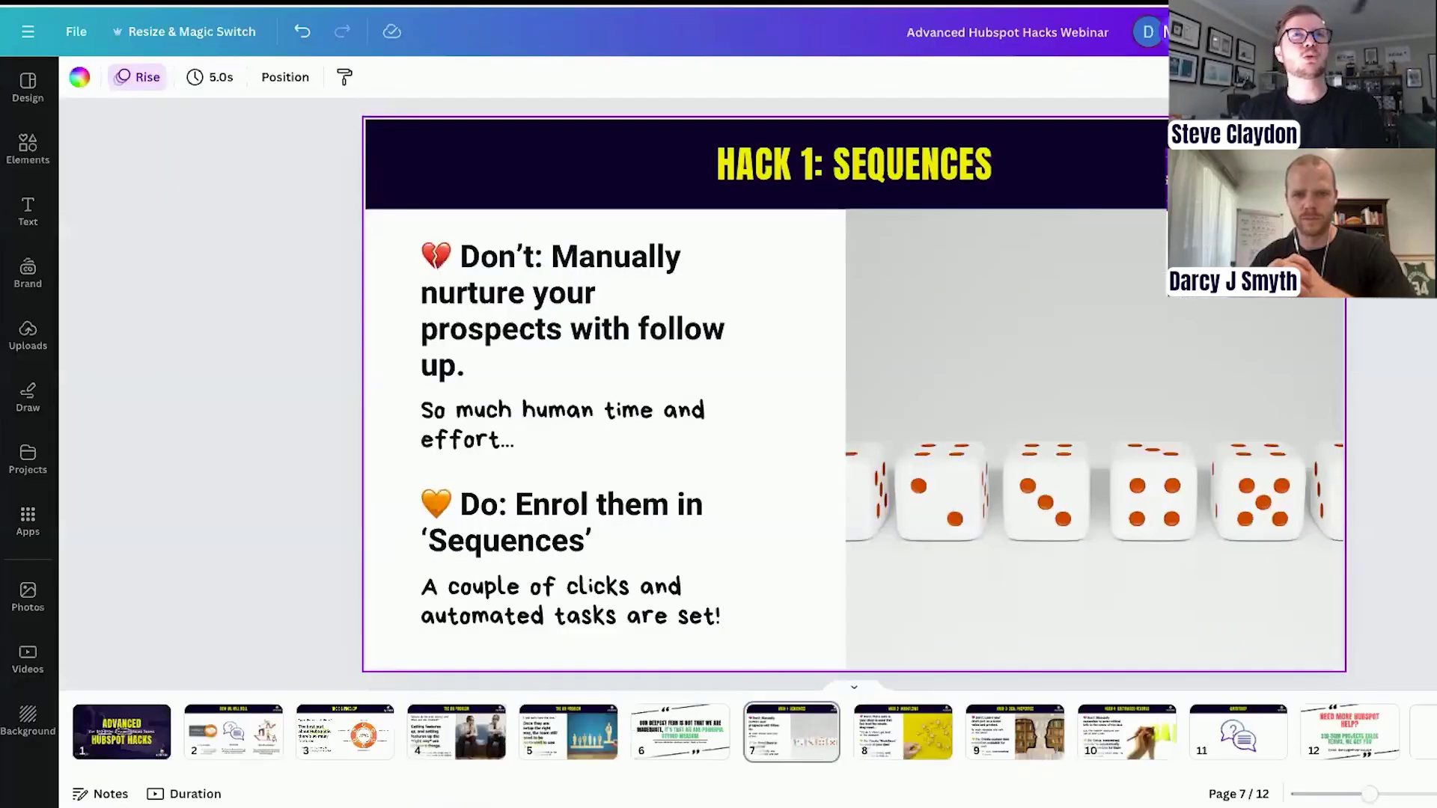
# Step: Switch to Canva and open the sharing options of the Advanced Hubspot Hacks Webinar presentation
pyautogui.click(1431, 32)
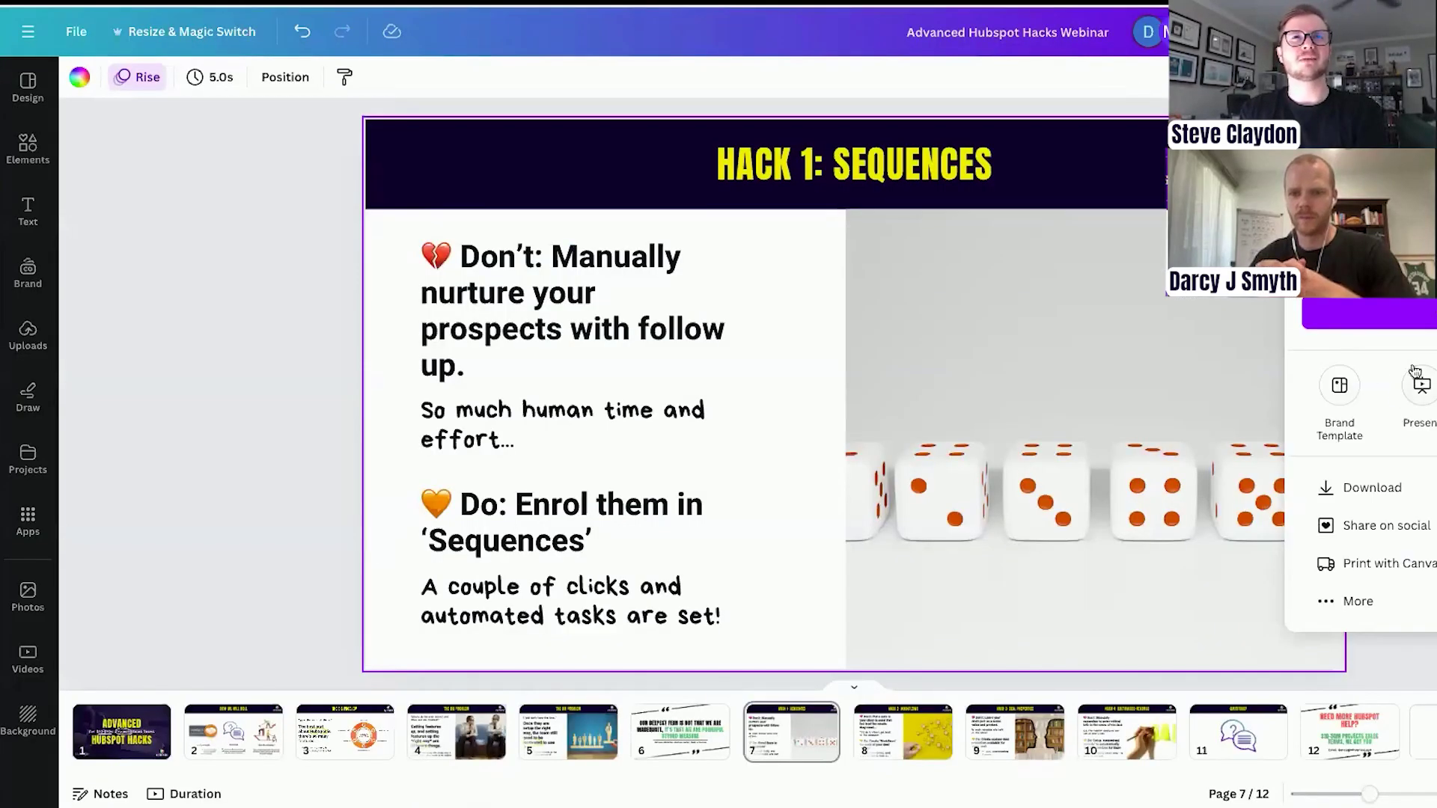
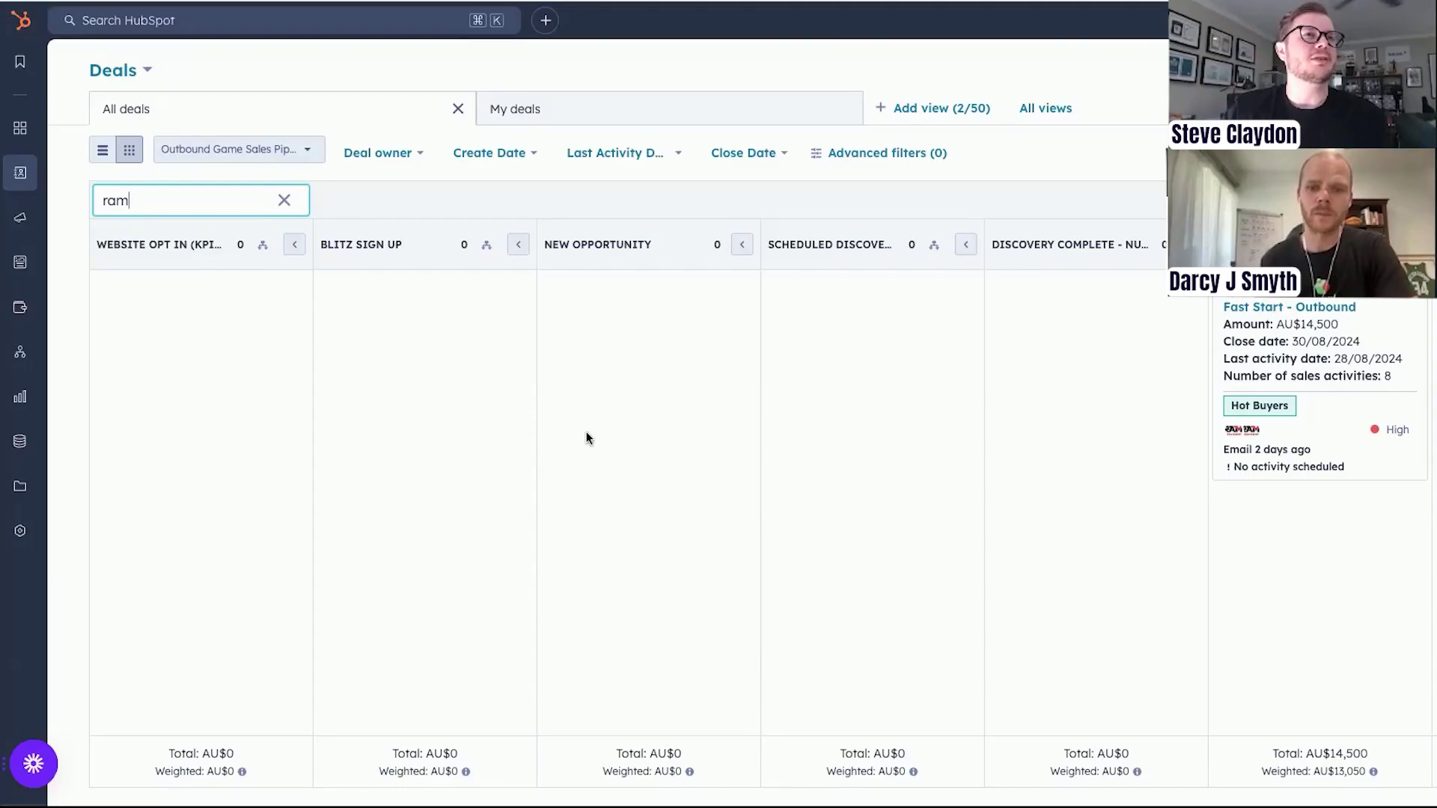
# Step: Examine the deal board filtered by "ram" across its stages, from Website Opt In to Successfully Delivered, including the Hot List deal
pyautogui.hscroll(10, 586, 436)
pyautogui.hscroll(-1, 588, 438)
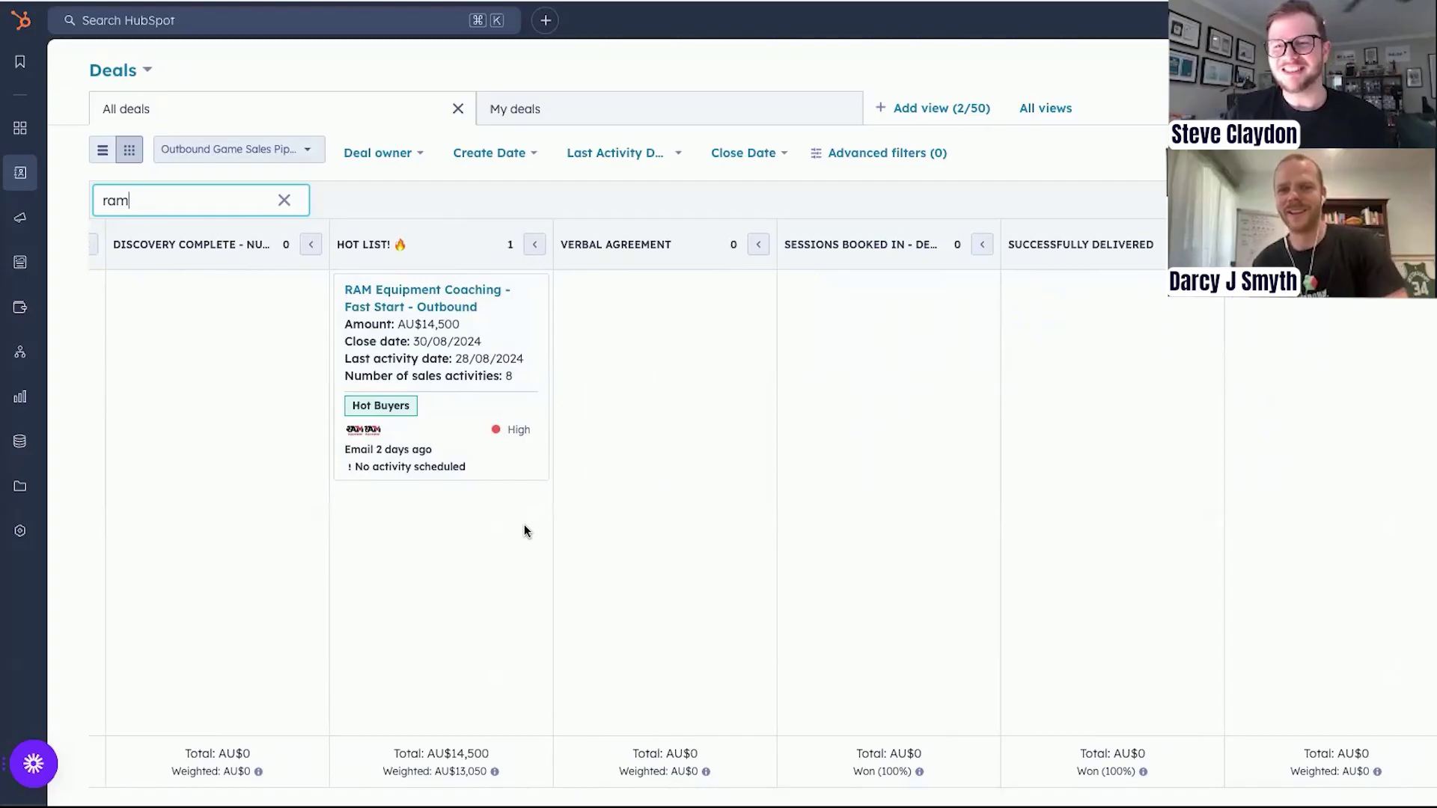
pyautogui.hscroll(-10, 524, 523)
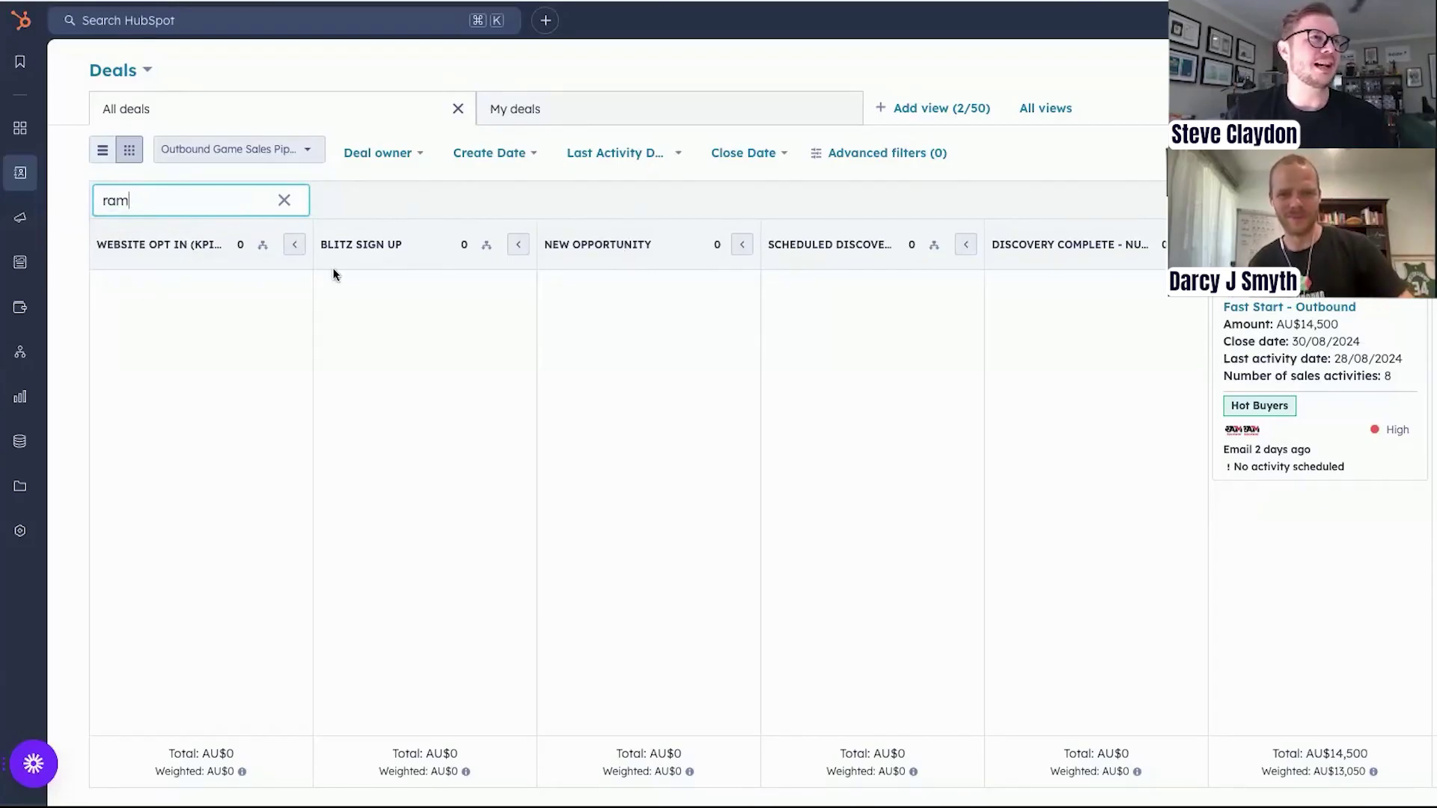
pyautogui.hscroll(5, 383, 271)
pyautogui.hscroll(3, 638, 387)
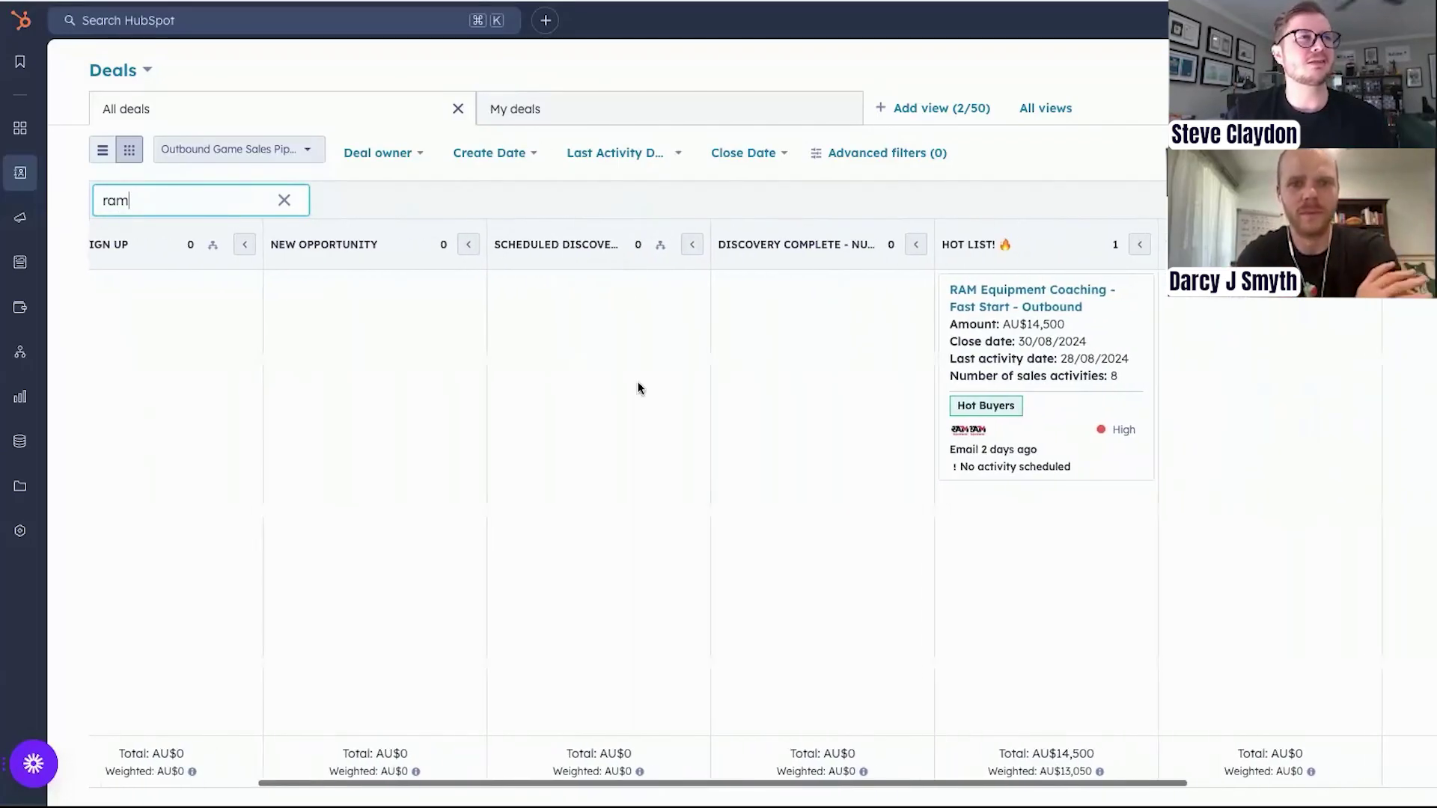
pyautogui.hscroll(5, 824, 378)
pyautogui.hscroll(8, 965, 366)
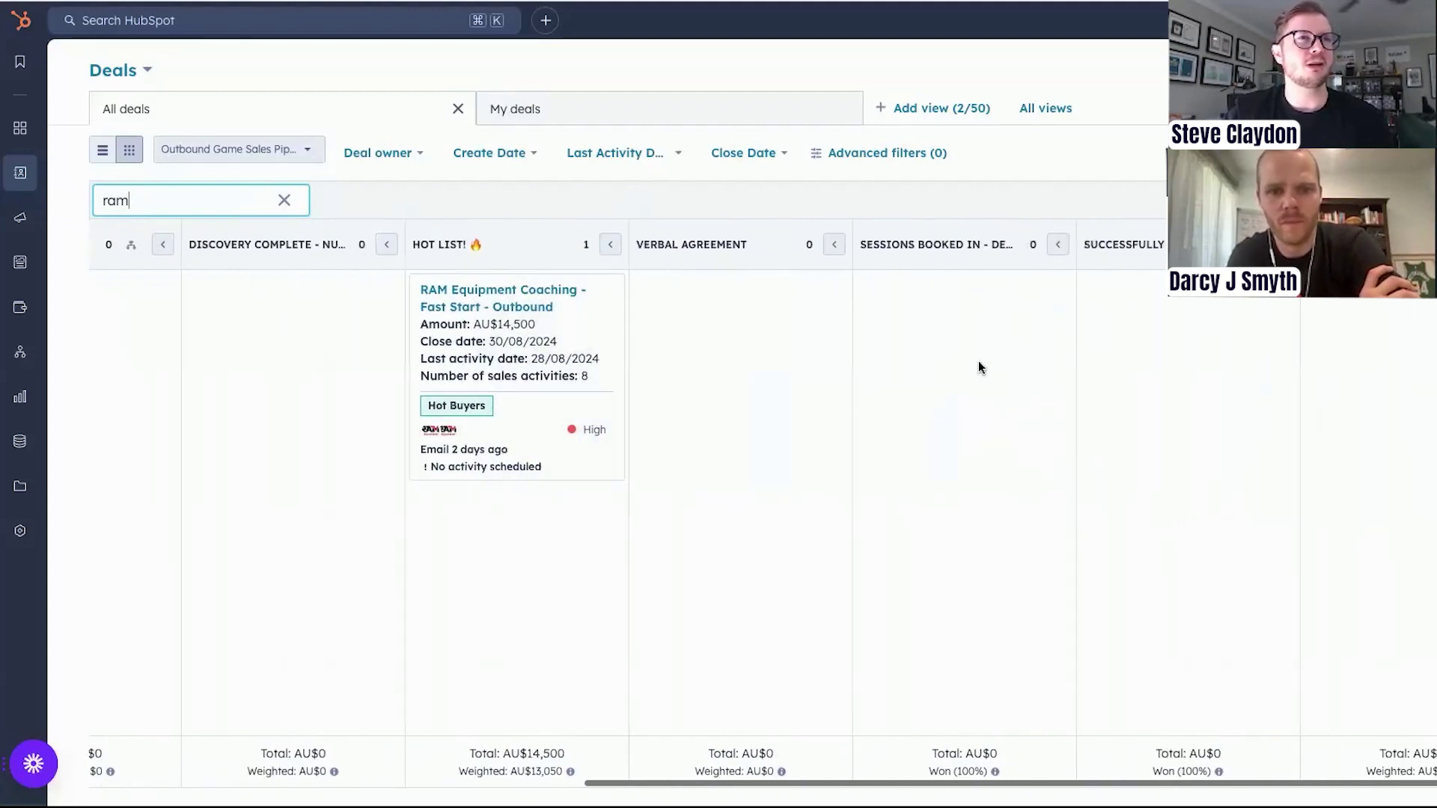
pyautogui.hscroll(4, 975, 361)
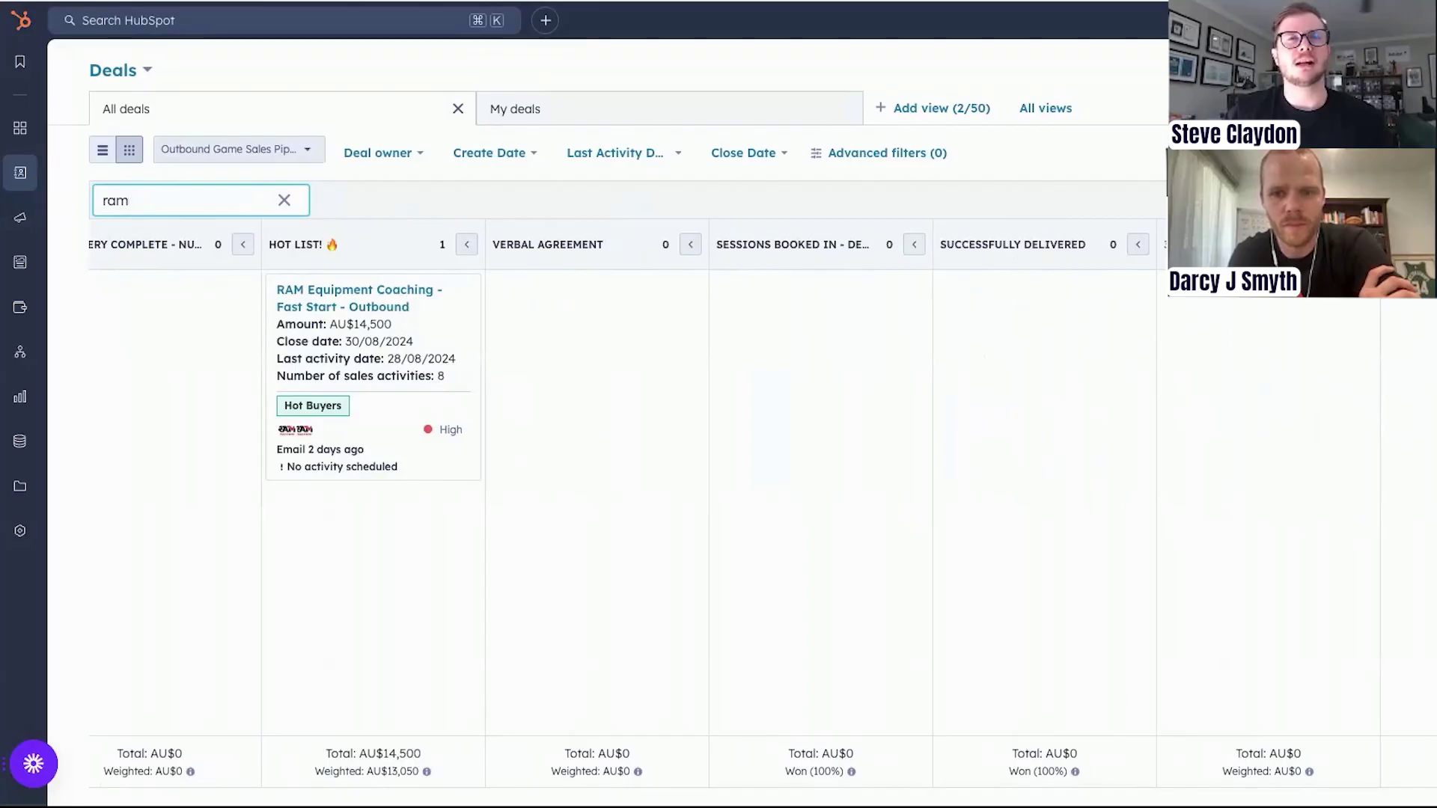
pyautogui.hscroll(-8, 1225, 416)
pyautogui.hscroll(-9, 662, 381)
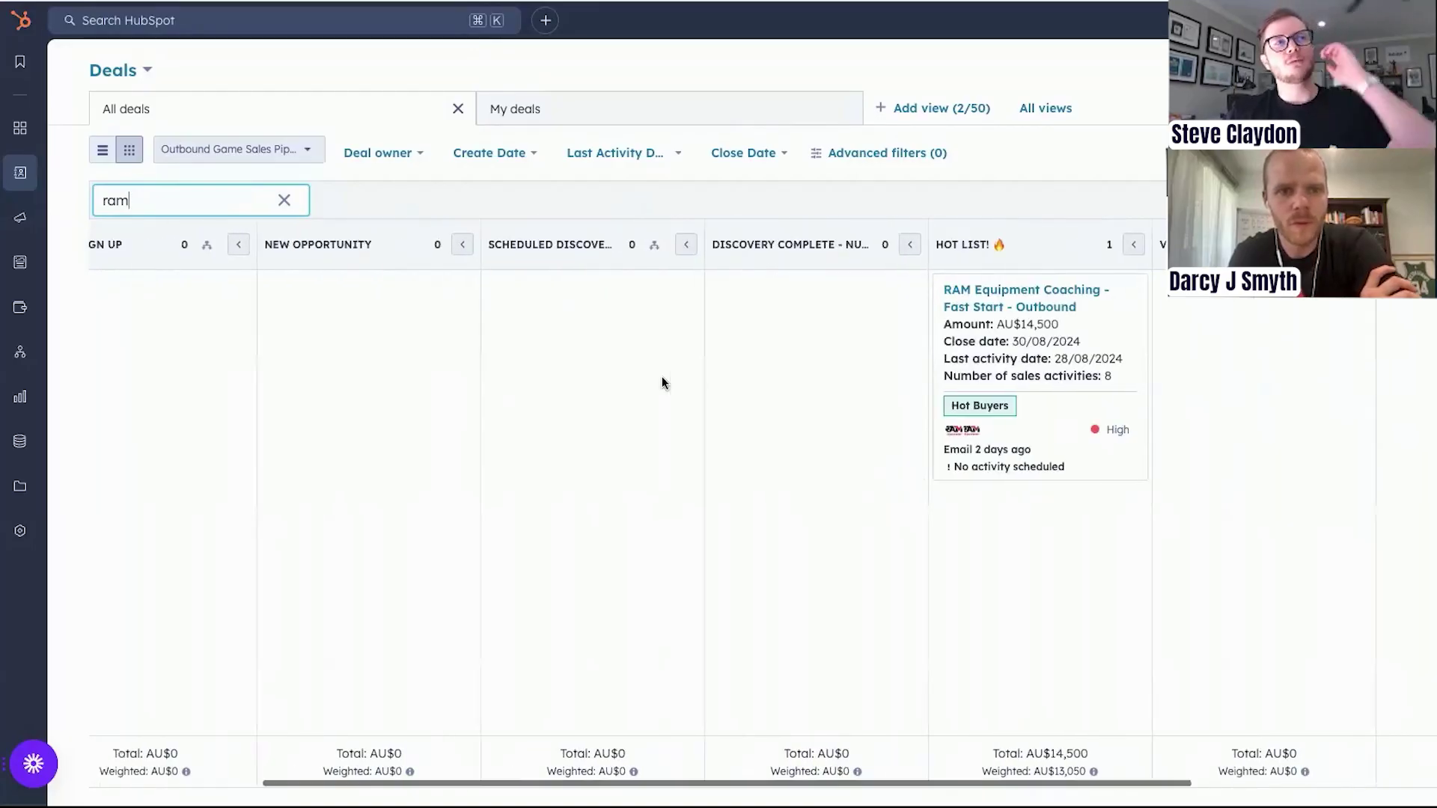
pyautogui.hscroll(-7, 661, 383)
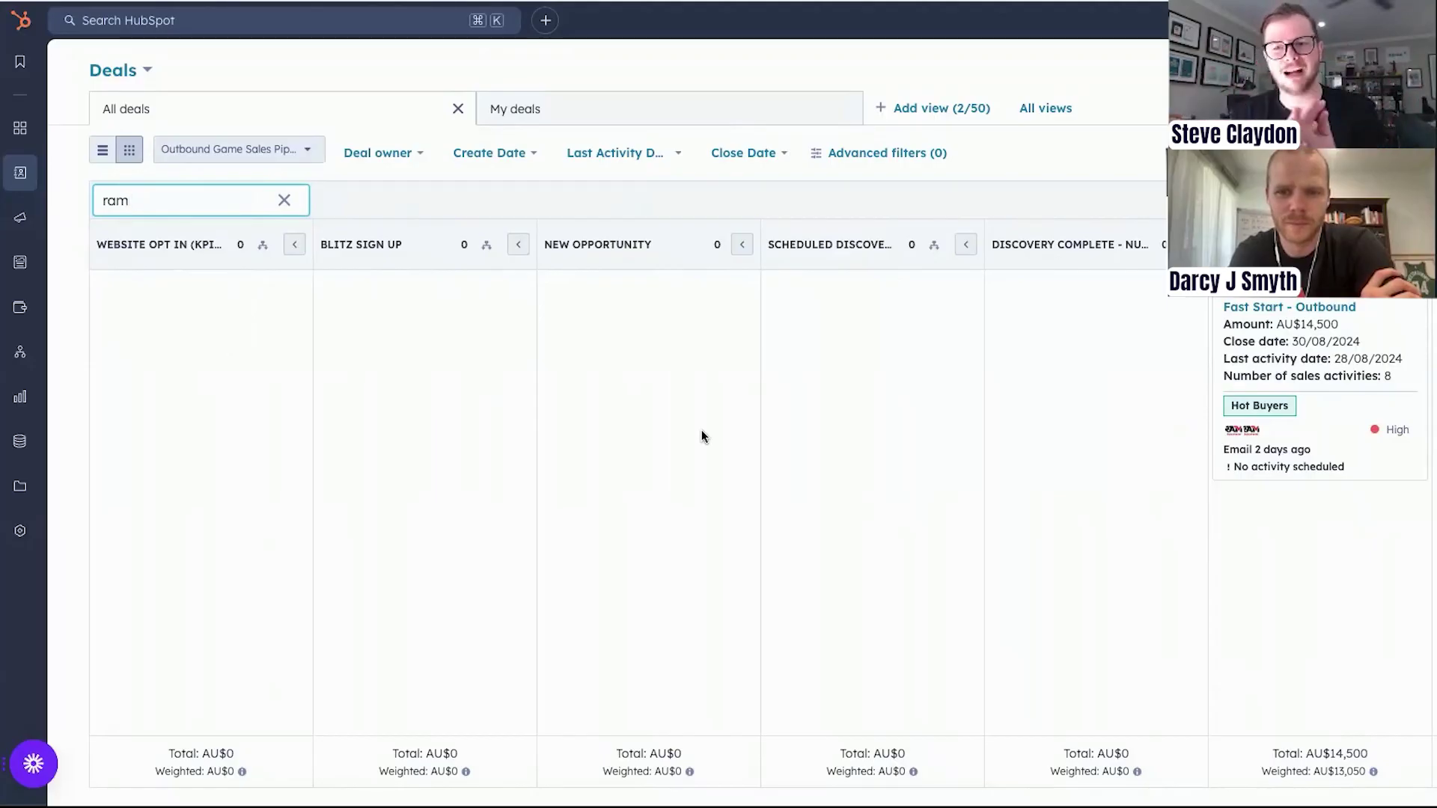
pyautogui.hscroll(8, 705, 430)
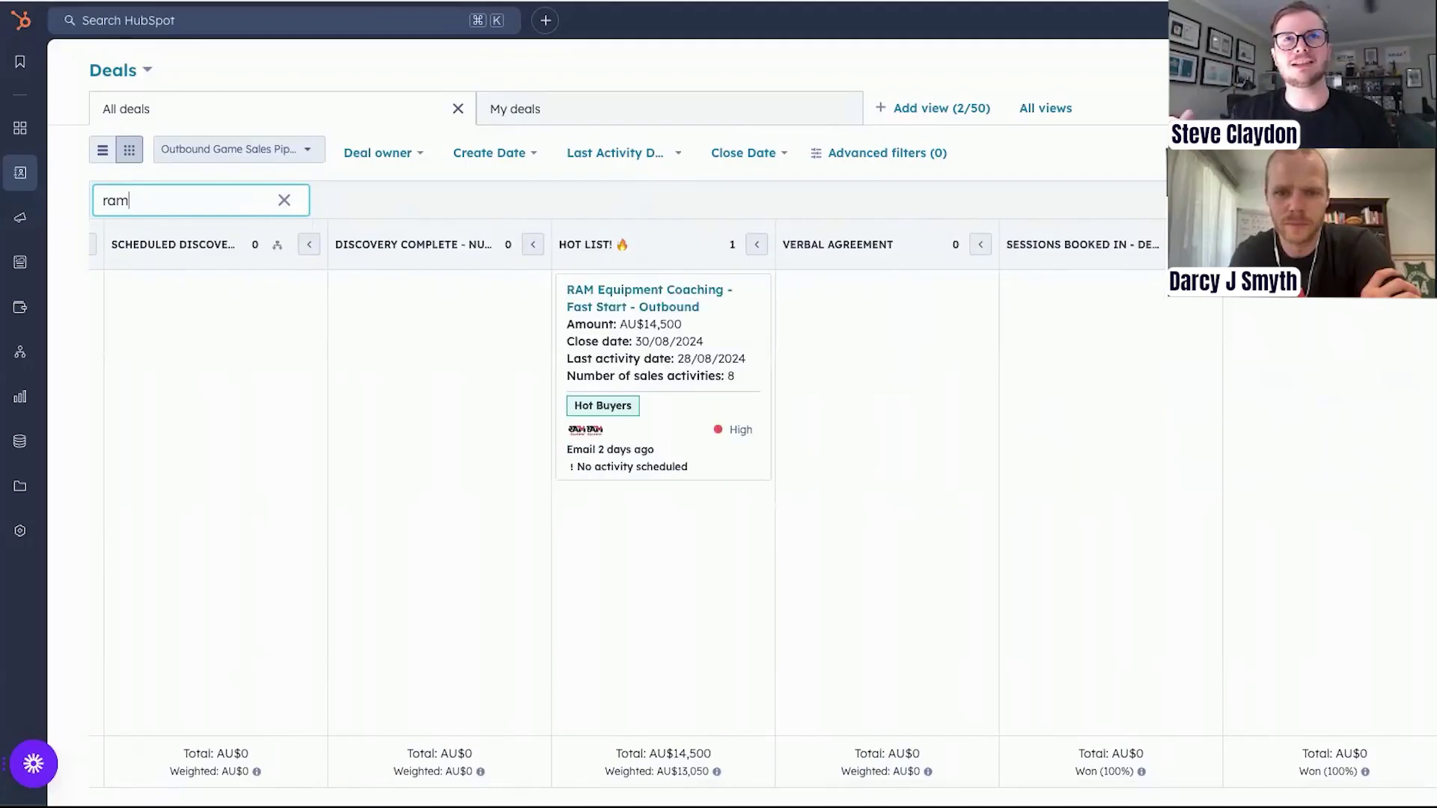
# Step: Open the Outbound Game Sales pipeline's settings and show its automation options
pyautogui.click(648, 298)
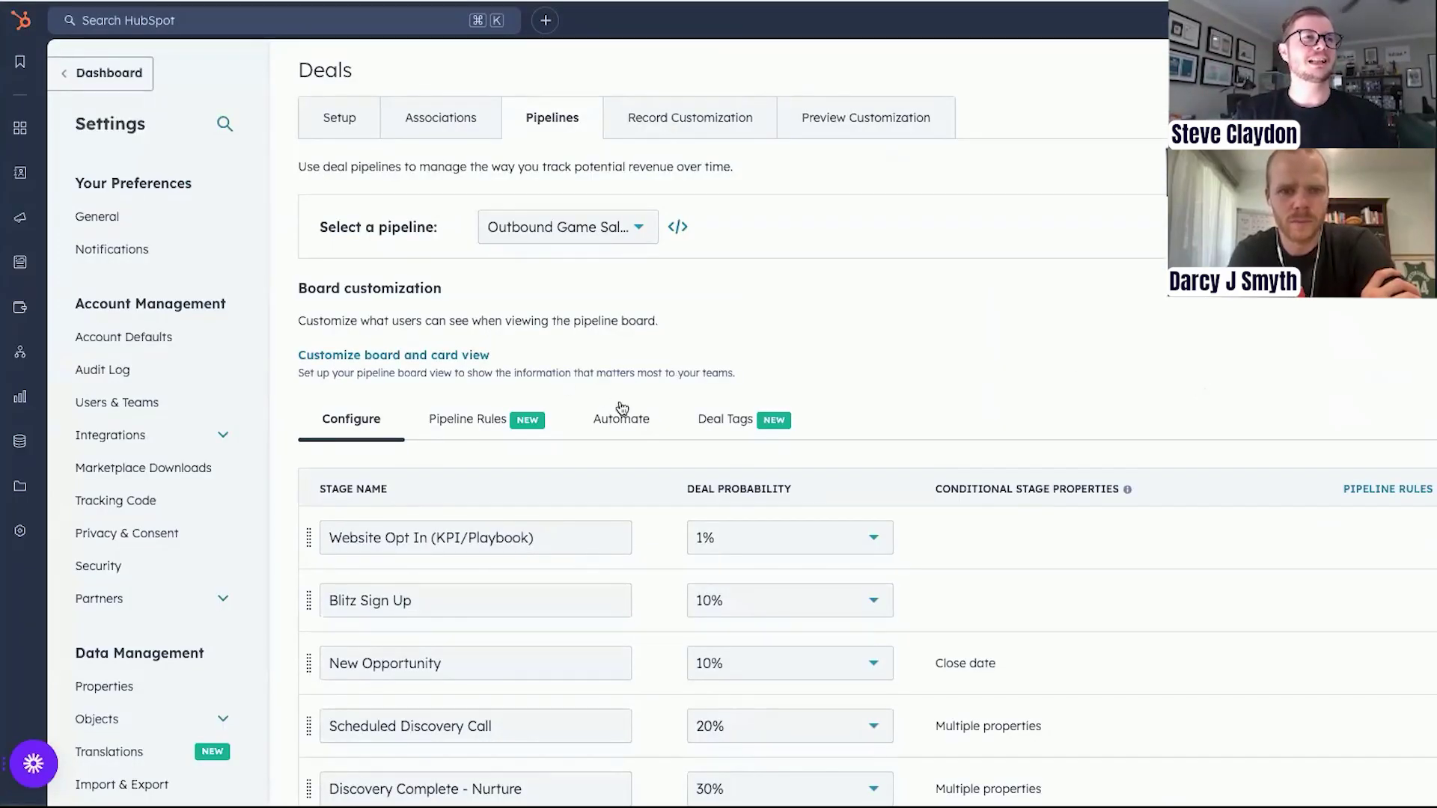
pyautogui.click(632, 431)
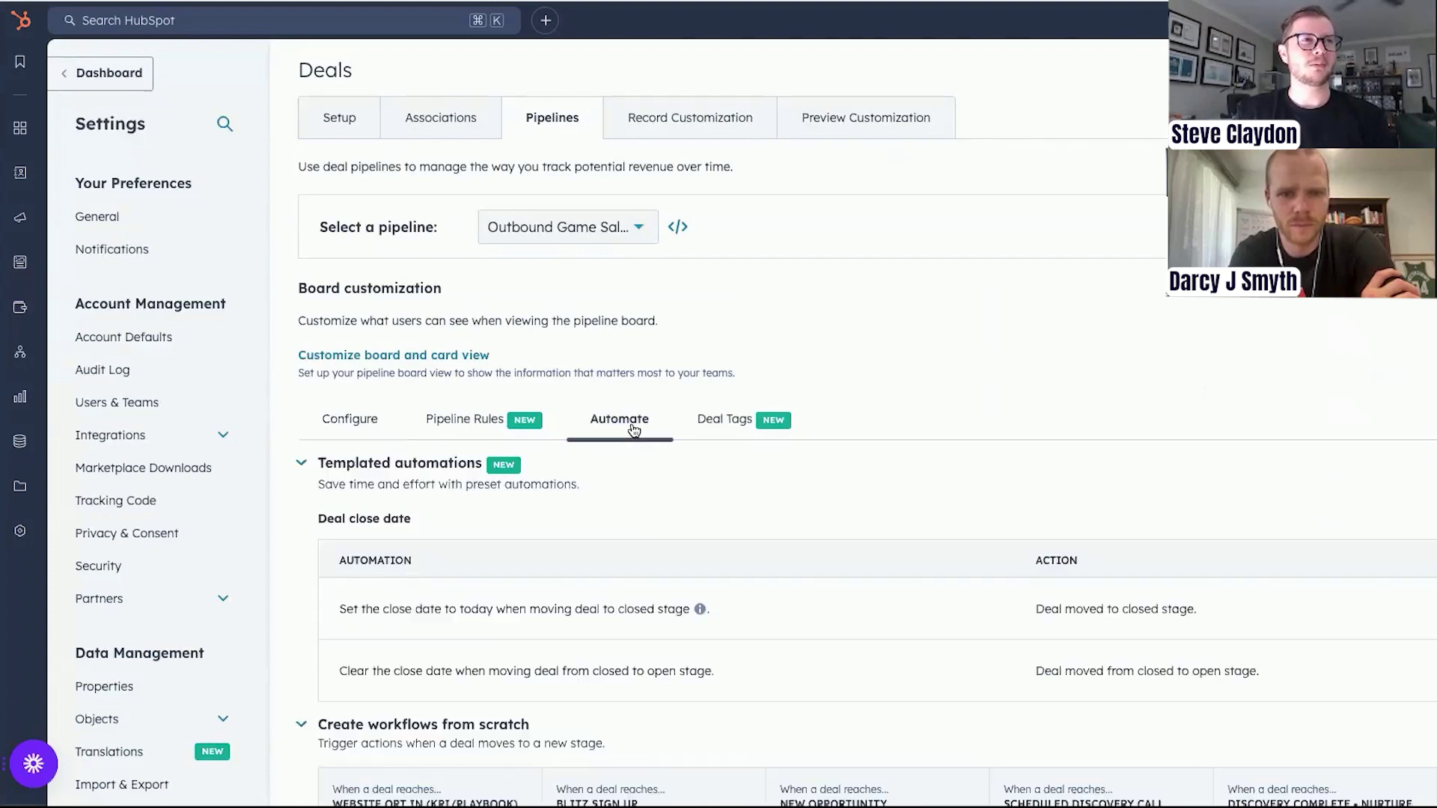
# Step: Examine the stage workflows of the pipeline, from Website Opt In (KPI/Playbook) through Hot List and beyond
pyautogui.scroll(-5, 599, 429)
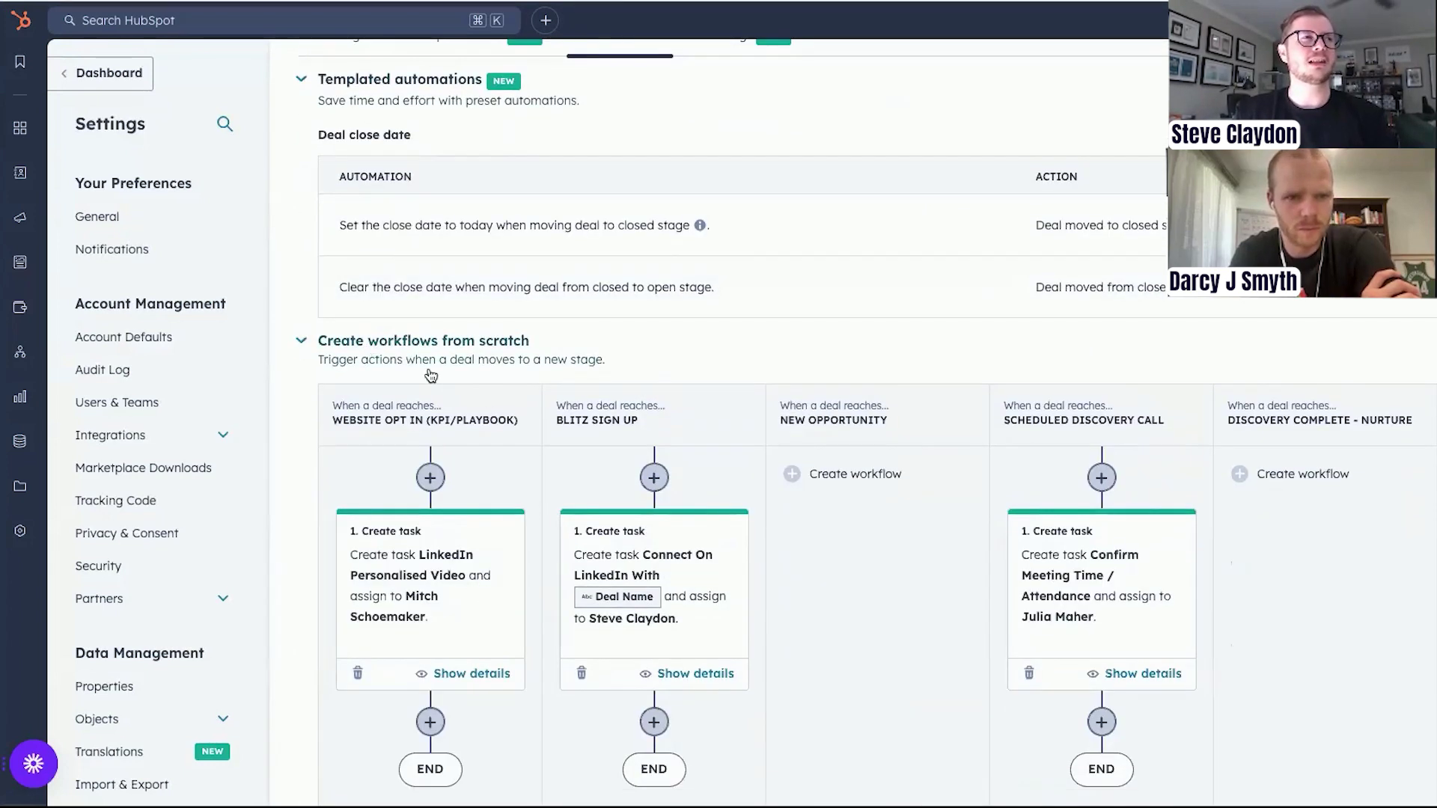
pyautogui.hscroll(1, 468, 633)
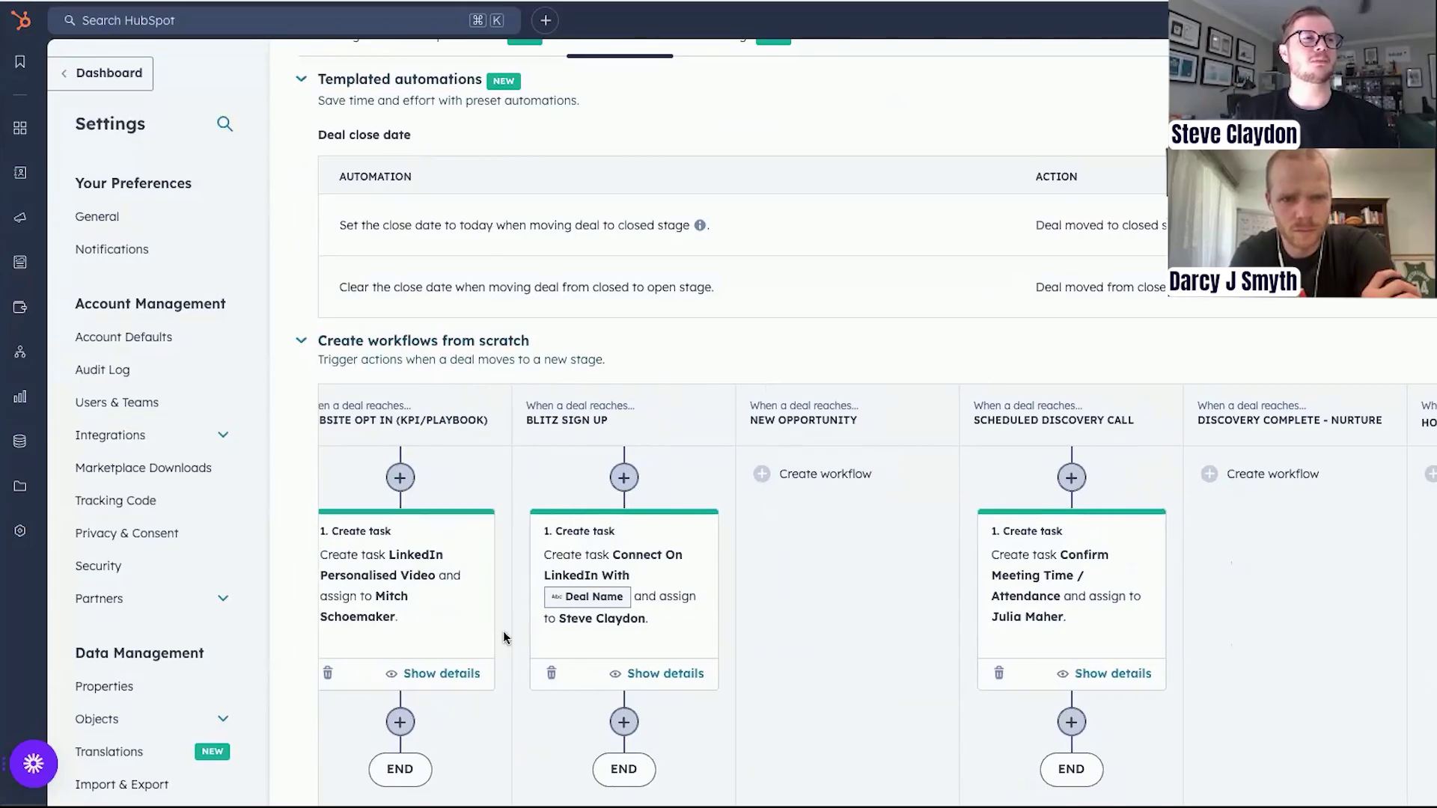
pyautogui.hscroll(7, 509, 629)
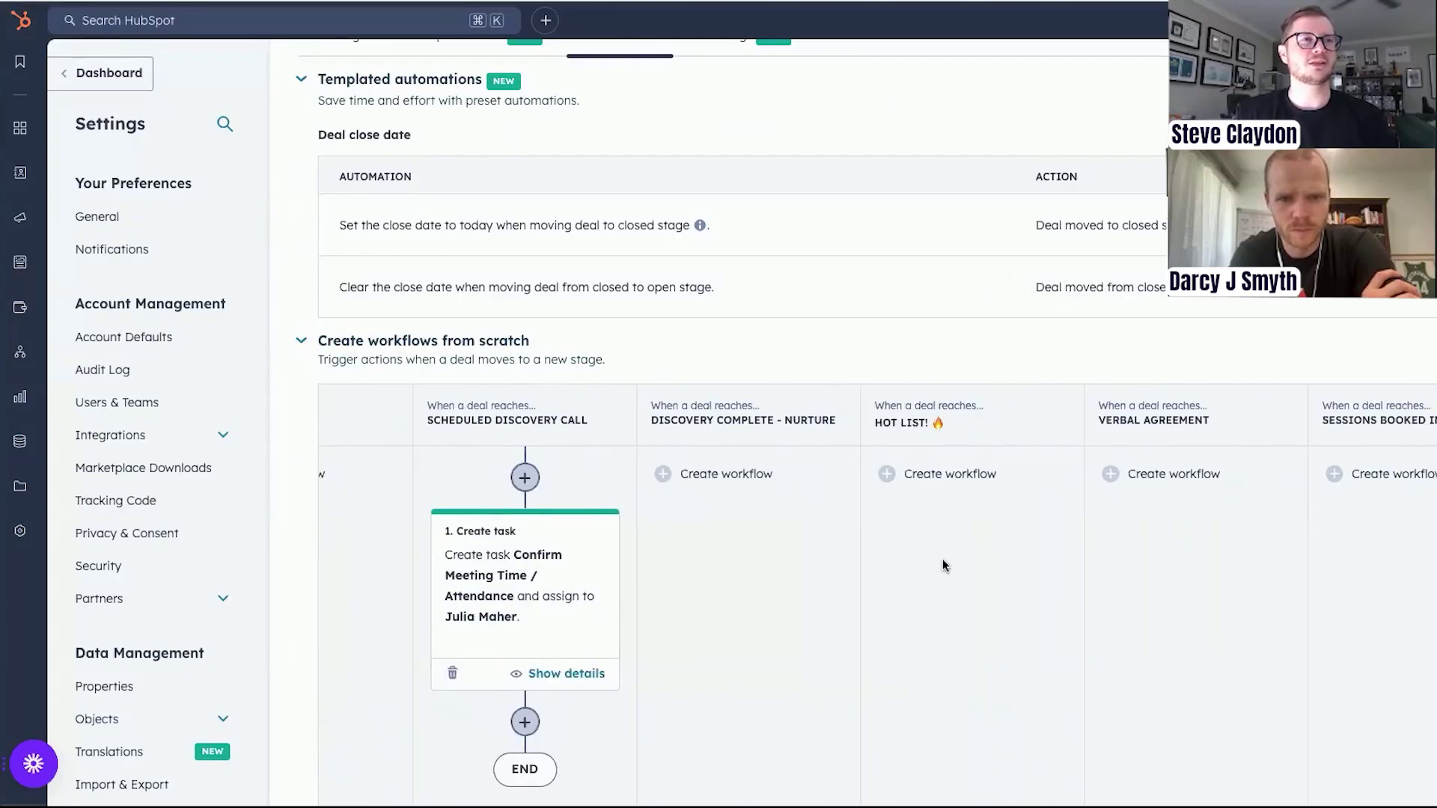
pyautogui.hscroll(3, 942, 561)
pyautogui.hscroll(-12, 942, 562)
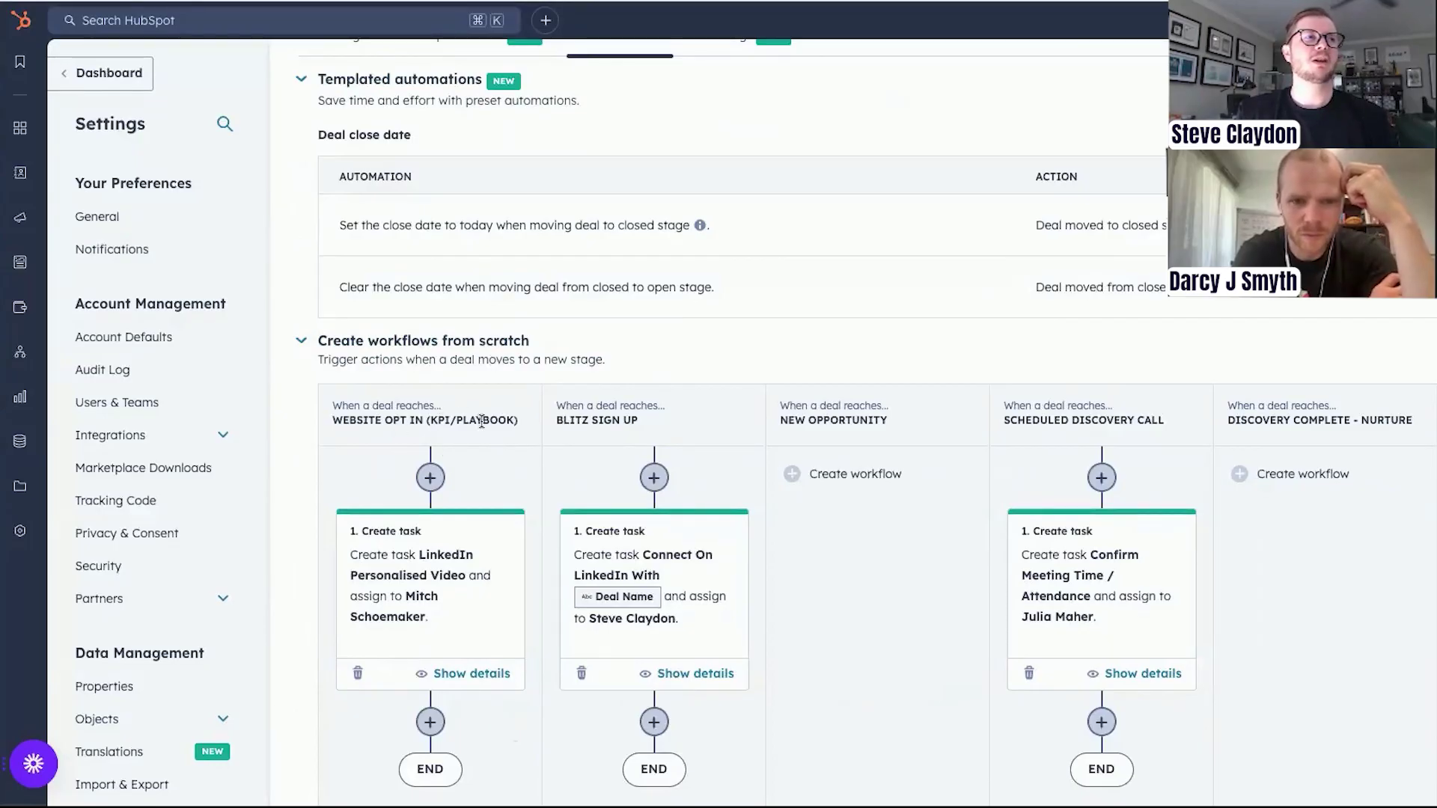
# Step: Open the LinkedIn Personalised Video task of the Website Opt In stage and show its available task types
pyautogui.click(449, 573)
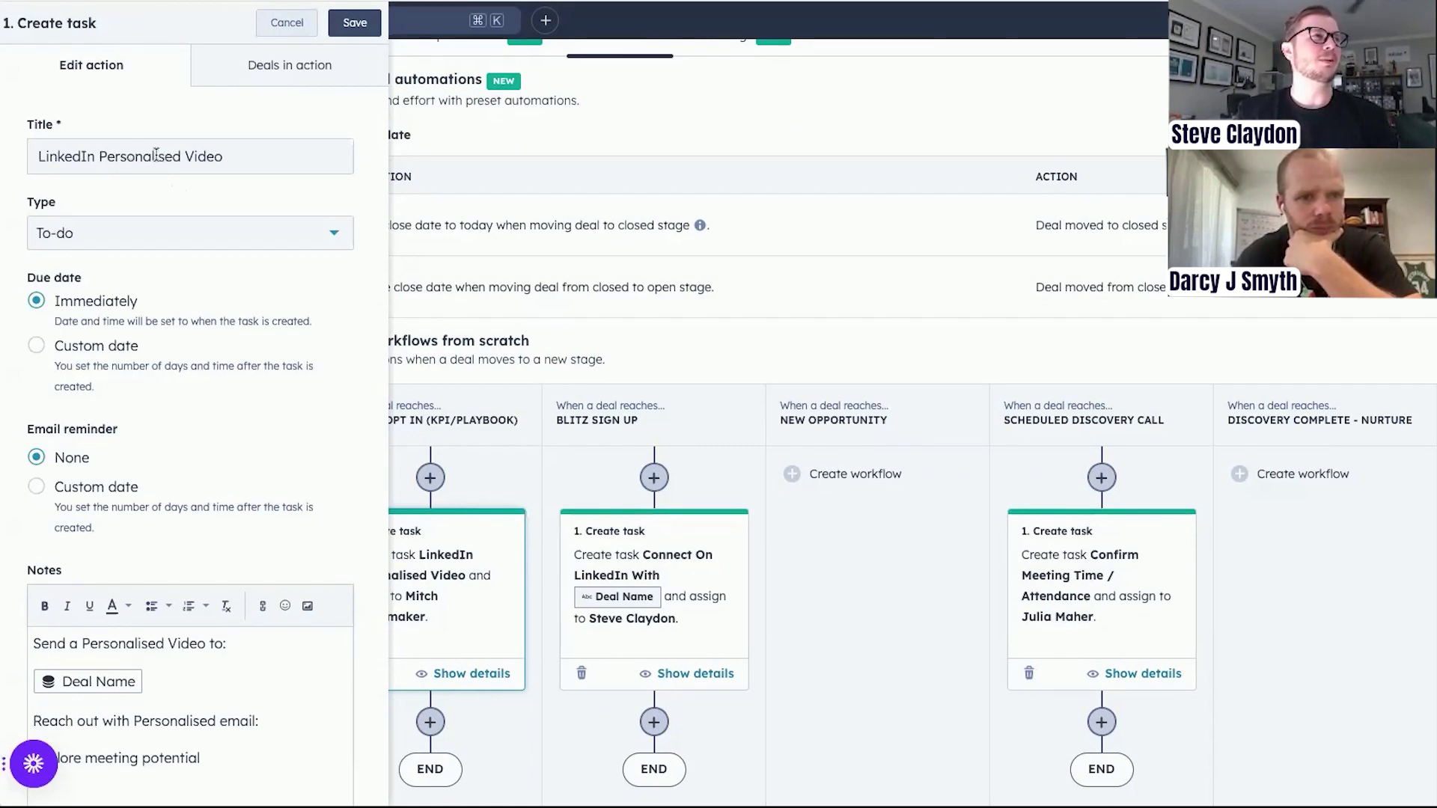
pyautogui.click(47, 230)
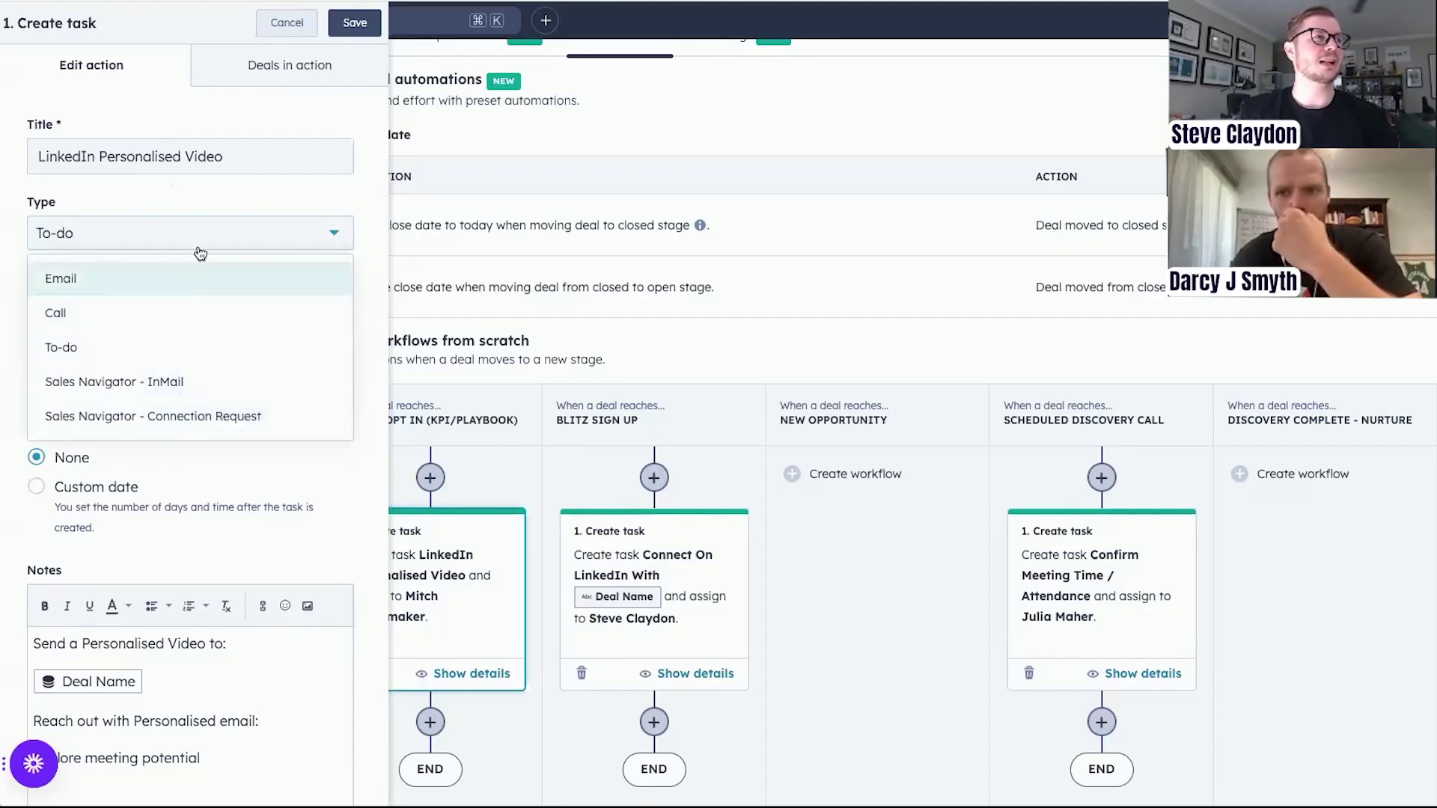
pyautogui.click(301, 193)
# Step: Review the LinkedIn Personalised Video task's due date, reminder, notes, and assignment settings, and close it without saving
pyautogui.scroll(-3, 217, 257)
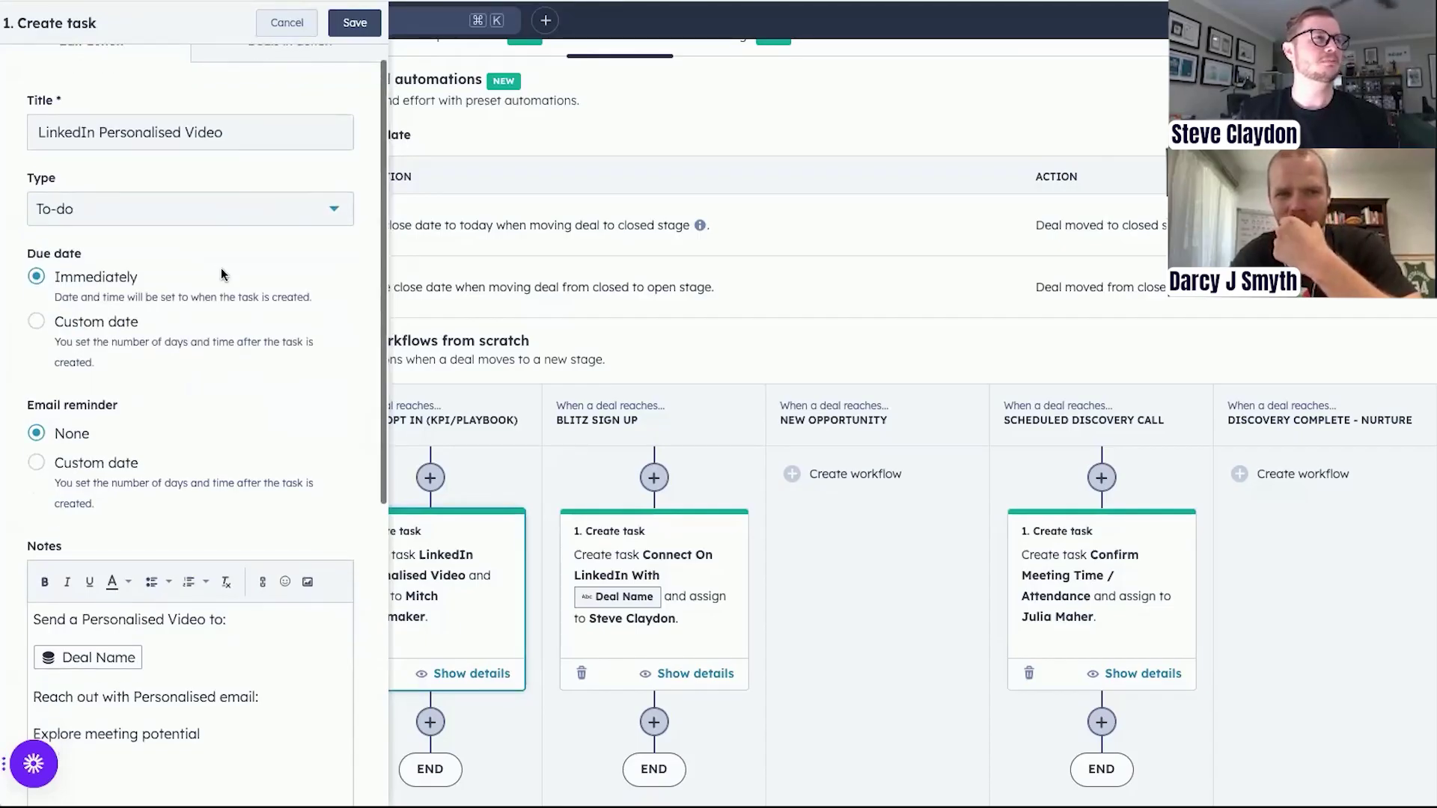
pyautogui.scroll(-3, 78, 315)
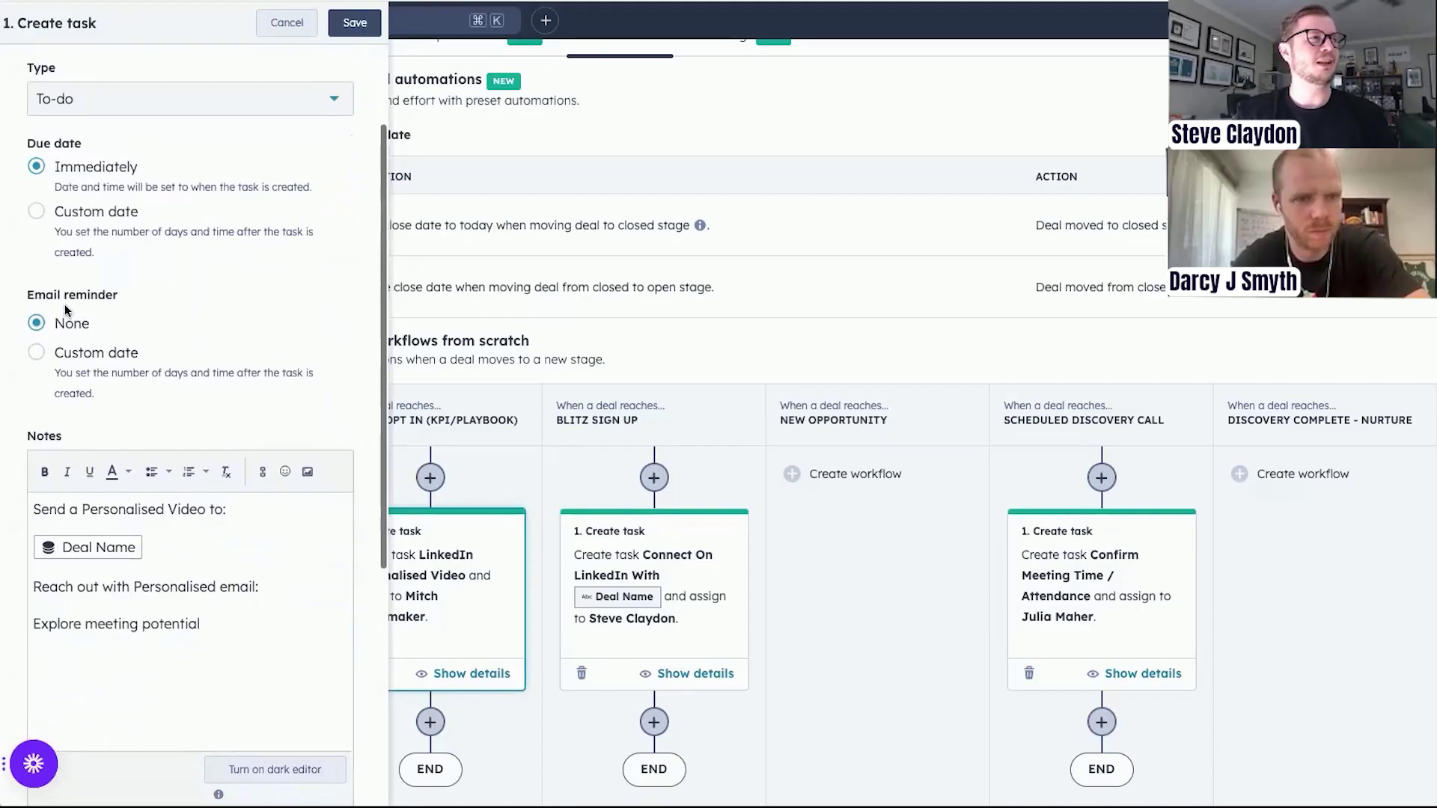
pyautogui.scroll(-1, 196, 400)
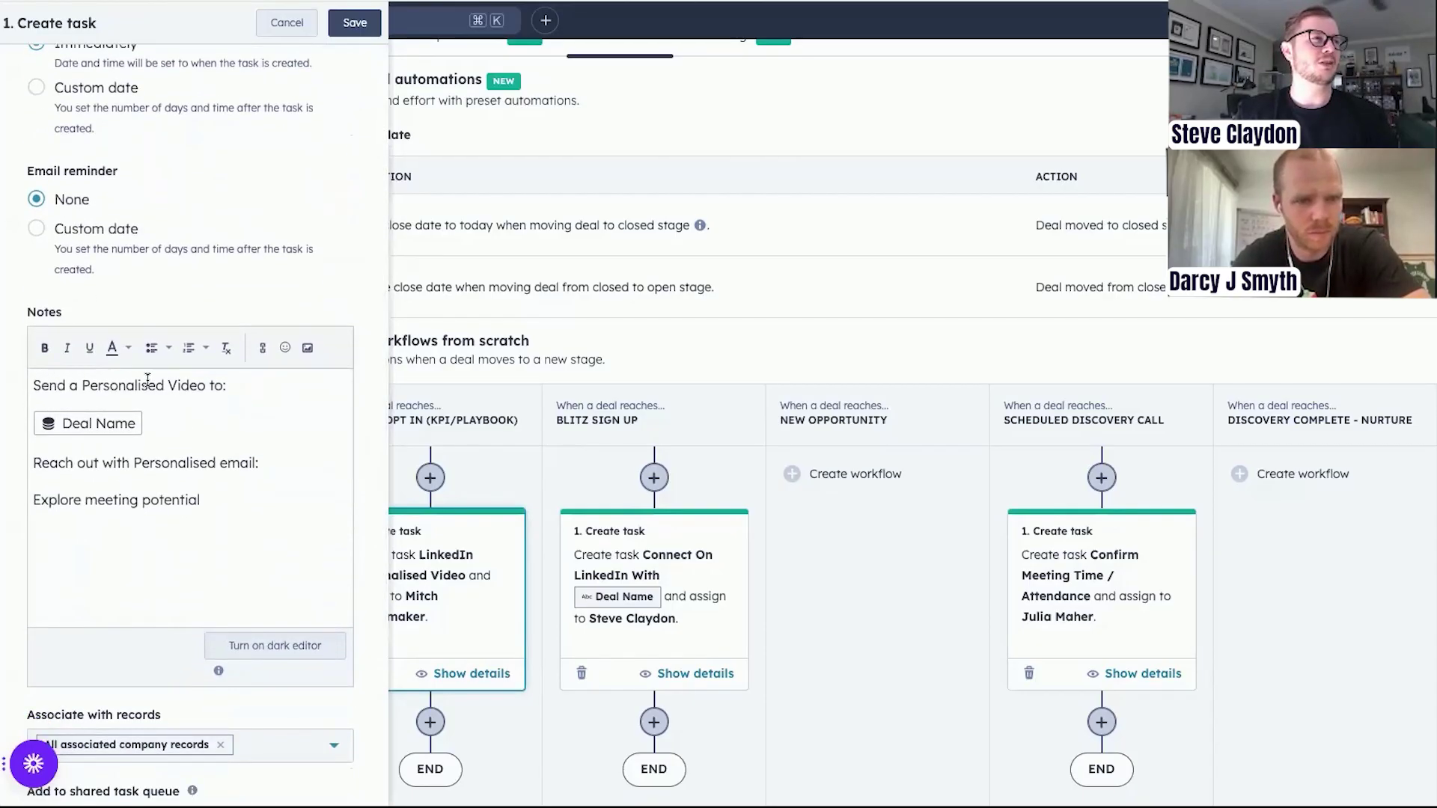
pyautogui.scroll(-2, 108, 486)
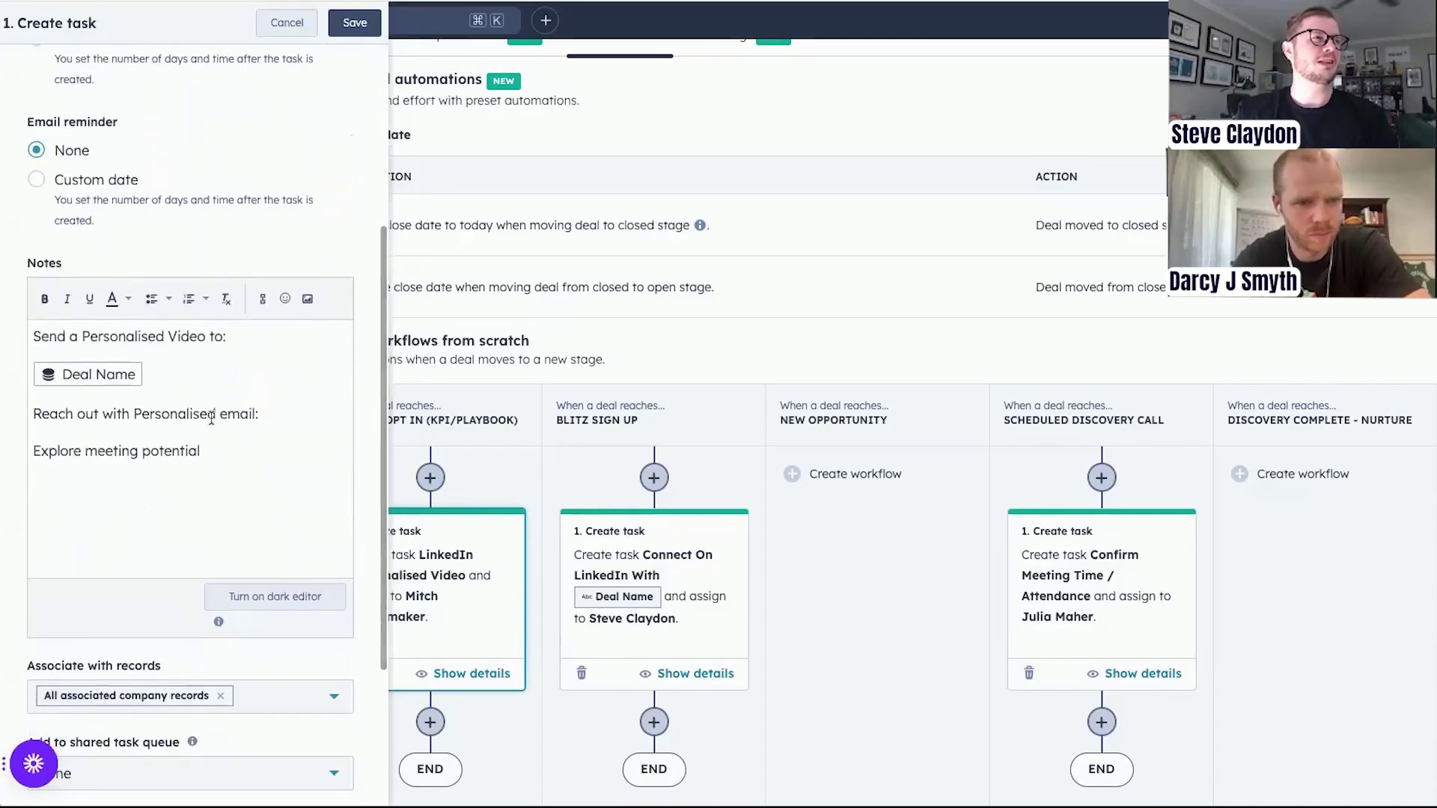
pyautogui.scroll(-1, 224, 449)
pyautogui.scroll(-8, 132, 488)
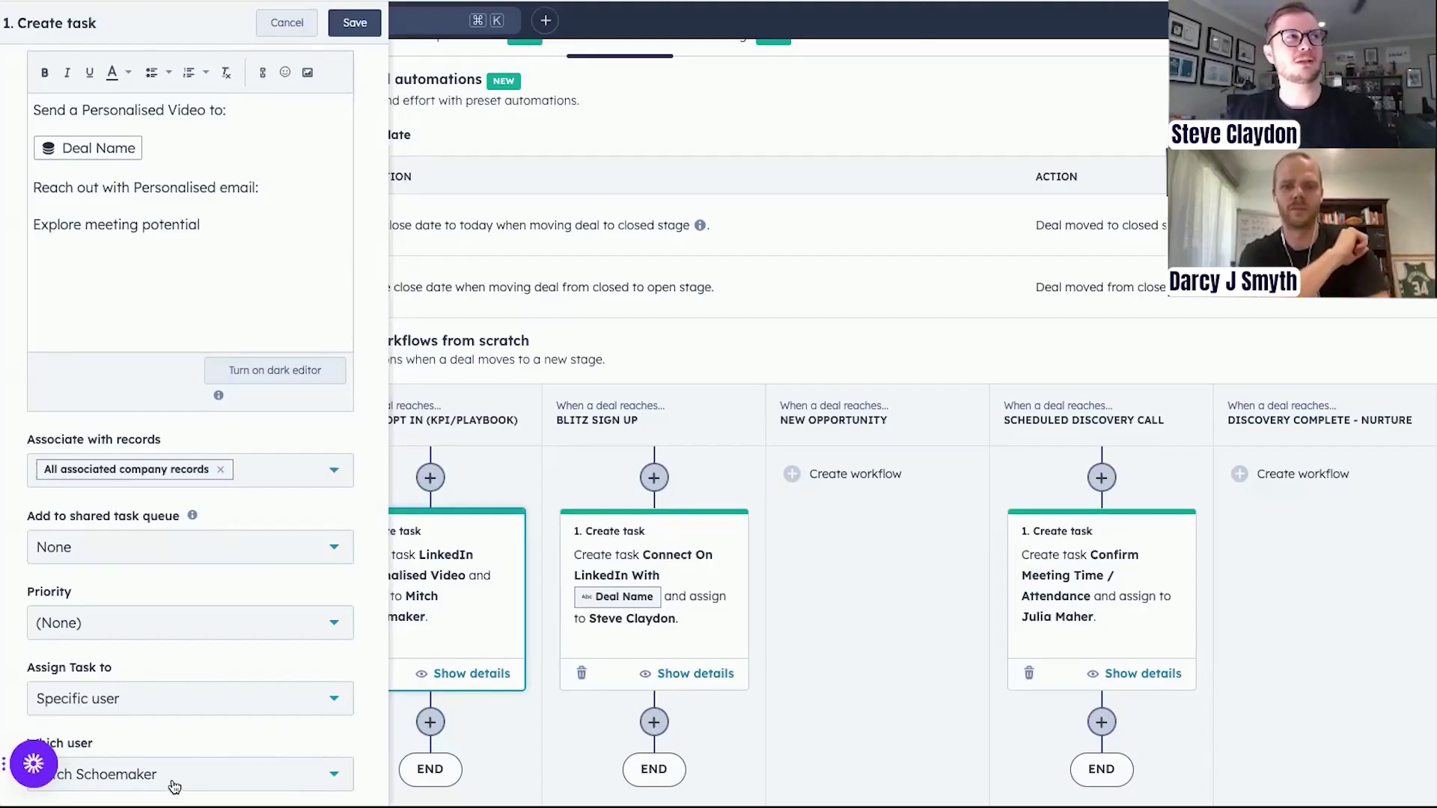
pyautogui.click(712, 586)
pyautogui.click(479, 170)
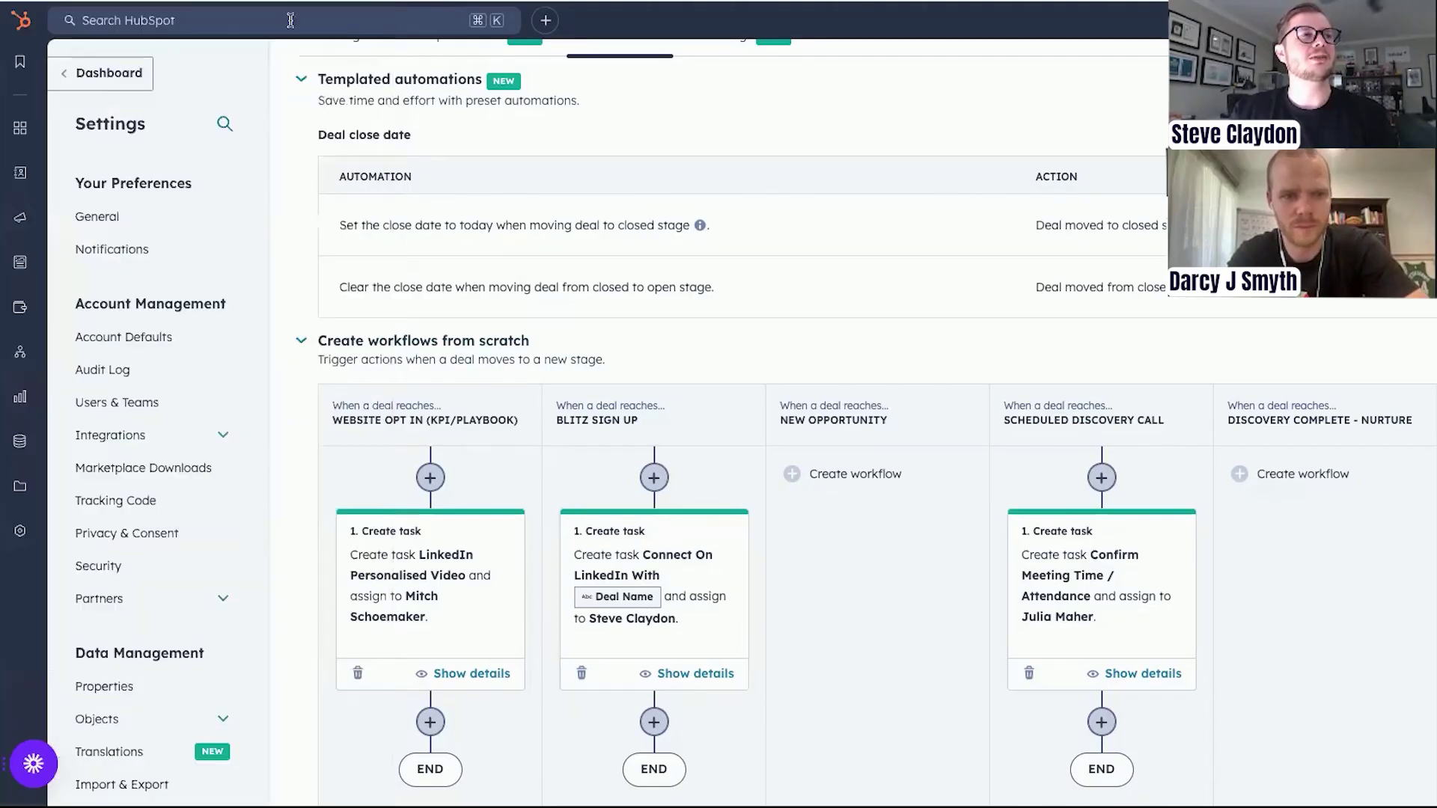
# Step: Open the Connect On LinkedIn With Deal Name task of the Blitz Sign Up stage and review its settings and notes
pyautogui.click(704, 596)
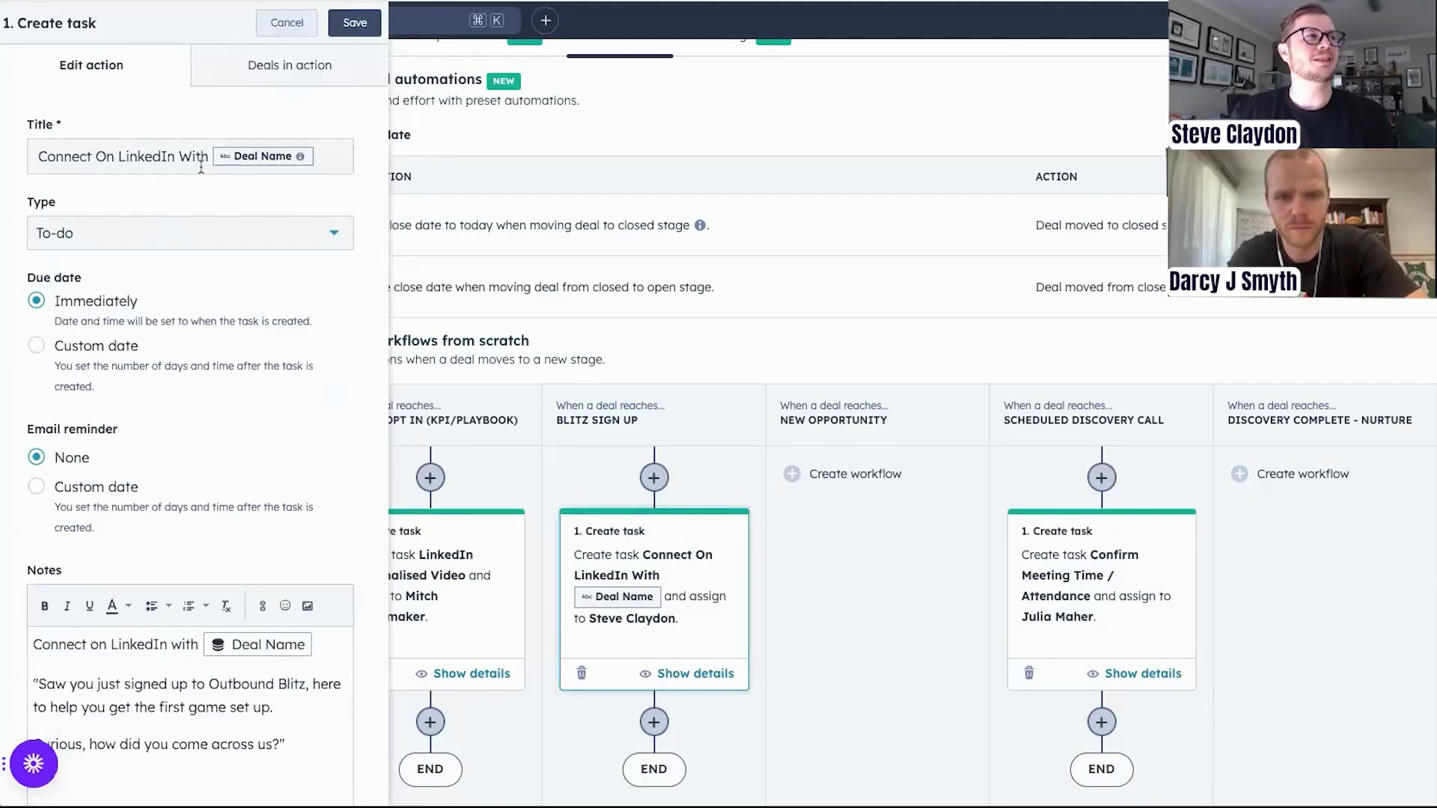
pyautogui.scroll(-1, 163, 536)
pyautogui.scroll(-7, 166, 631)
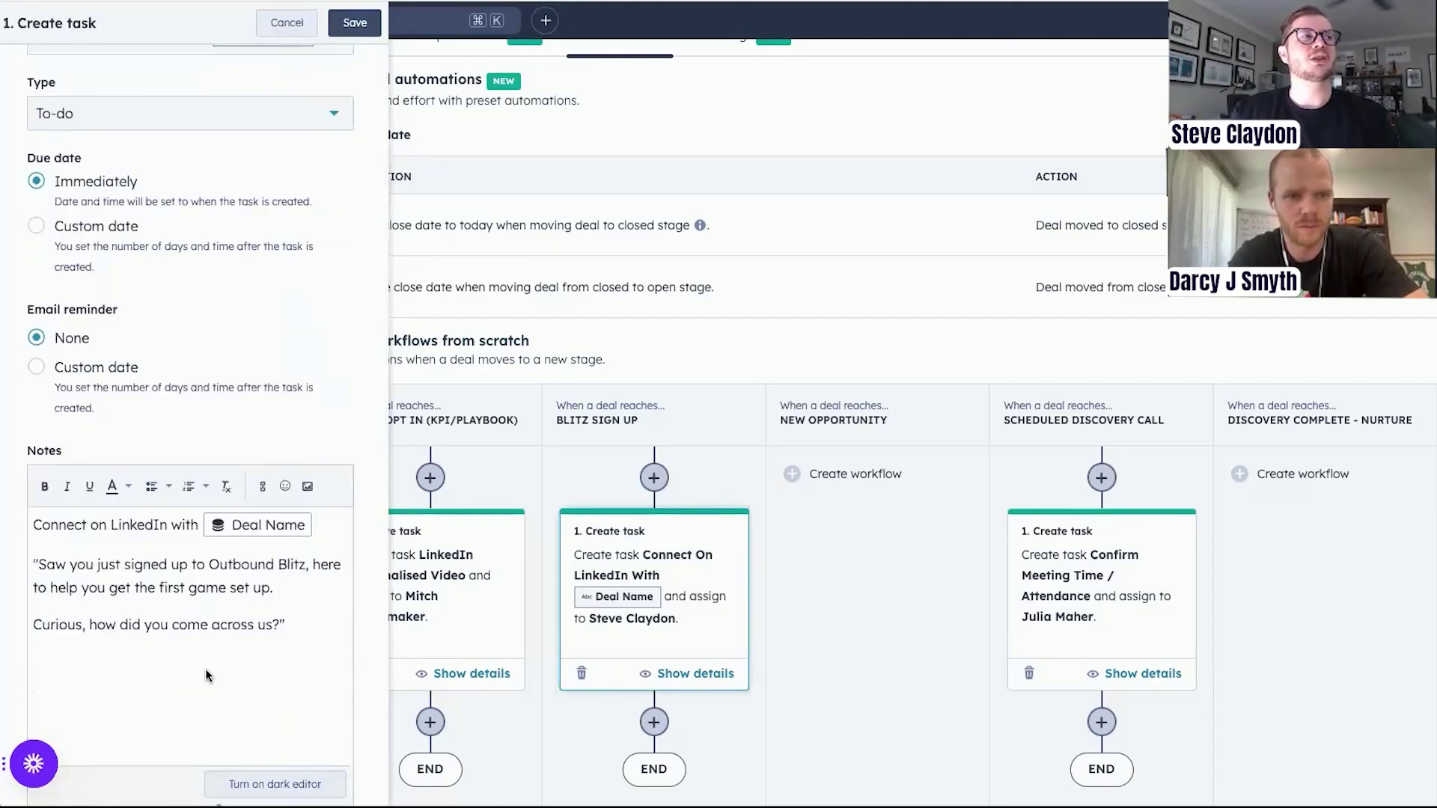
pyautogui.scroll(3, 224, 724)
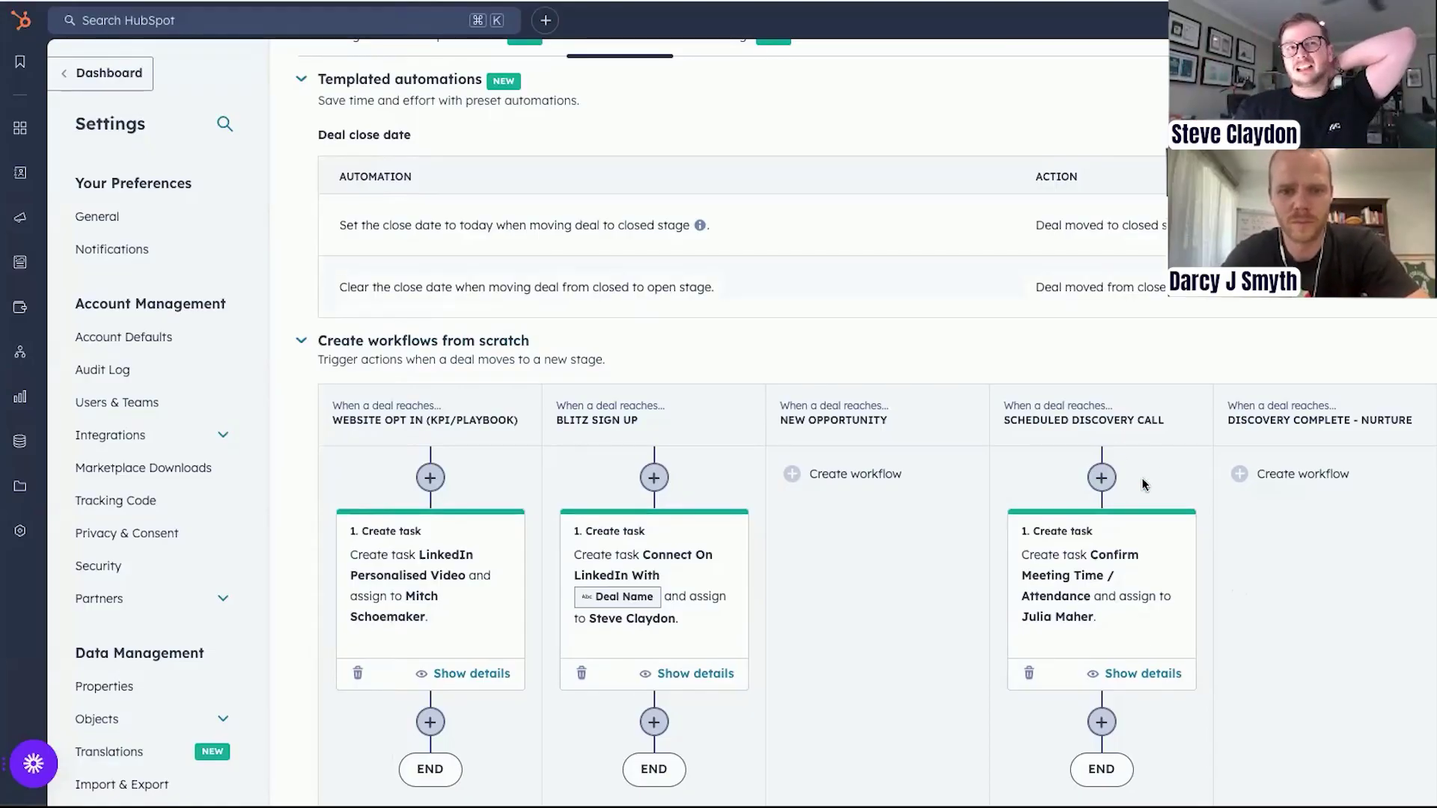
# Step: Review the Confirm Meeting Time / Attendance task of the Scheduled Discovery Call stage, including its priority and assignee, and close it without saving
pyautogui.click(1127, 601)
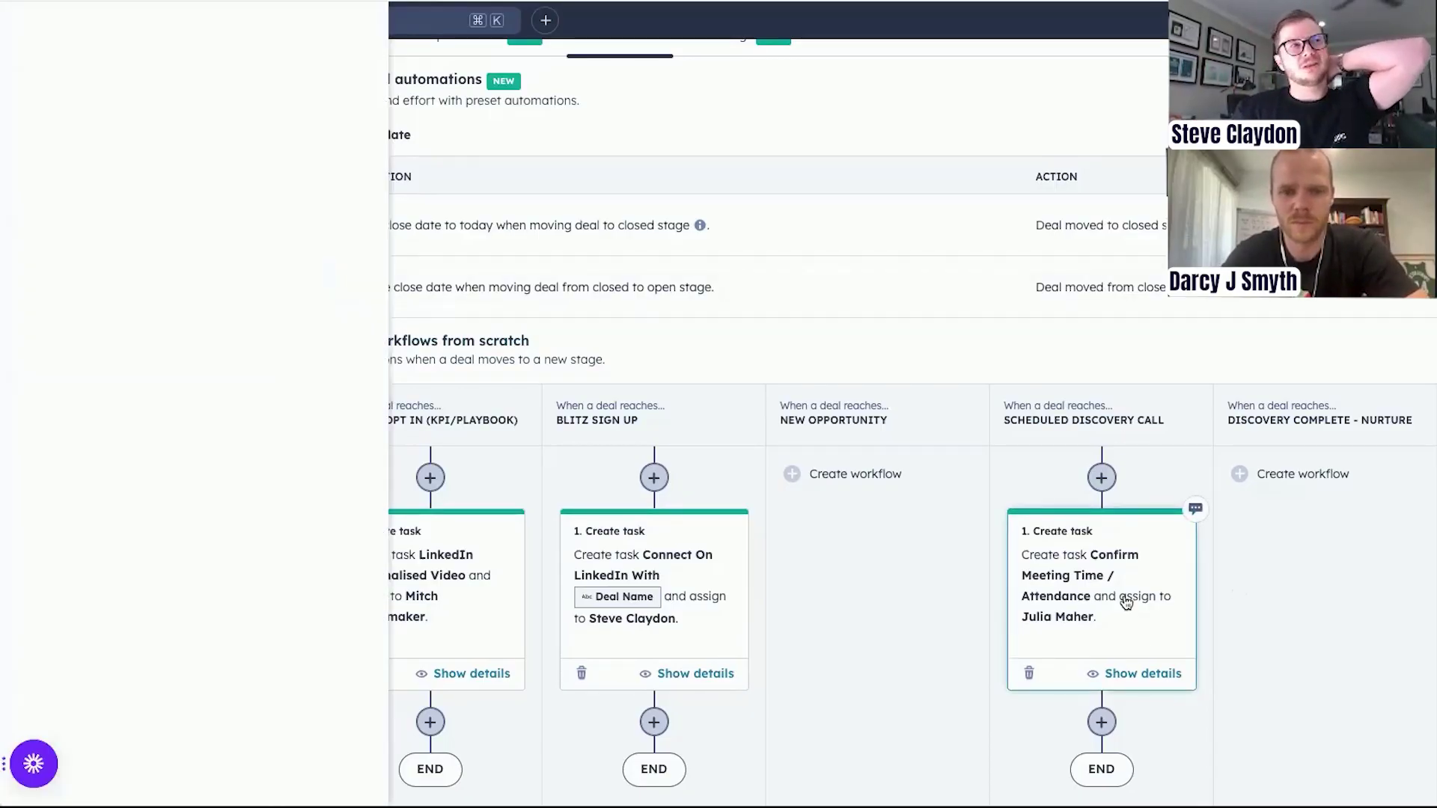
pyautogui.scroll(-1, 187, 446)
pyautogui.scroll(-3, 187, 447)
pyautogui.scroll(-3, 166, 578)
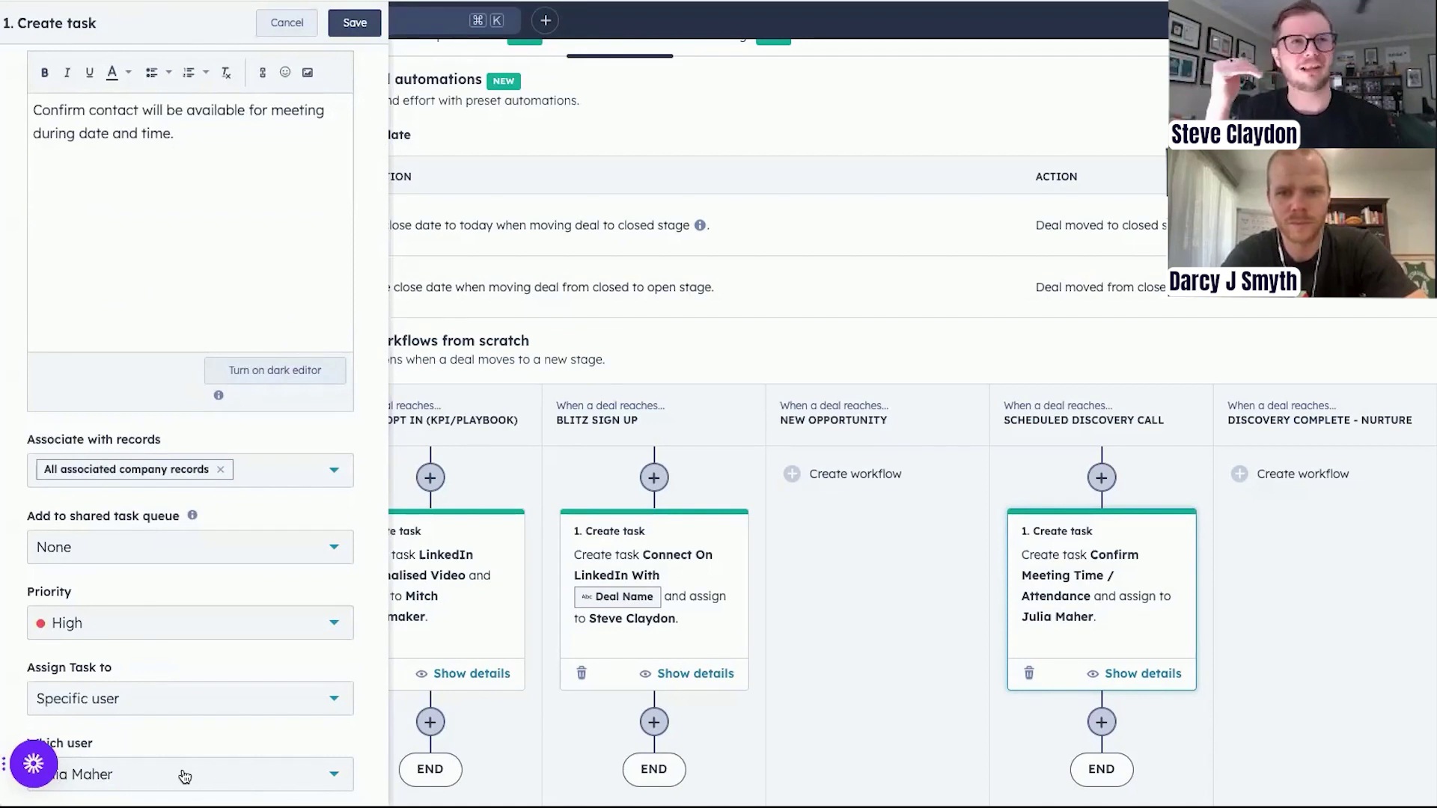
pyautogui.click(286, 23)
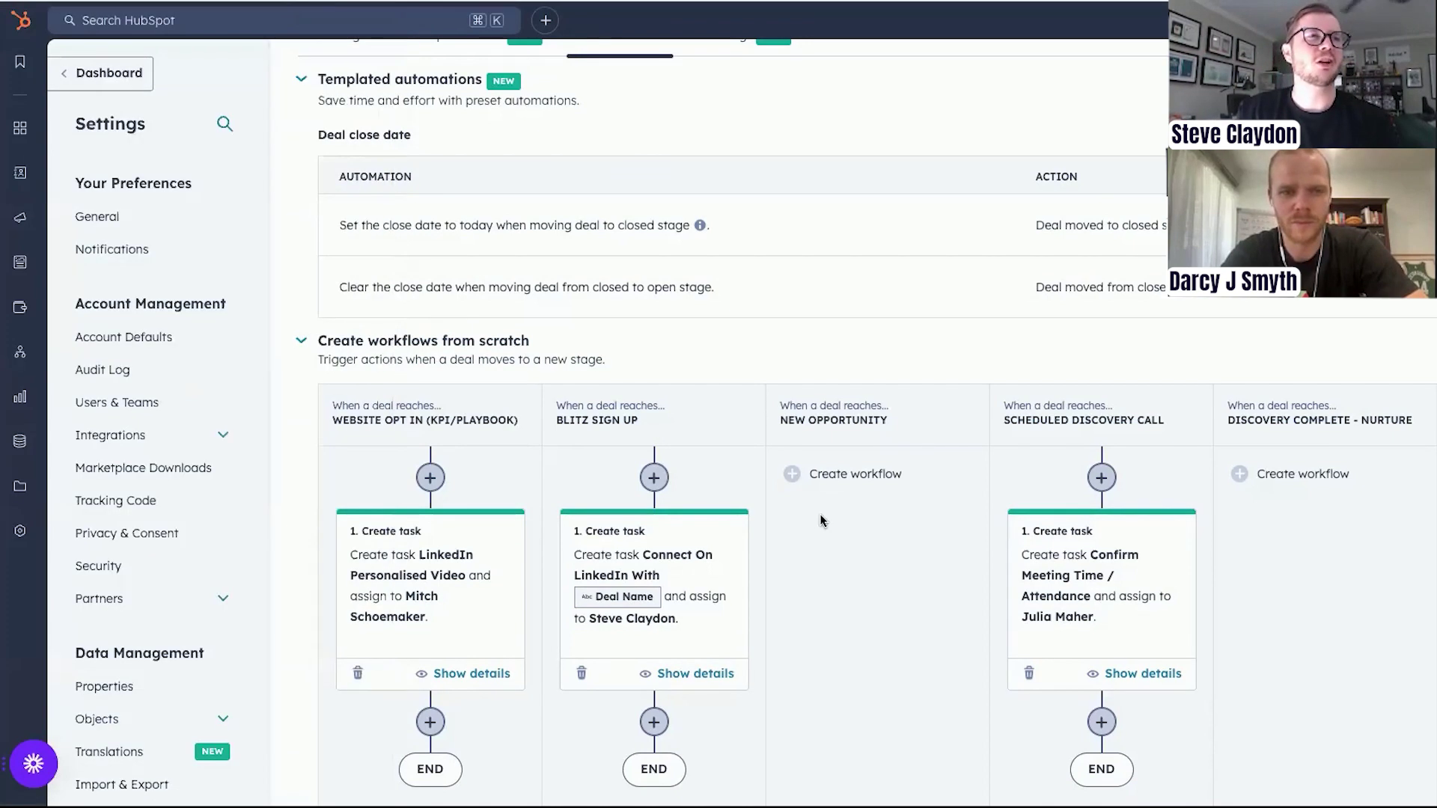
# Step: Start a workflow for the New Opportunity stage and review the CRM actions it can use
pyautogui.click(794, 475)
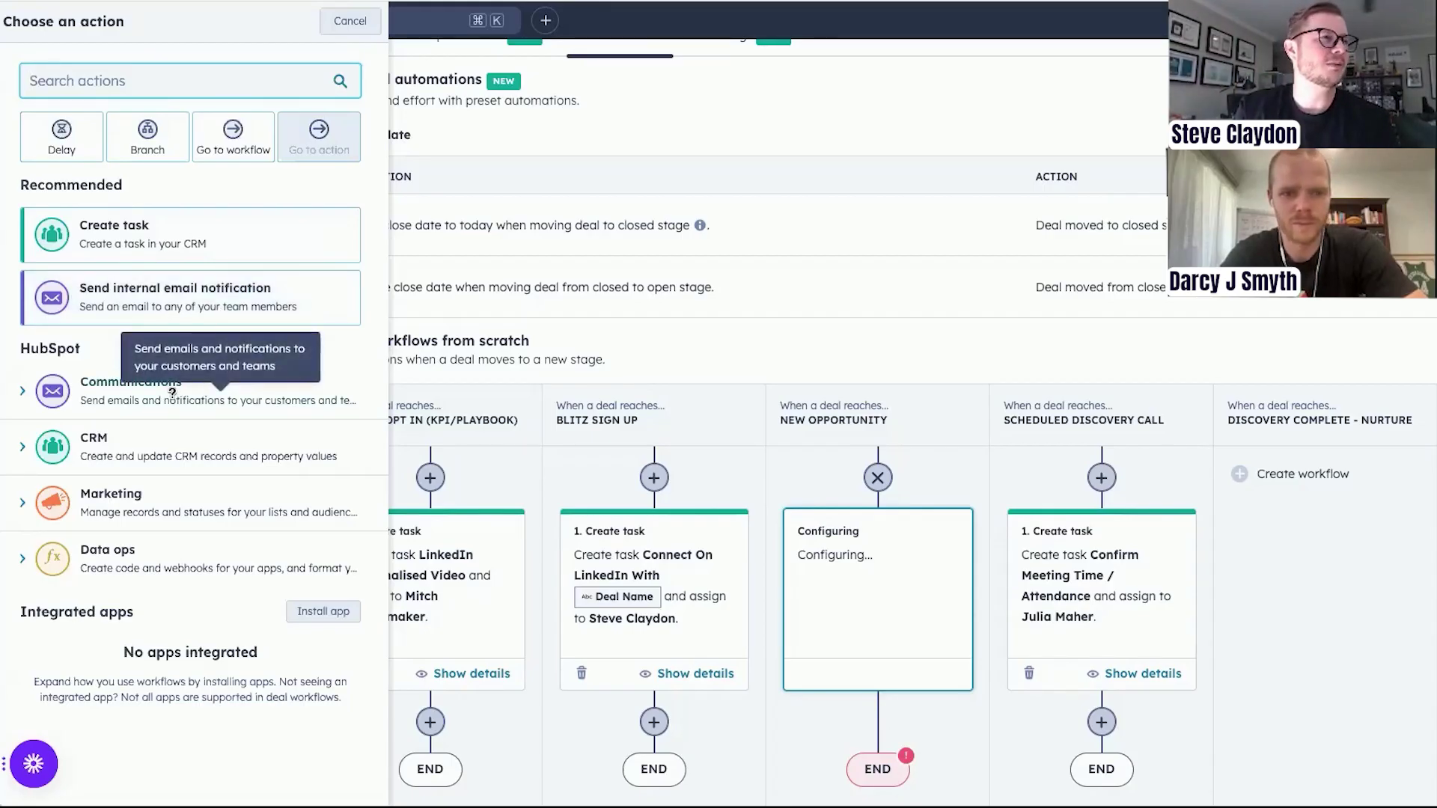
pyautogui.click(169, 448)
pyautogui.scroll(-2, 154, 501)
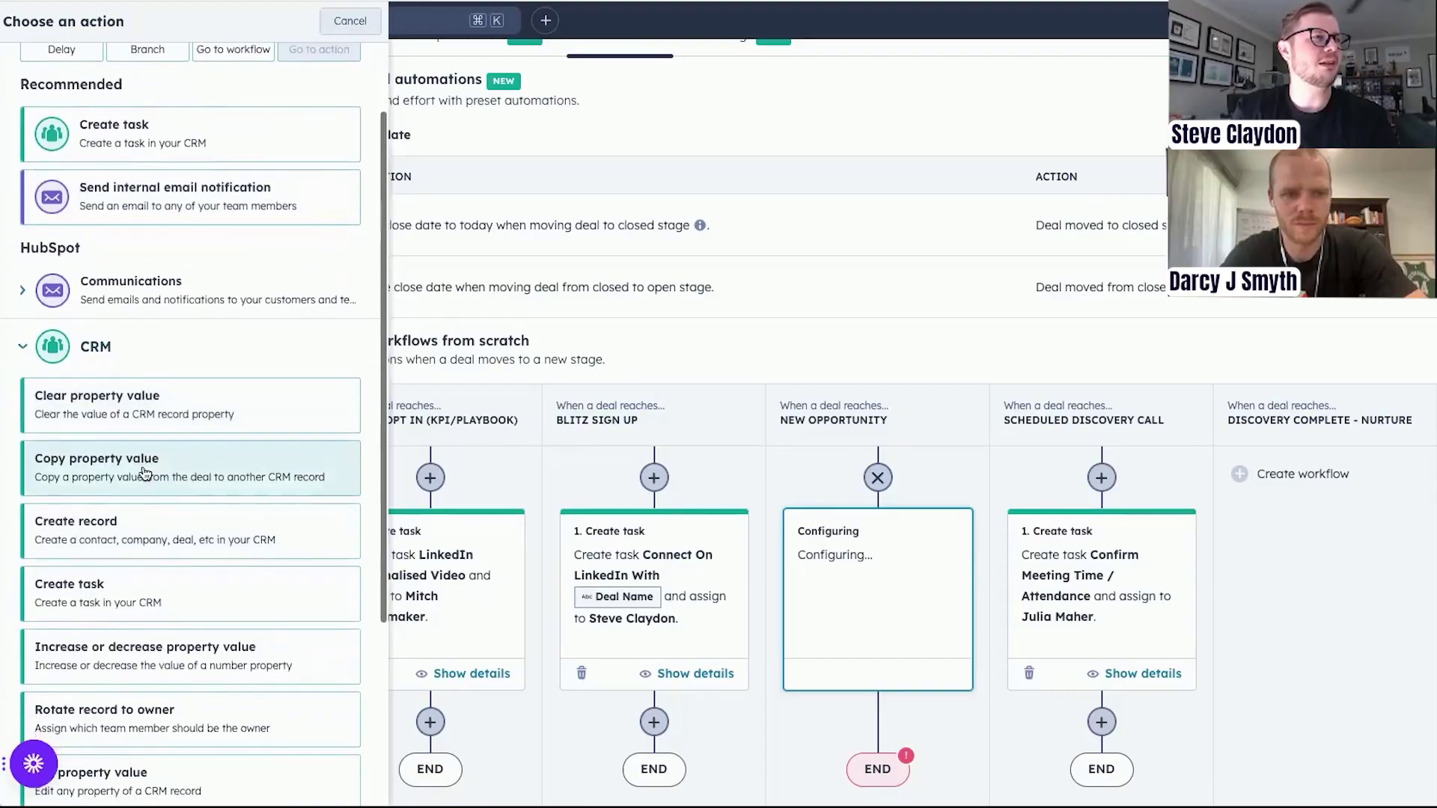
pyautogui.scroll(-2, 145, 473)
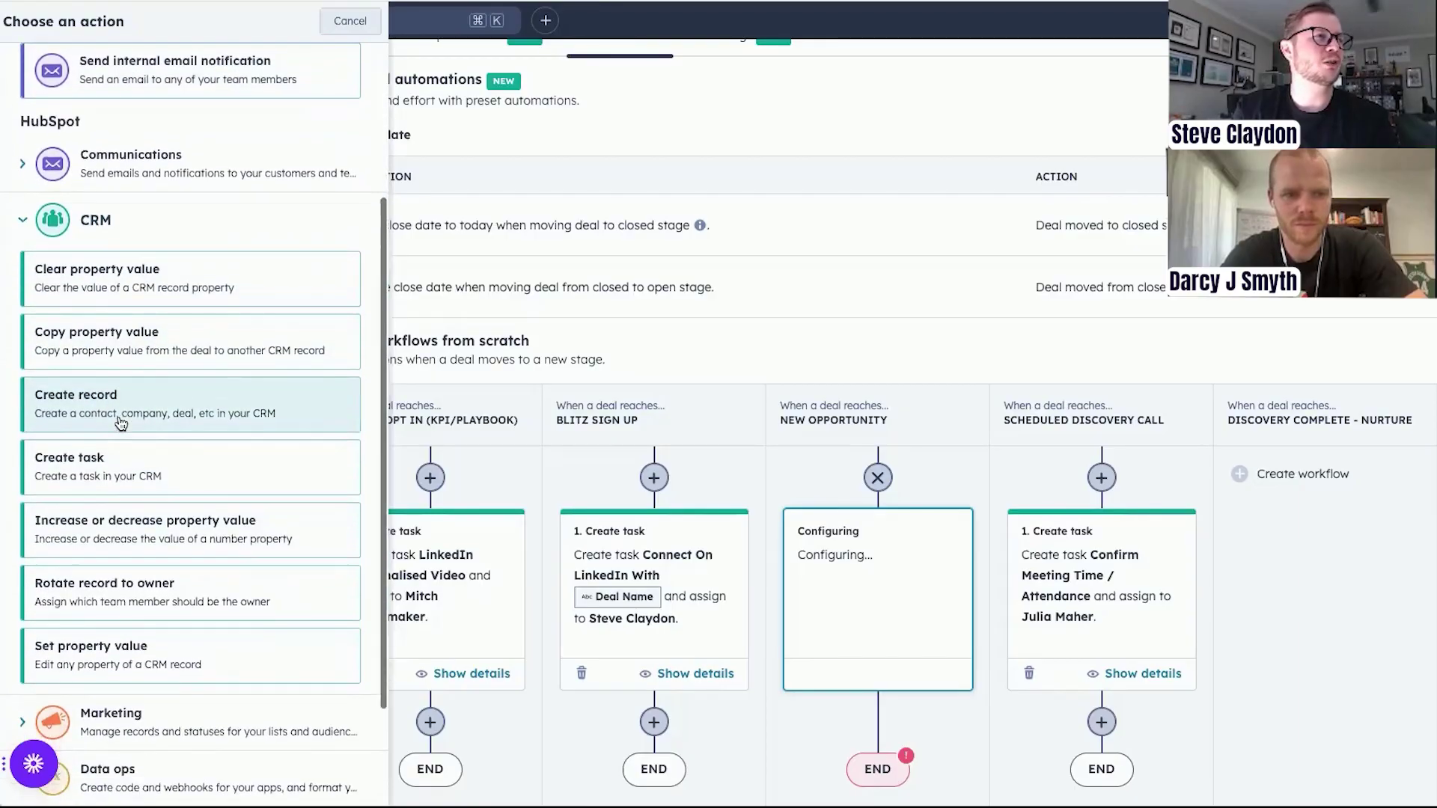
pyautogui.scroll(-1, 132, 359)
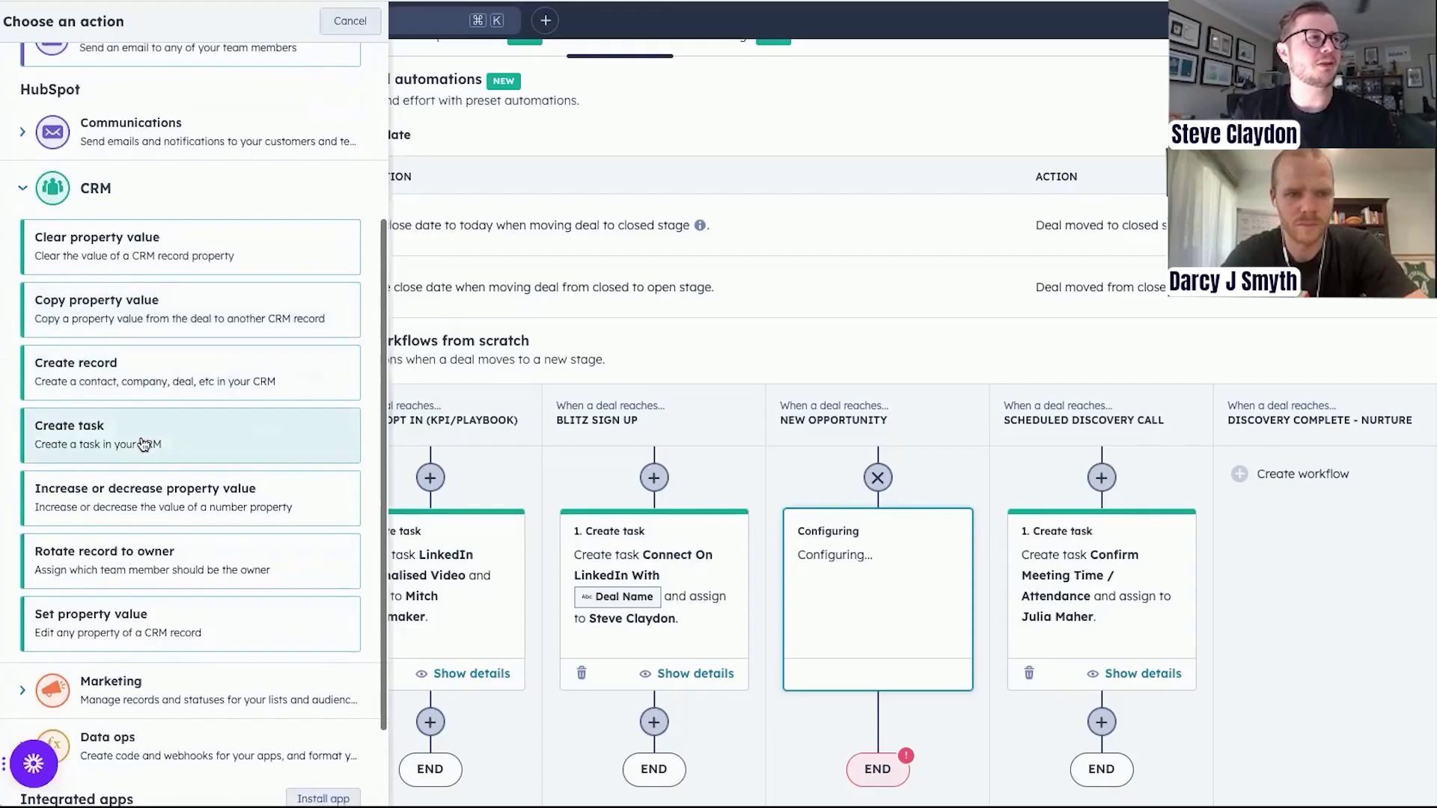
pyautogui.scroll(-1, 189, 539)
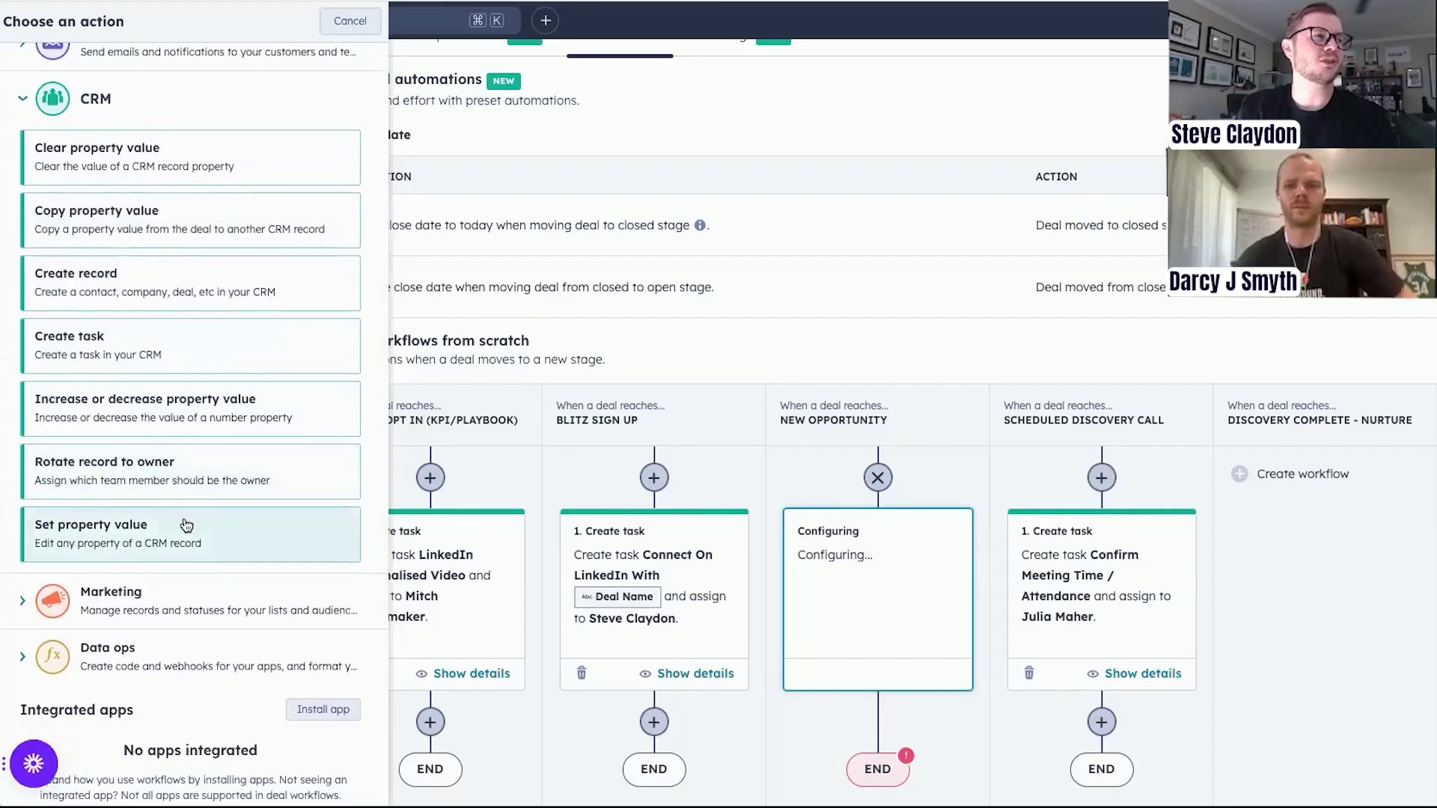
pyautogui.scroll(-1, 194, 524)
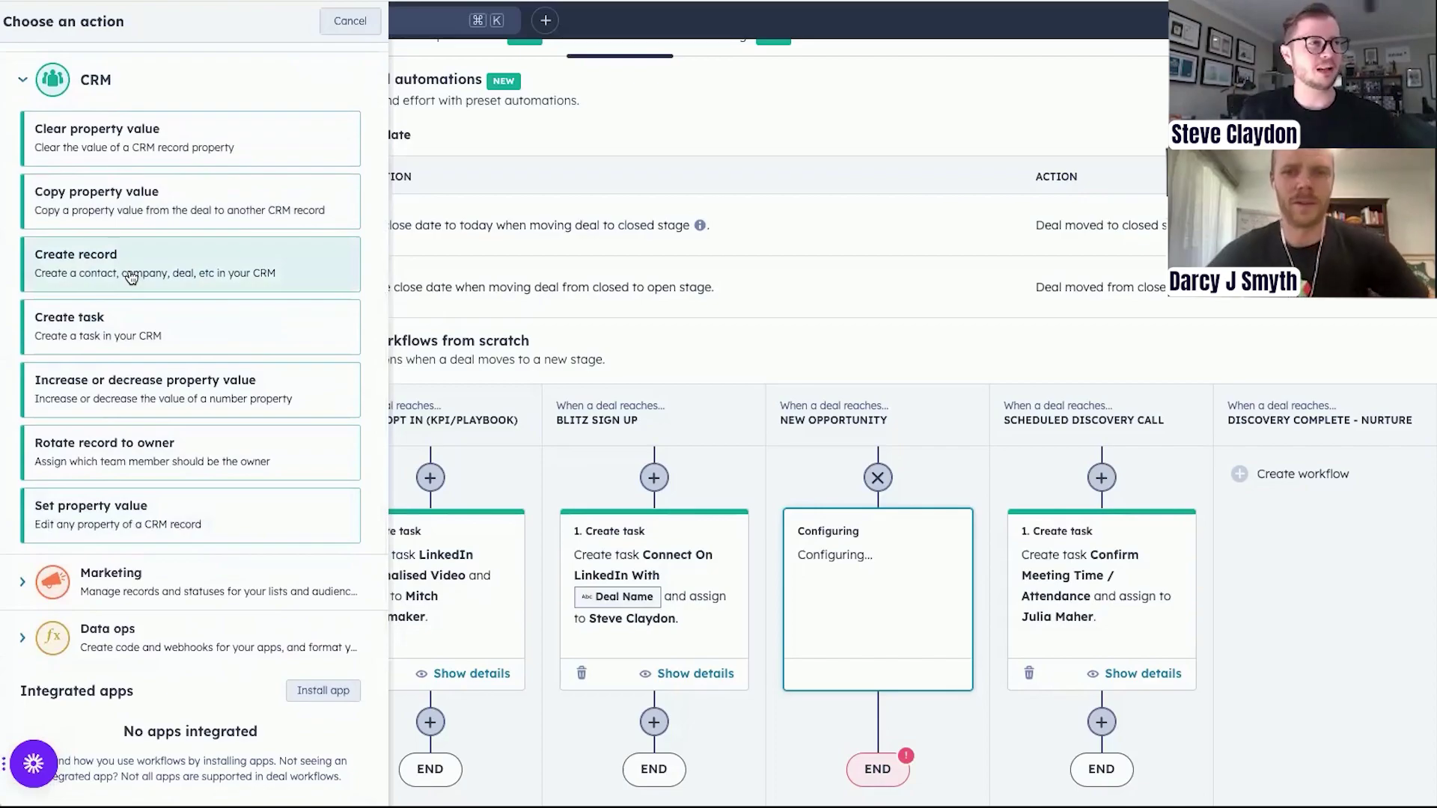
# Step: Show the Marketing actions and review them together with the CRM actions for the New Opportunity workflow
pyautogui.click(130, 583)
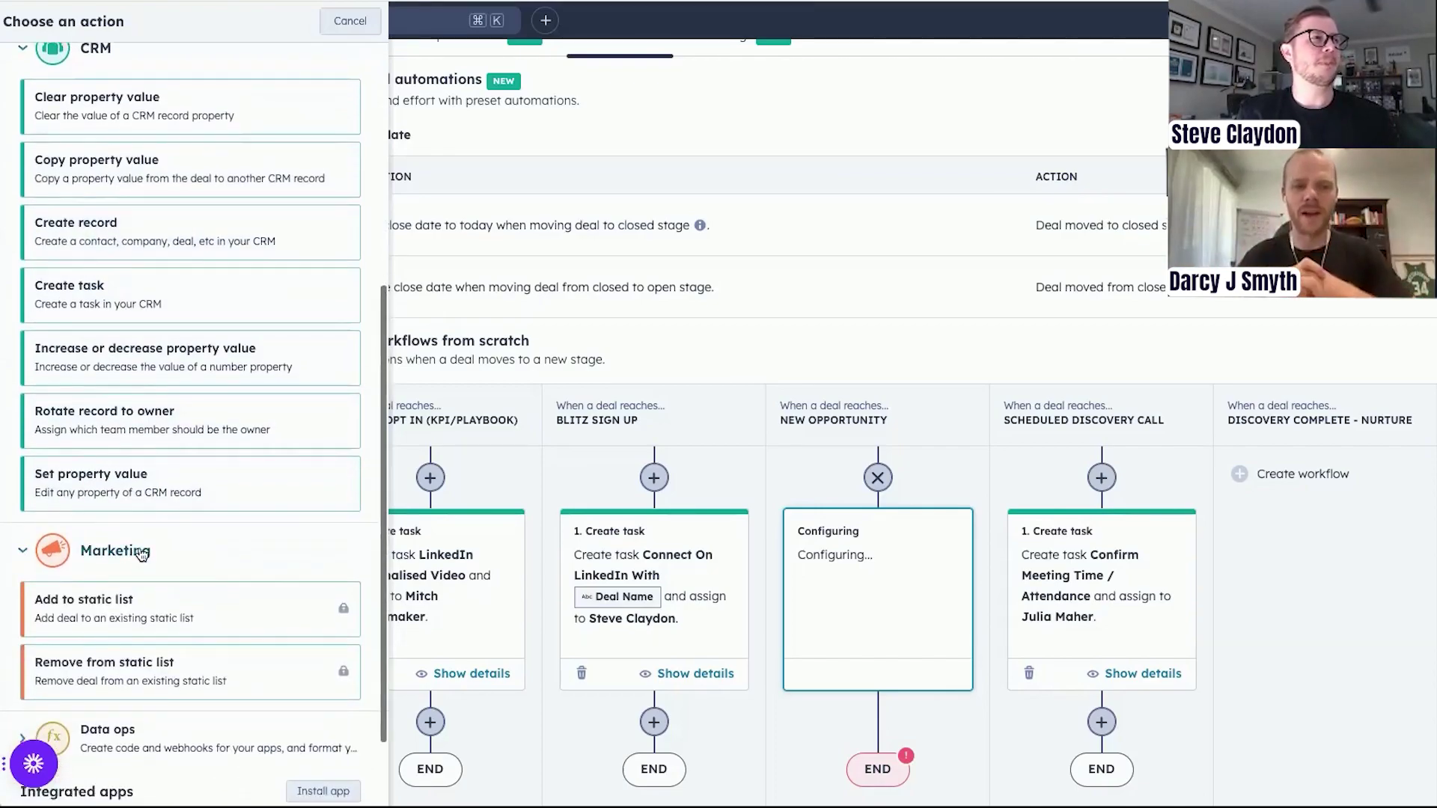
pyautogui.scroll(1, 154, 461)
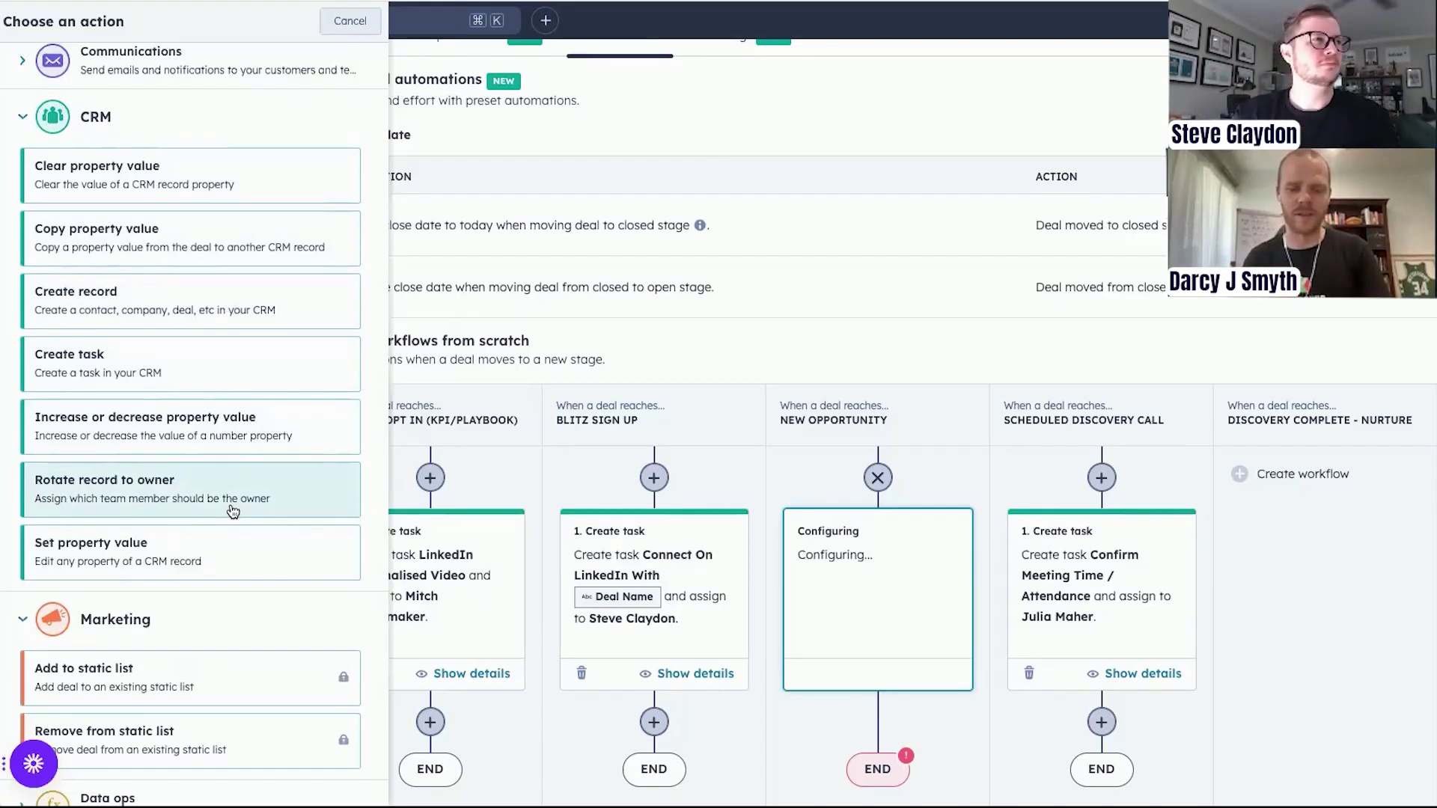
pyautogui.scroll(-1, 232, 498)
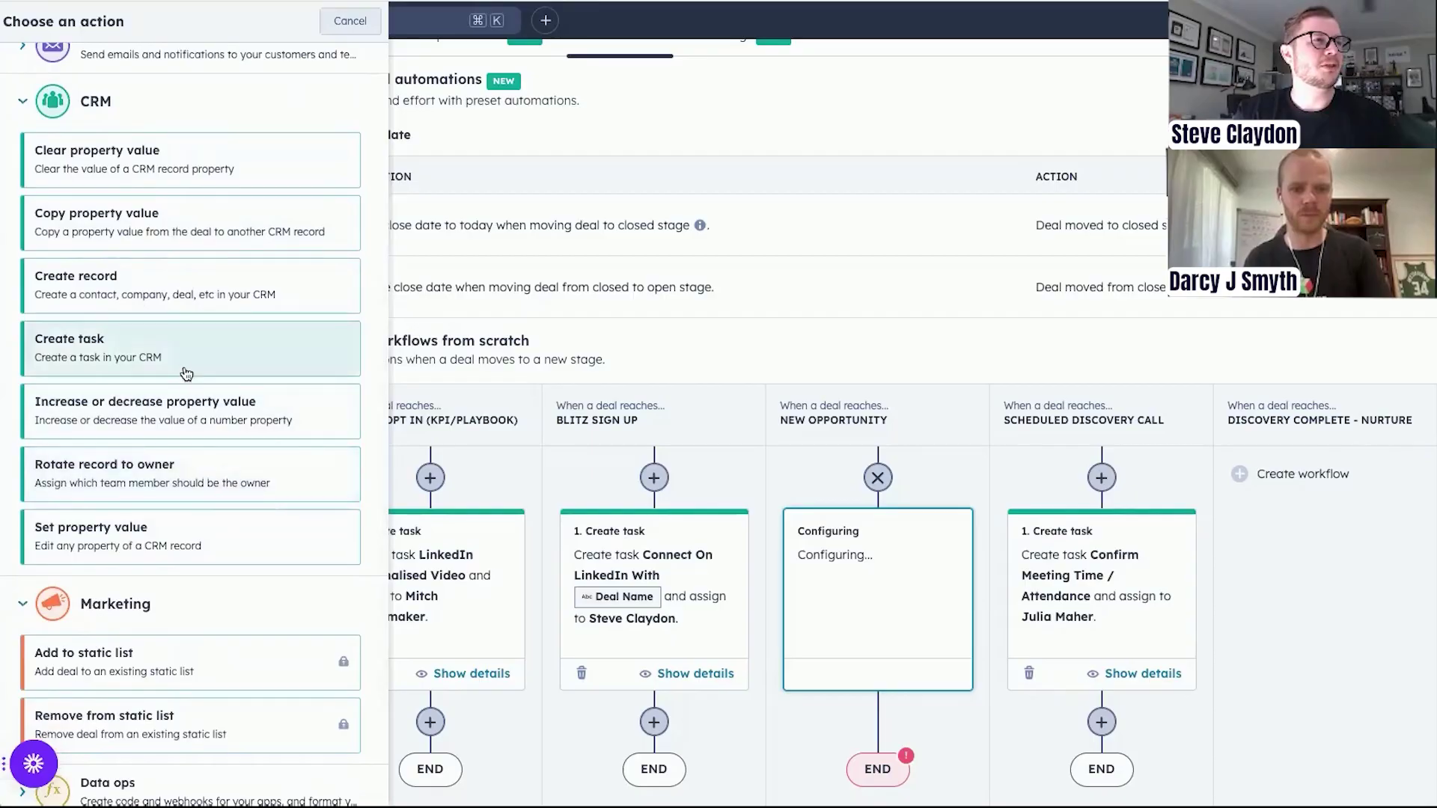
pyautogui.scroll(-1, 205, 459)
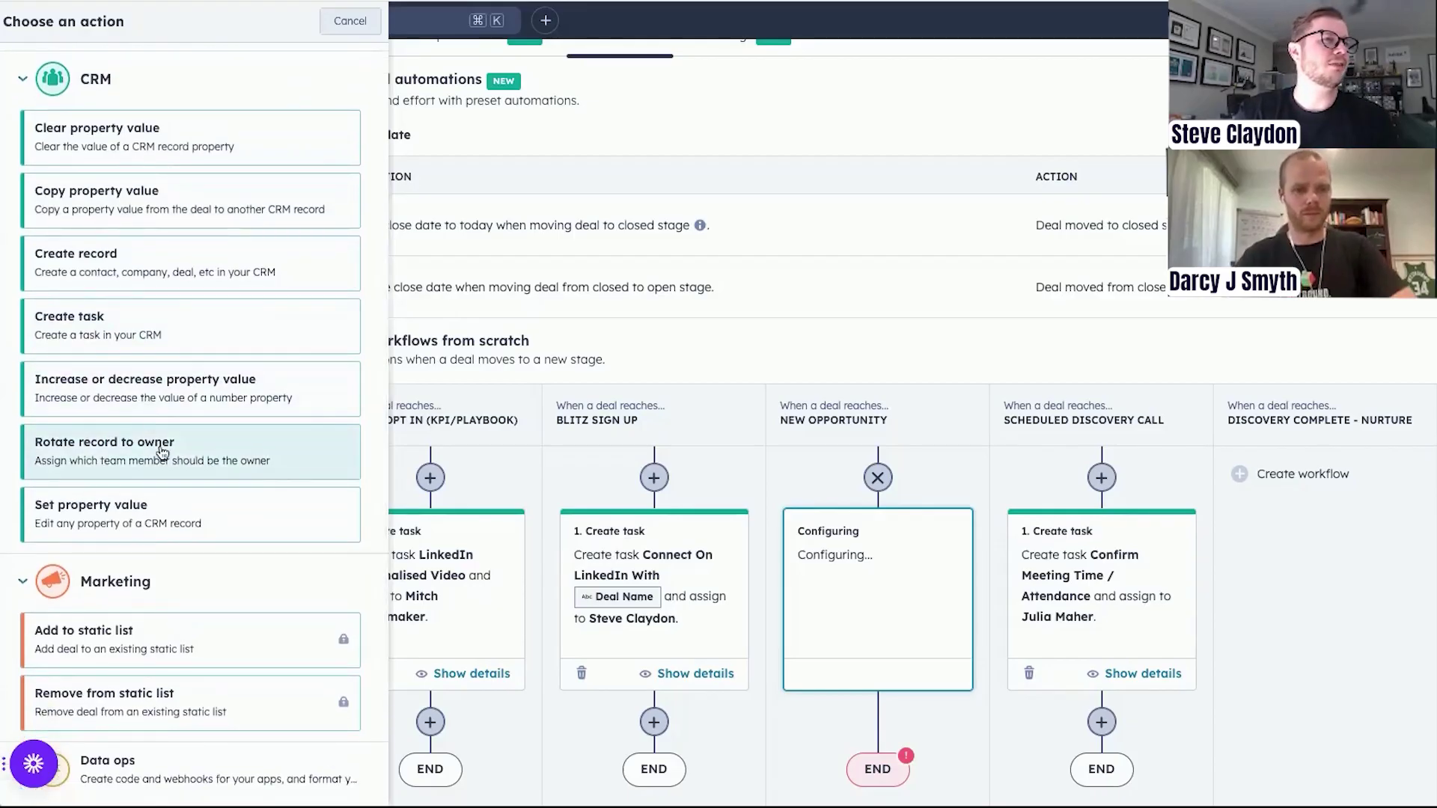
pyautogui.scroll(-1, 157, 446)
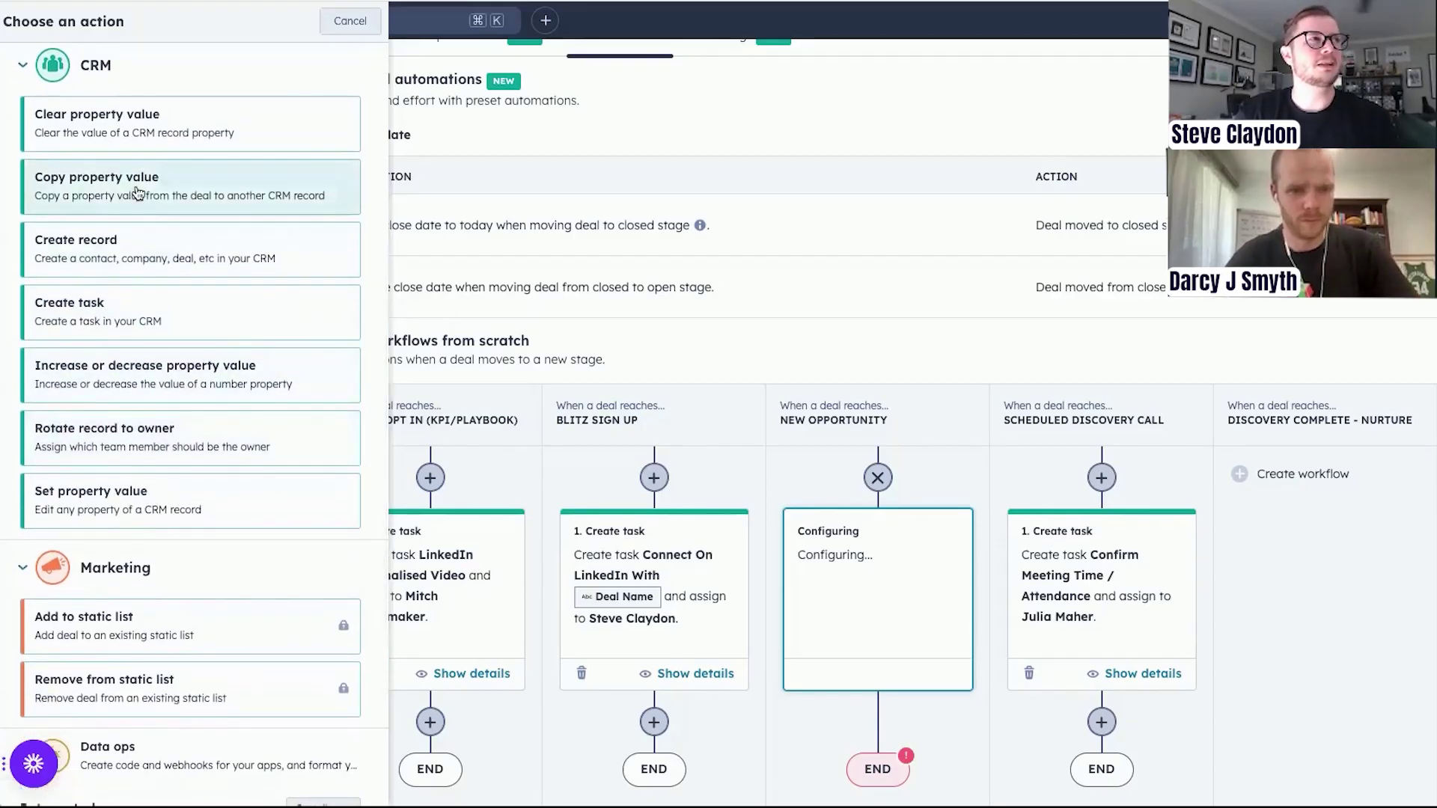
pyautogui.scroll(-5, 187, 374)
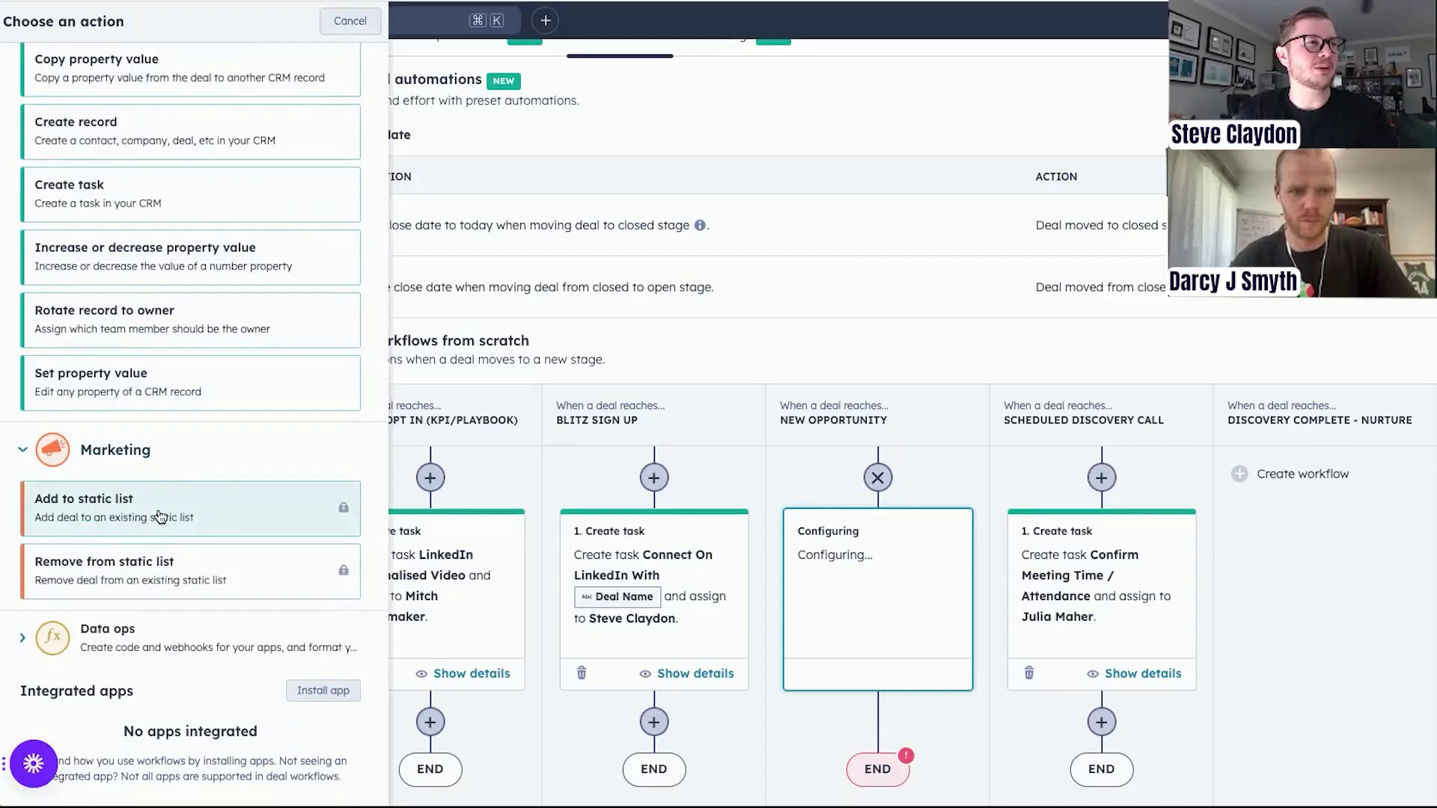
pyautogui.scroll(10, 176, 494)
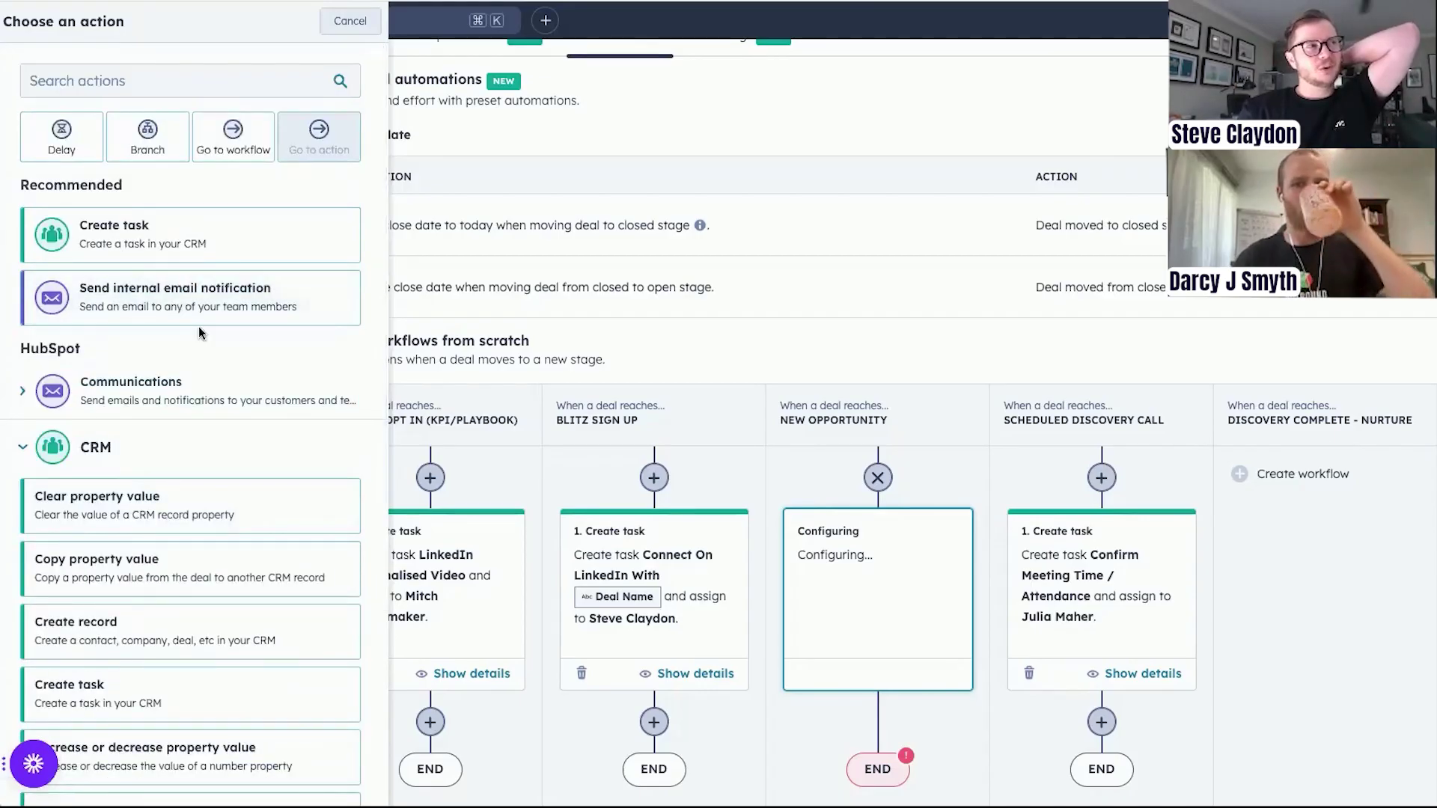
# Step: Show the Communications actions, then collapse the Communications, CRM, and Marketing action categories
pyautogui.click(172, 390)
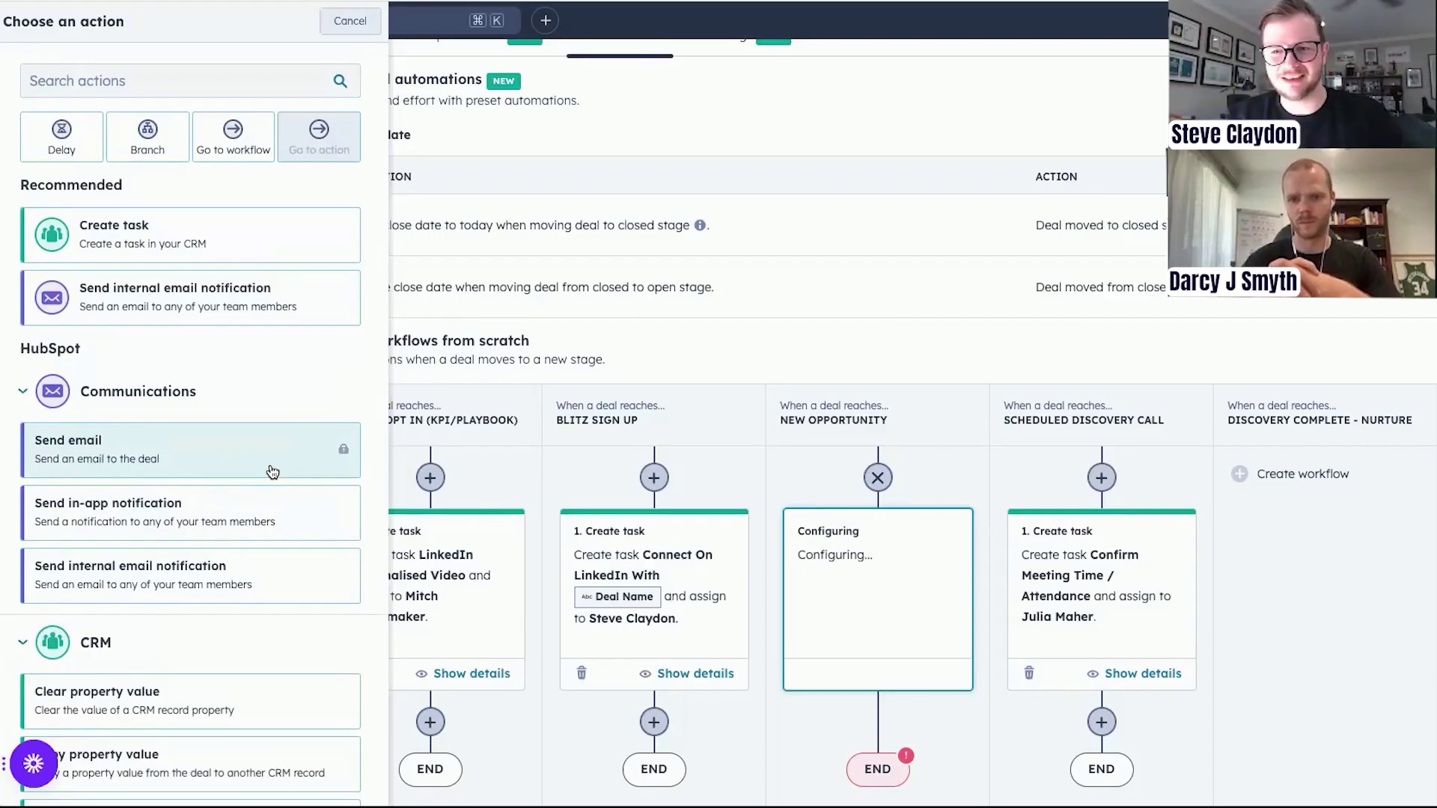
pyautogui.scroll(-1, 273, 442)
pyautogui.click(54, 366)
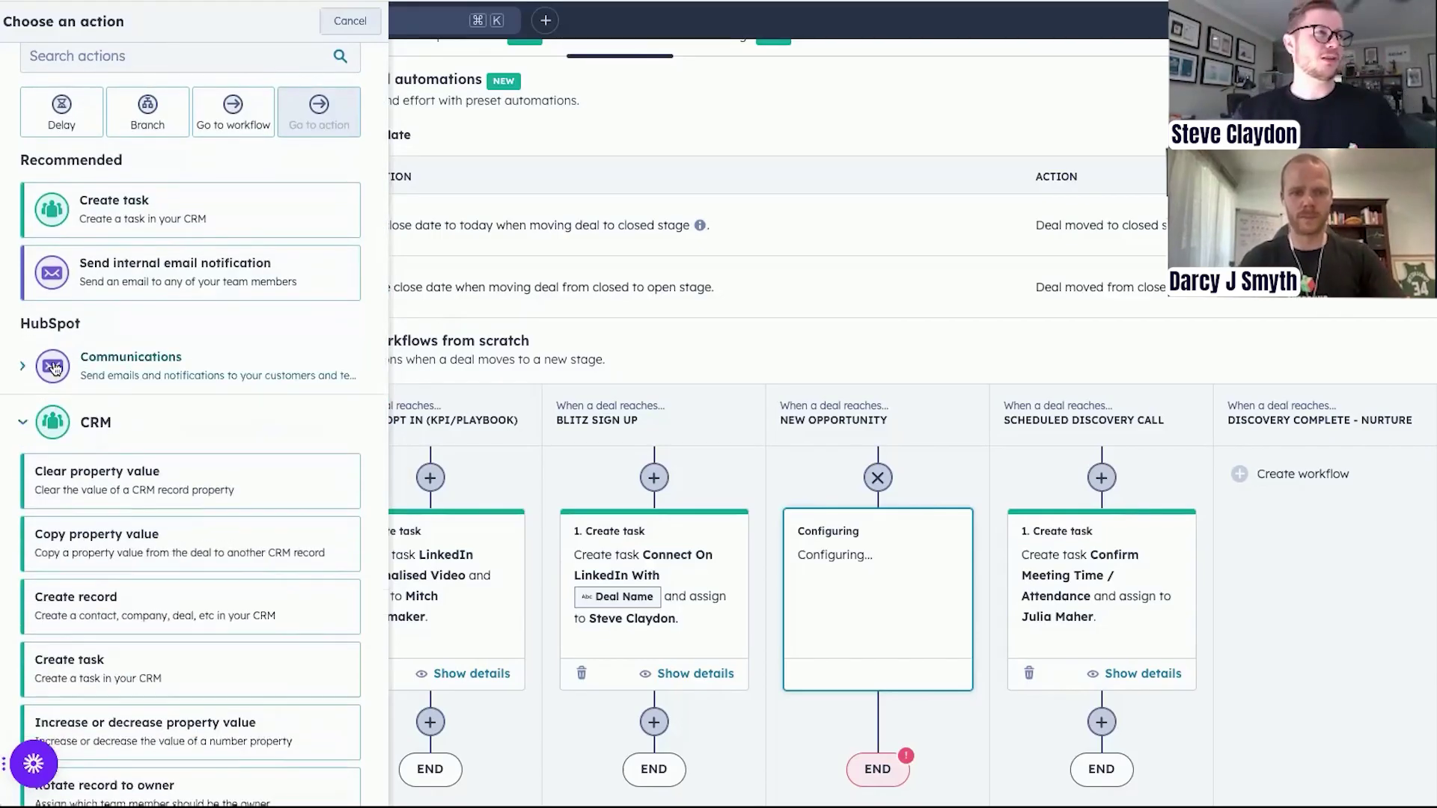
pyautogui.scroll(-3, 172, 528)
pyautogui.click(32, 319)
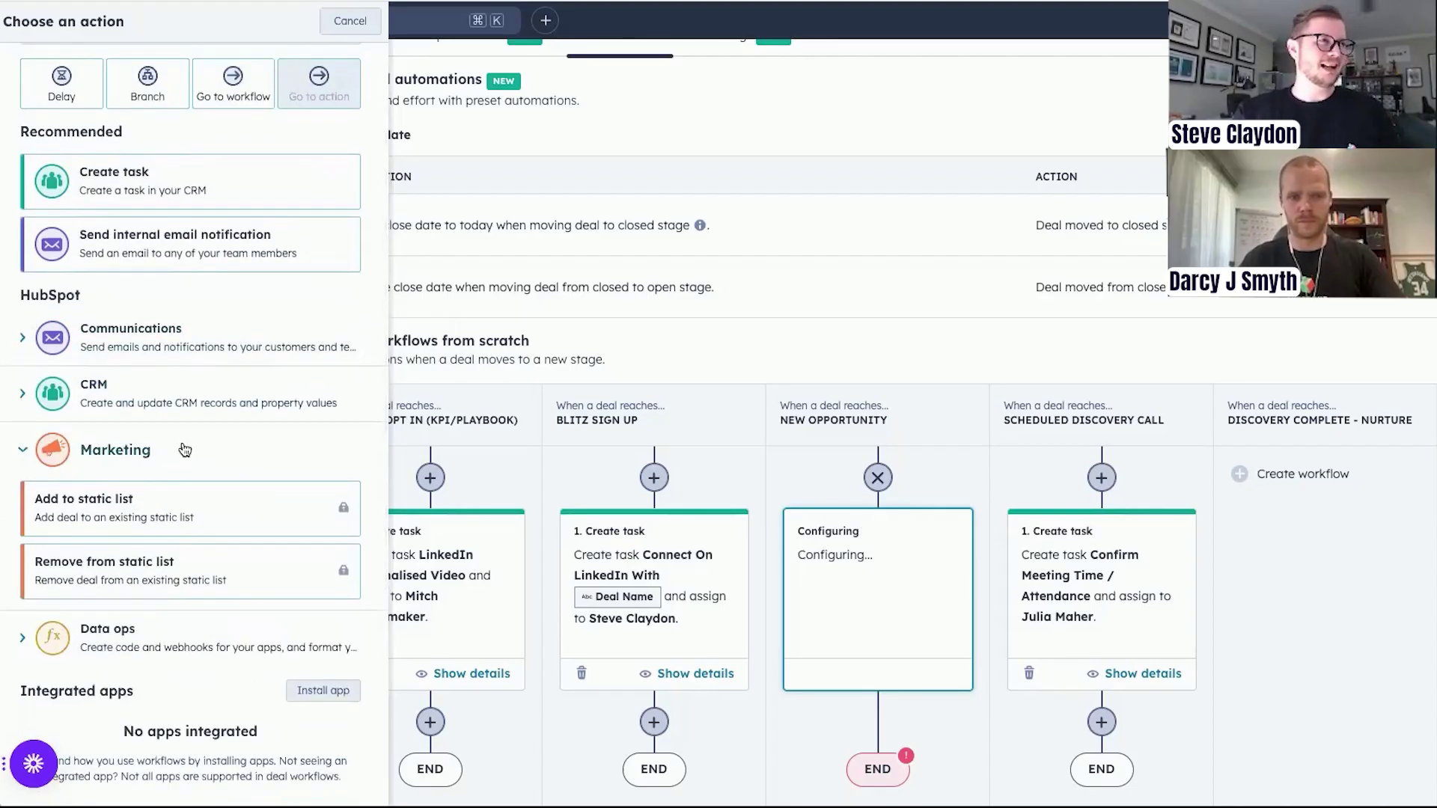
pyautogui.click(23, 450)
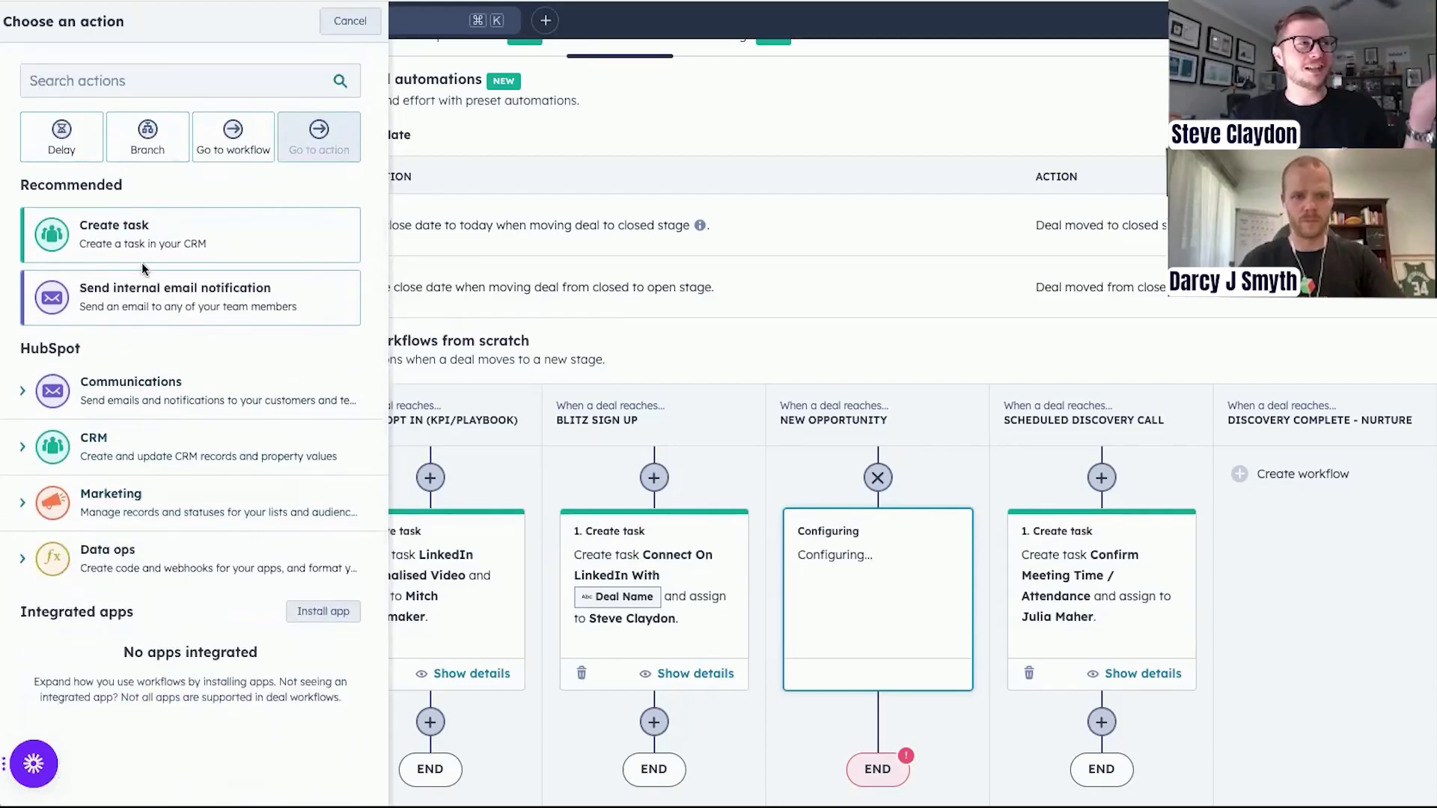
# Step: Show the CRM actions again and review them through to Set property value for the New Opportunity workflow
pyautogui.click(163, 449)
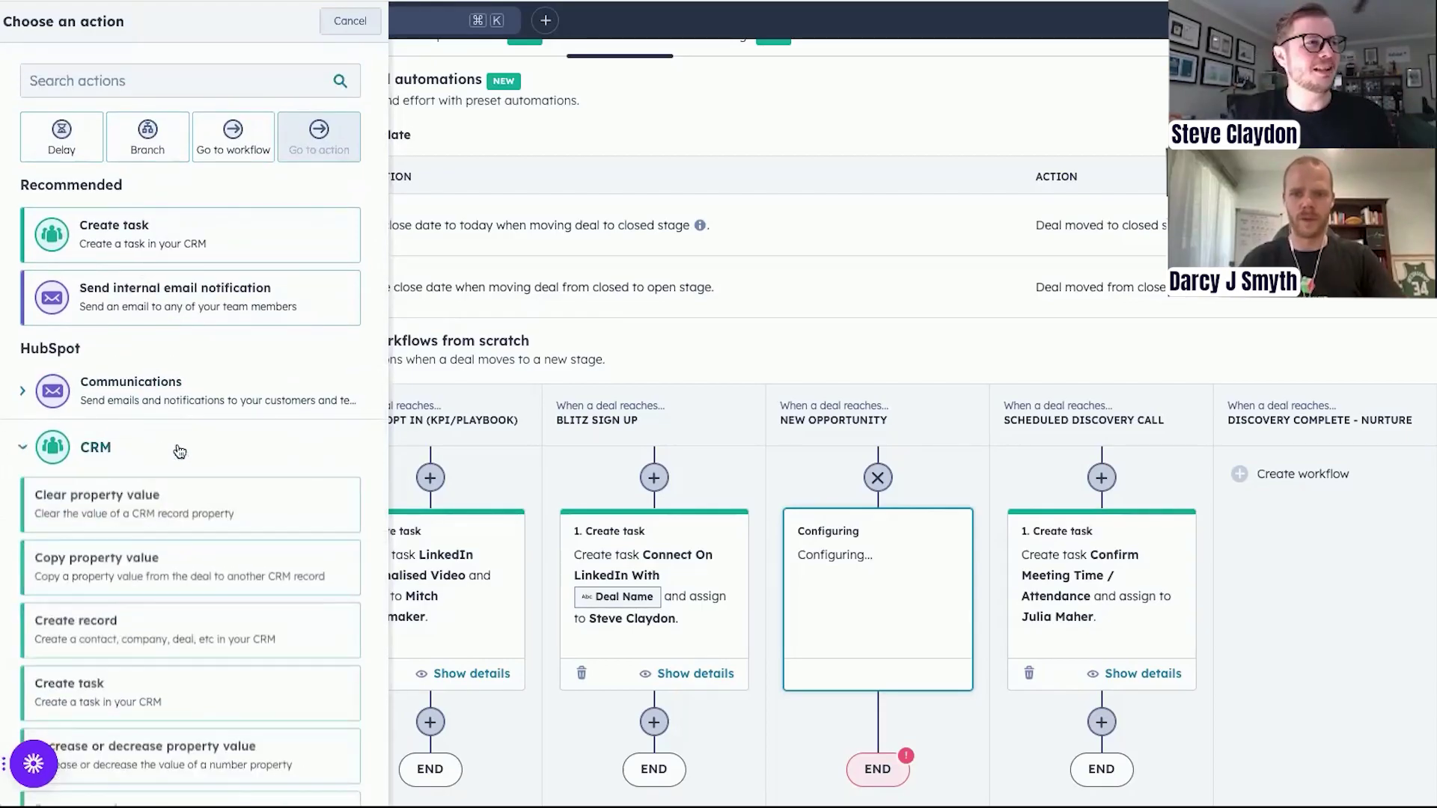
pyautogui.scroll(-2, 209, 658)
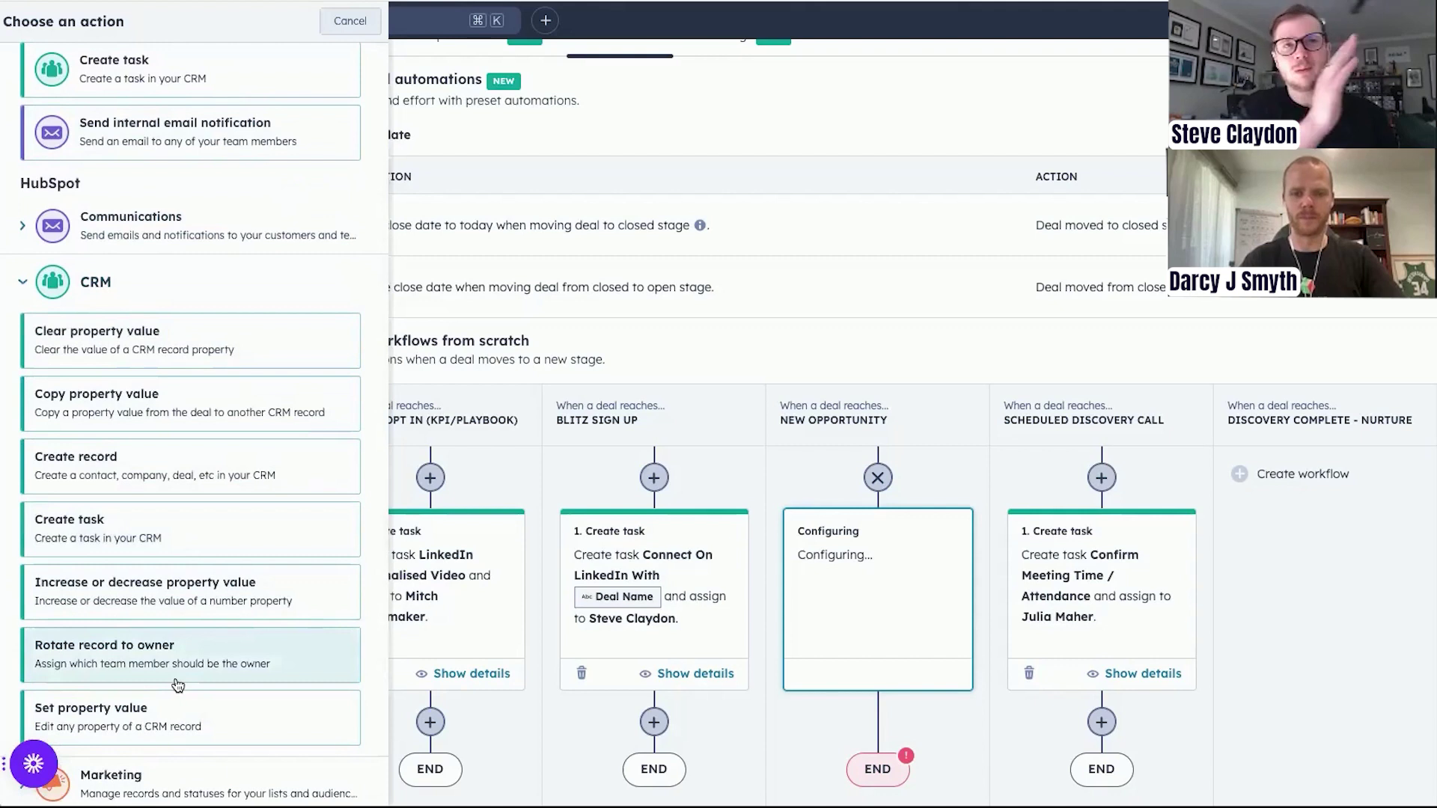
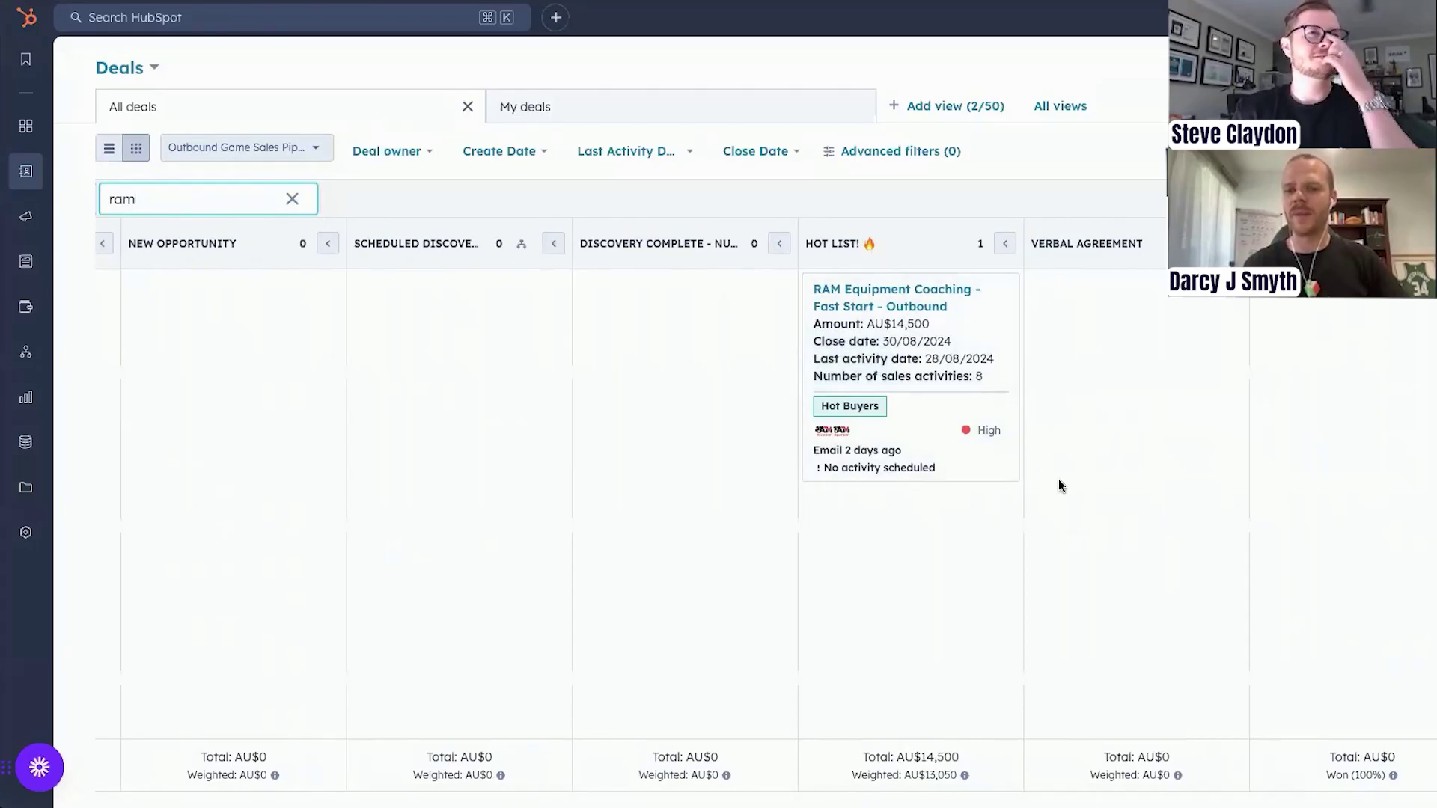
# Step: Review the card settings of the deals board view, close them without saving, and reopen the board options
pyautogui.click(1330, 291)
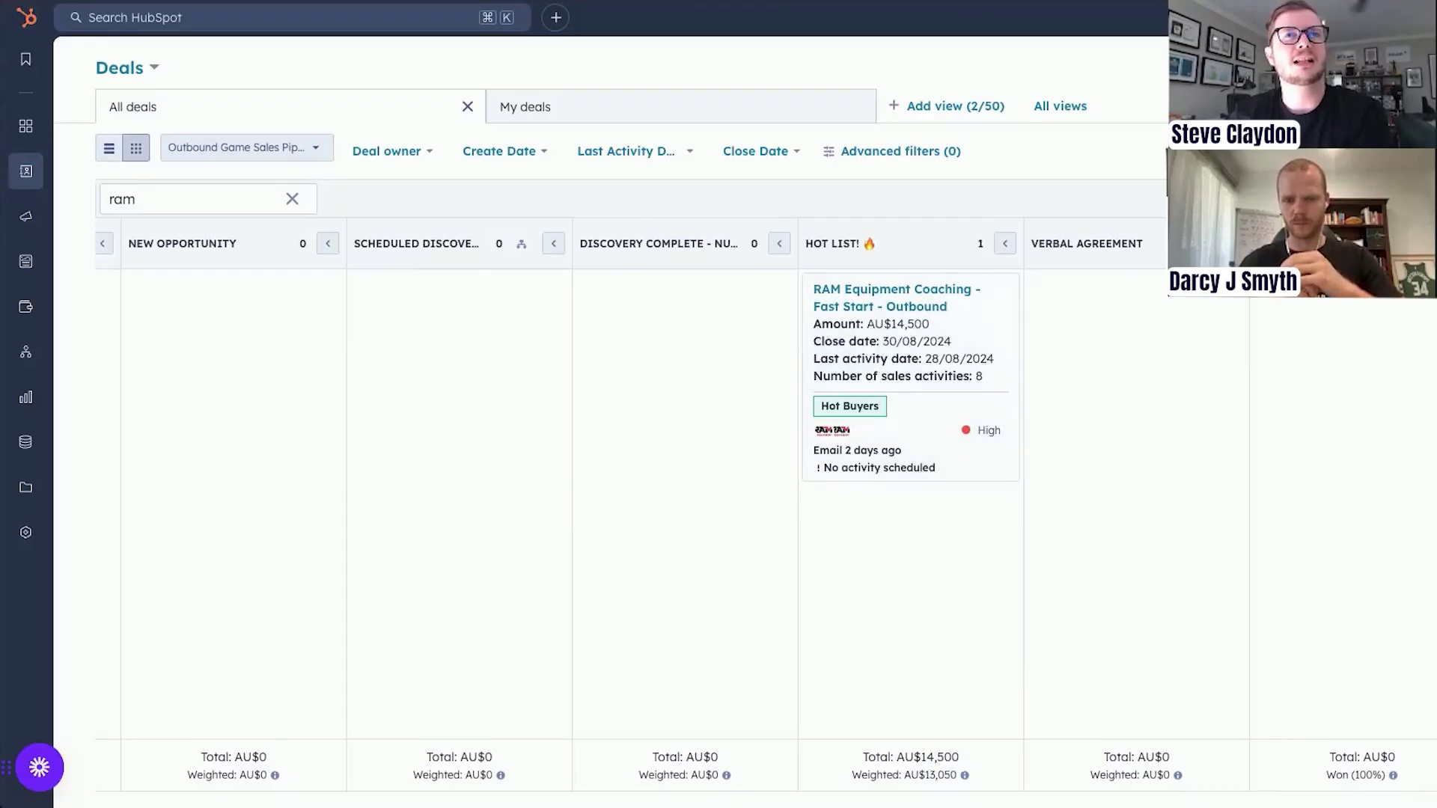
pyautogui.click(1422, 233)
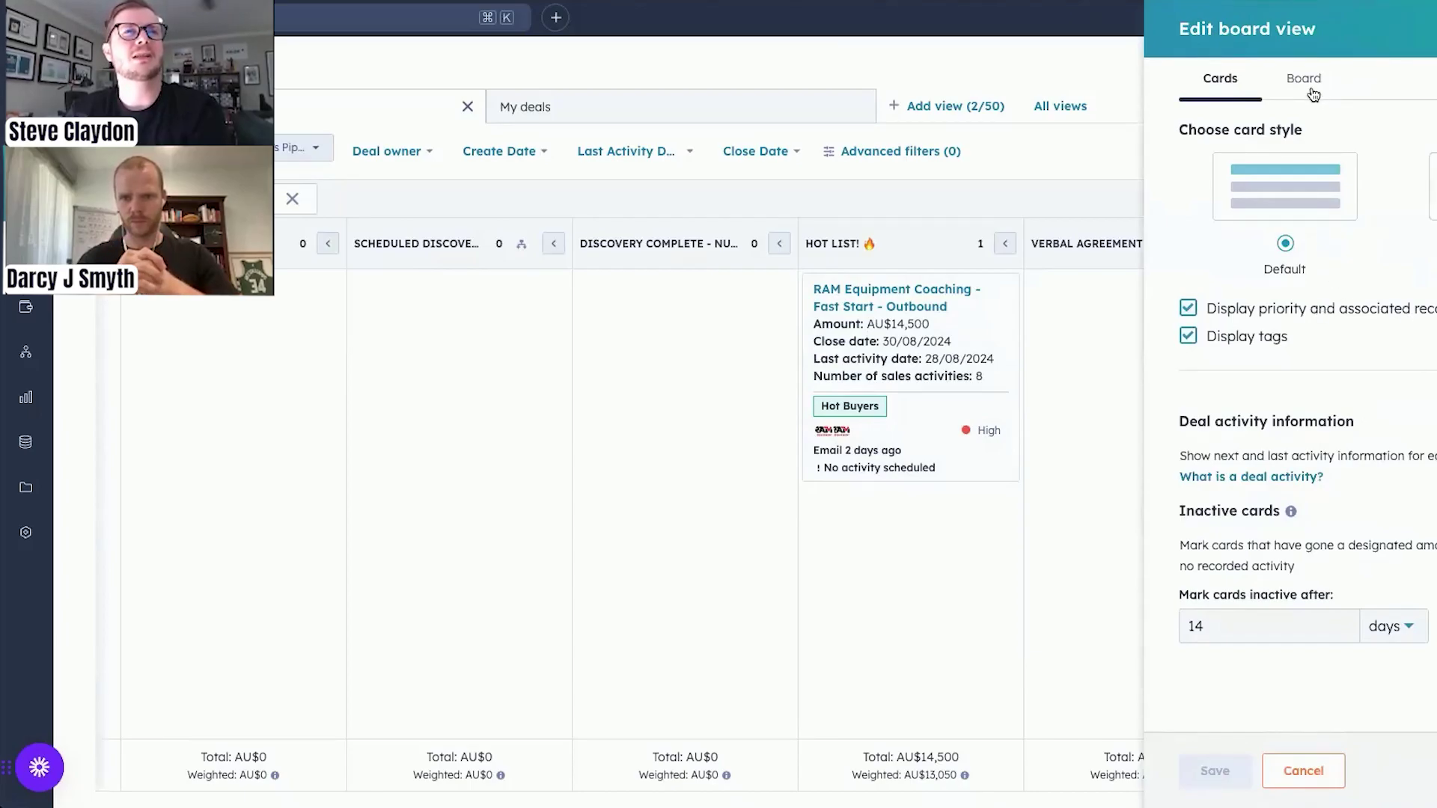
pyautogui.click(1431, 29)
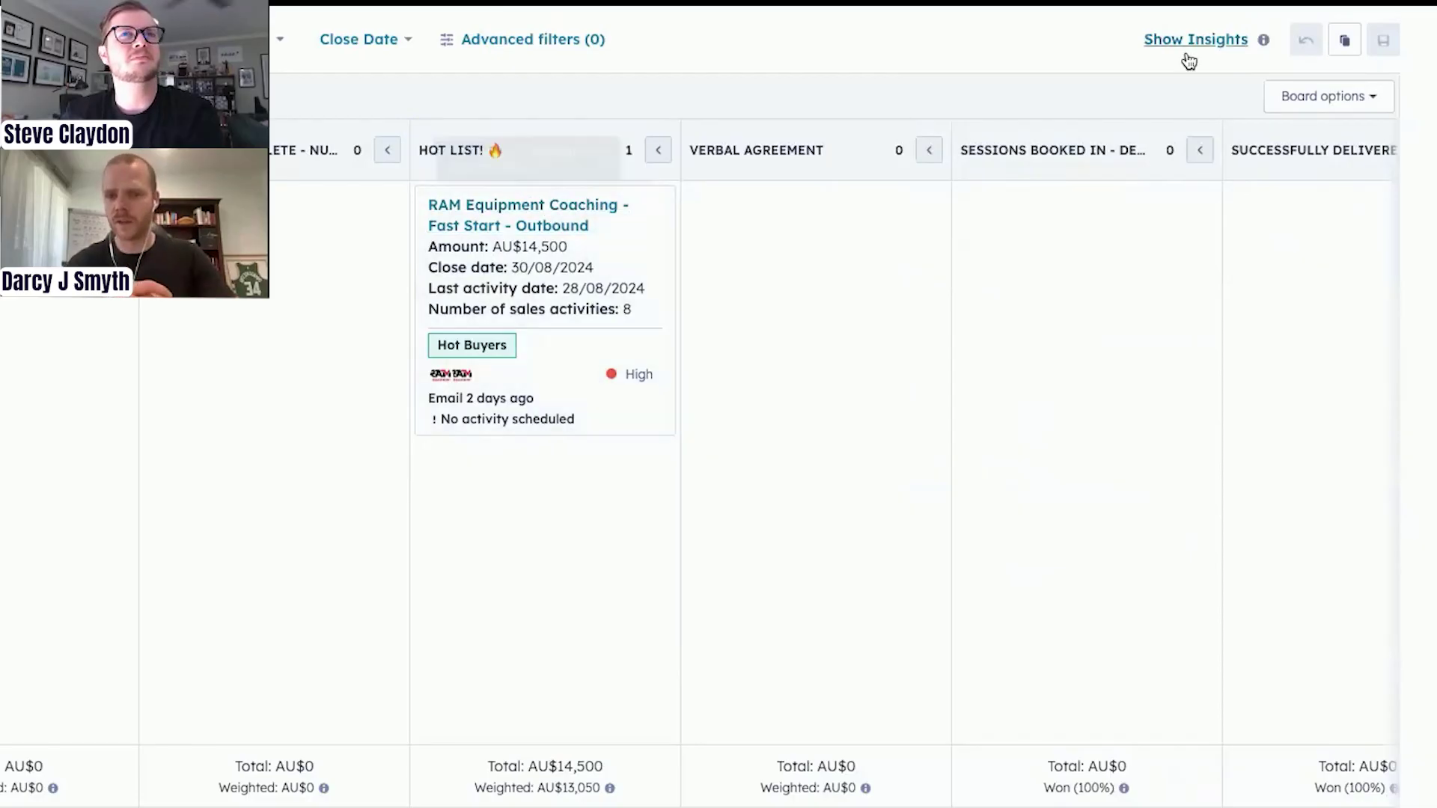
pyautogui.click(1294, 97)
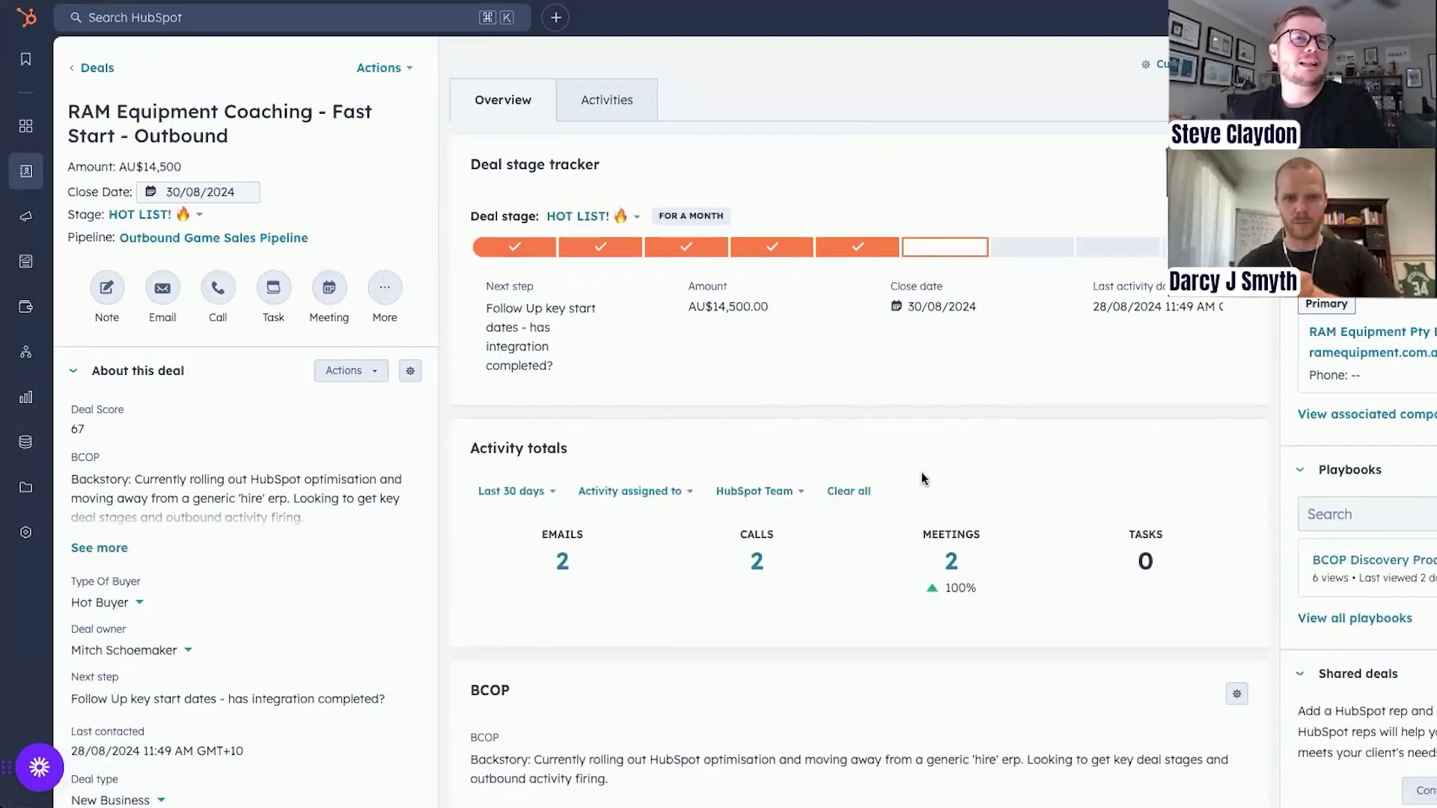
# Step: Review the Deal stage tracker, Activity totals, BCOP, and Deal Score cards in the RAM Equipment deal's overview
pyautogui.scroll(-1, 617, 378)
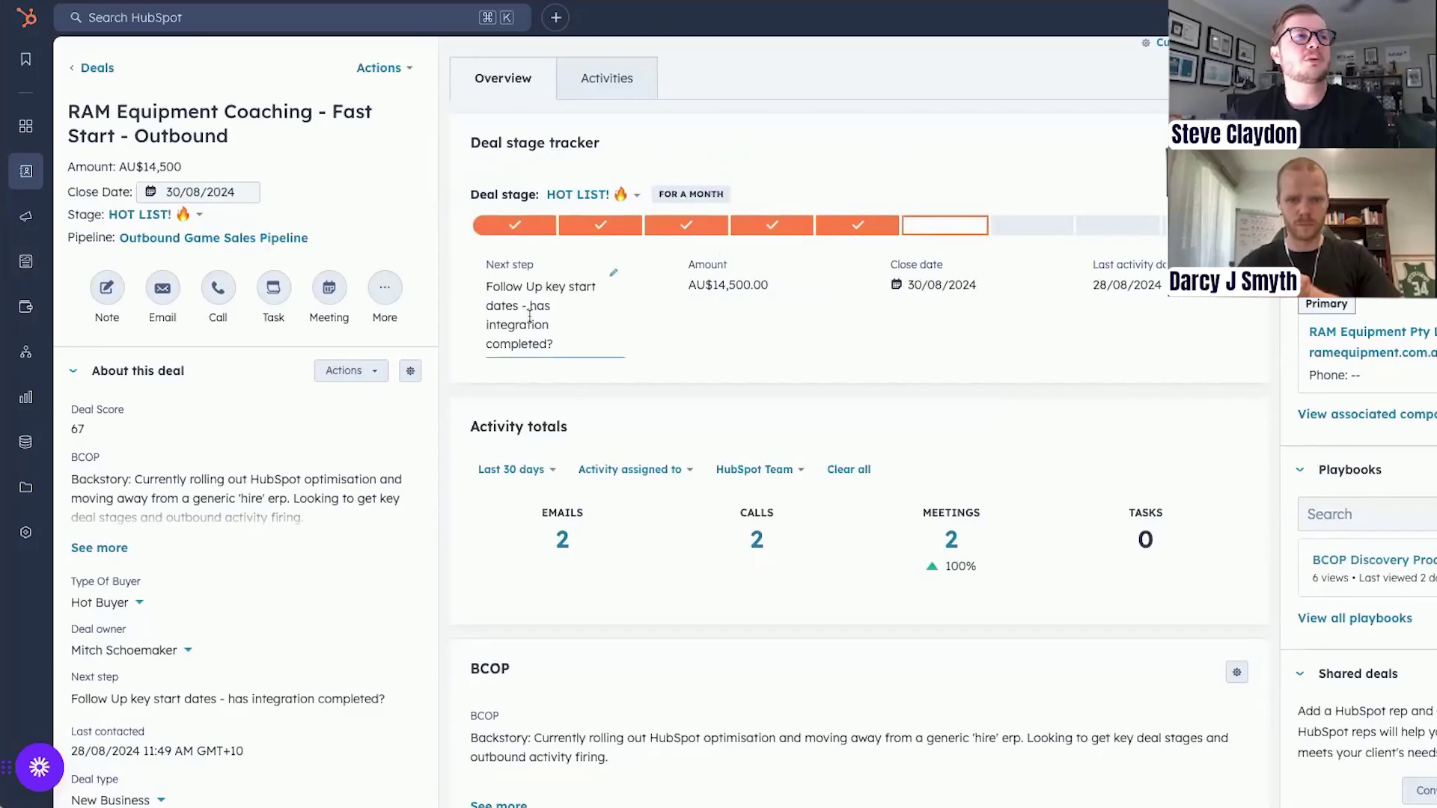
pyautogui.scroll(1, 510, 320)
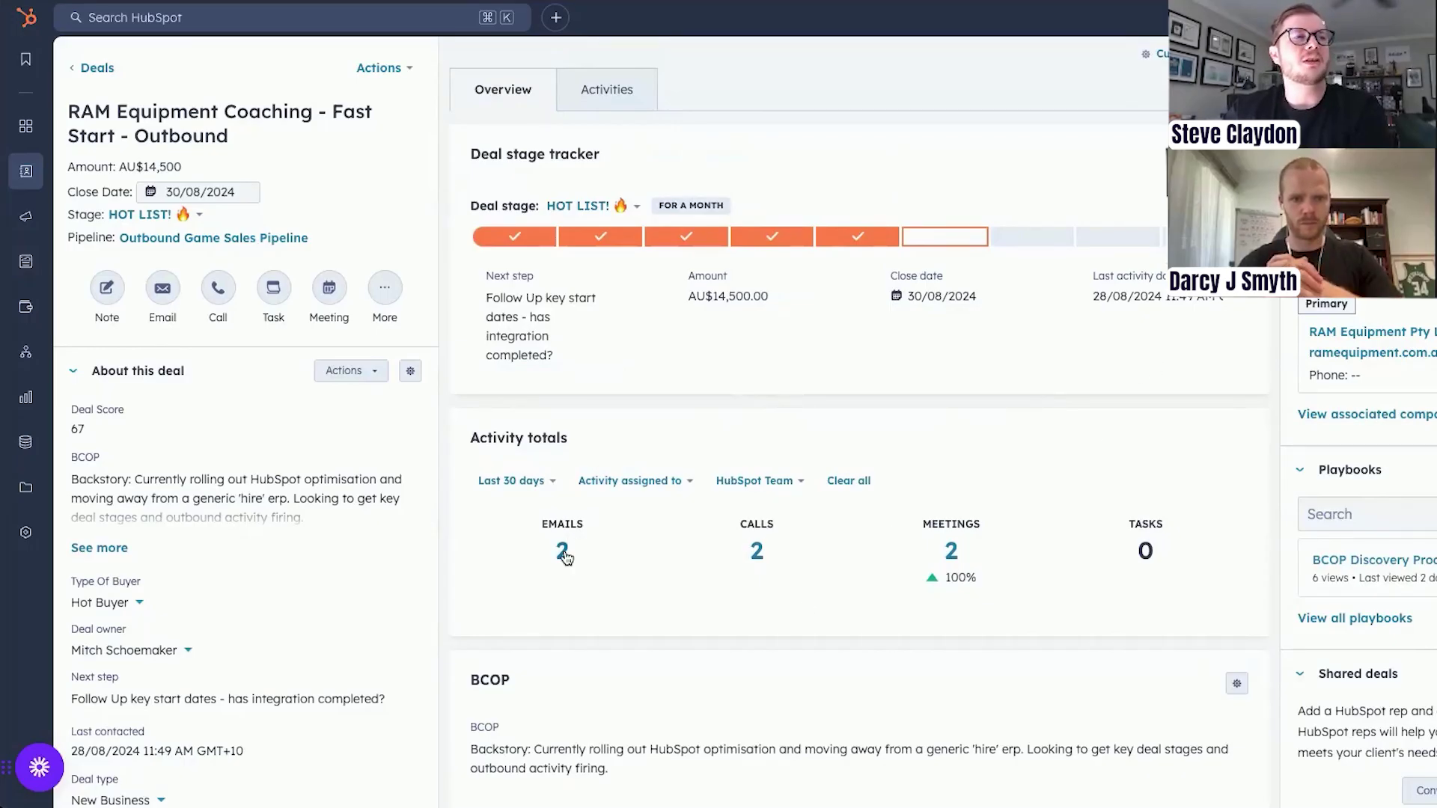
pyautogui.scroll(-3, 801, 555)
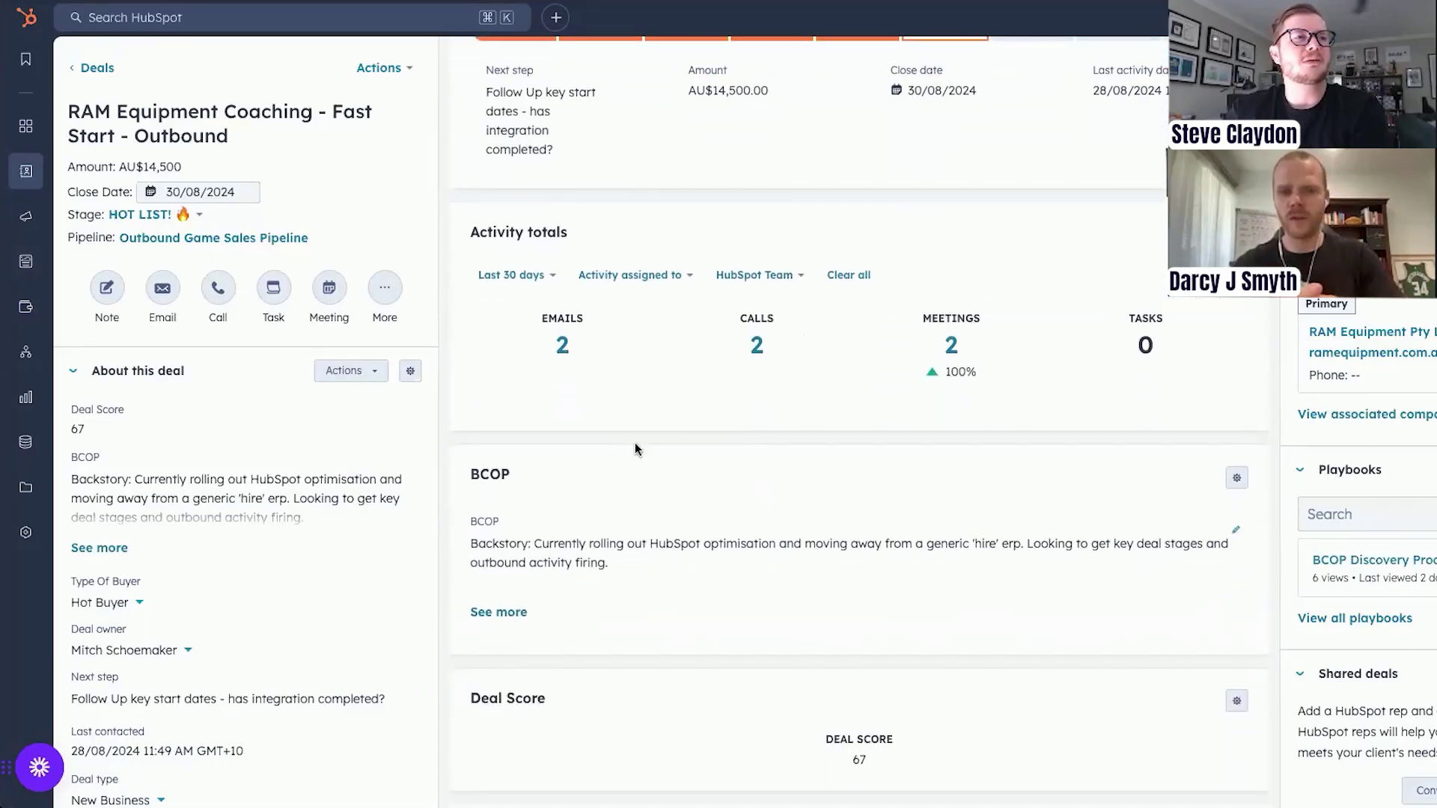
pyautogui.scroll(3, 636, 449)
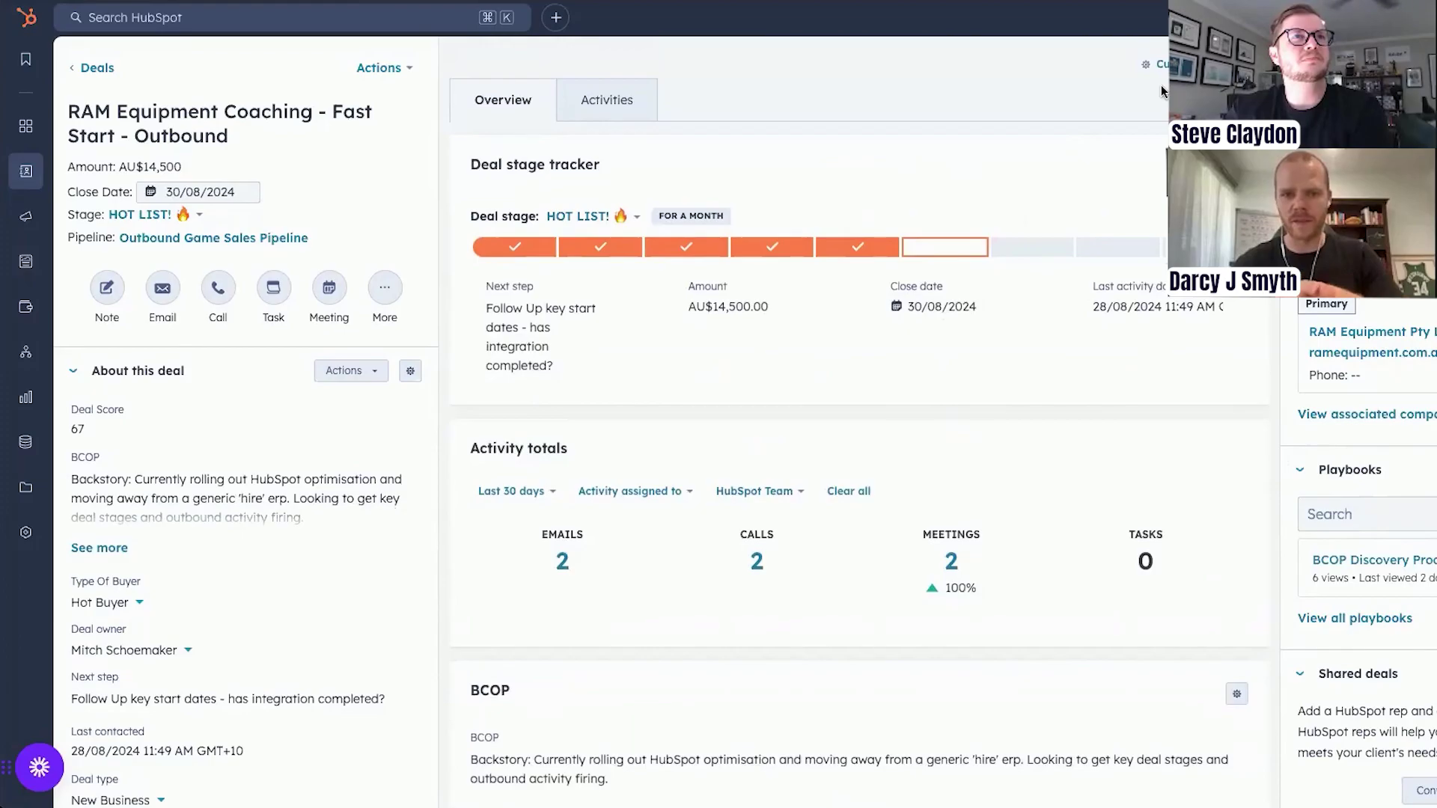
# Step: Open the Default view of the deal record customization for layout editing
pyautogui.click(1205, 64)
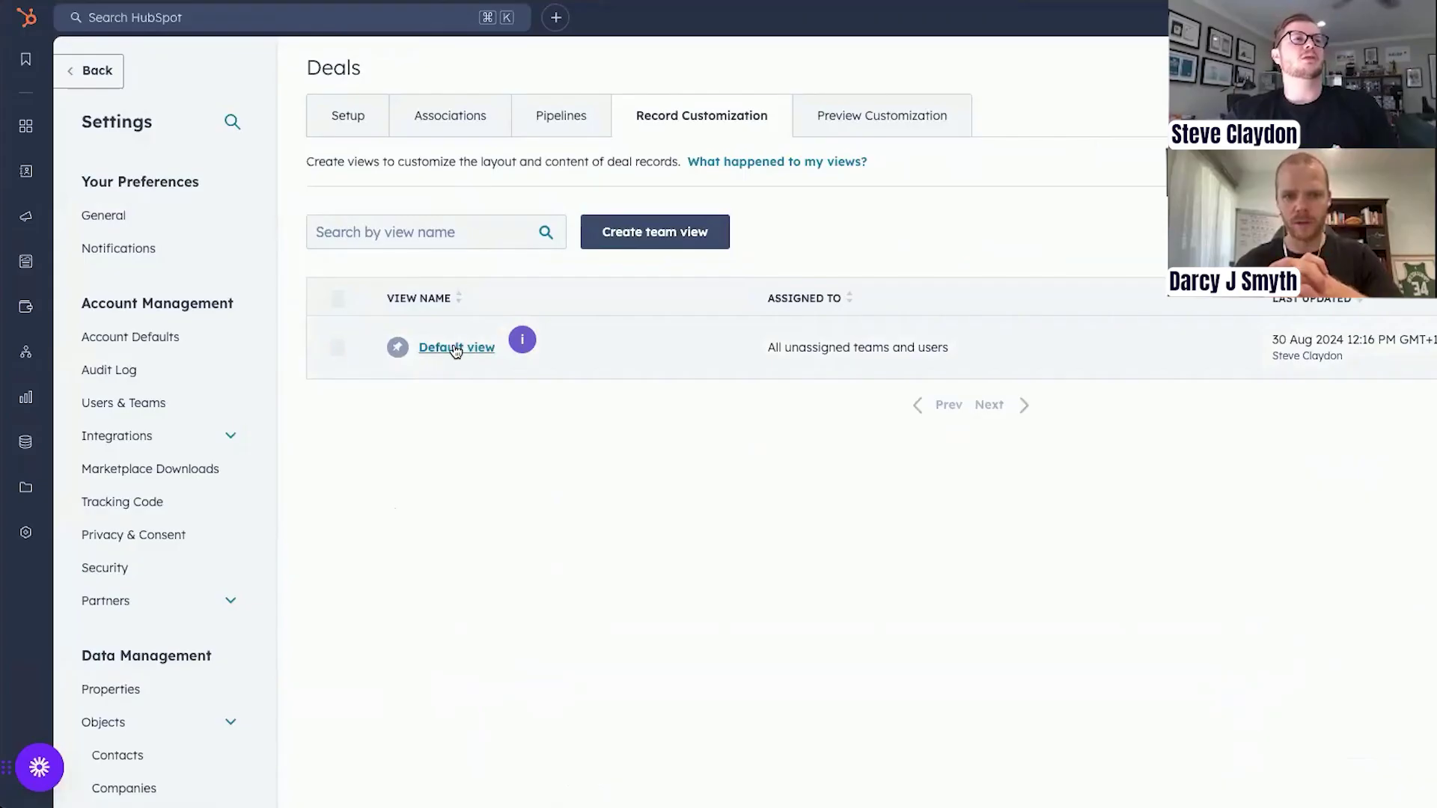
pyautogui.click(455, 348)
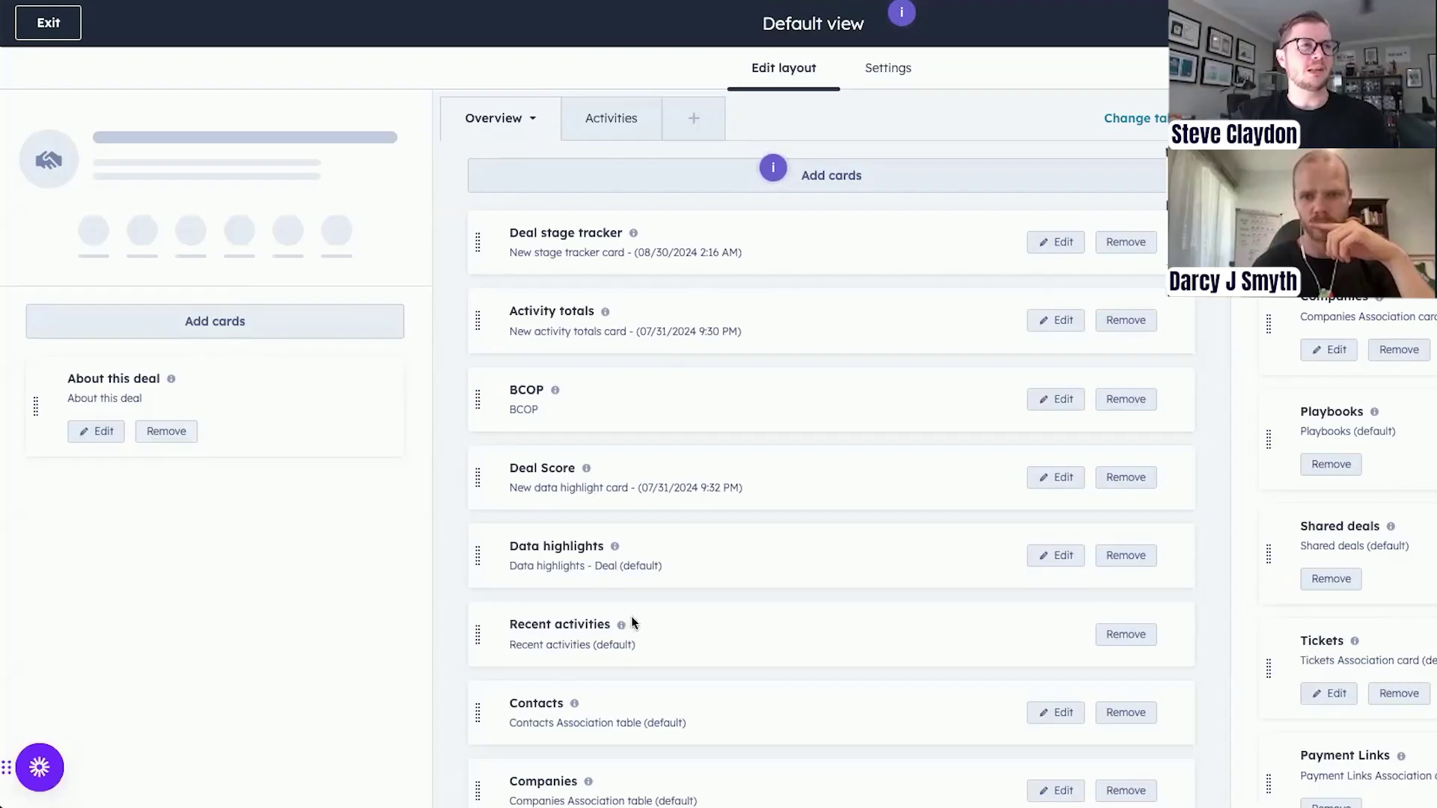
pyautogui.scroll(-1, 636, 481)
pyautogui.scroll(1, 635, 599)
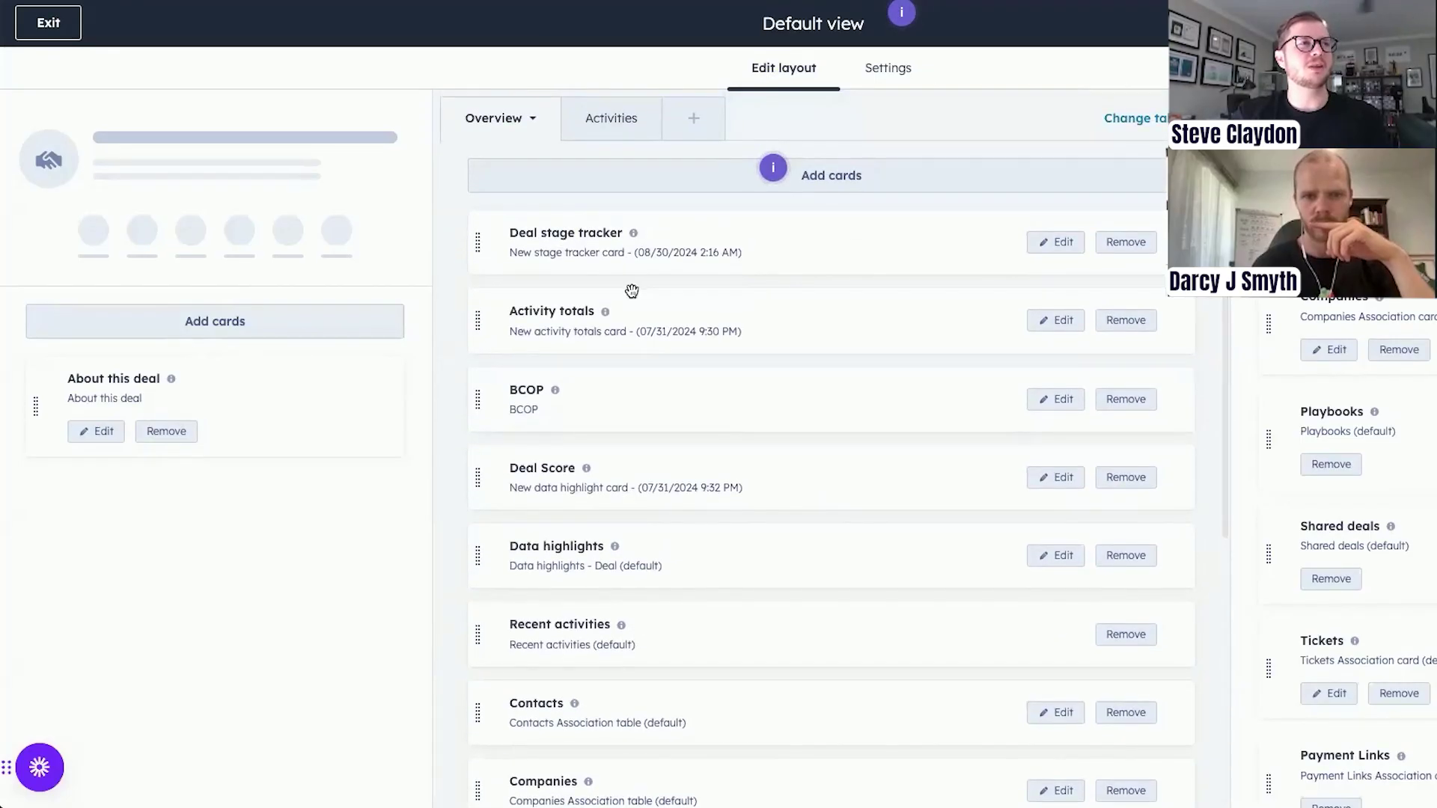
# Step: Examine the Overview cards in the Default view layout, including the card type description for BCOP
pyautogui.moveTo(504, 265); pyautogui.dragTo(501, 232)
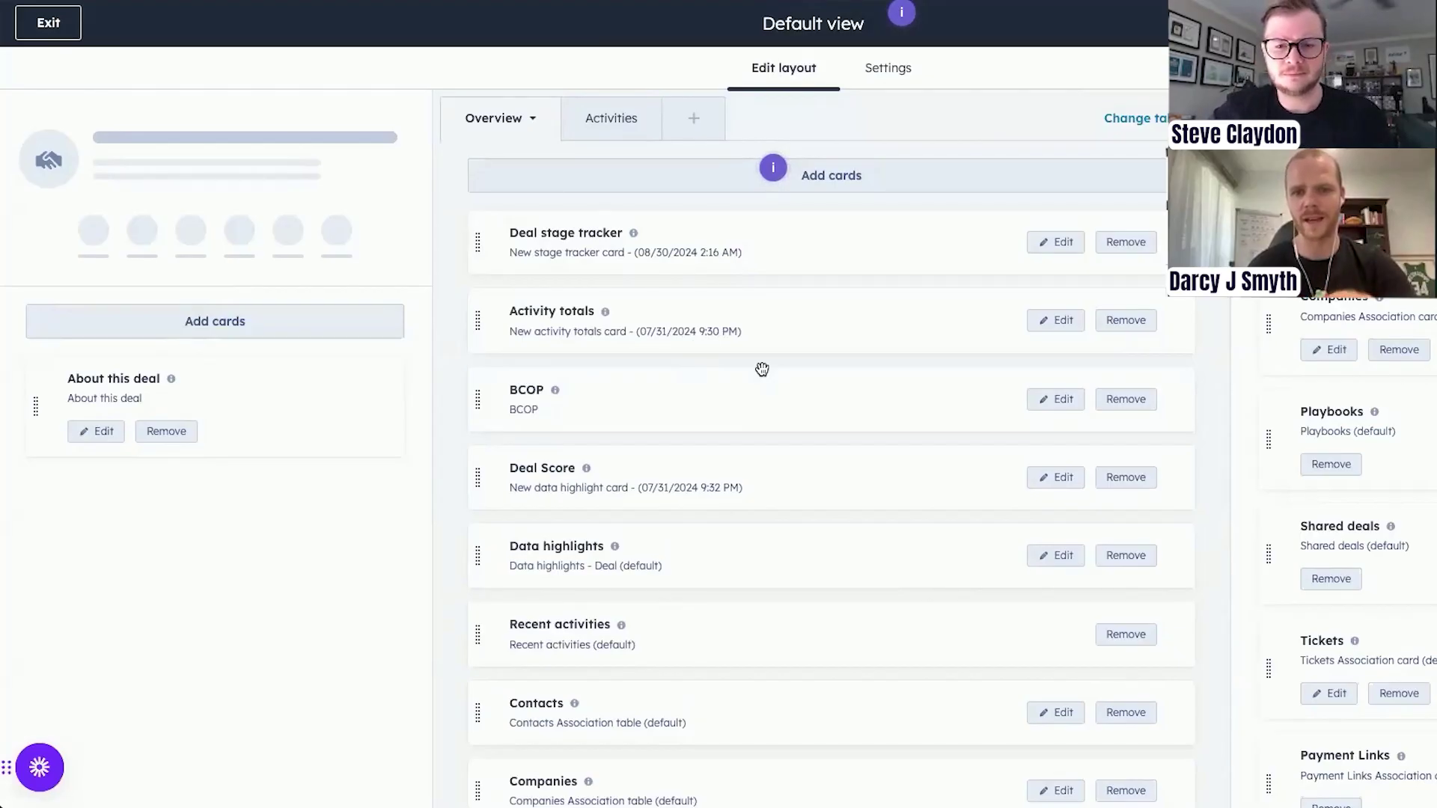
pyautogui.scroll(-2, 763, 458)
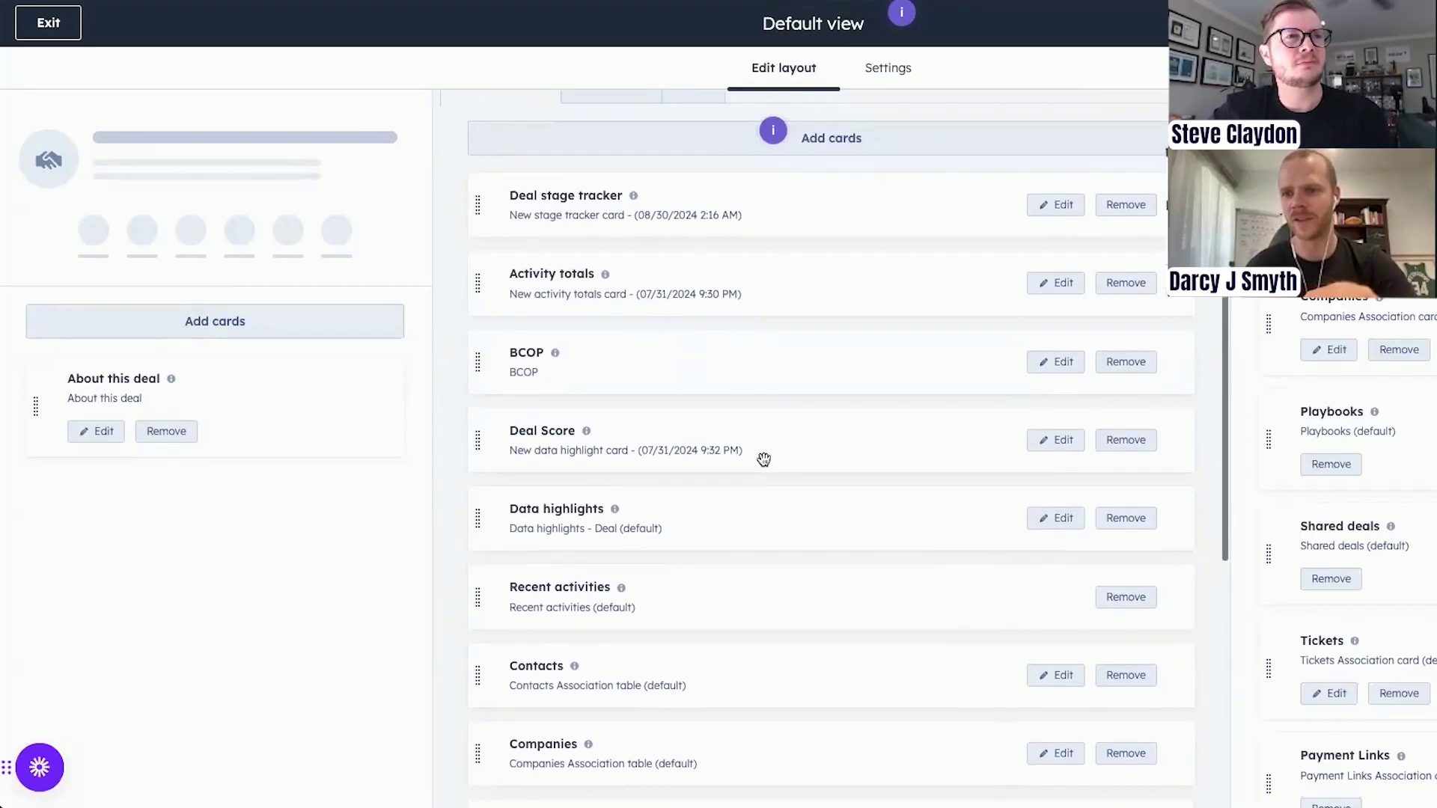
pyautogui.scroll(2, 763, 459)
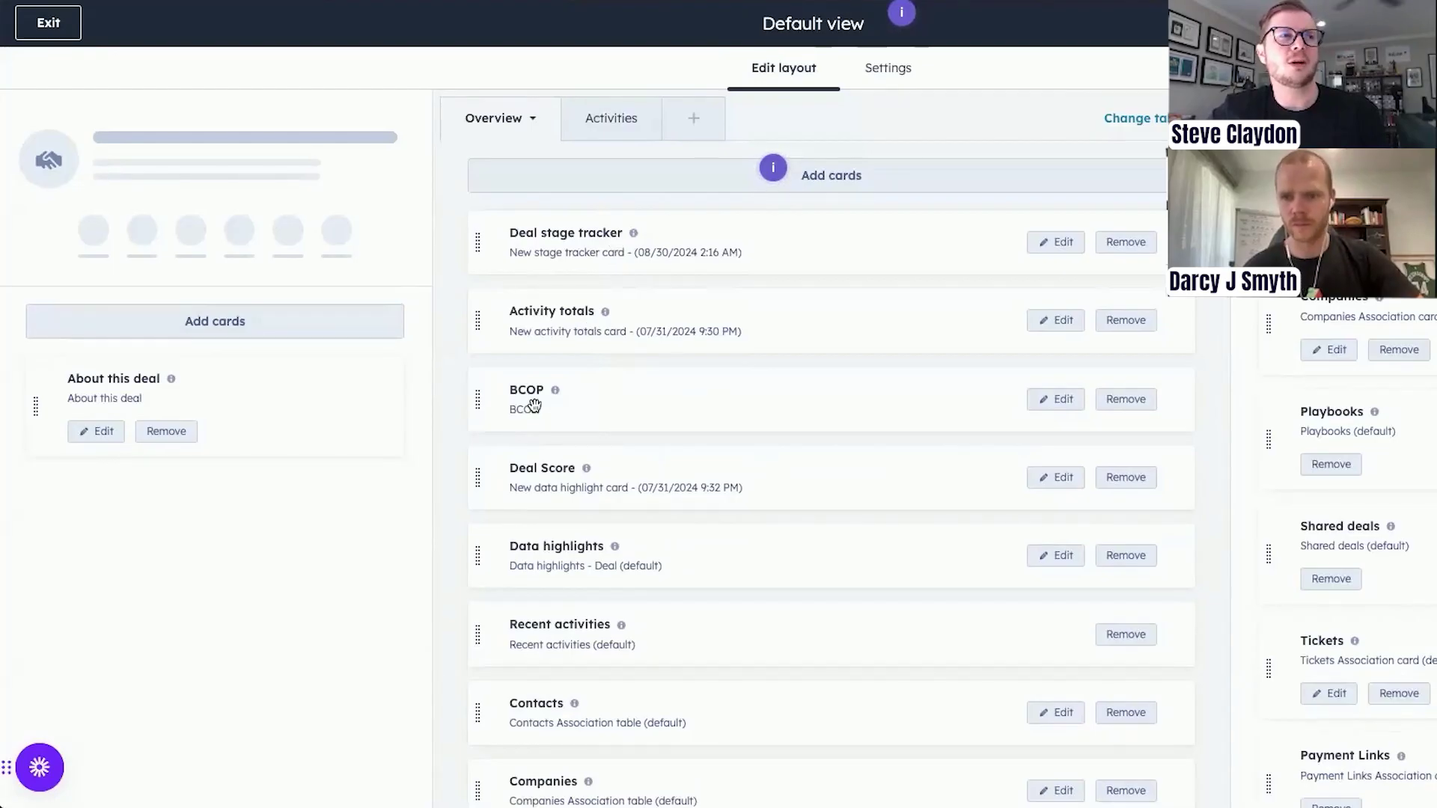
pyautogui.moveTo(558, 400)
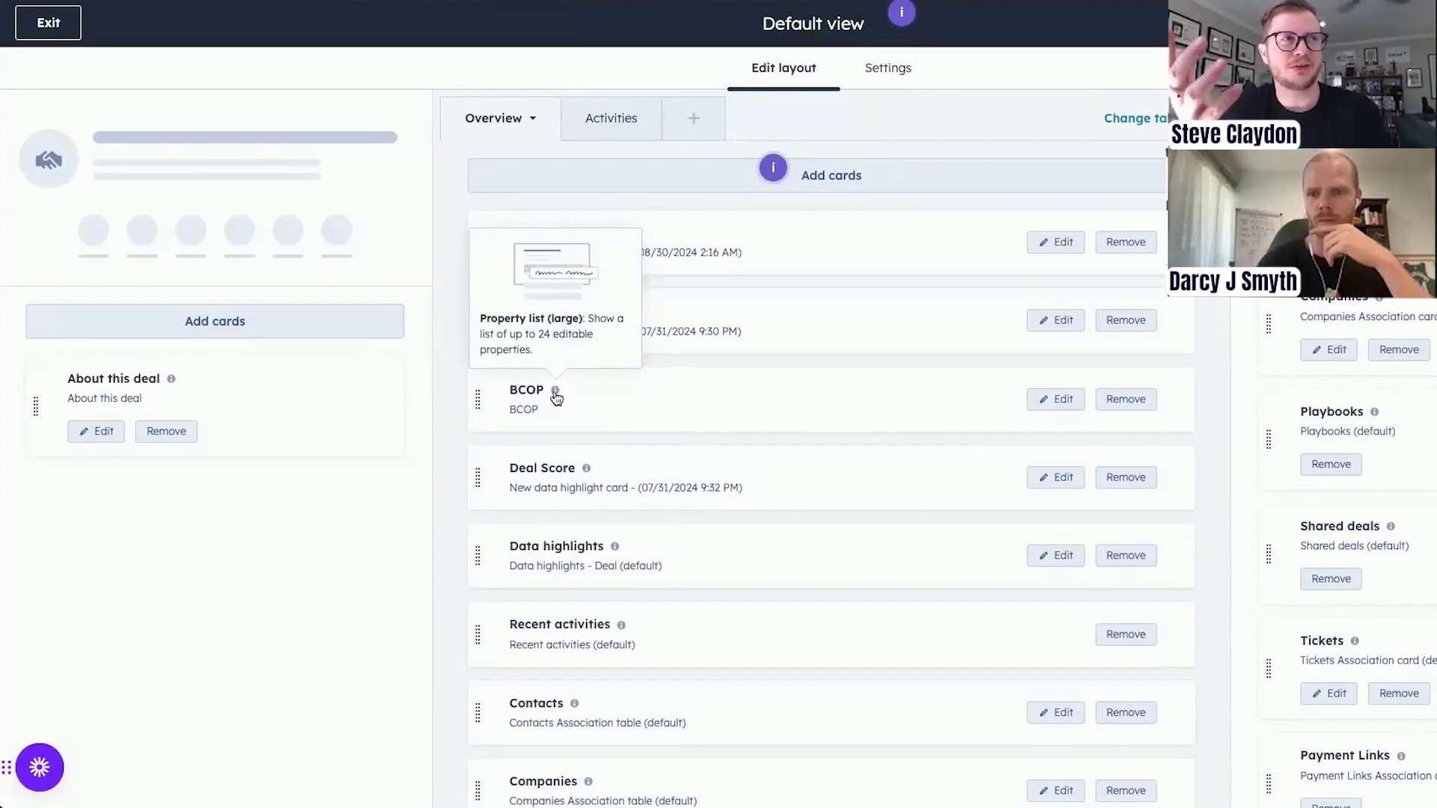
pyautogui.moveTo(587, 472)
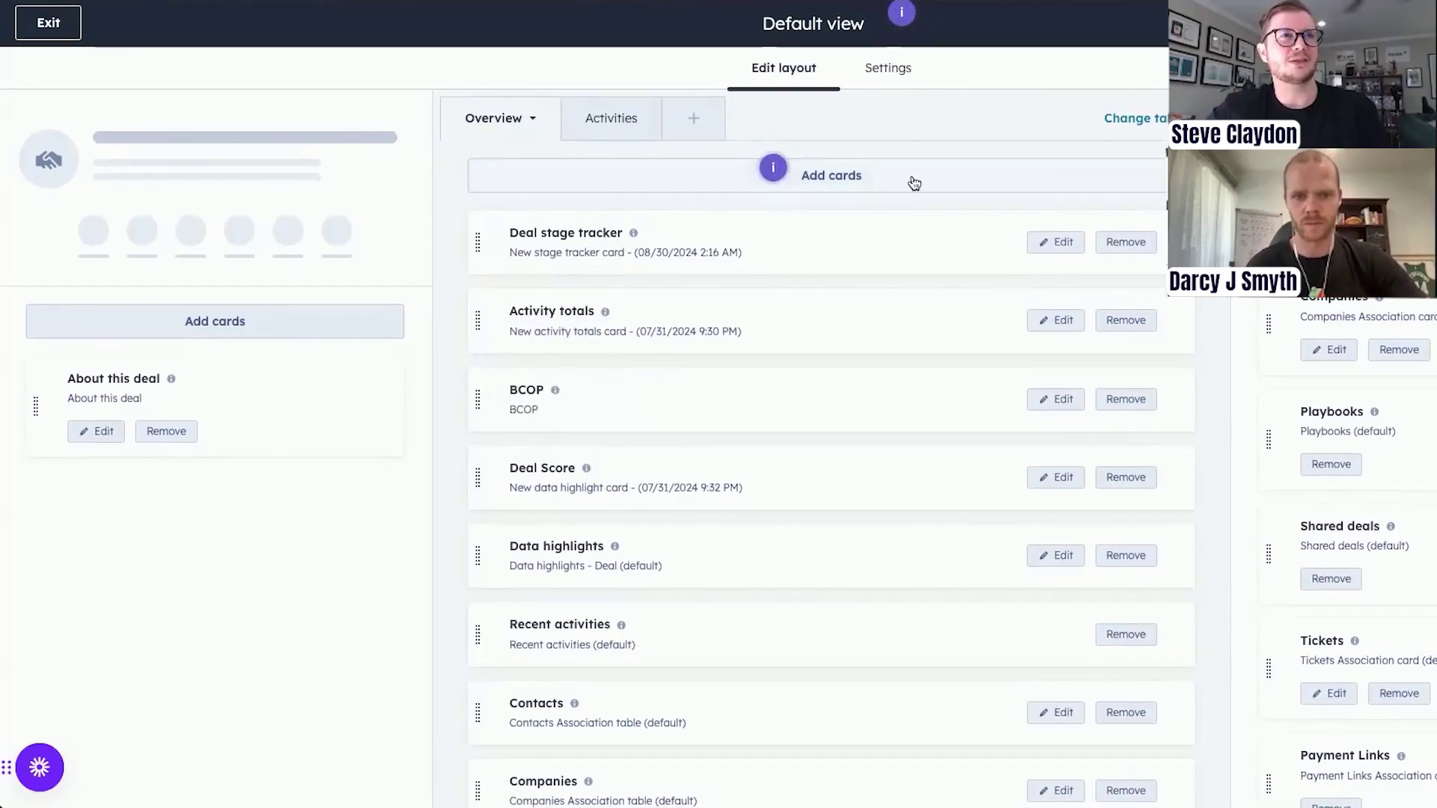
# Step: Show the cards that can be added to the middle column and review the association, data highlight, and property list groups
pyautogui.click(842, 180)
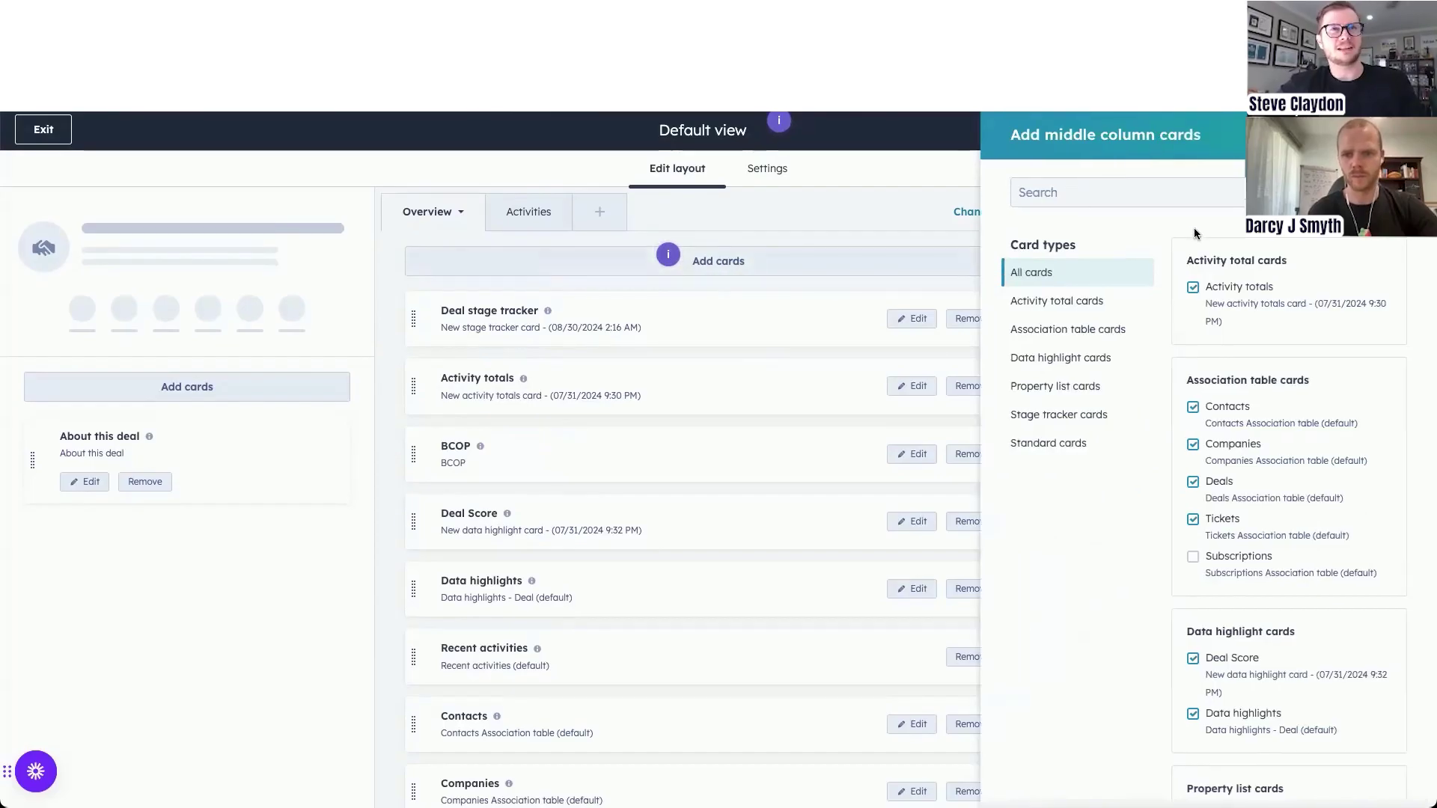
pyautogui.scroll(-2, 1264, 466)
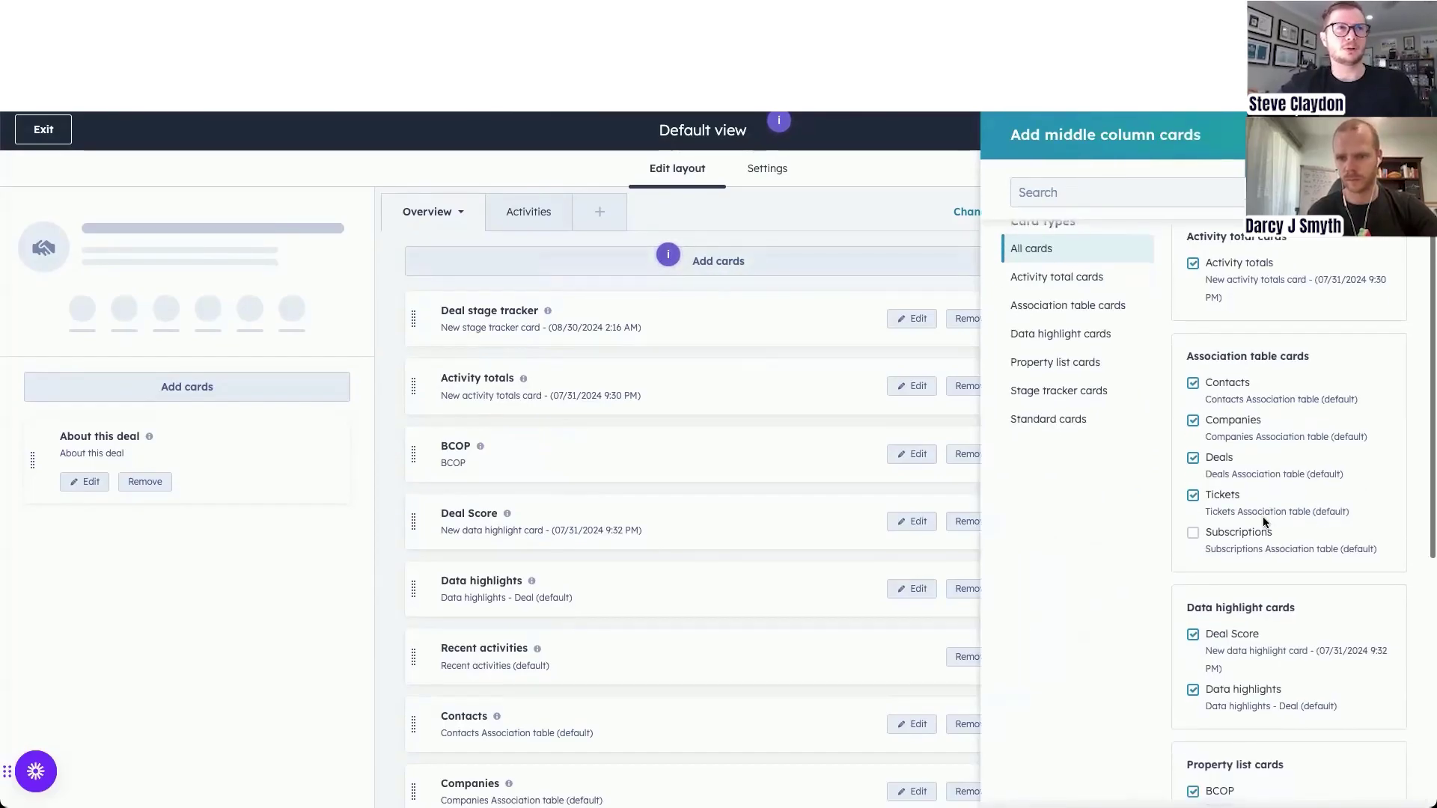
pyautogui.scroll(-1, 1213, 474)
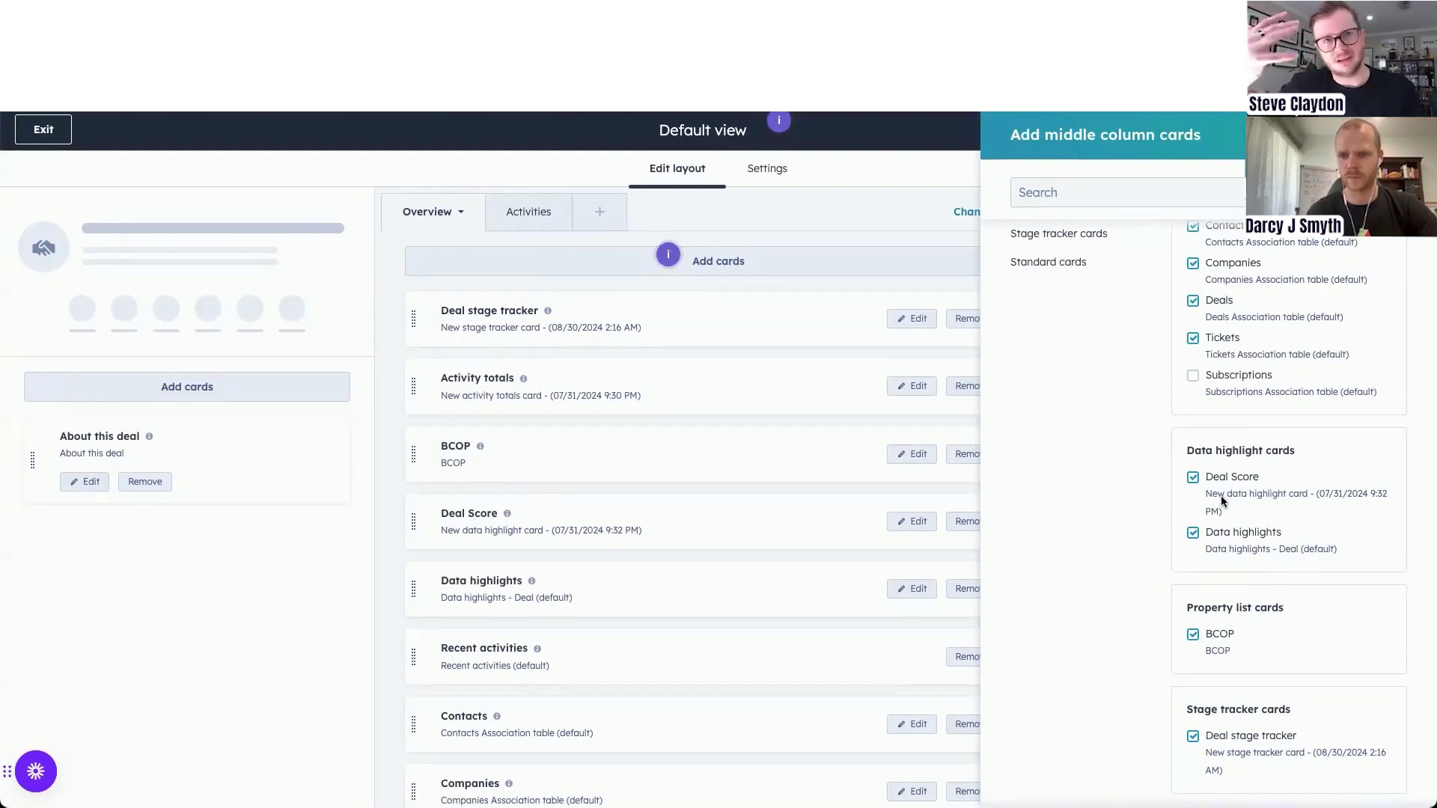
pyautogui.scroll(3, 1240, 565)
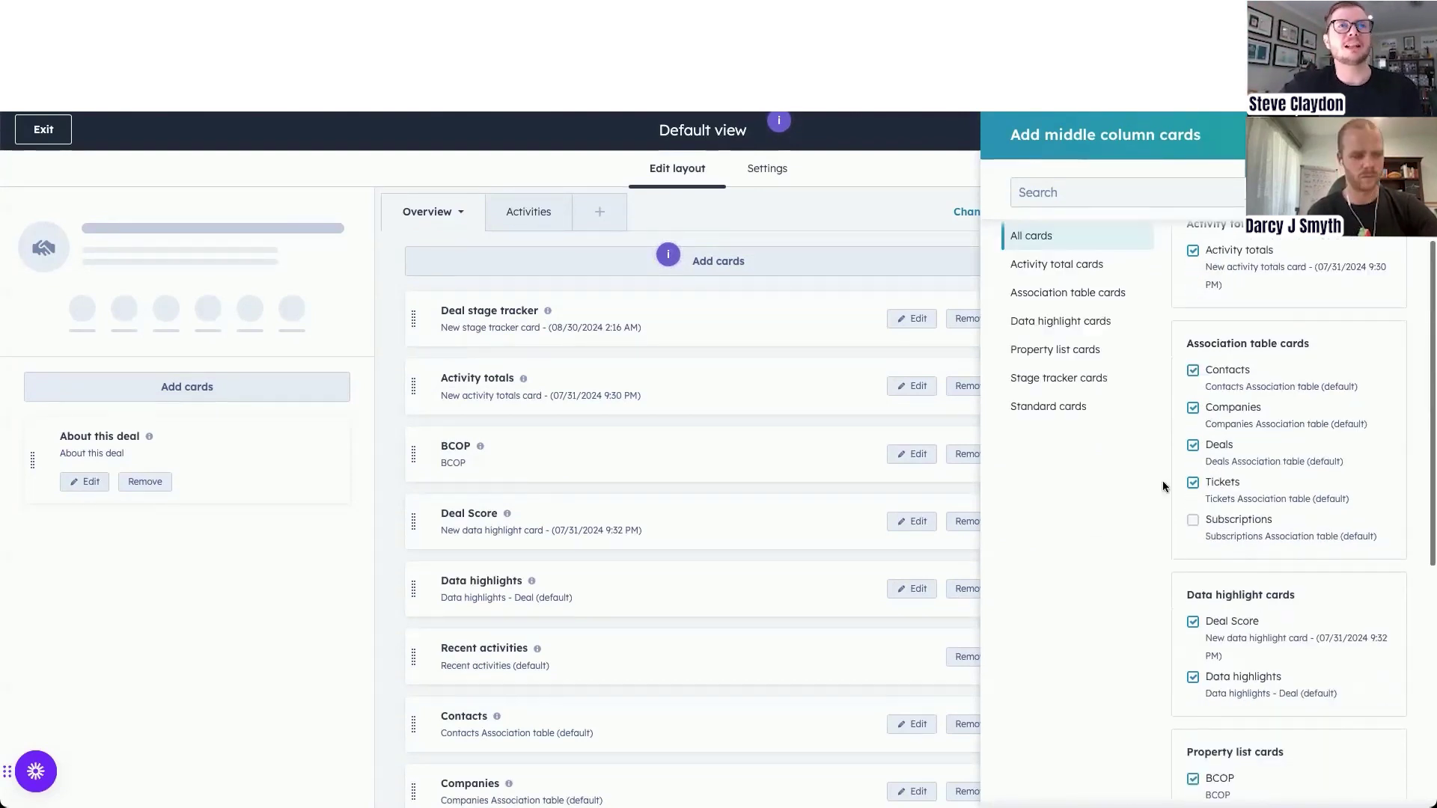
# Step: Filter the middle column cards to stage trackers, restore all cards, and review the complete list through the standard cards
pyautogui.click(1096, 381)
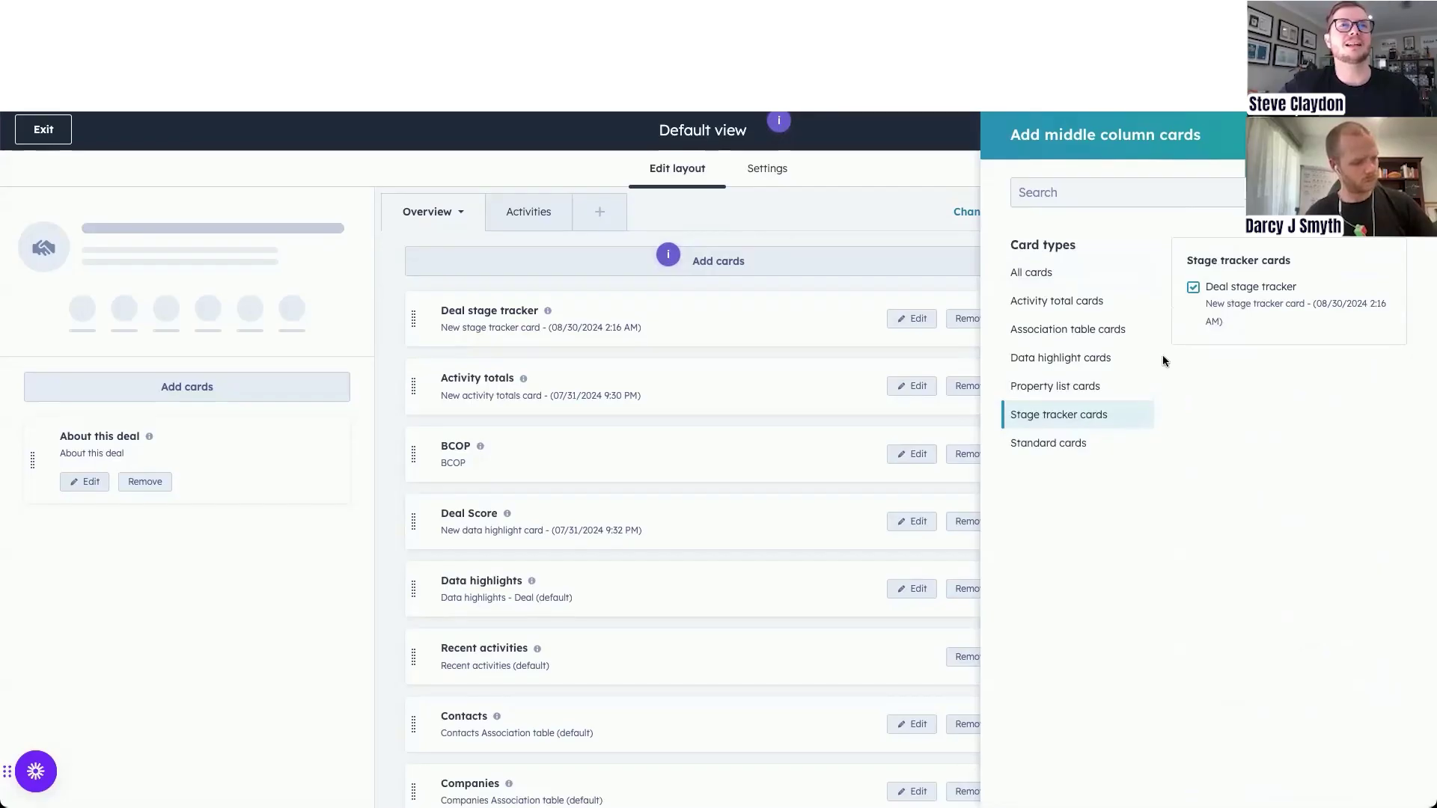
pyautogui.click(1062, 273)
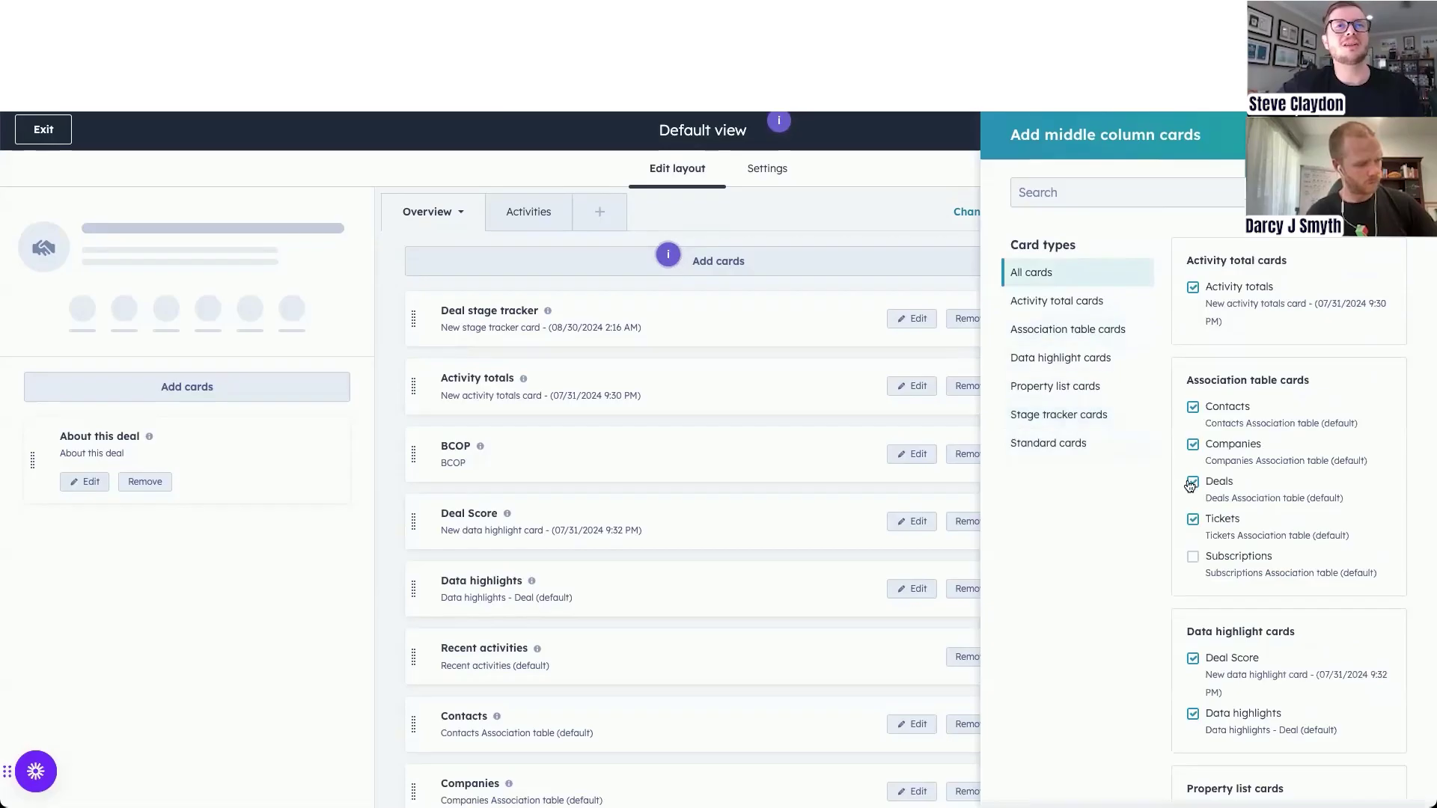
pyautogui.scroll(-5, 1190, 485)
pyautogui.scroll(3, 1262, 416)
pyautogui.scroll(-1, 1260, 410)
pyautogui.scroll(4, 1264, 578)
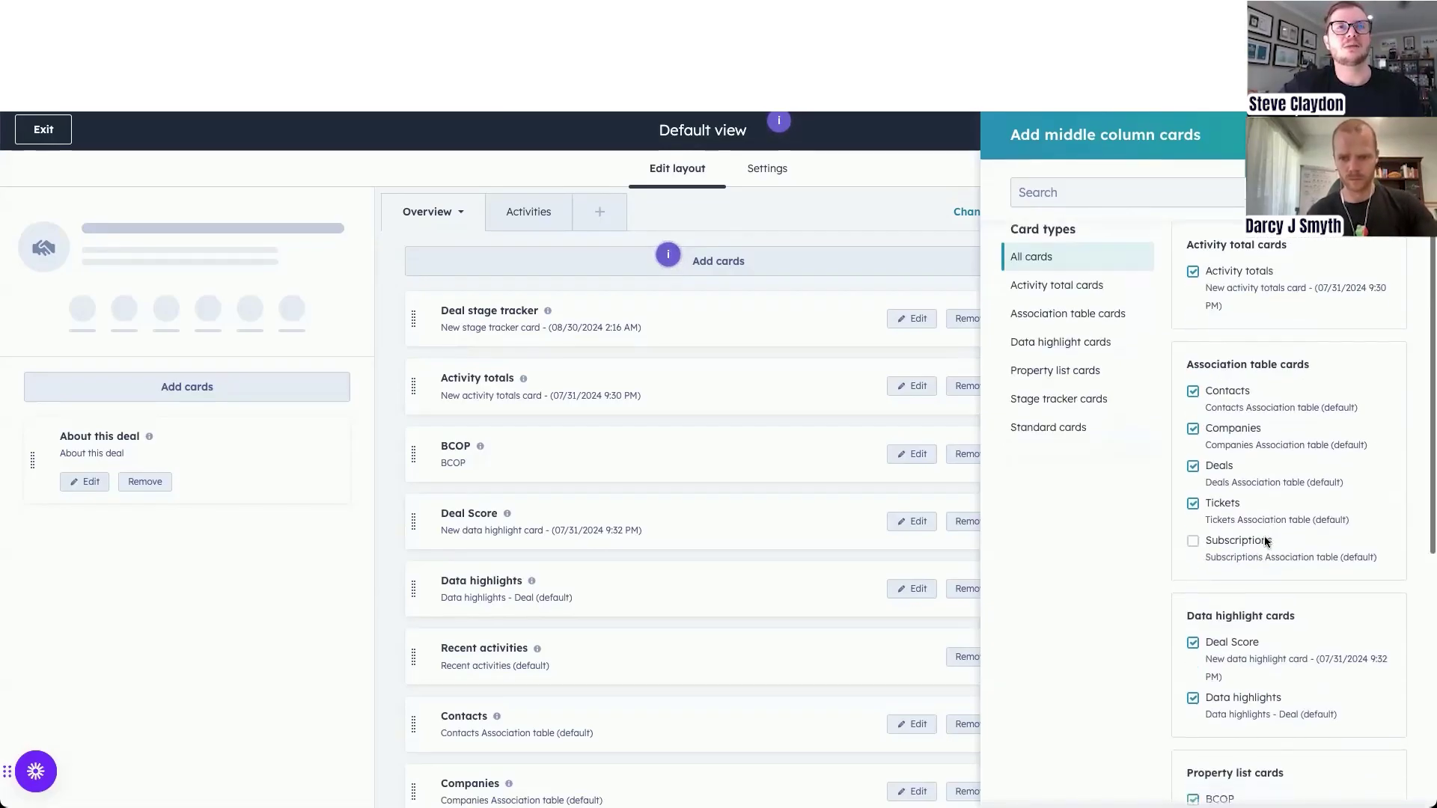
pyautogui.scroll(-6, 1266, 540)
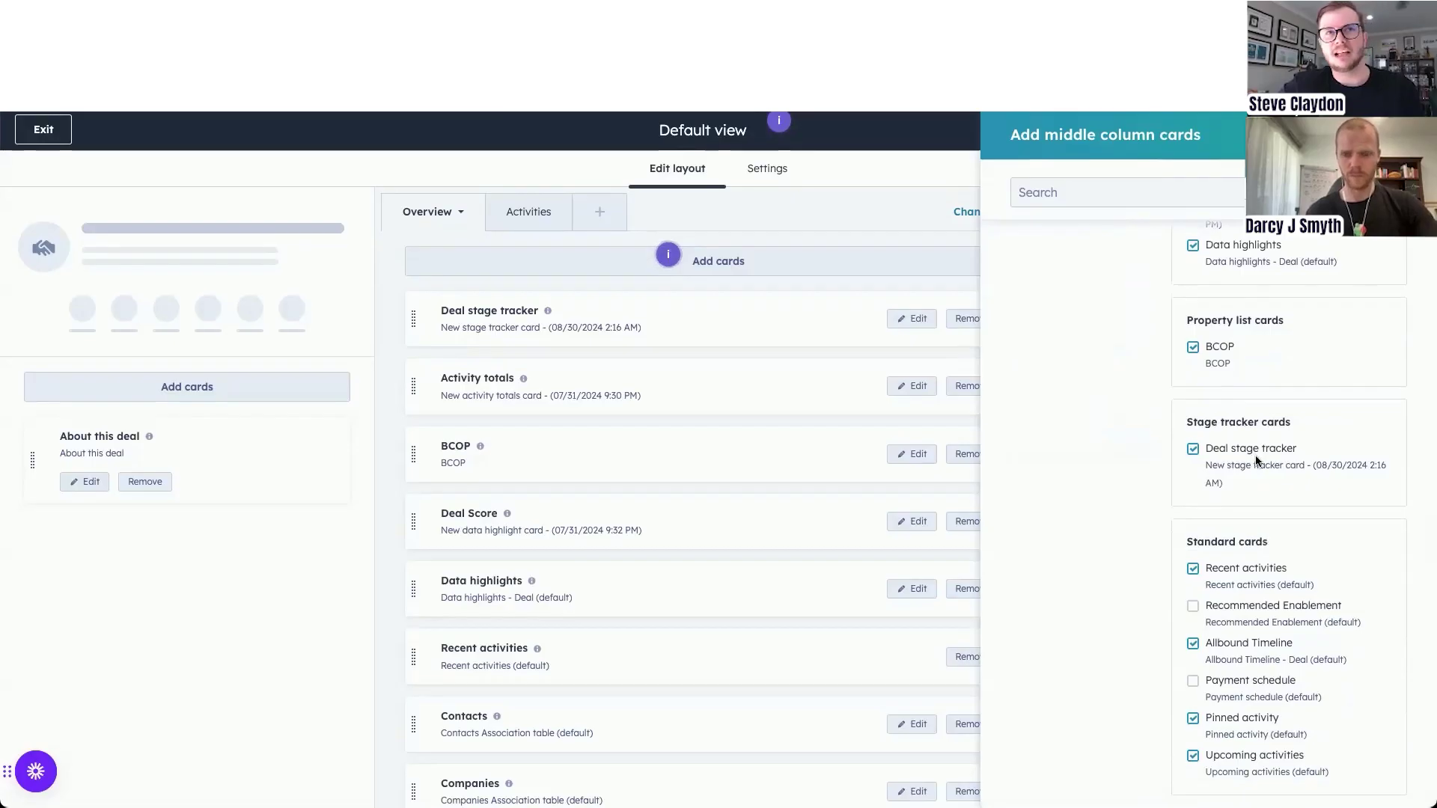
pyautogui.scroll(6, 1257, 459)
# Step: Review the card types available for a new card, leave without creating one, and save the Default view
pyautogui.click(1352, 193)
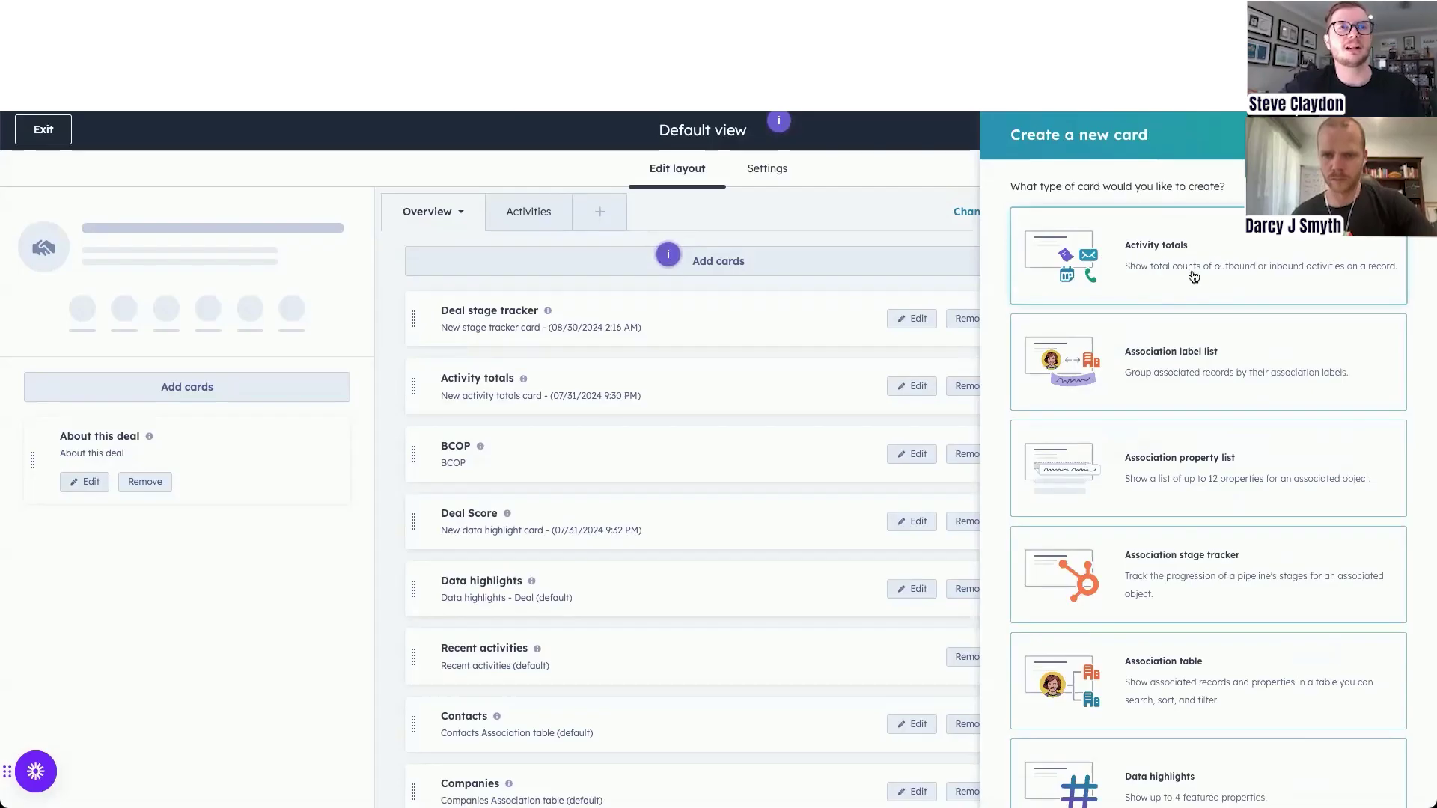
pyautogui.scroll(-6, 1245, 640)
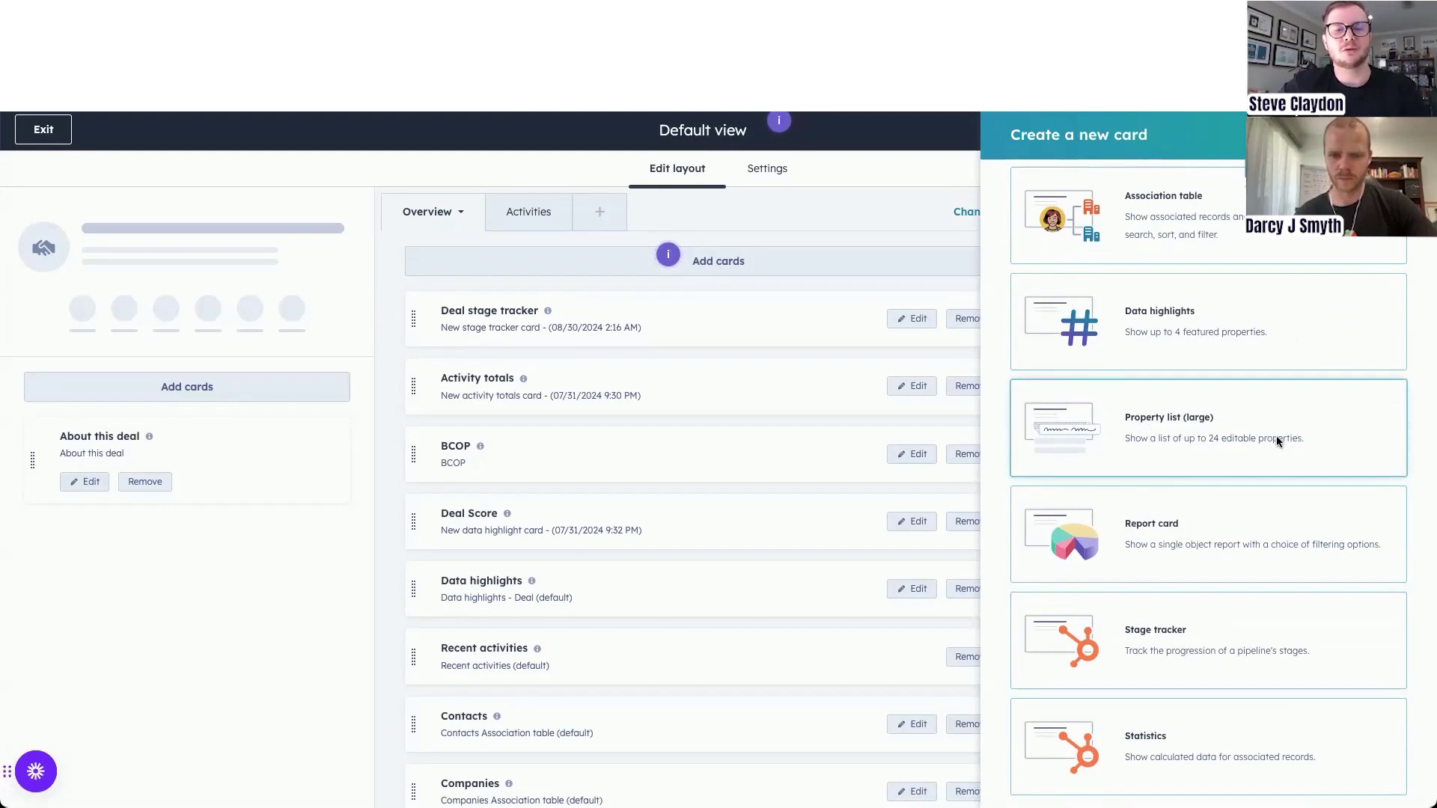
pyautogui.scroll(5, 1200, 425)
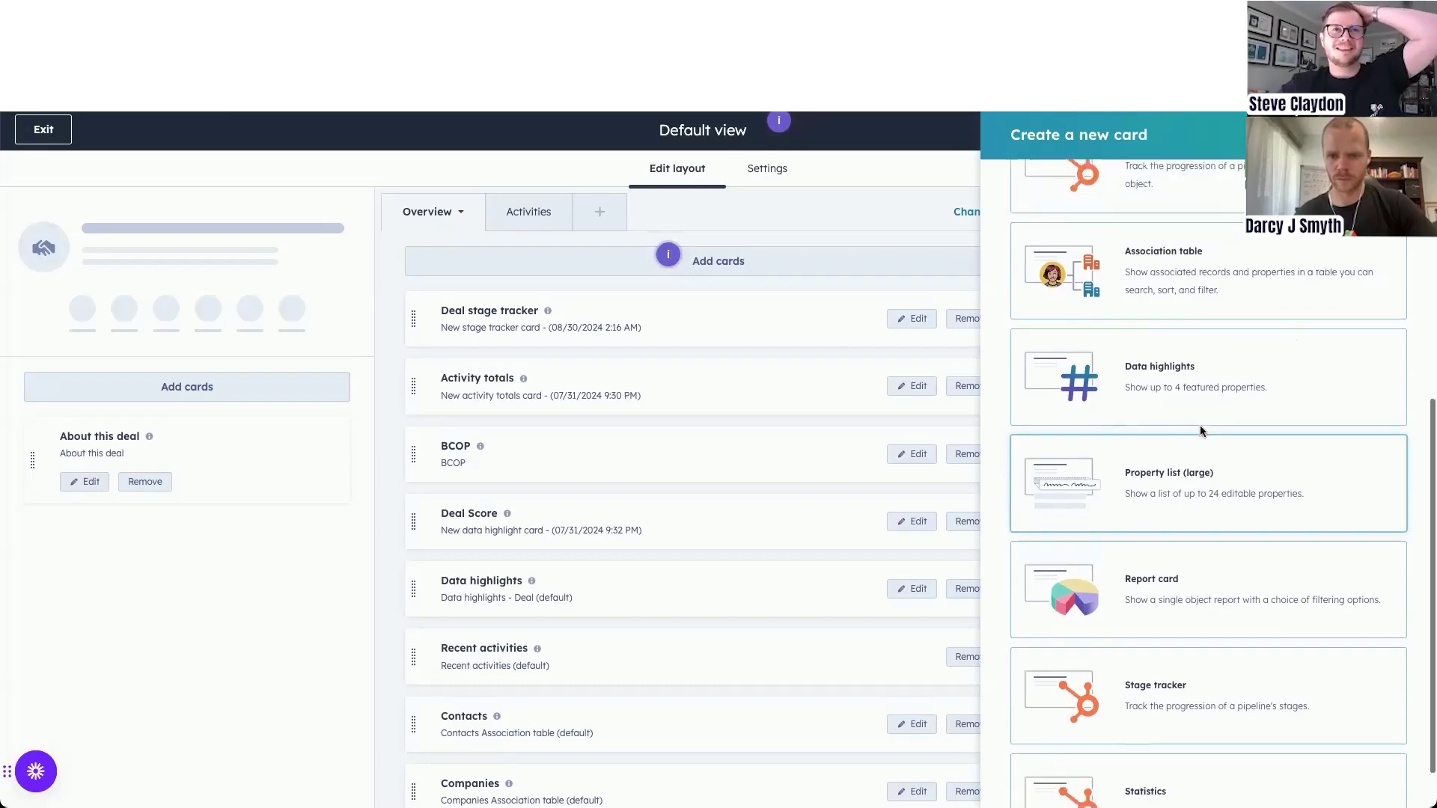
pyautogui.scroll(1, 1193, 331)
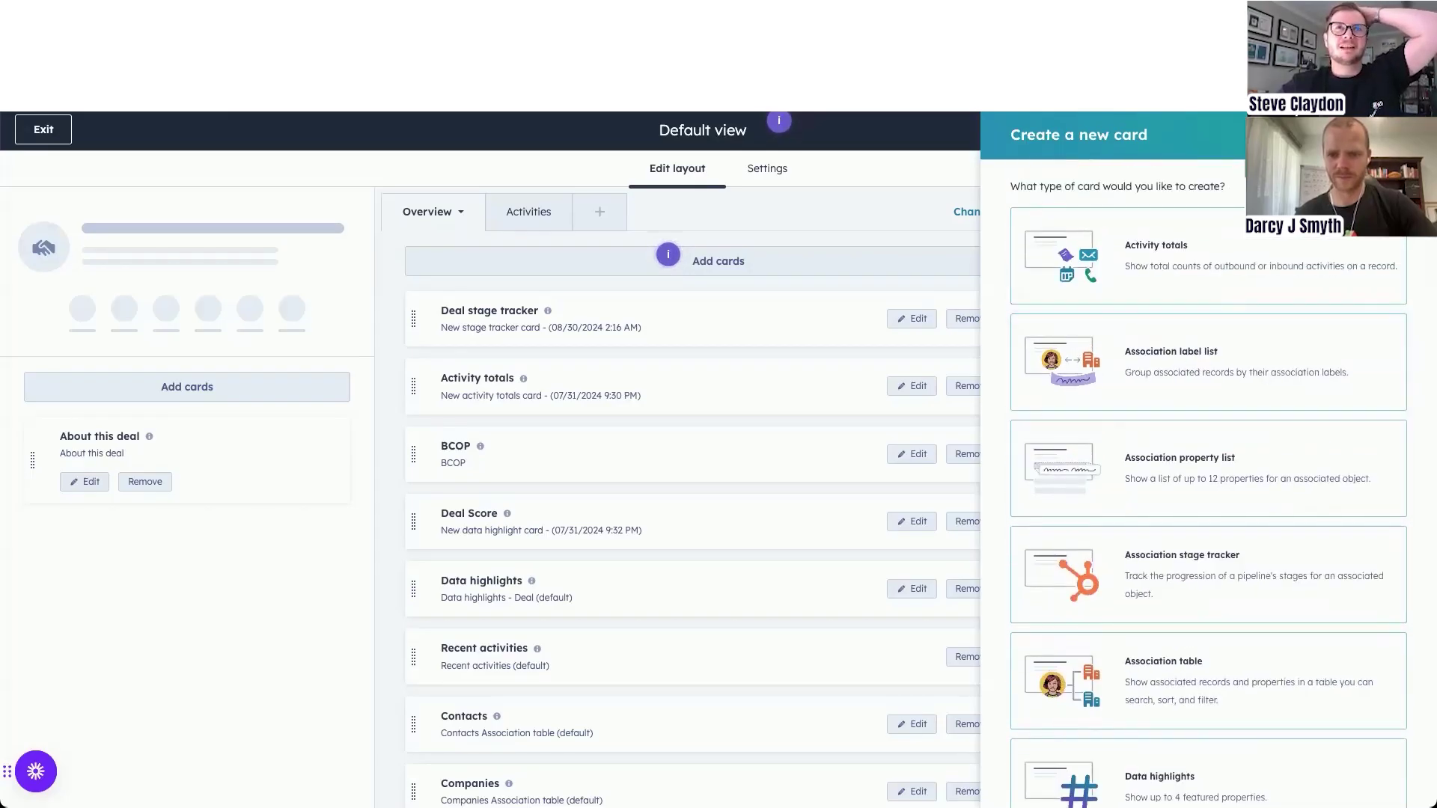
pyautogui.click(1405, 135)
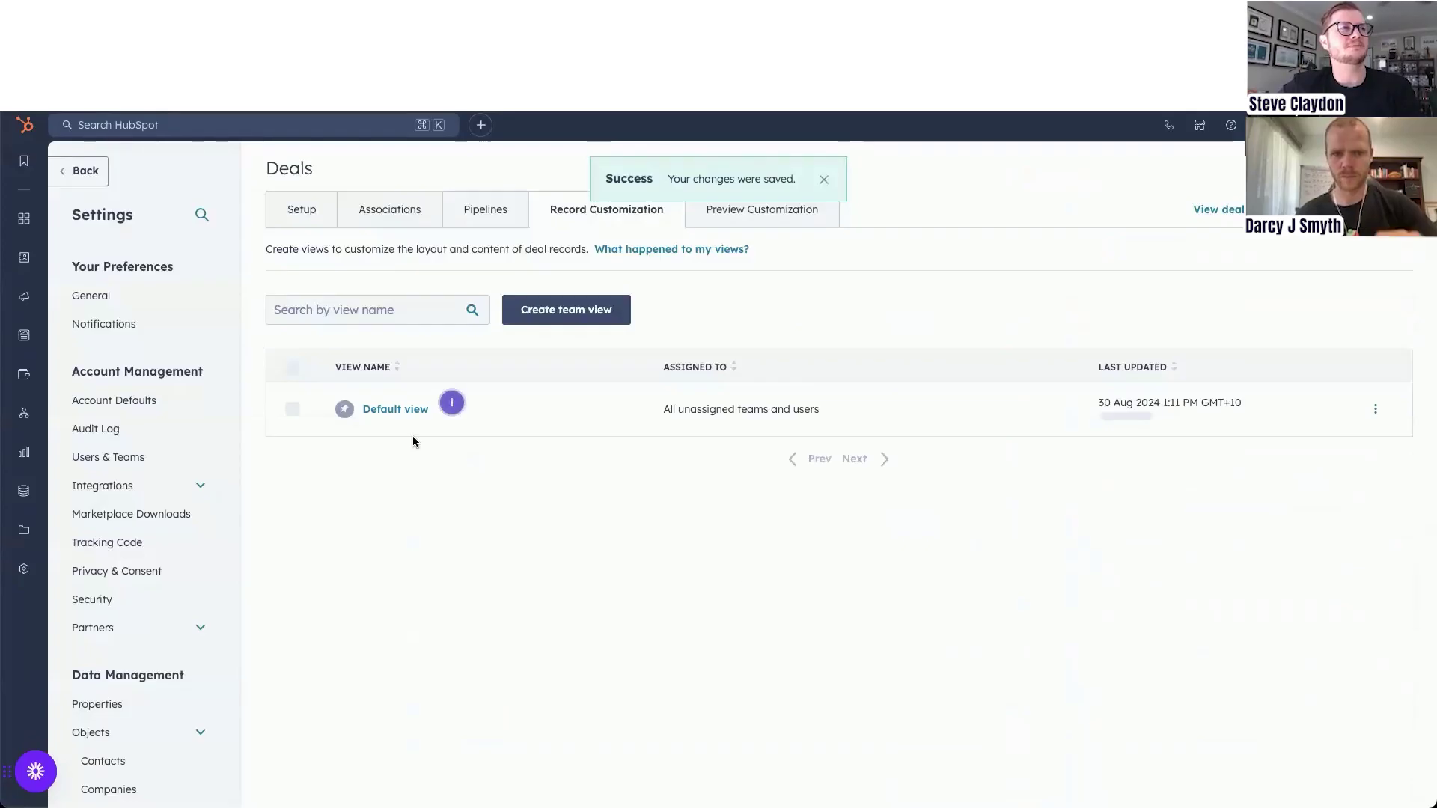
# Step: Return to the deals, reopen the RAM Equipment deal, and examine its Deal stage tracker card
pyautogui.moveTo(71, 221)
pyautogui.moveTo(46, 257)
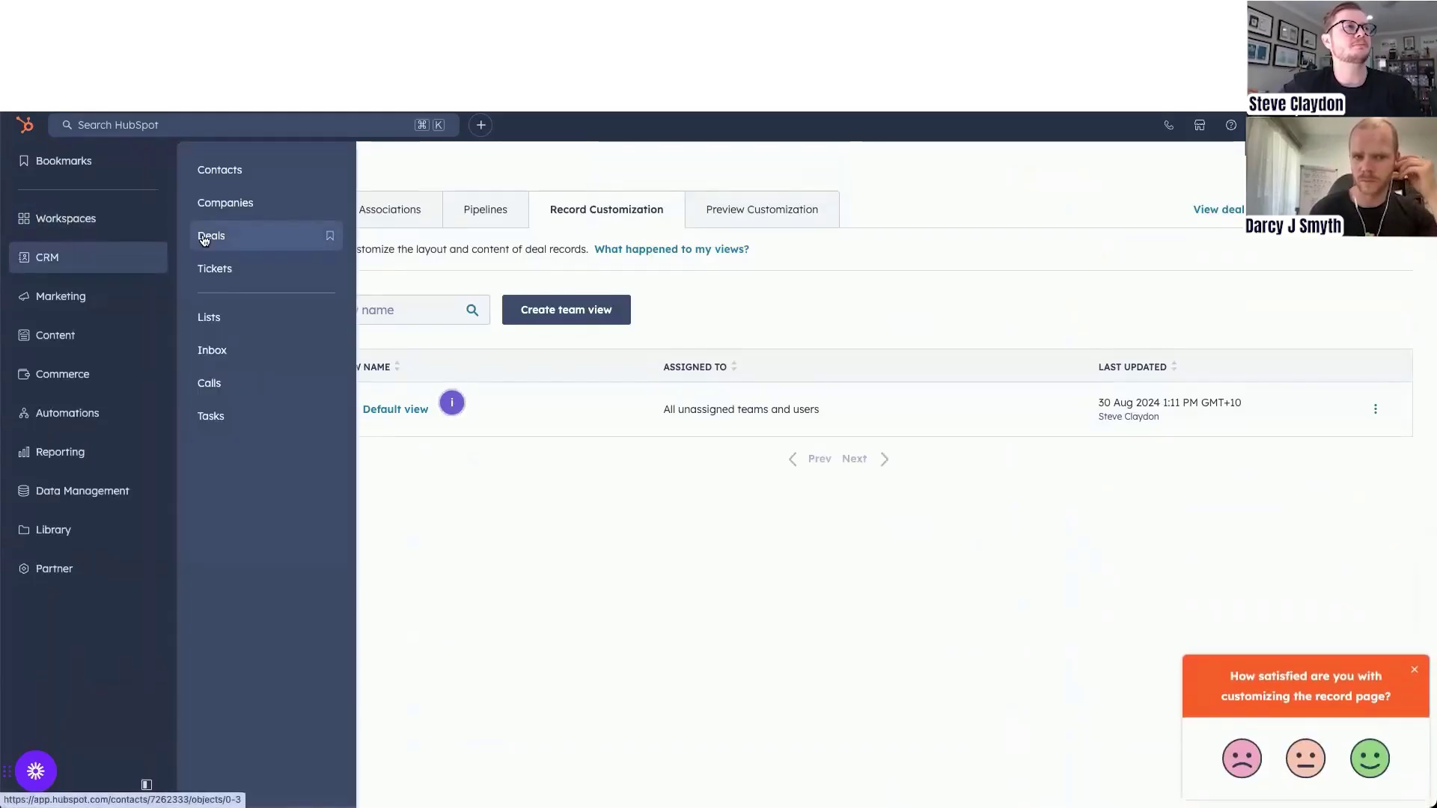
pyautogui.click(210, 232)
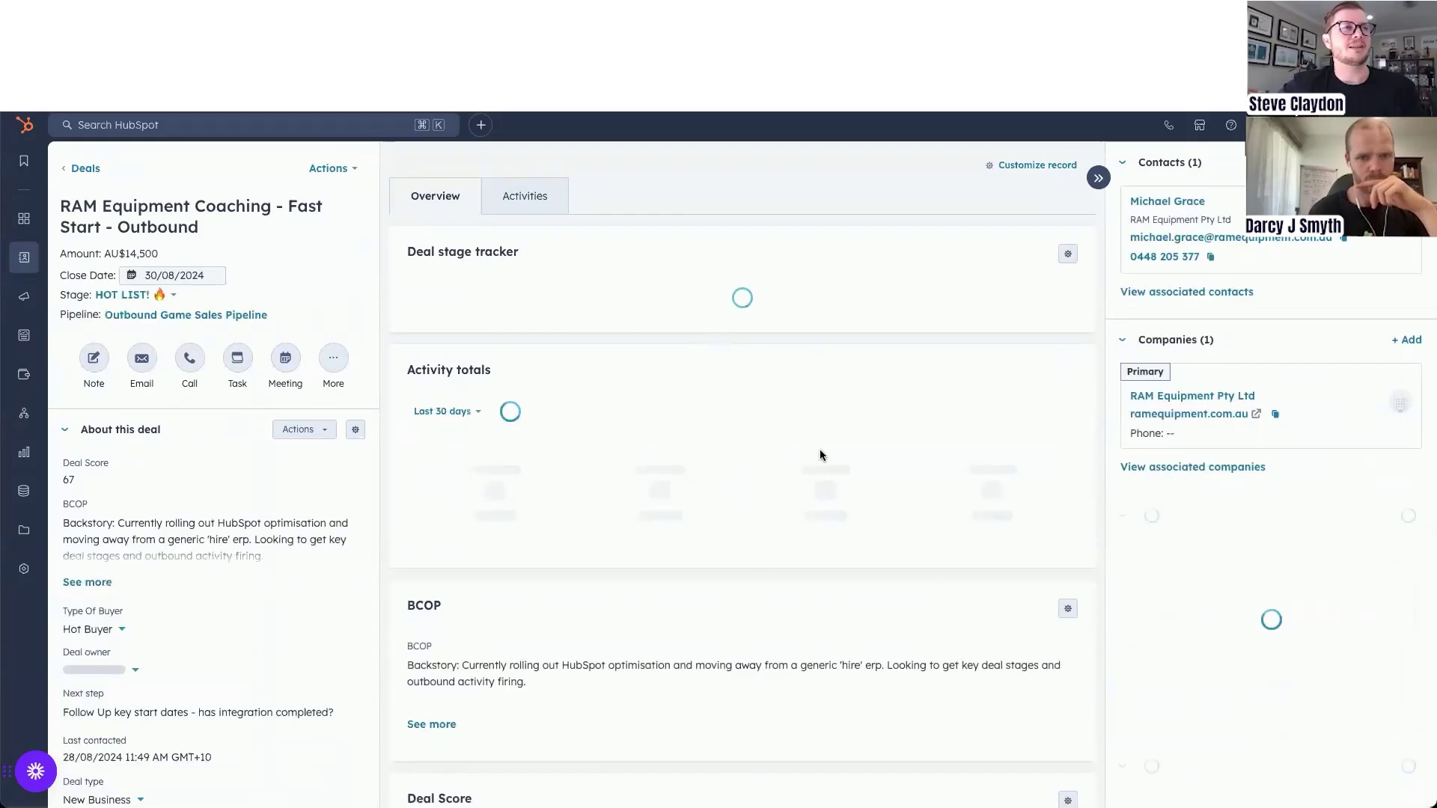
pyautogui.scroll(-1, 546, 582)
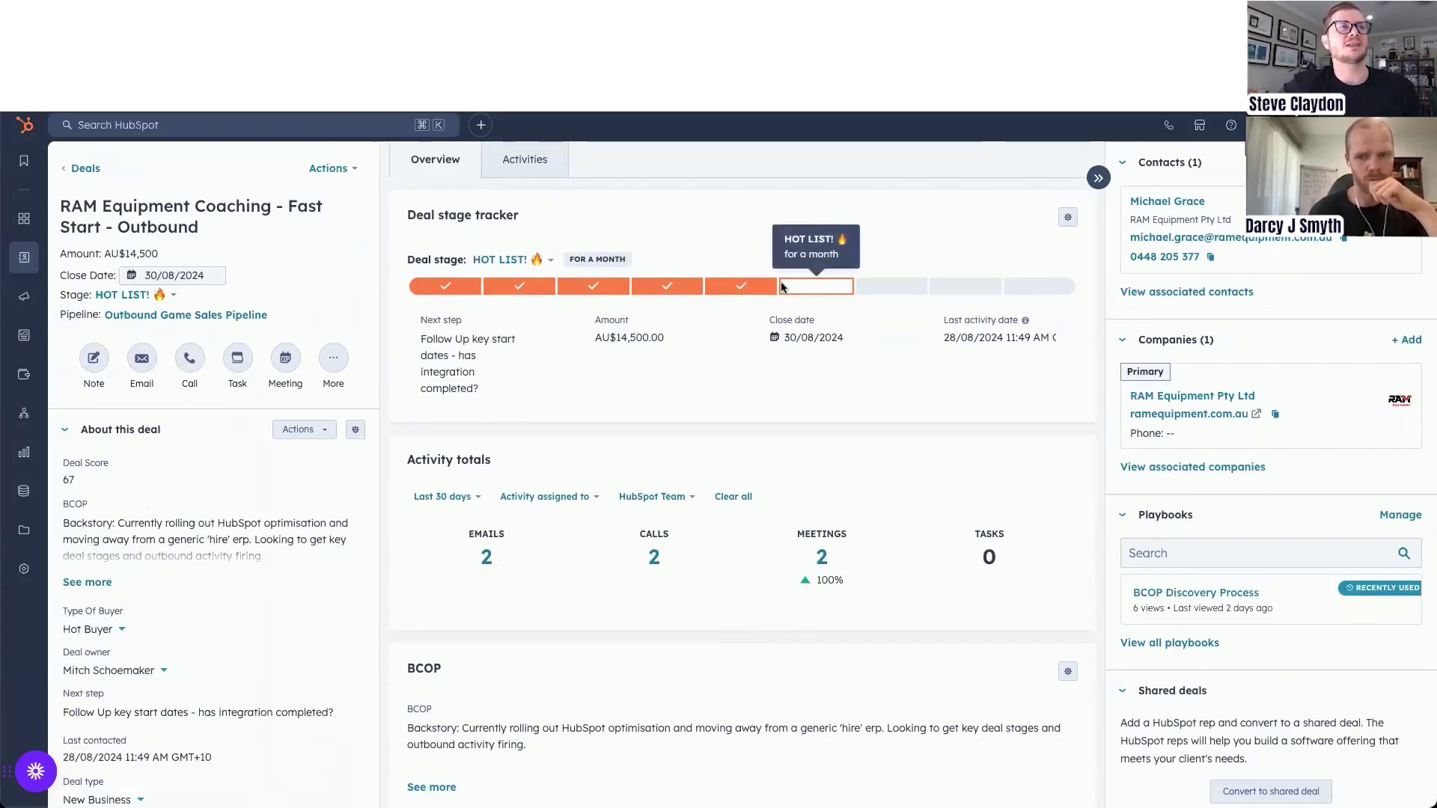
# Step: Set the deal's next step in the Deal stage tracker to "Follow up call regarding text sent"
pyautogui.click(533, 260)
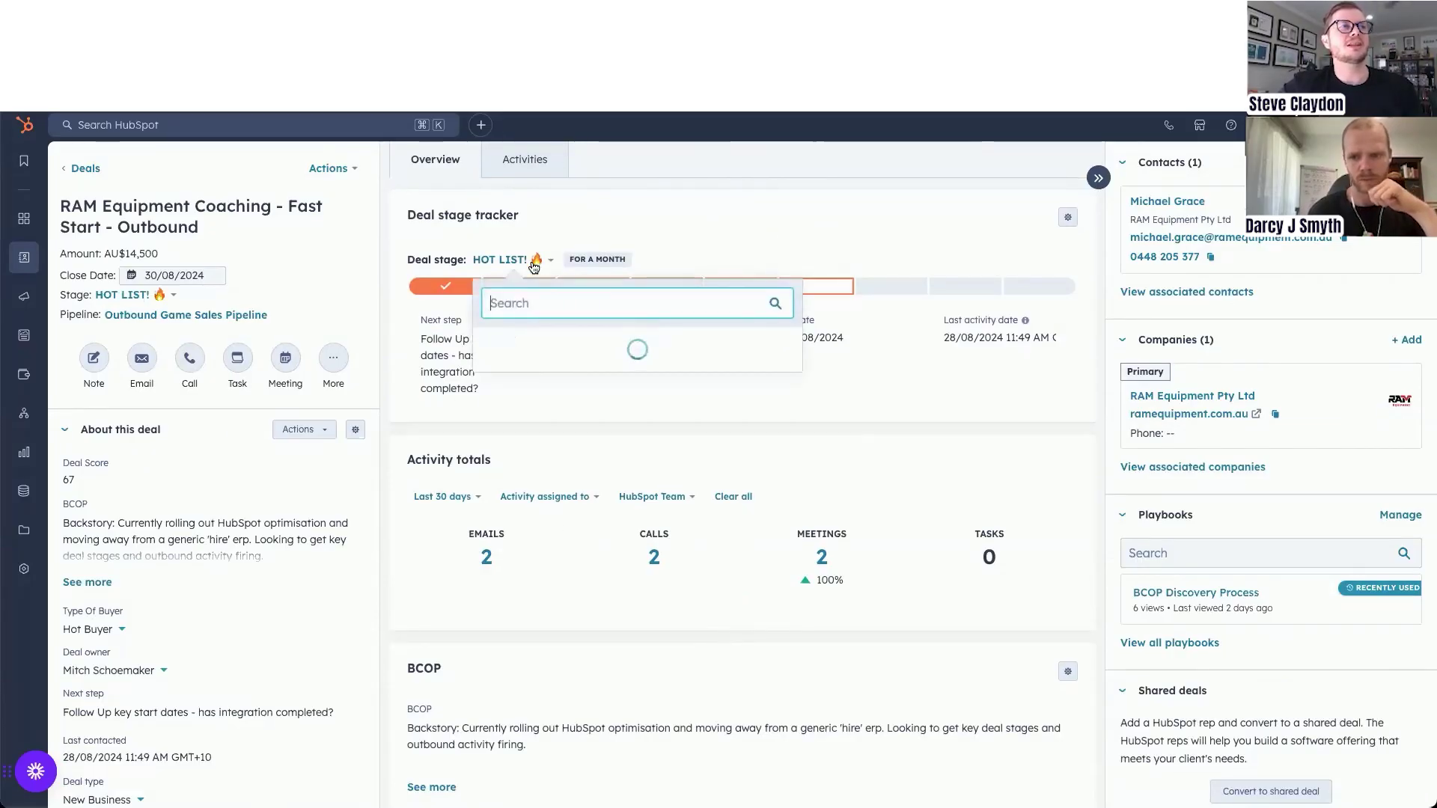
pyautogui.click(612, 215)
pyautogui.moveTo(485, 391); pyautogui.dragTo(419, 345)
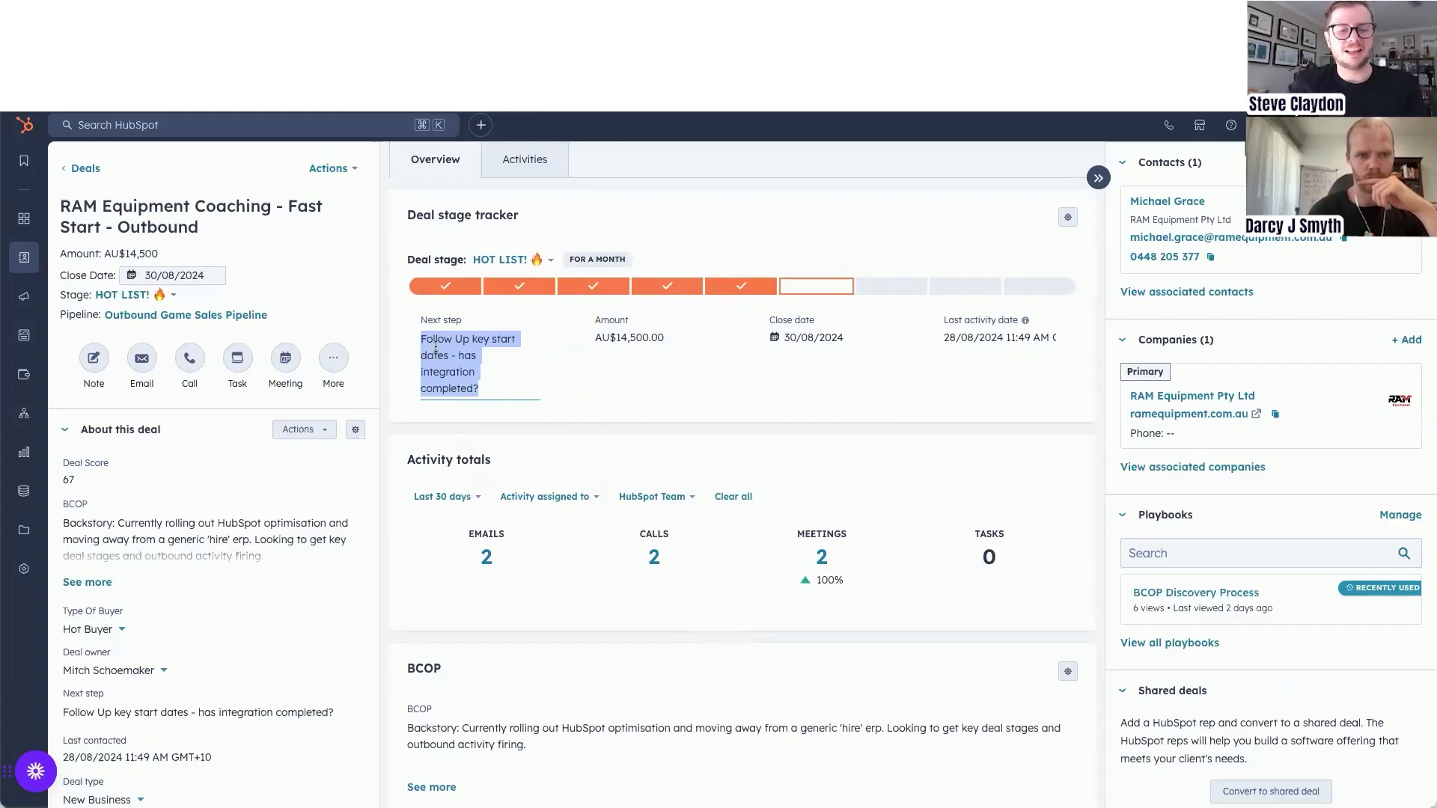
pyautogui.write('Follow up')
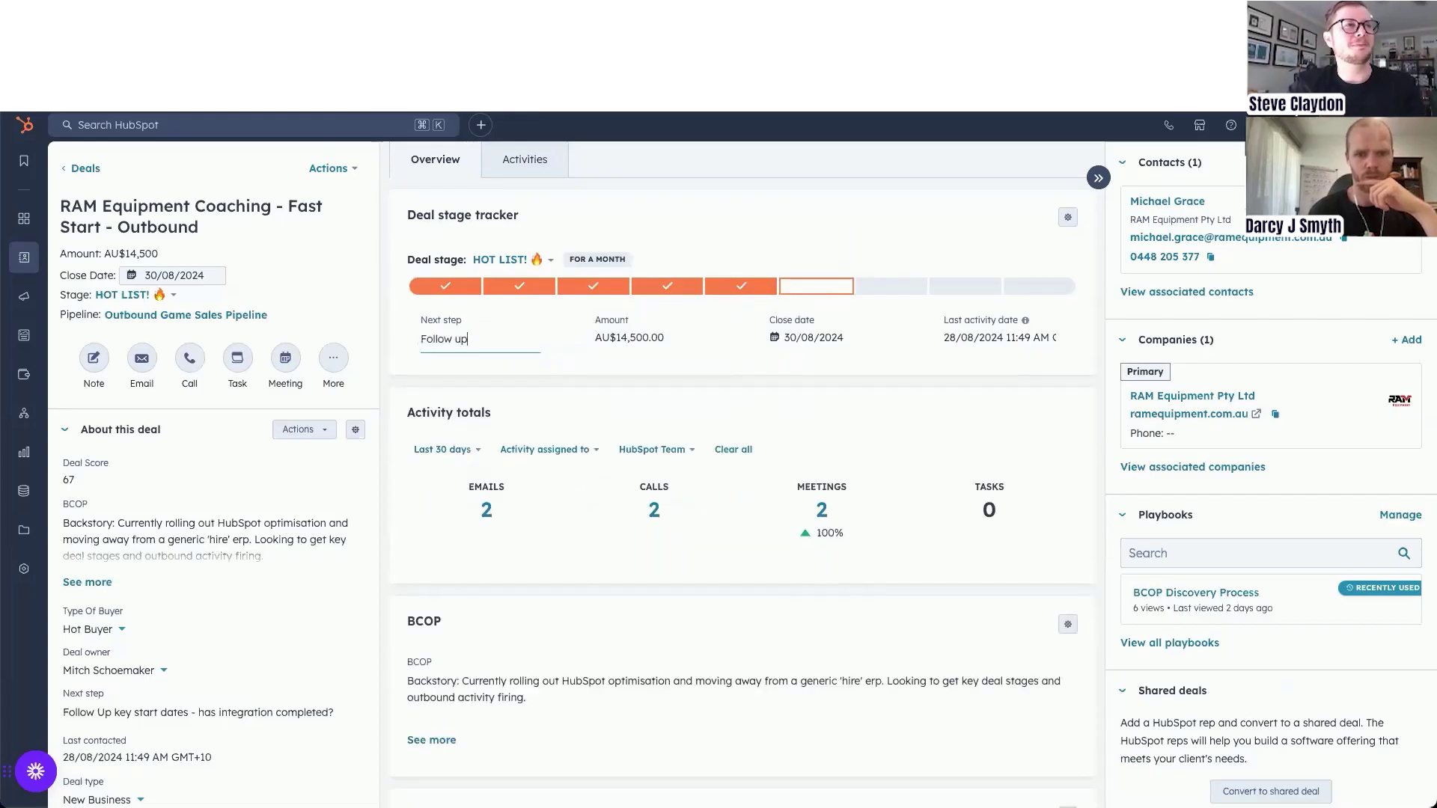
pyautogui.write(' call regarding text sent')
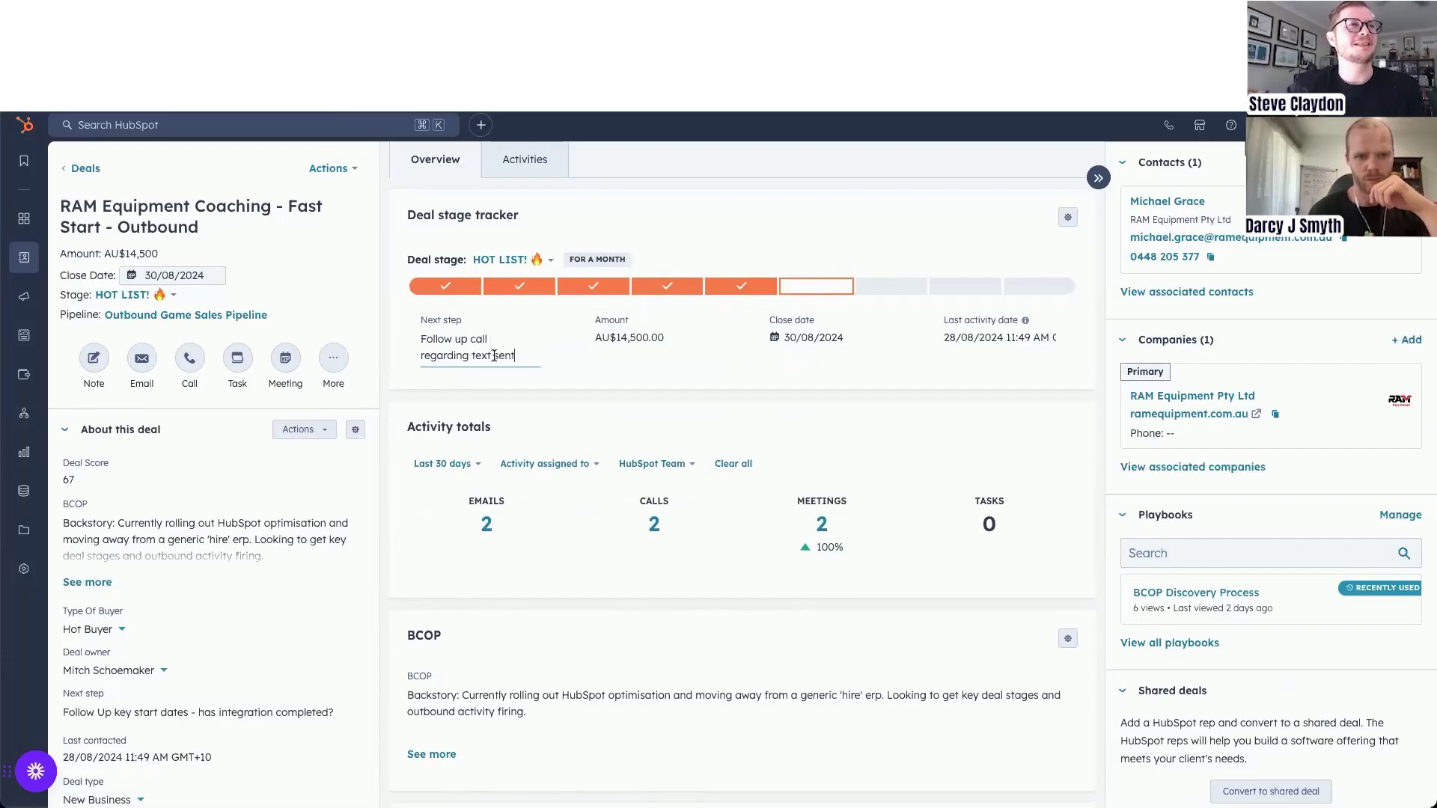
pyautogui.click(582, 392)
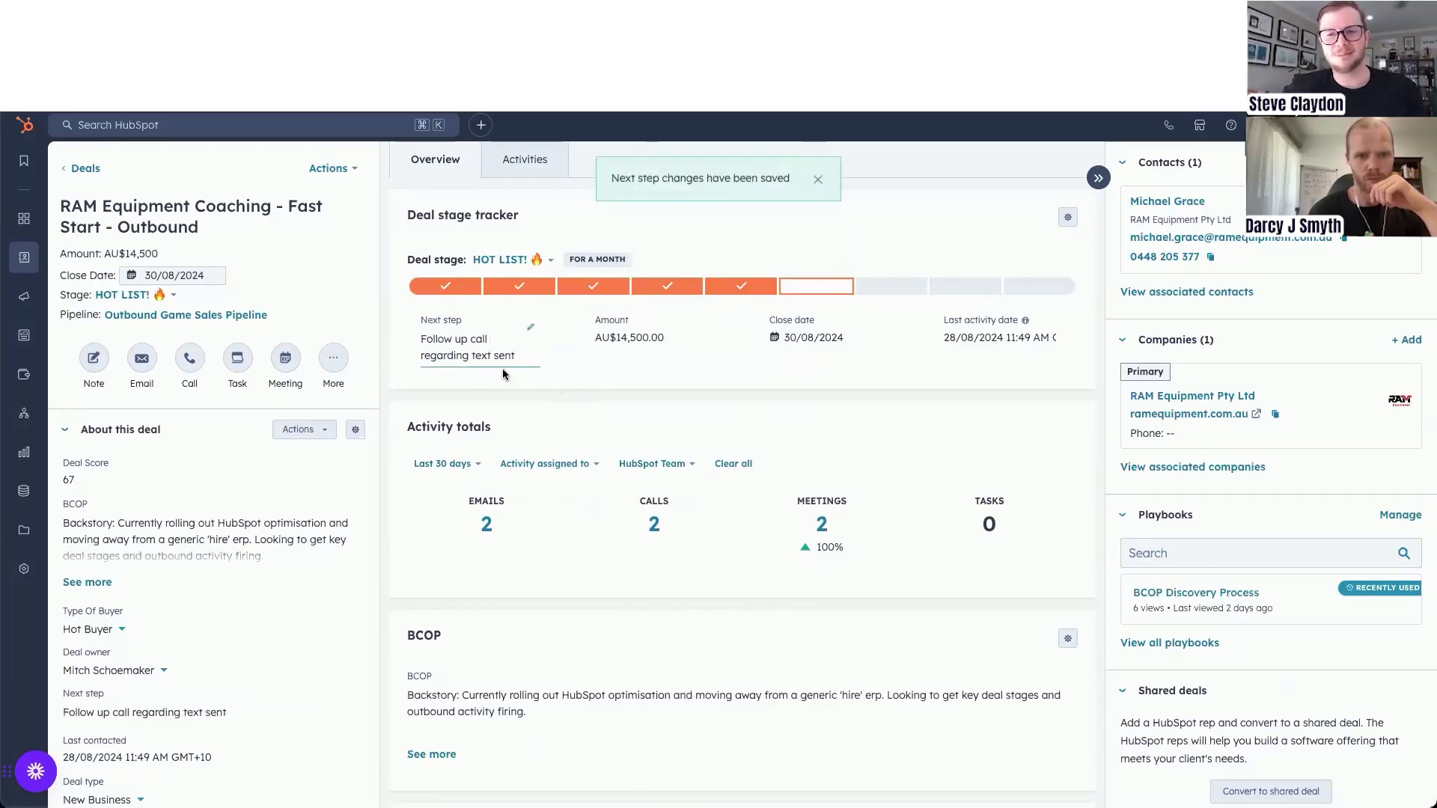
# Step: Check that the tracker's amount and close date can be edited in place, and examine the time spent in the recent stages
pyautogui.click(610, 337)
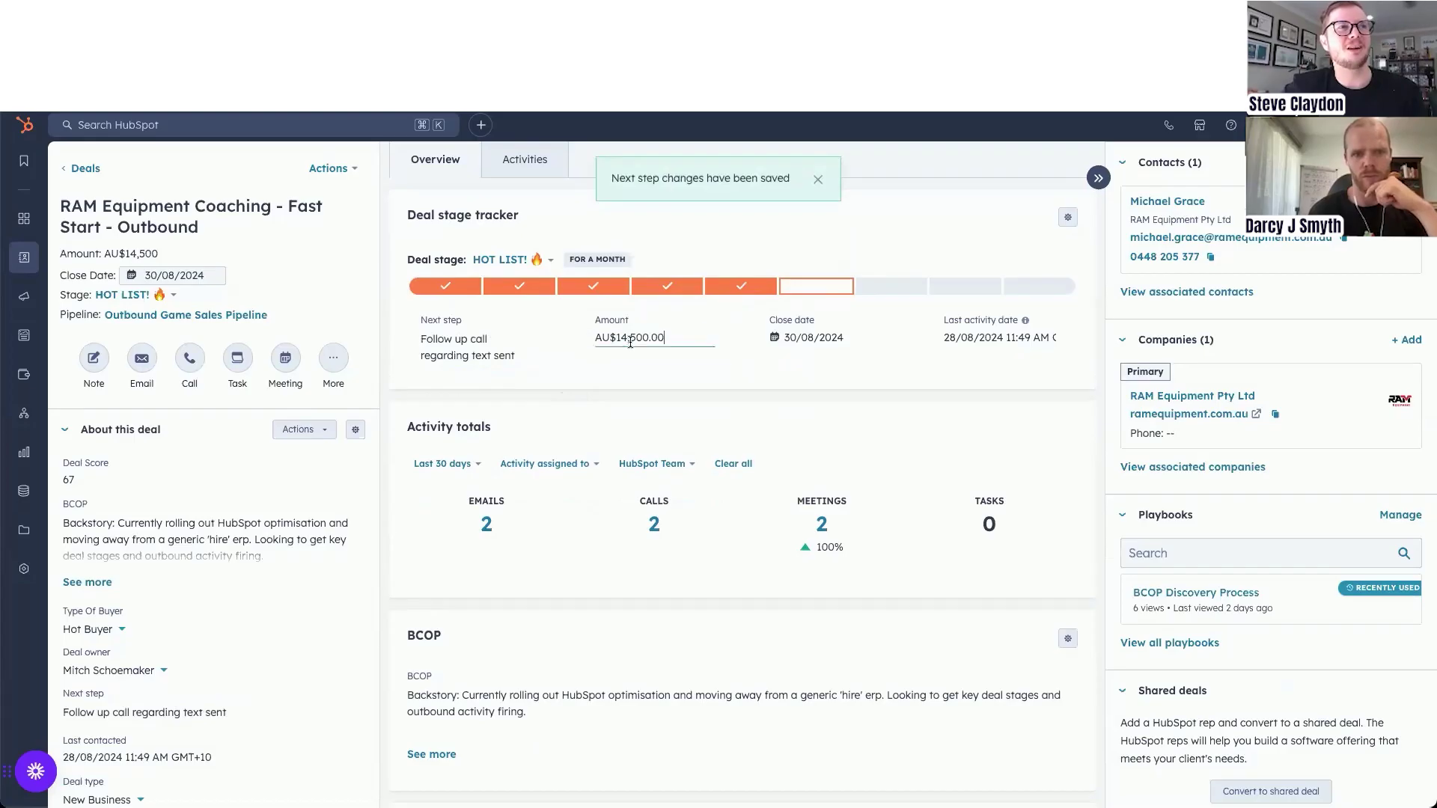
pyautogui.moveTo(665, 342); pyautogui.dragTo(600, 339)
pyautogui.click(638, 364)
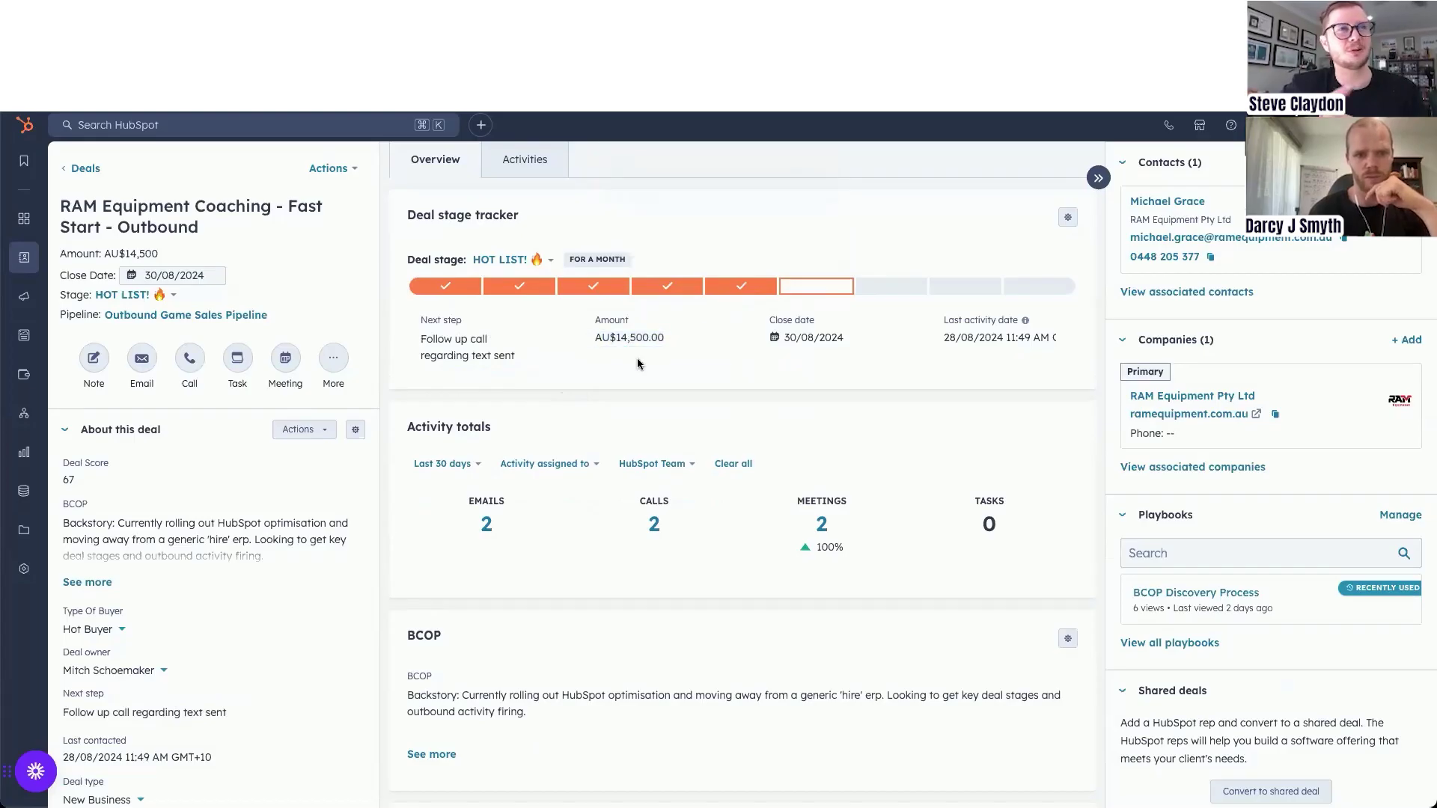
pyautogui.click(805, 338)
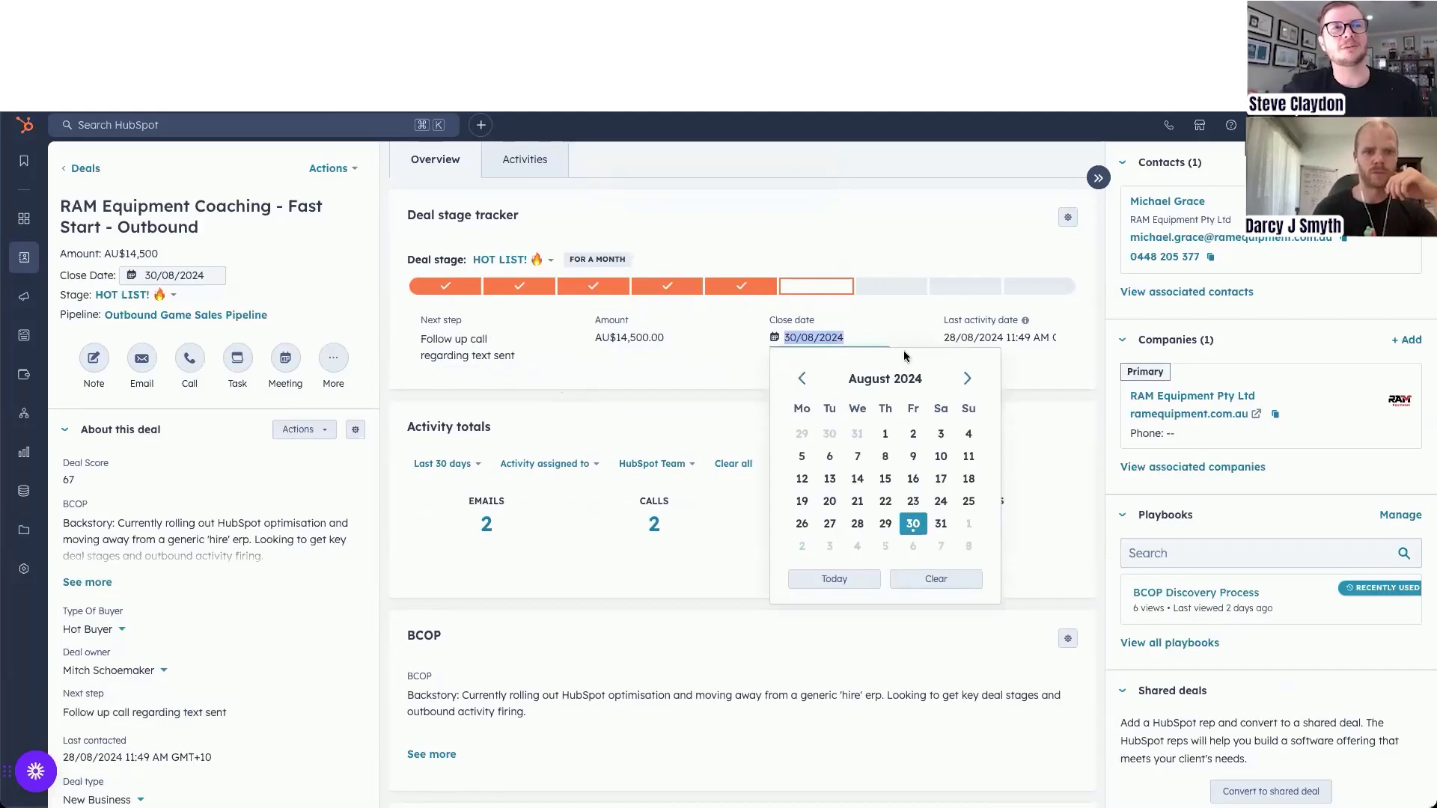
pyautogui.click(740, 339)
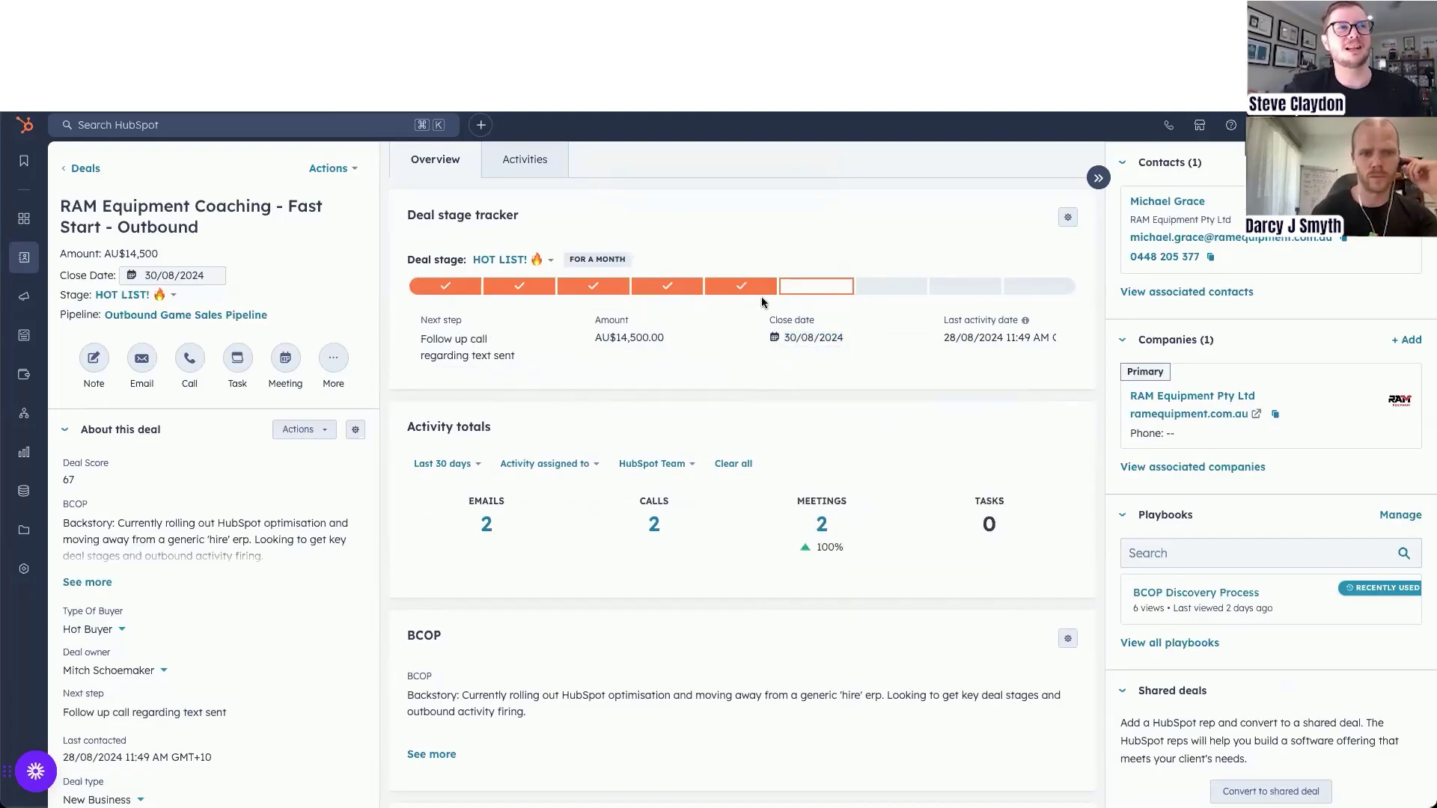
pyautogui.moveTo(743, 289)
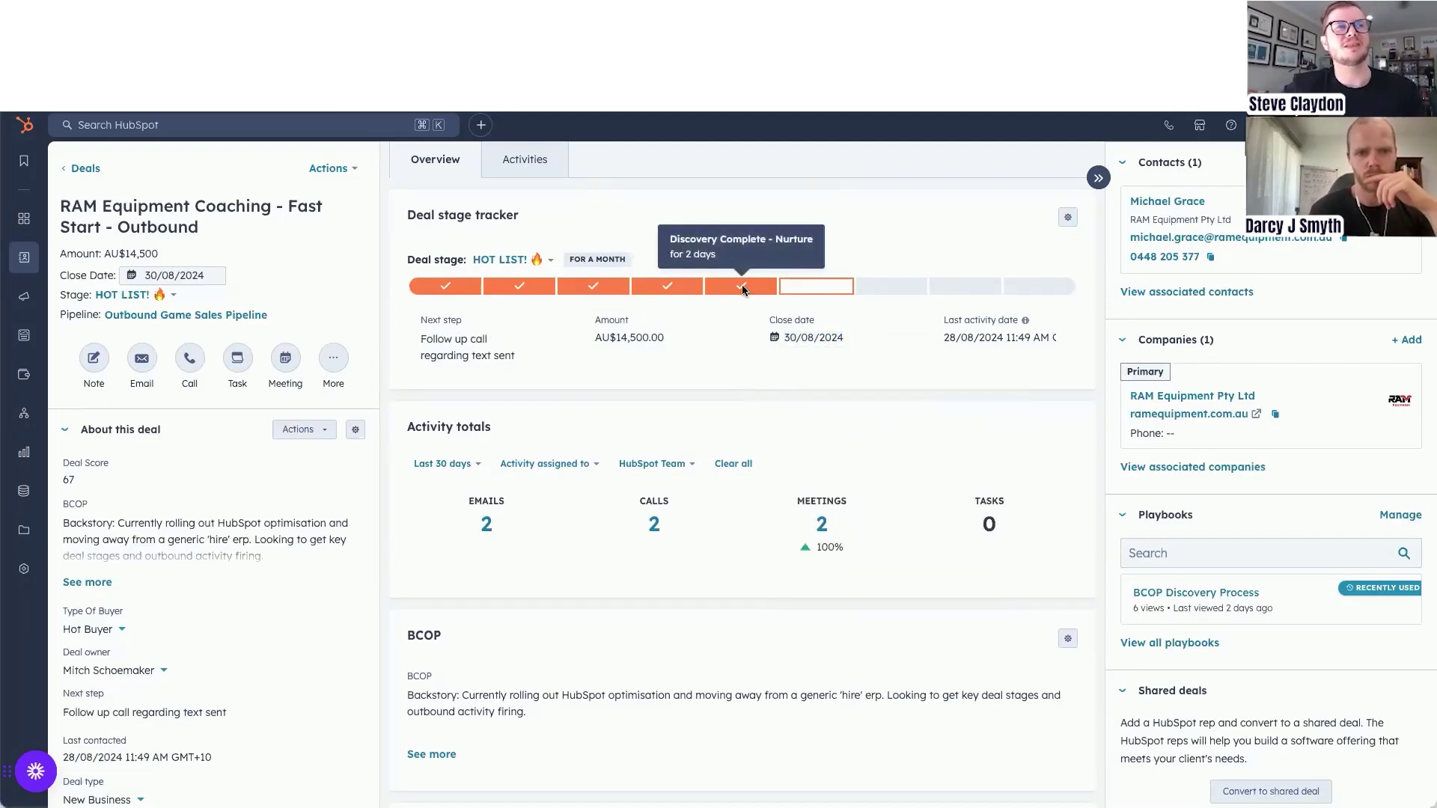
pyautogui.moveTo(798, 284)
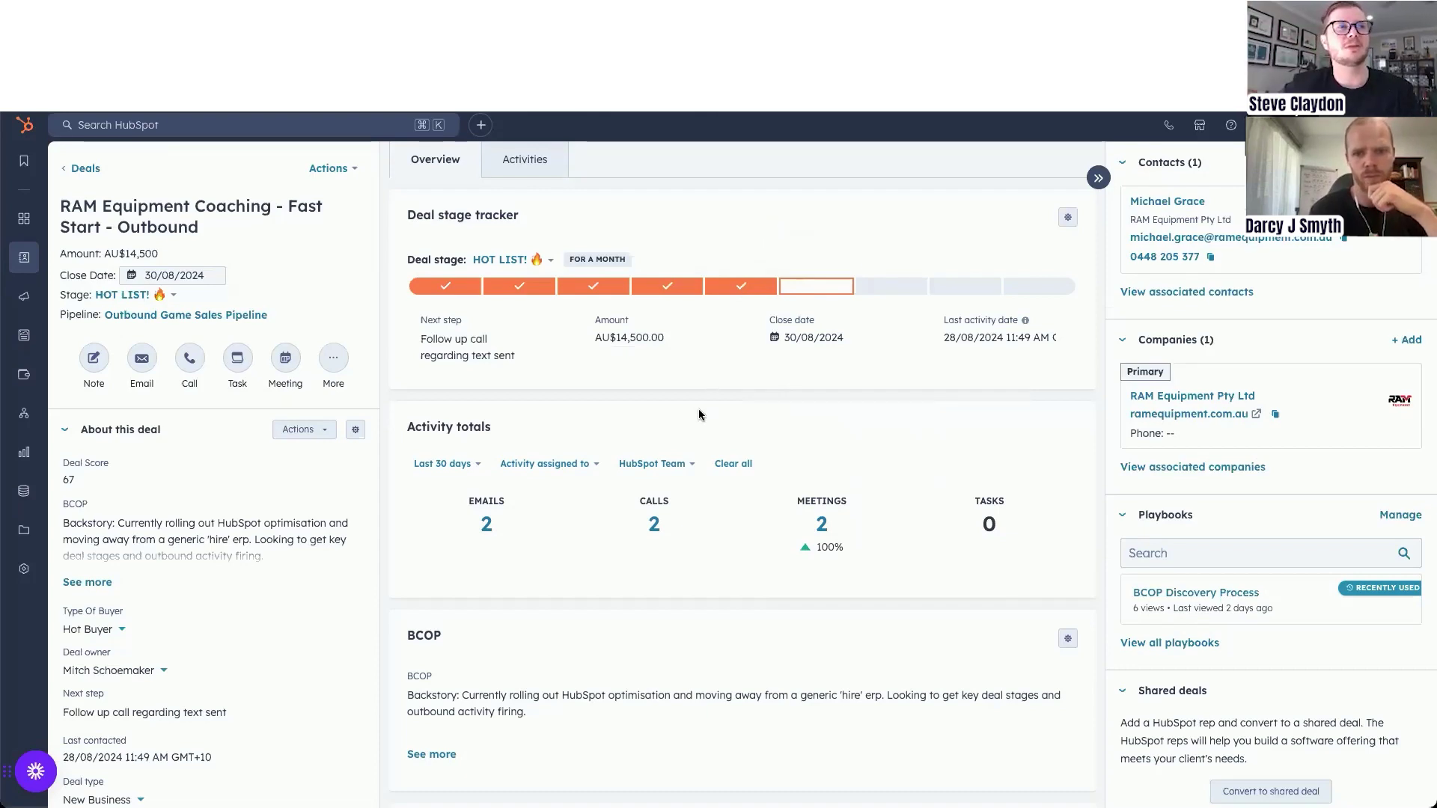
# Step: Add the line "Anything in here" at the end of the BCOP card's text and save it
pyautogui.scroll(-1, 717, 443)
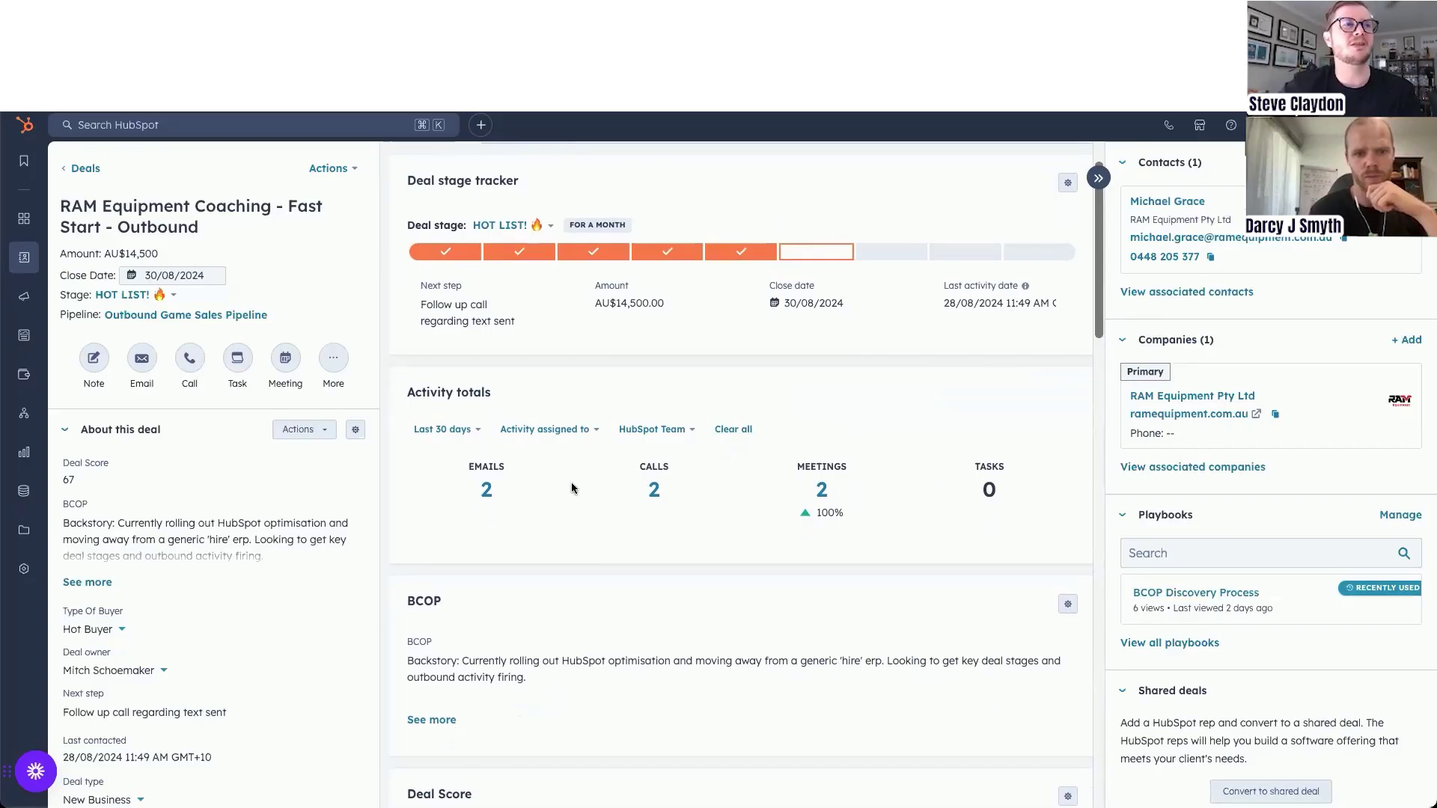
pyautogui.scroll(-3, 572, 487)
pyautogui.moveTo(608, 539)
pyautogui.scroll(-1, 607, 538)
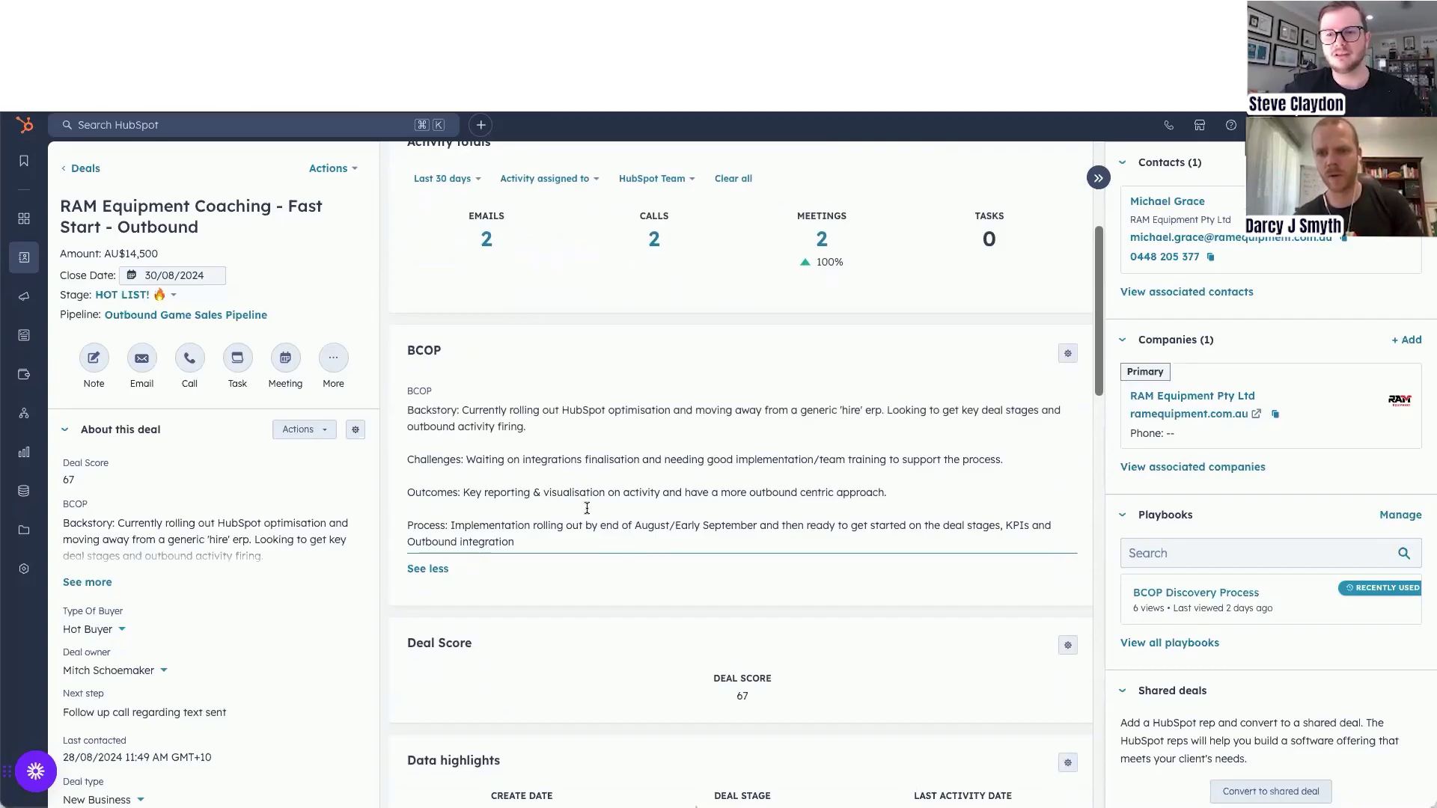
pyautogui.scroll(-5, 592, 497)
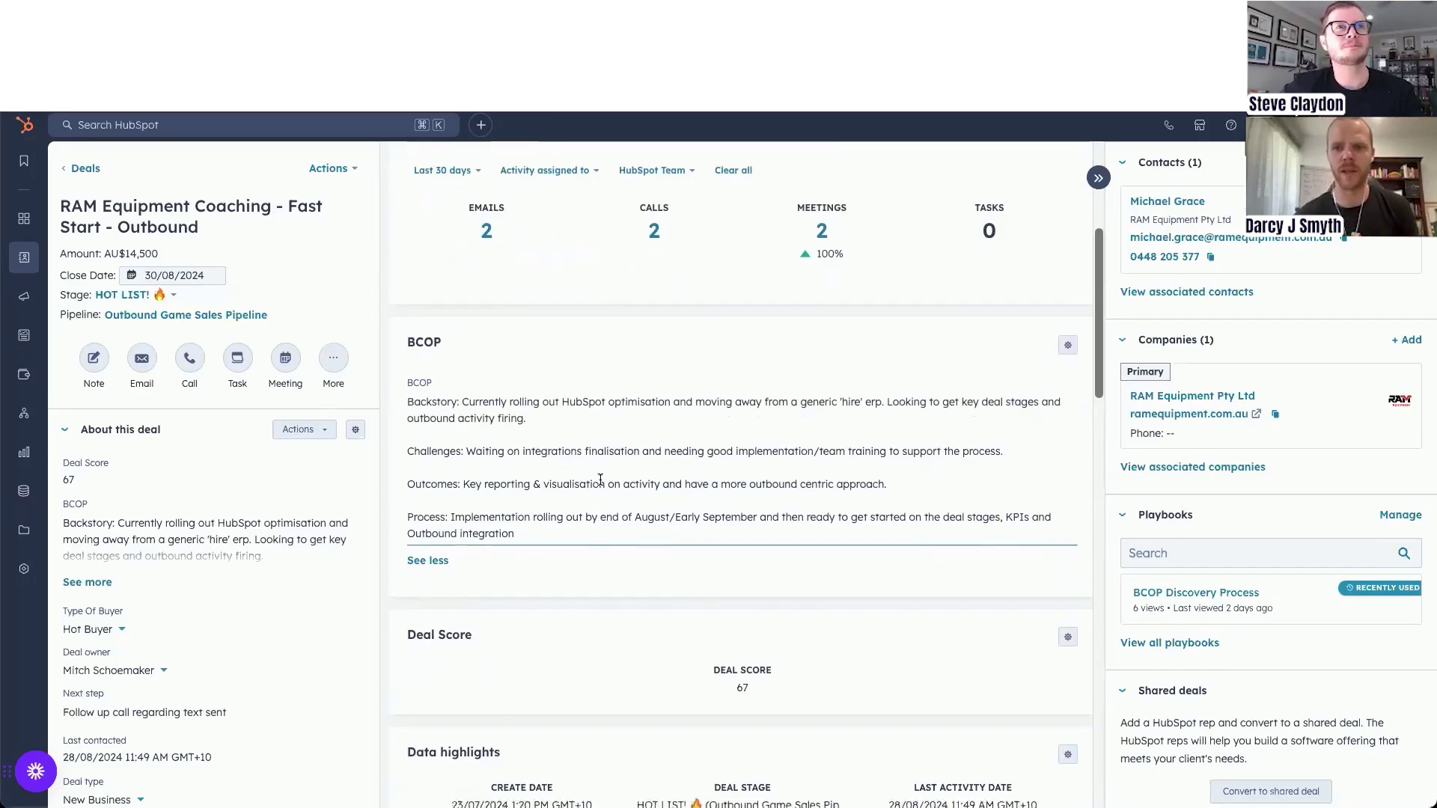
pyautogui.scroll(5, 599, 485)
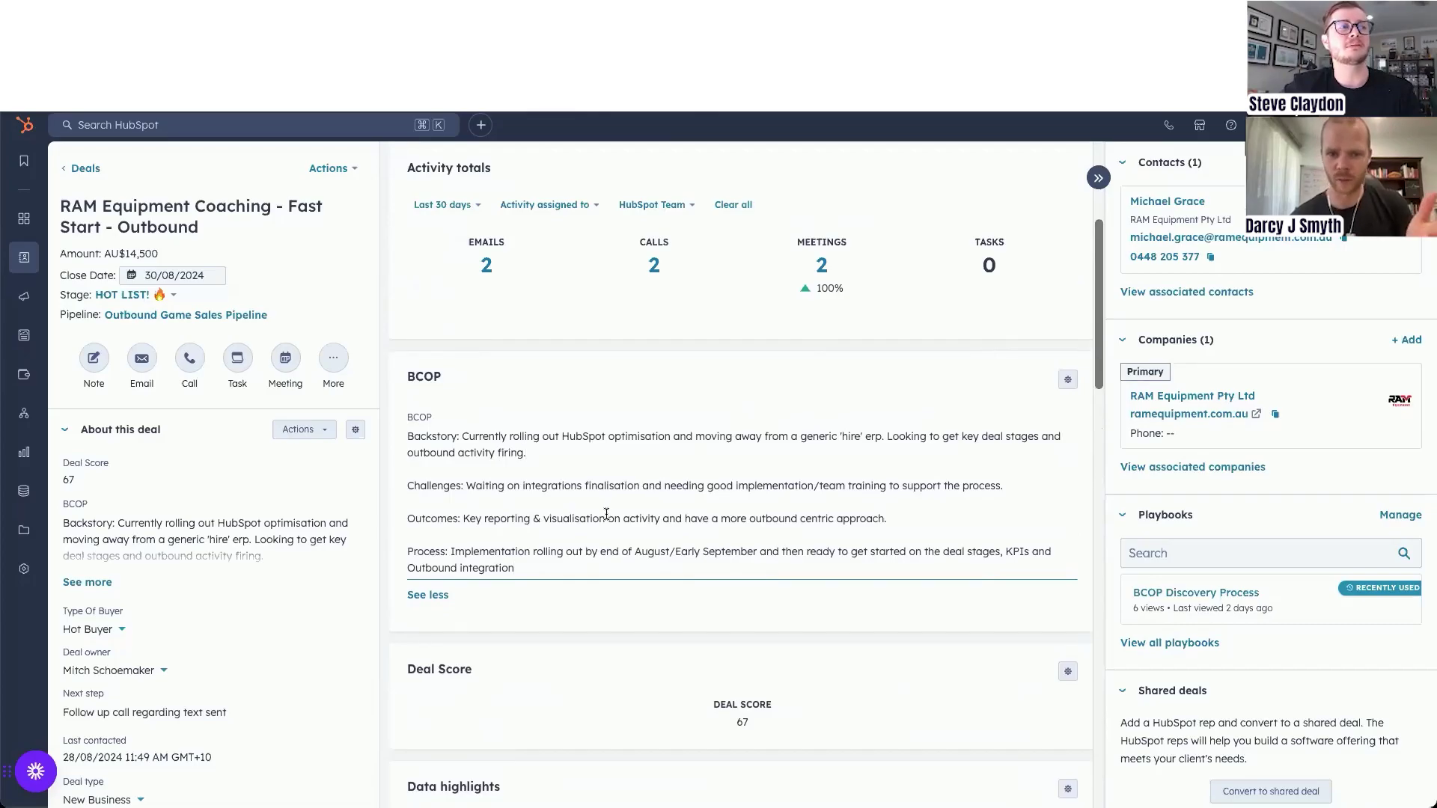
pyautogui.press('Return')
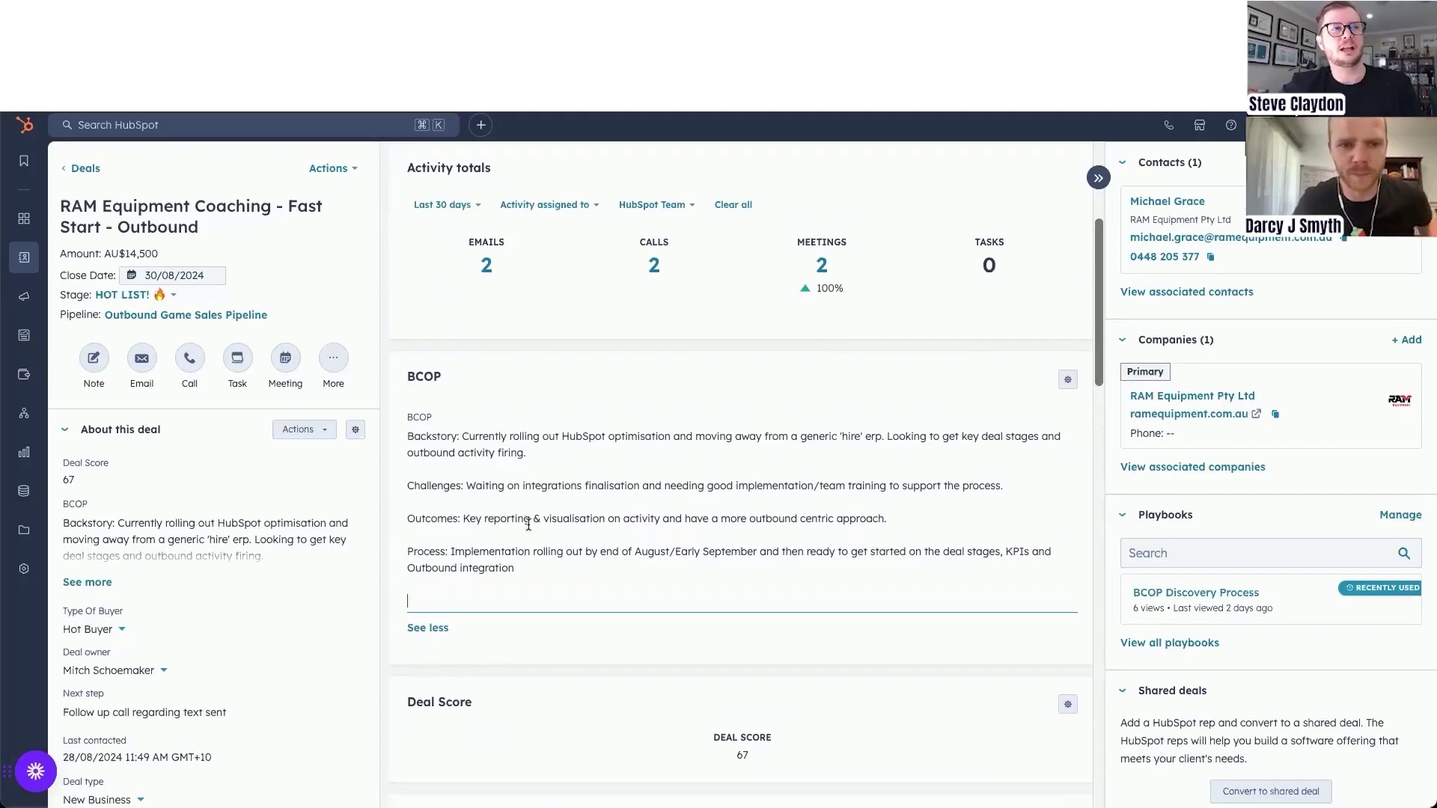
pyautogui.press('super+a')
pyautogui.click(417, 598)
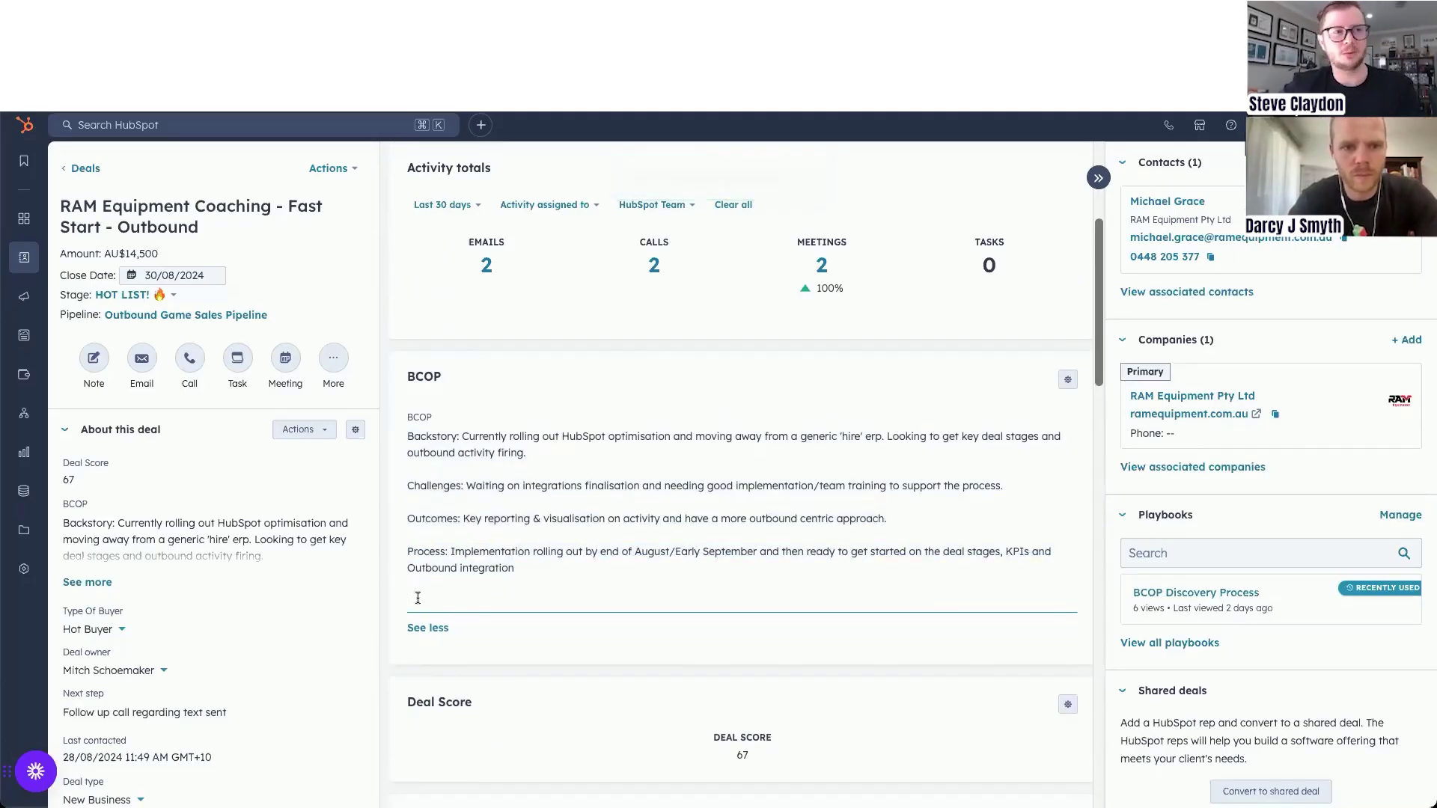
pyautogui.write('Anything in here')
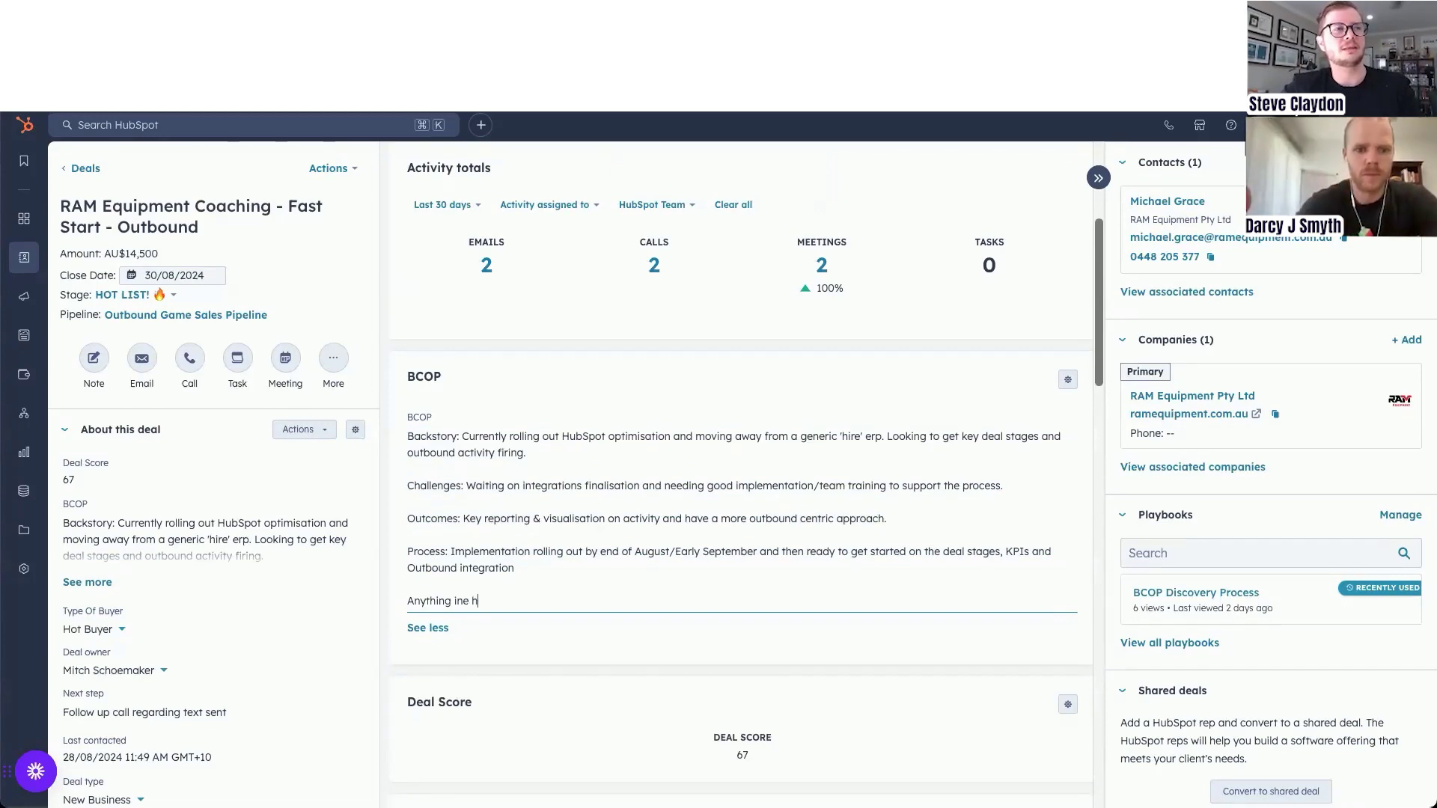
pyautogui.click(487, 333)
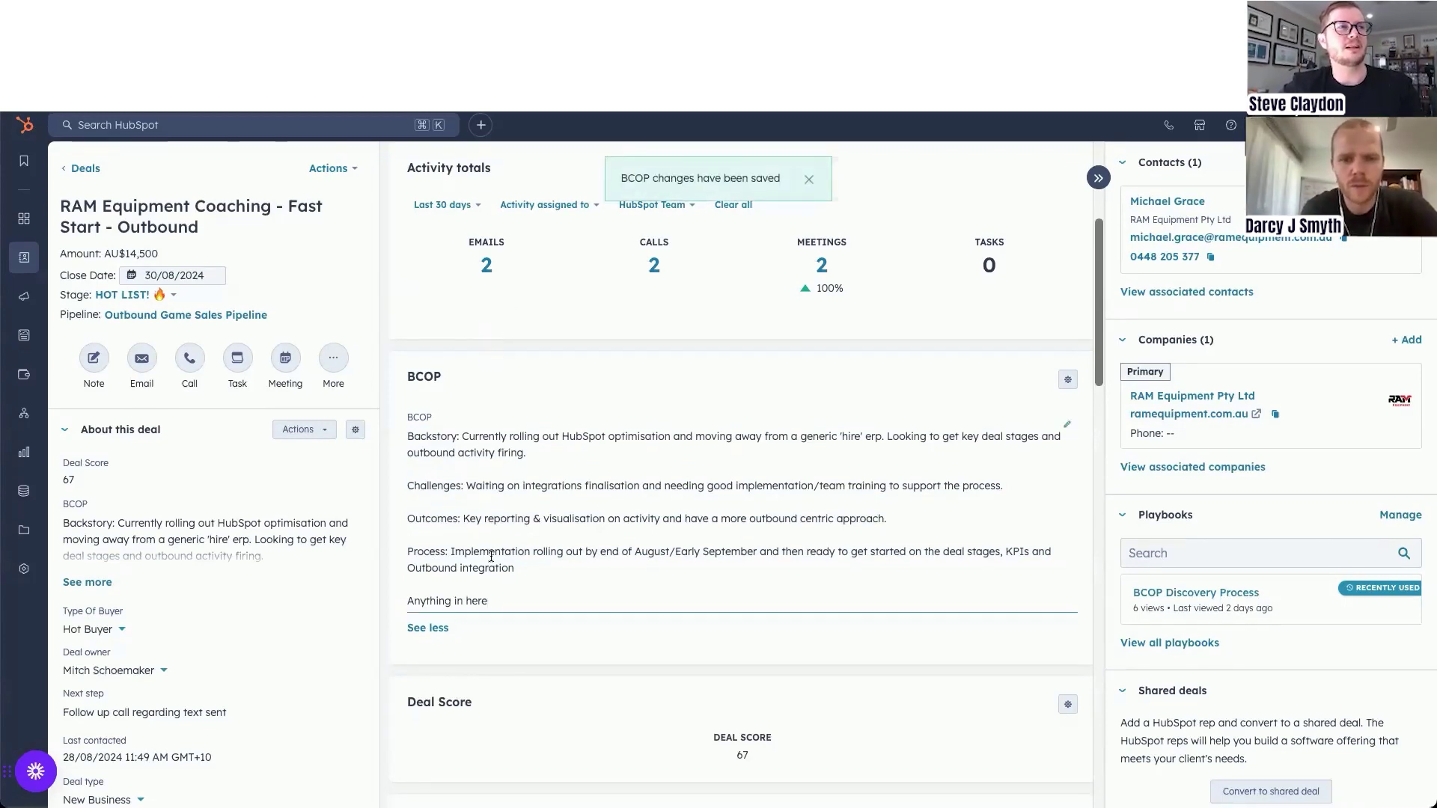
# Step: Review the expanded BCOP text and other properties under About this deal, including the Type Of Buyer options
pyautogui.click(232, 558)
pyautogui.scroll(-2, 185, 659)
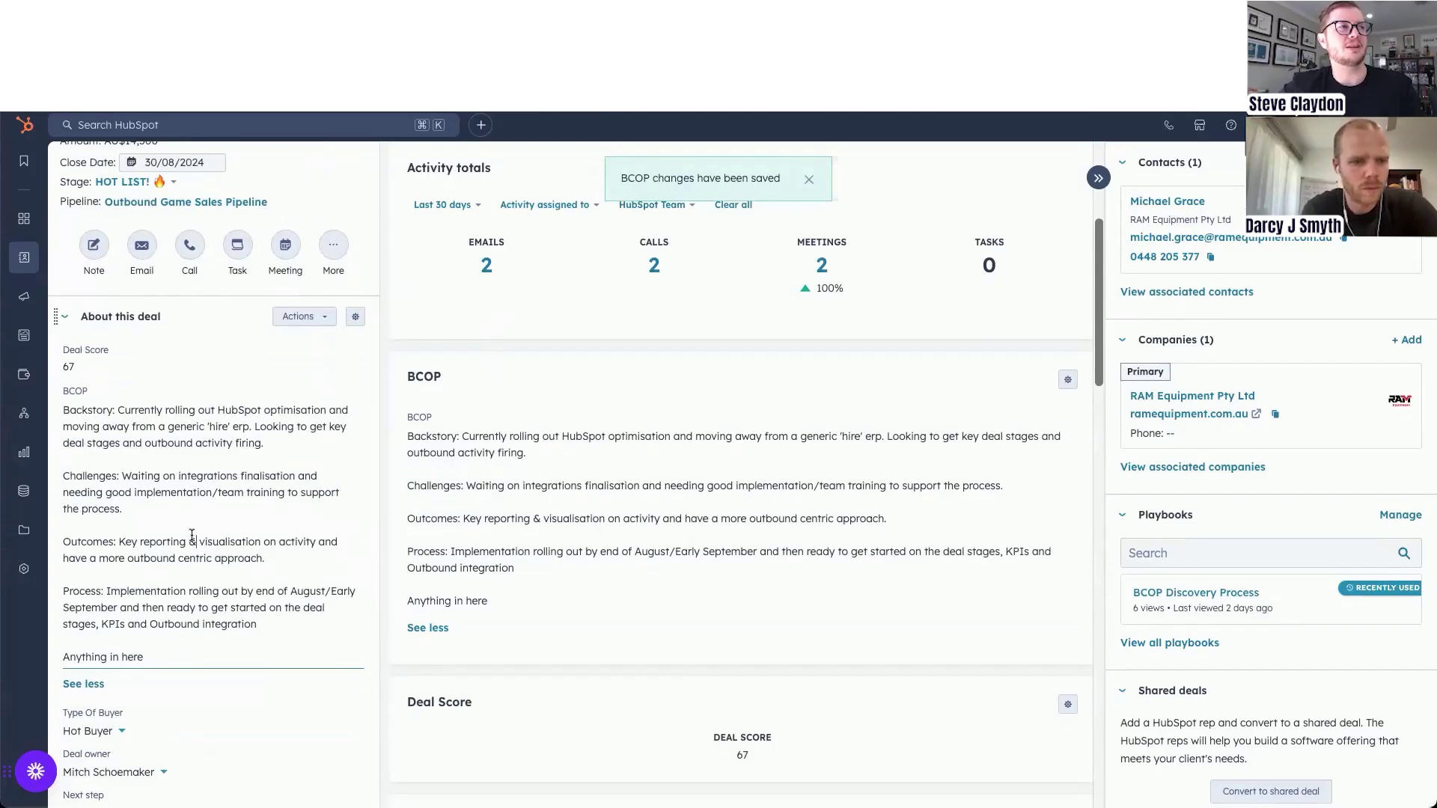
pyautogui.scroll(-4, 125, 555)
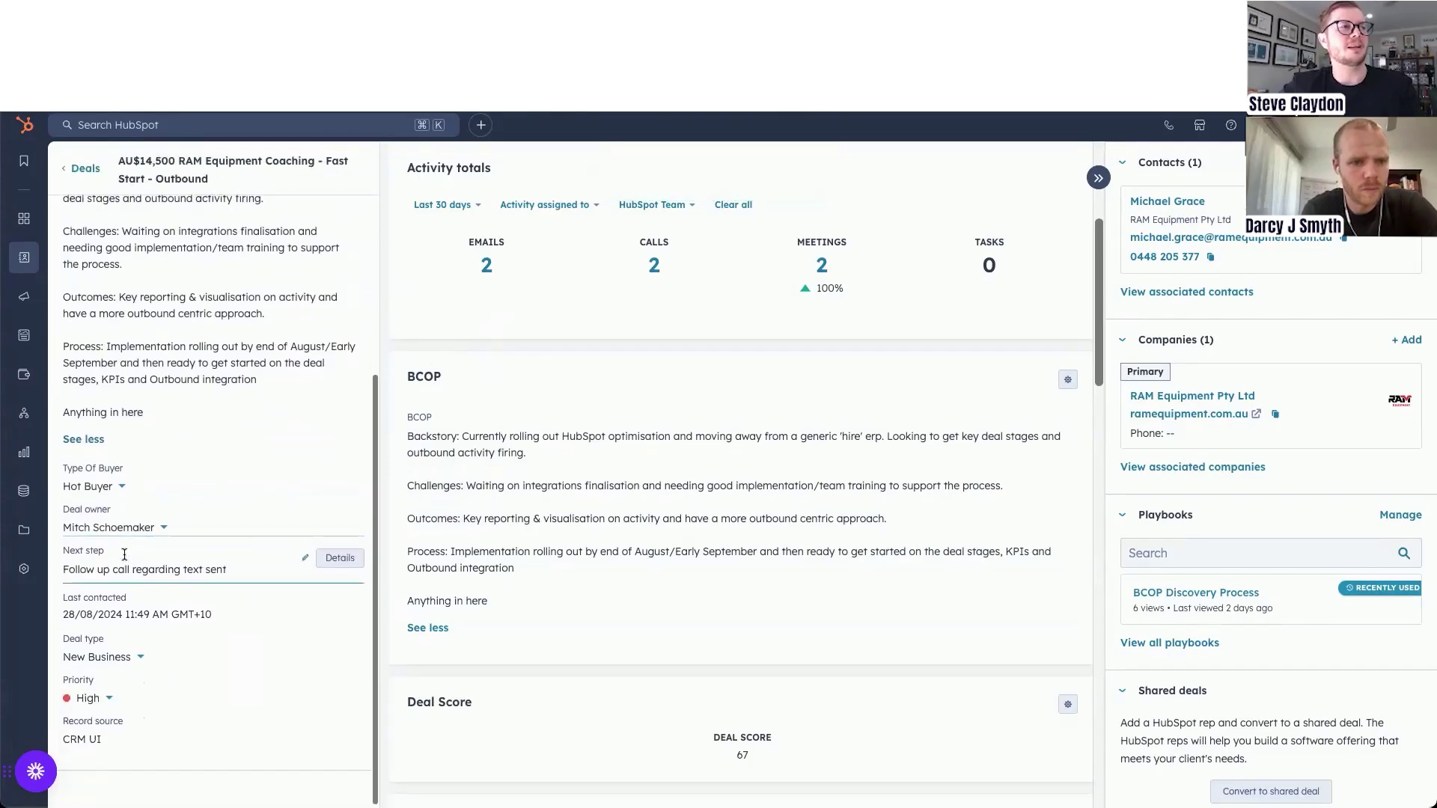
pyautogui.click(119, 487)
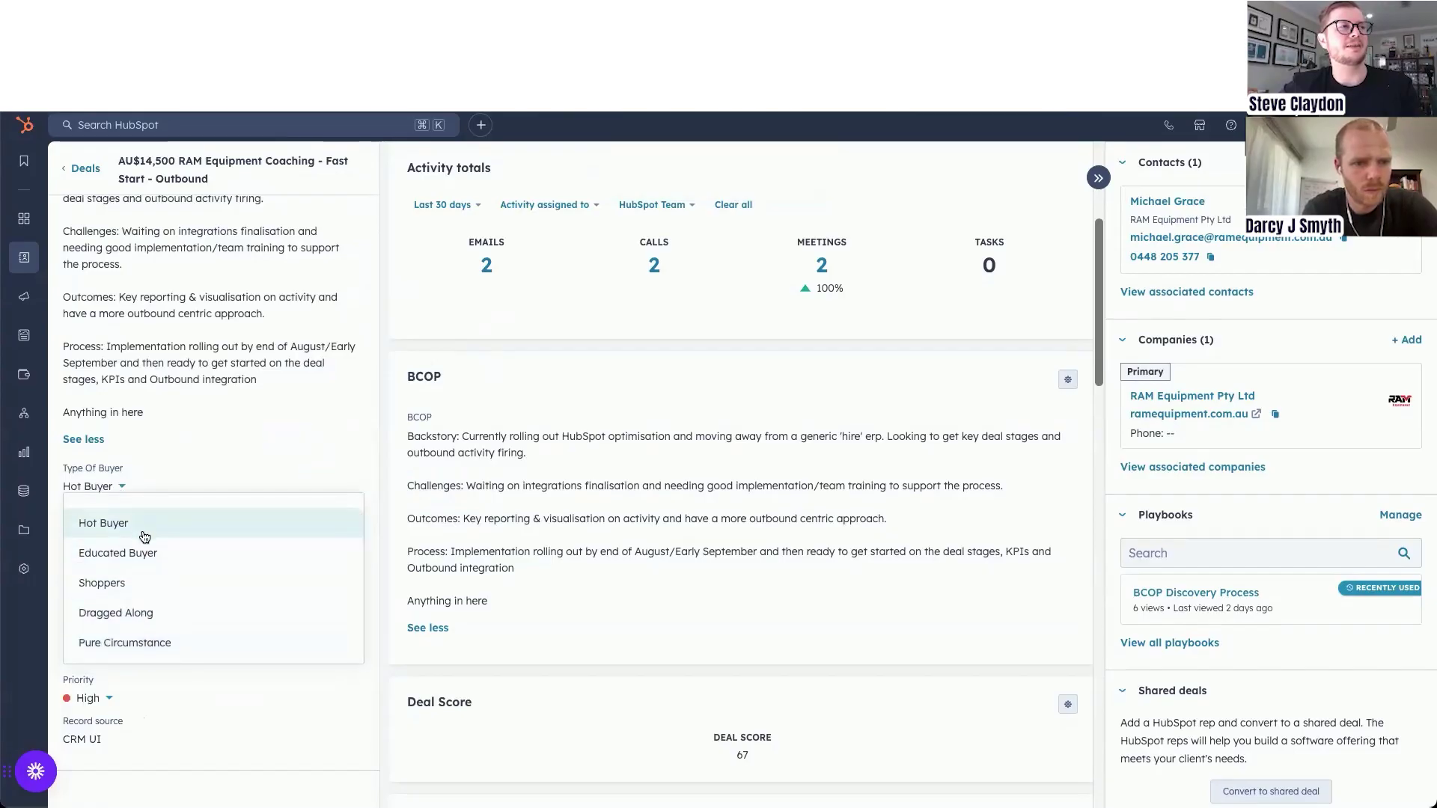
pyautogui.click(192, 466)
pyautogui.scroll(5, 241, 276)
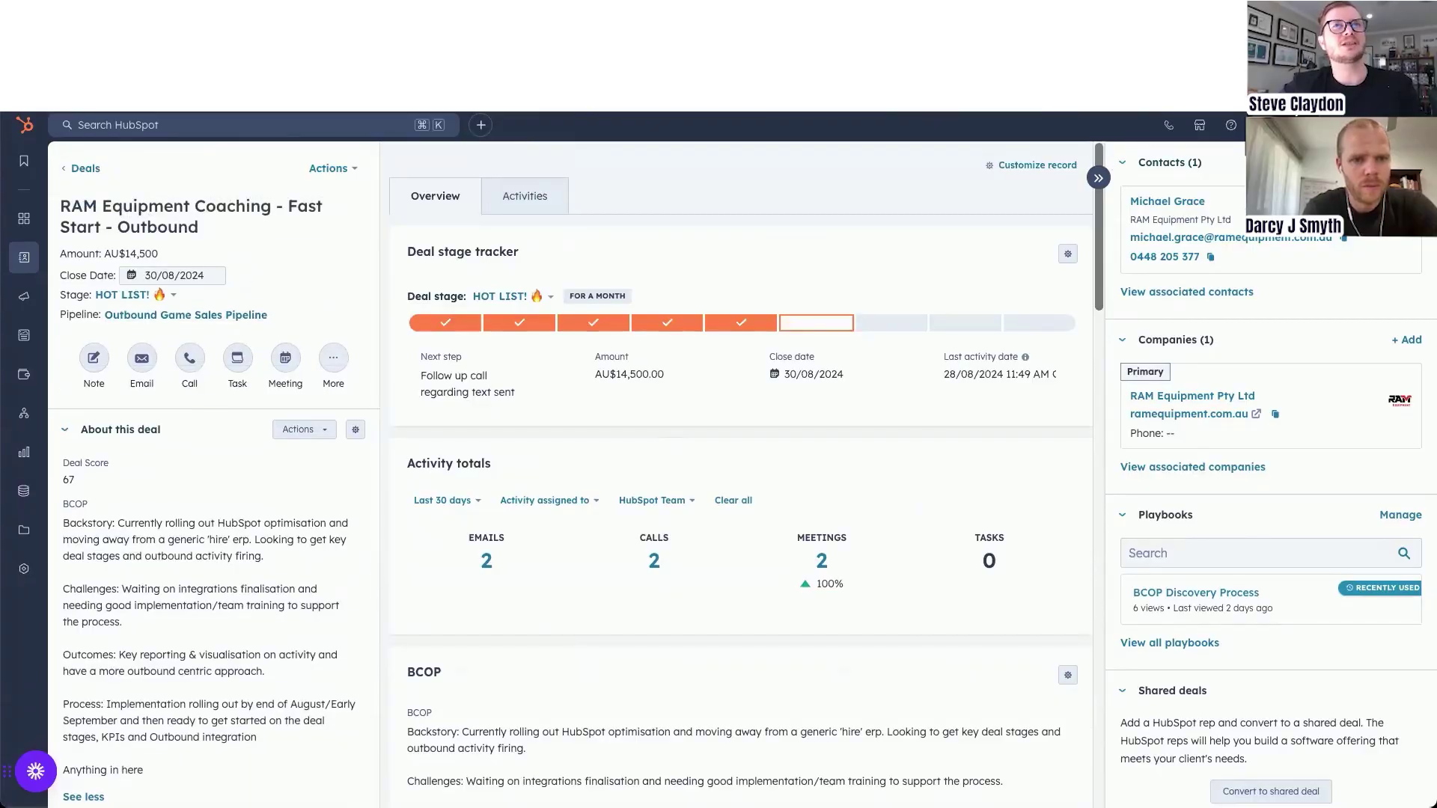
# Step: Go from customizing the deal record to the account's Properties settings
pyautogui.click(1033, 165)
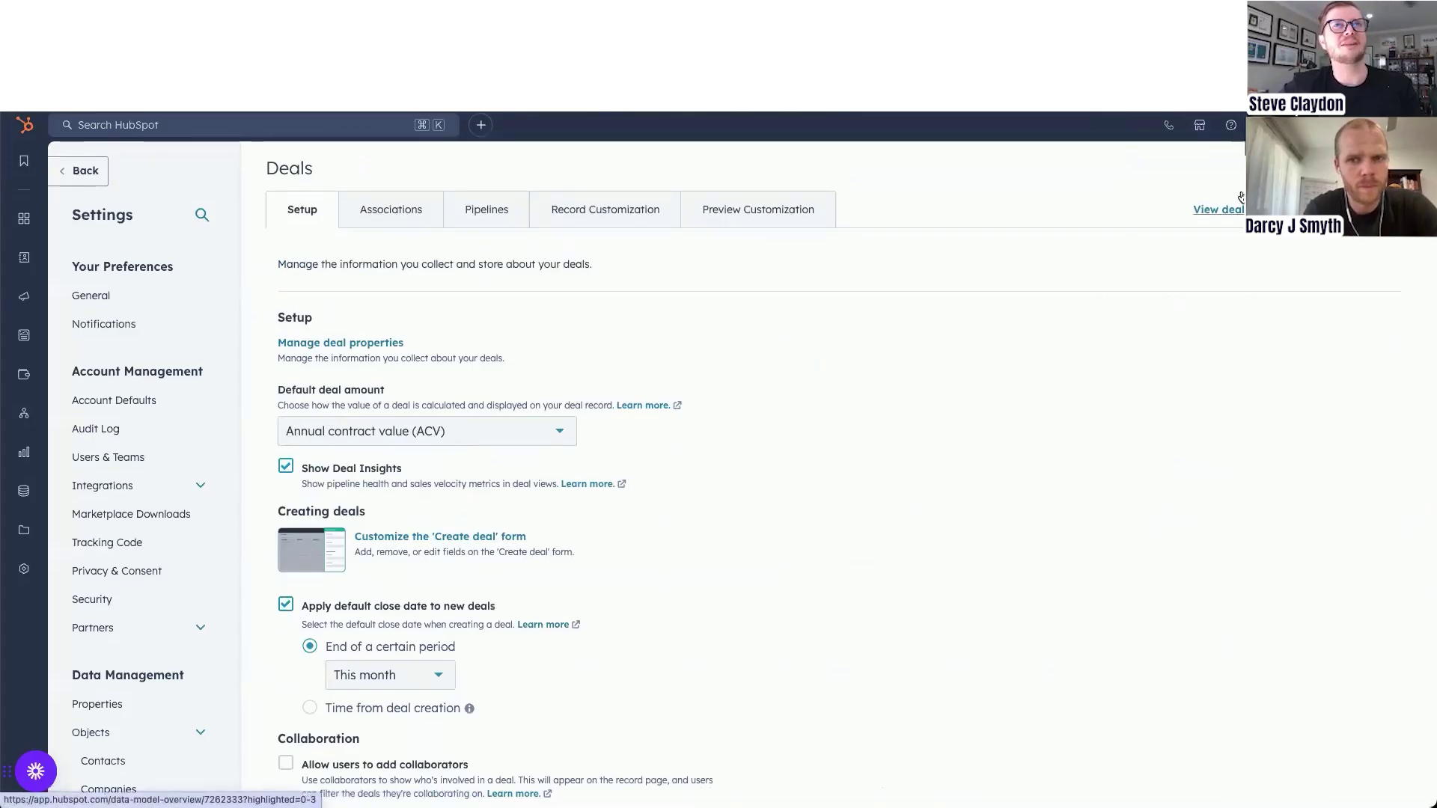
pyautogui.scroll(-3, 187, 523)
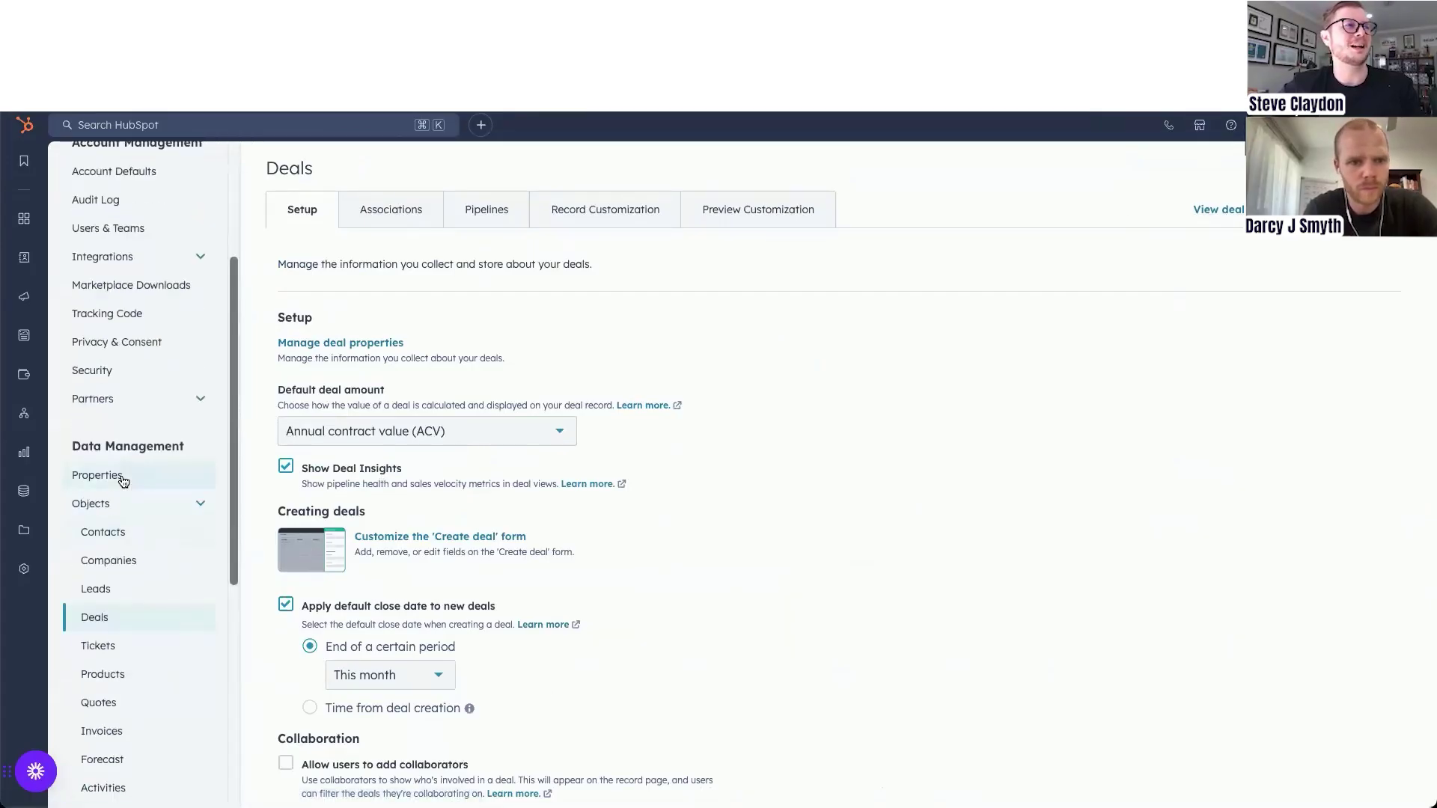
pyautogui.click(123, 478)
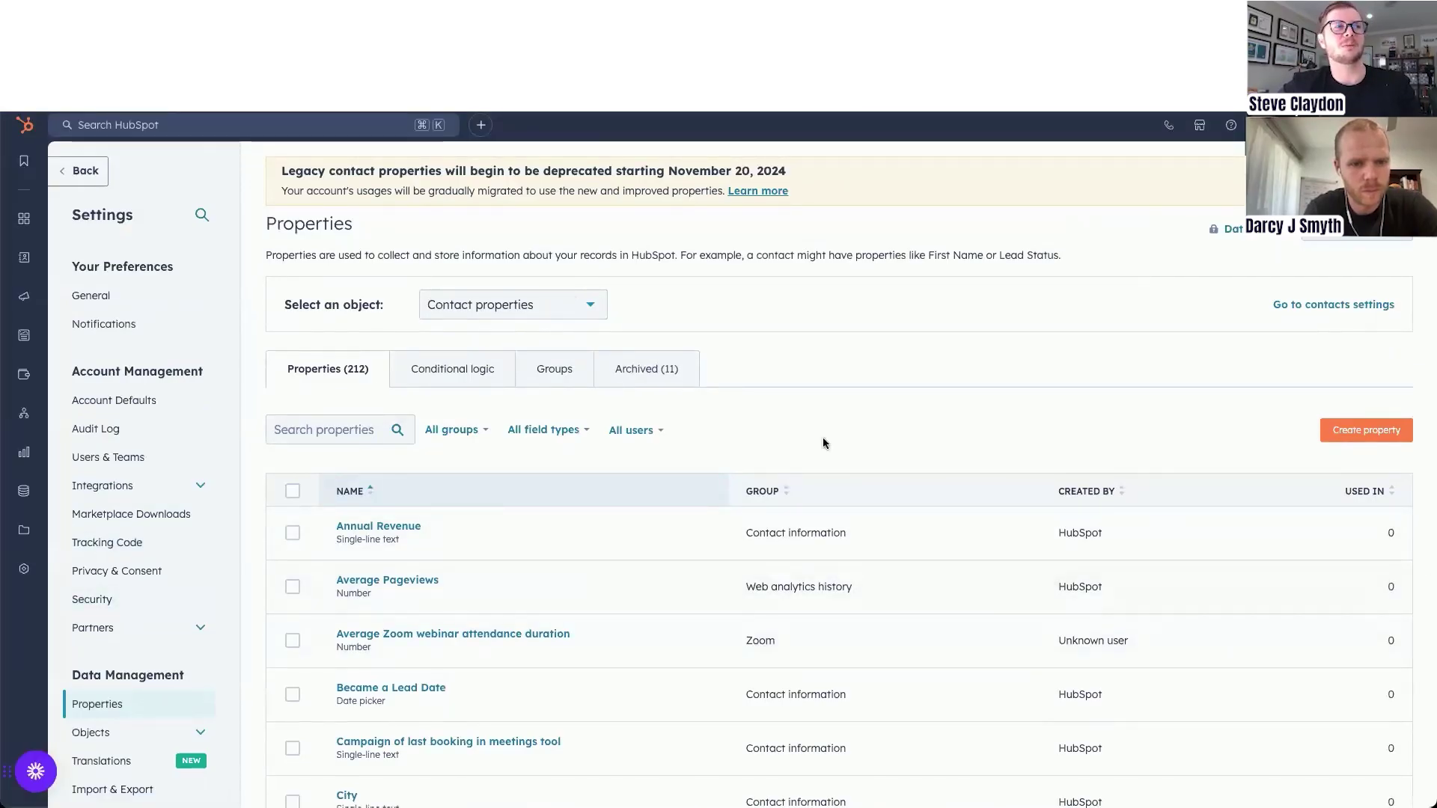
pyautogui.scroll(-1, 823, 443)
pyautogui.scroll(-1, 1010, 405)
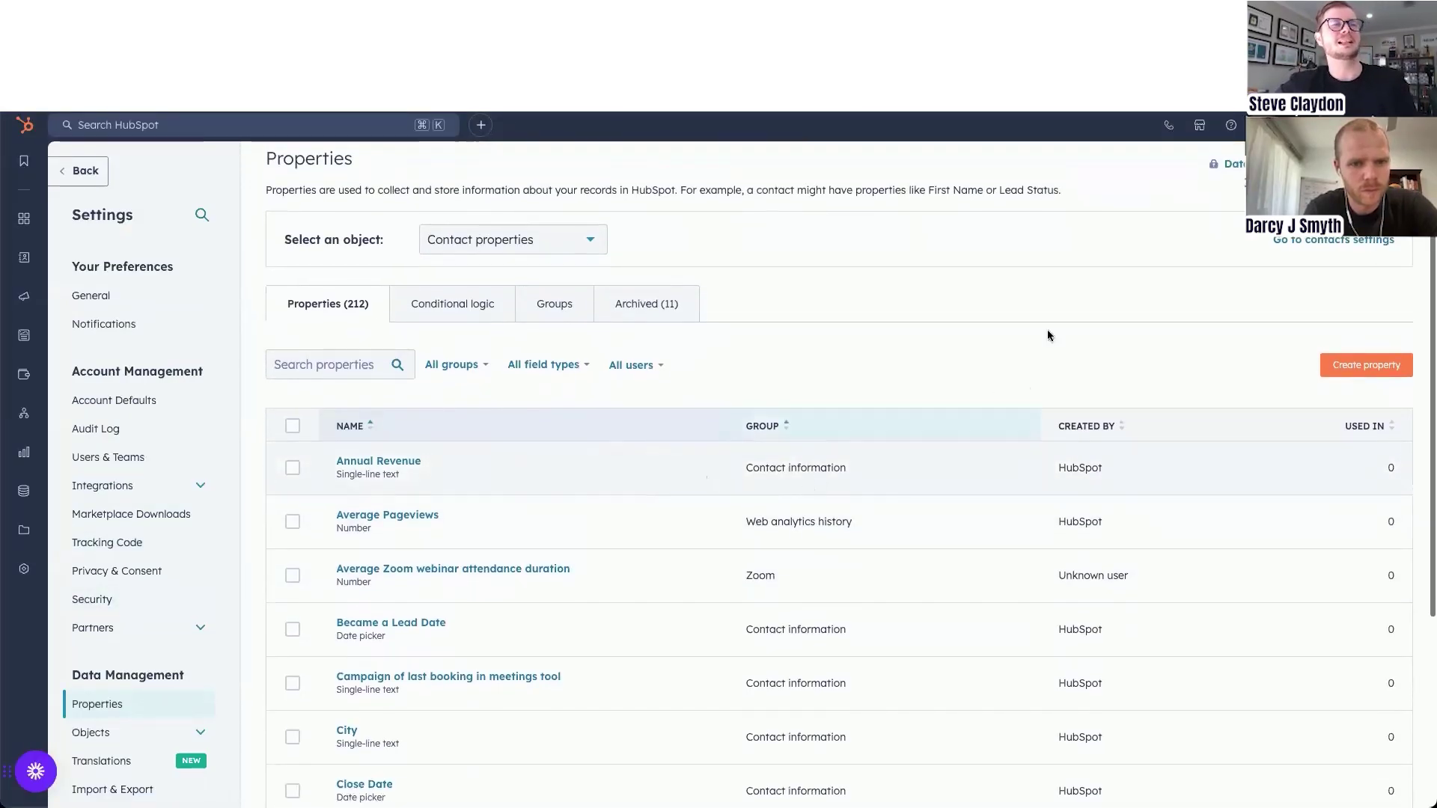
# Step: Start a new property for the Deal object type in the Deal information group
pyautogui.click(1347, 367)
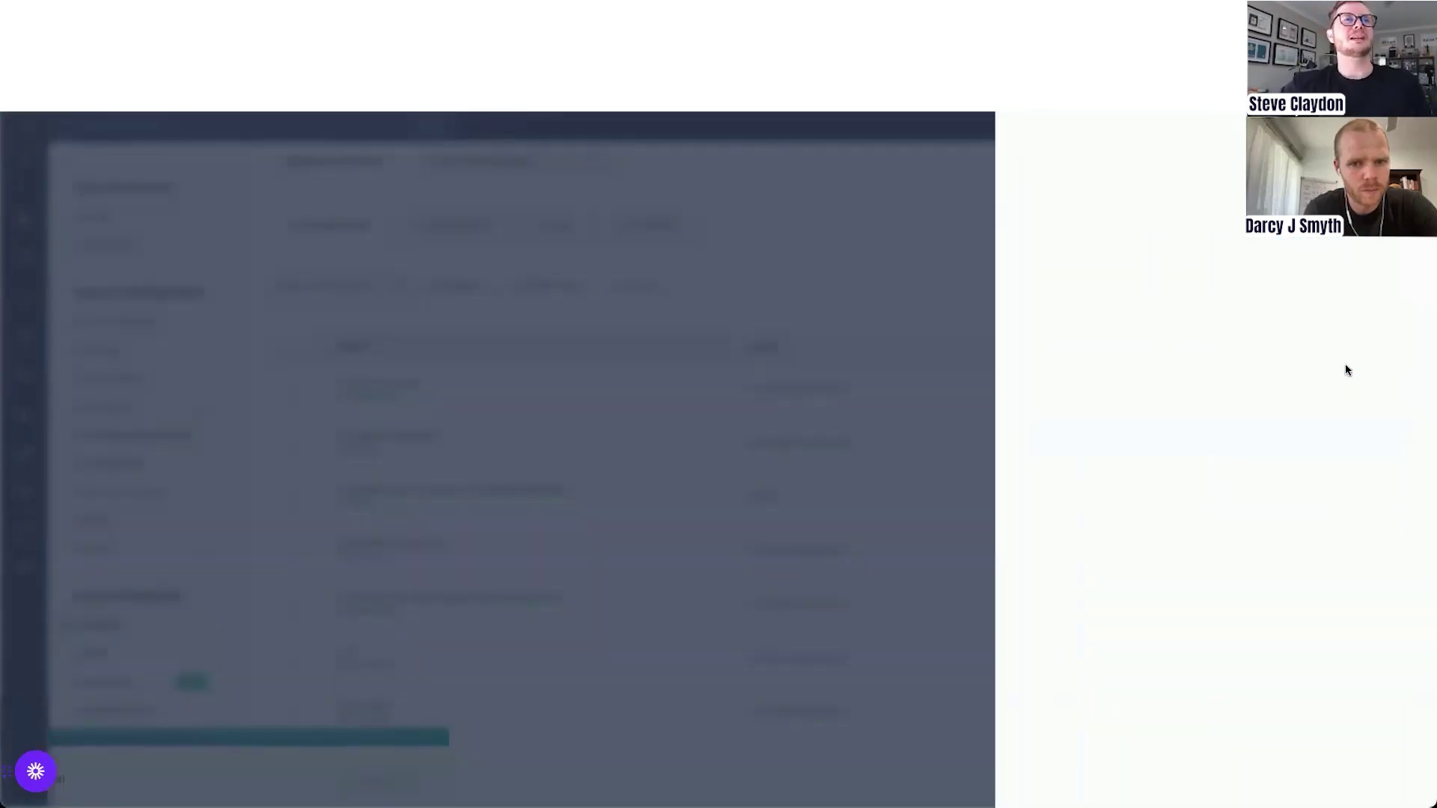
pyautogui.click(1160, 278)
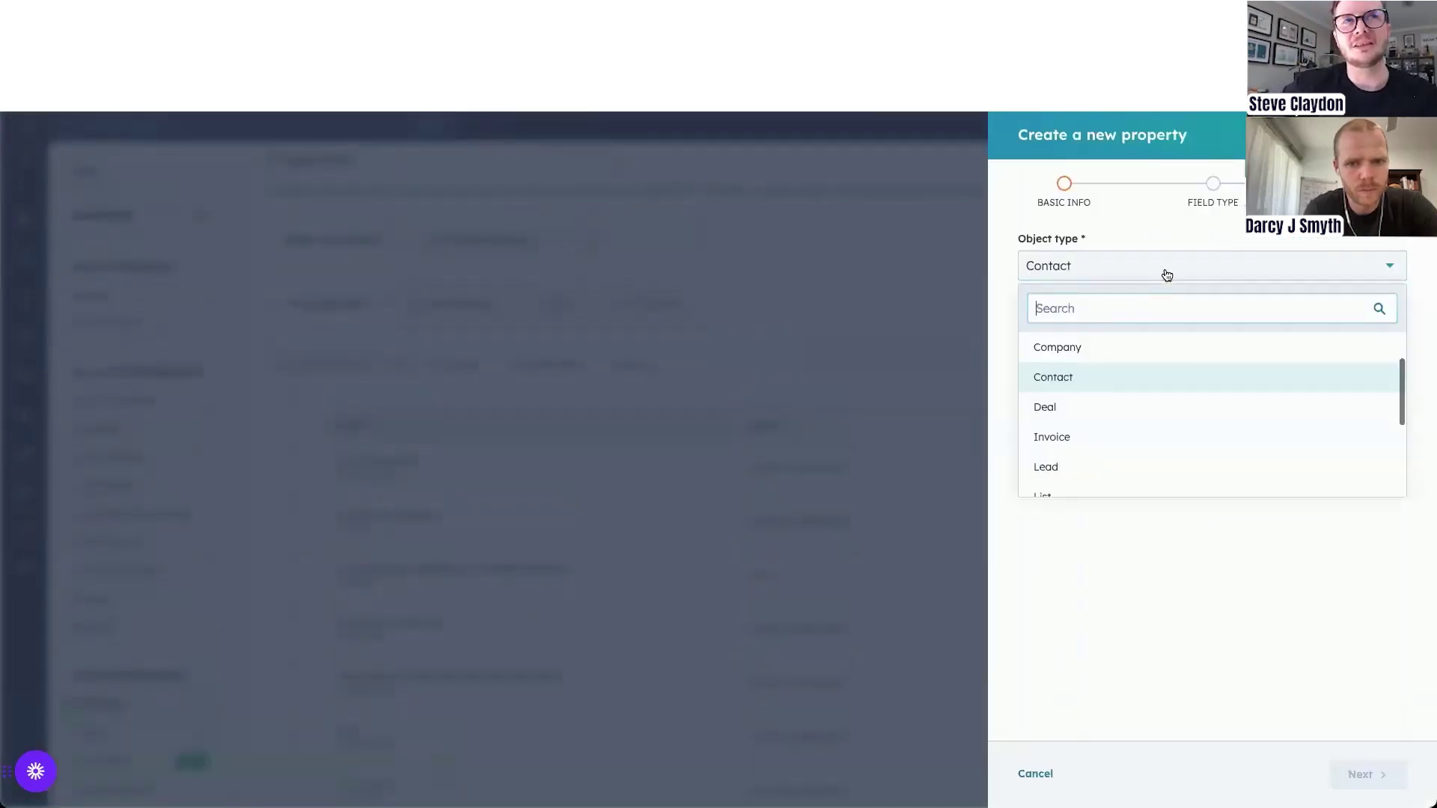
pyautogui.click(1103, 423)
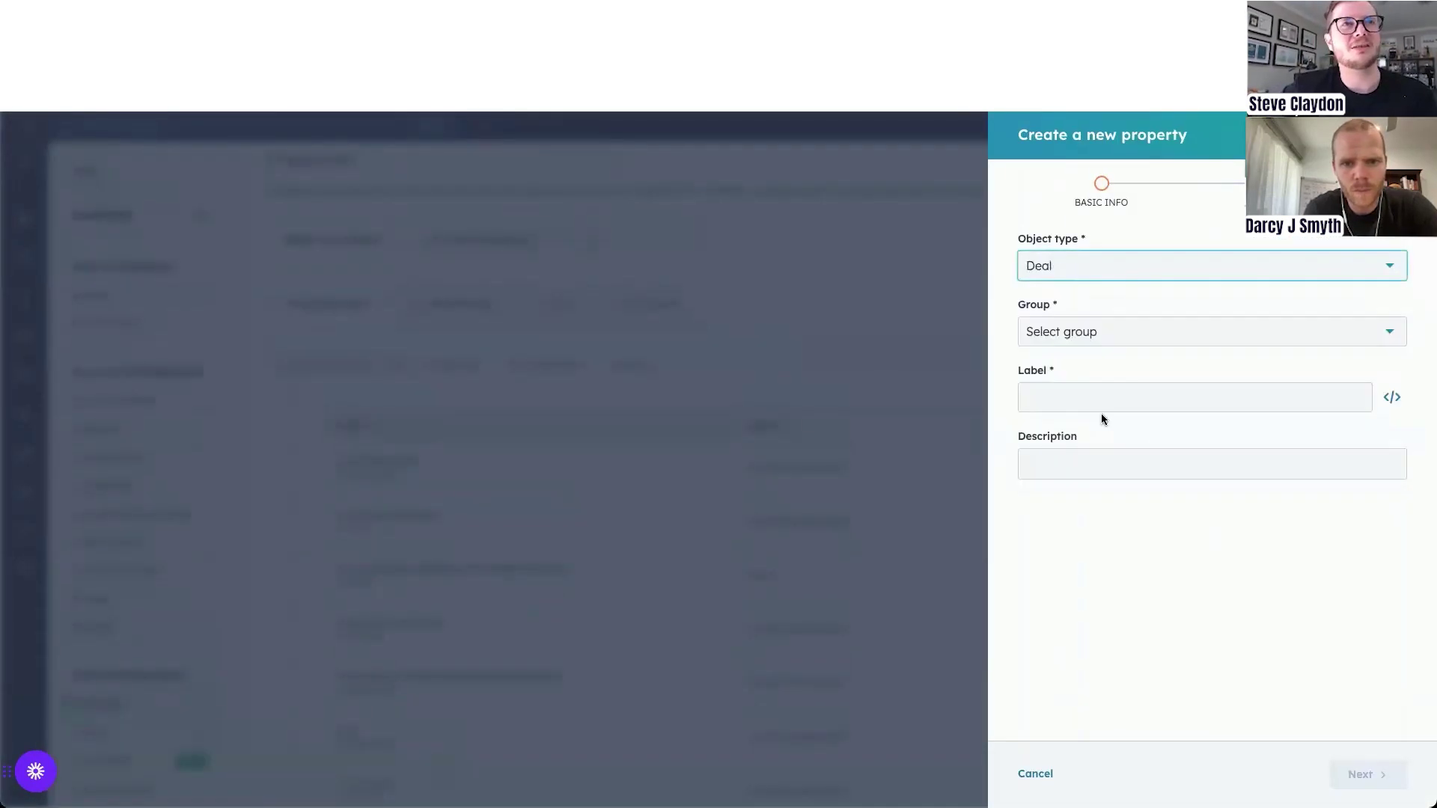
pyautogui.click(1141, 331)
pyautogui.scroll(-1, 1138, 401)
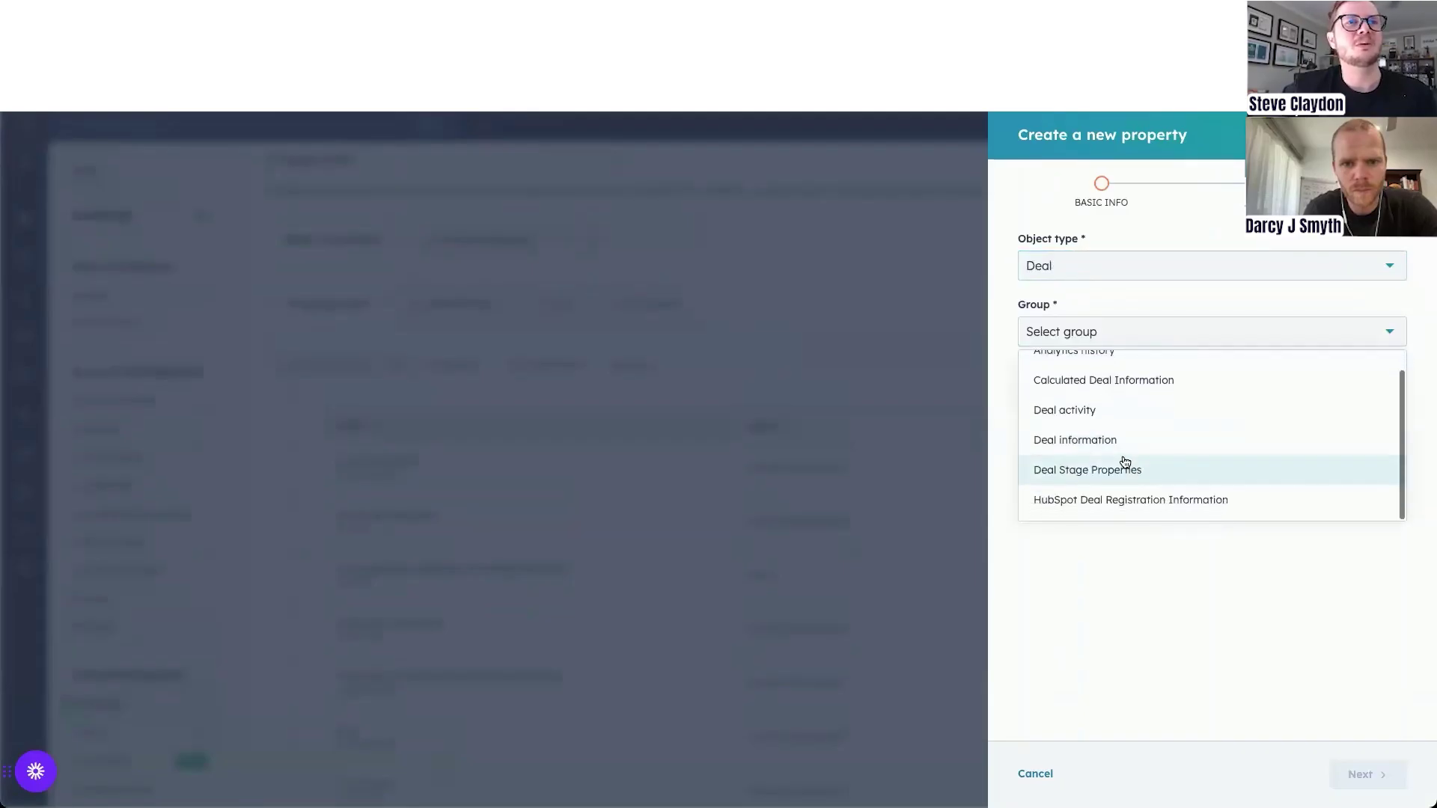
pyautogui.click(1122, 446)
# Step: Label the property "Do They Like Whisky?" and describe it as "This will help us know what Lumpy Mail To Send?"
pyautogui.click(1124, 404)
pyautogui.write('Do ')
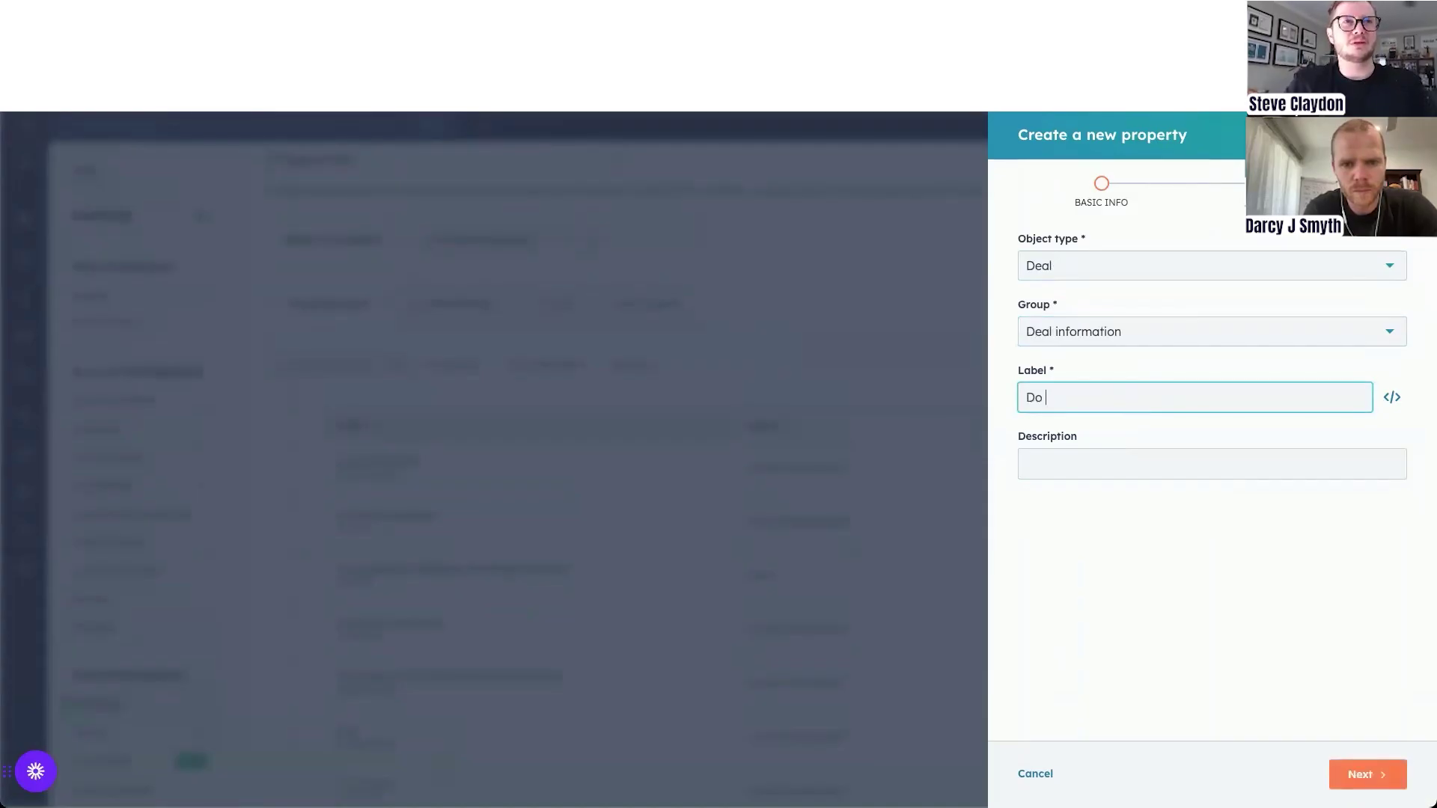
pyautogui.write('They Like Whis')
pyautogui.click(1090, 468)
pyautogui.write('This wil jh')
pyautogui.press('BackSpace')
pyautogui.press('BackSpace')
pyautogui.press('BackSpace')
pyautogui.write('l help us know what Lum')
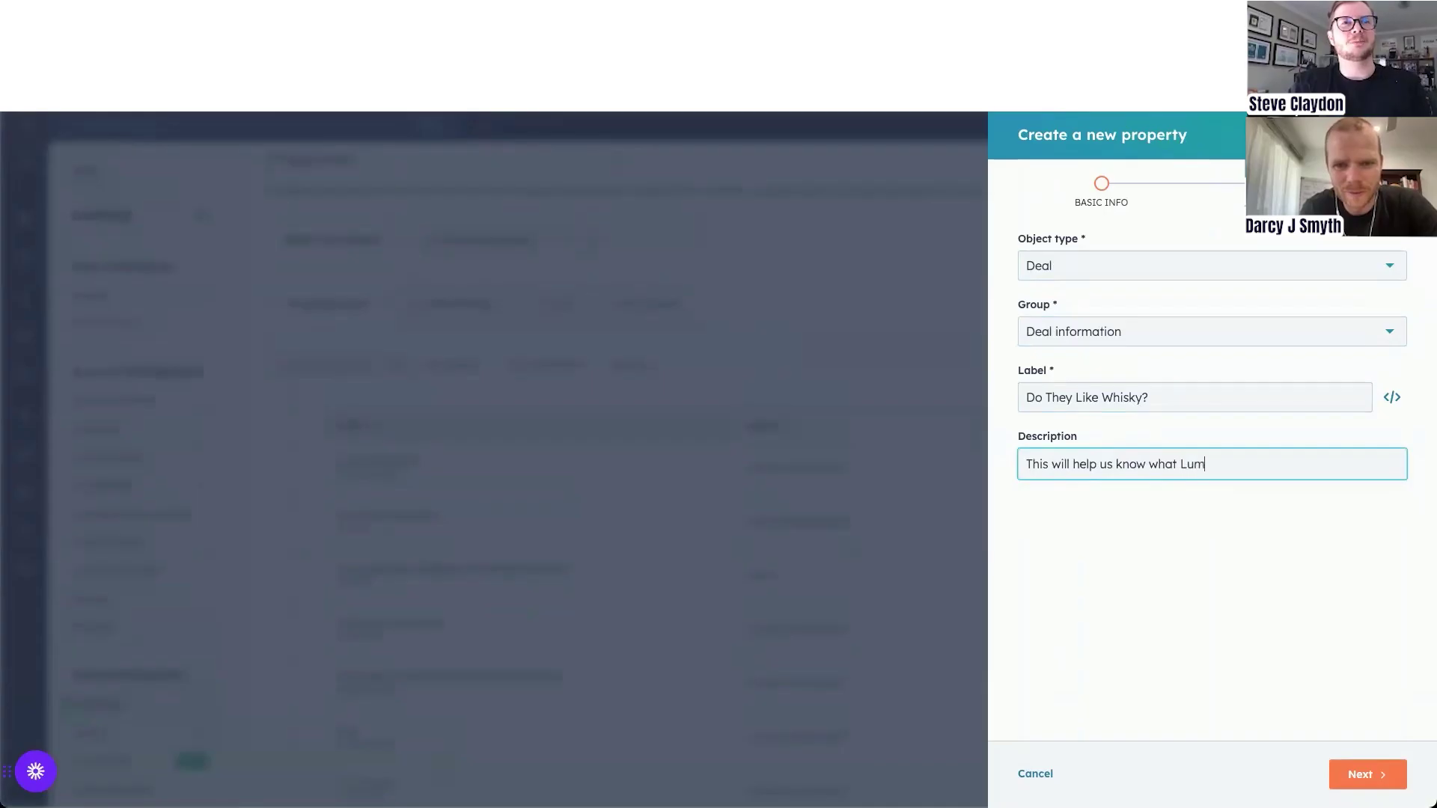
pyautogui.write('py Mail To Send?')
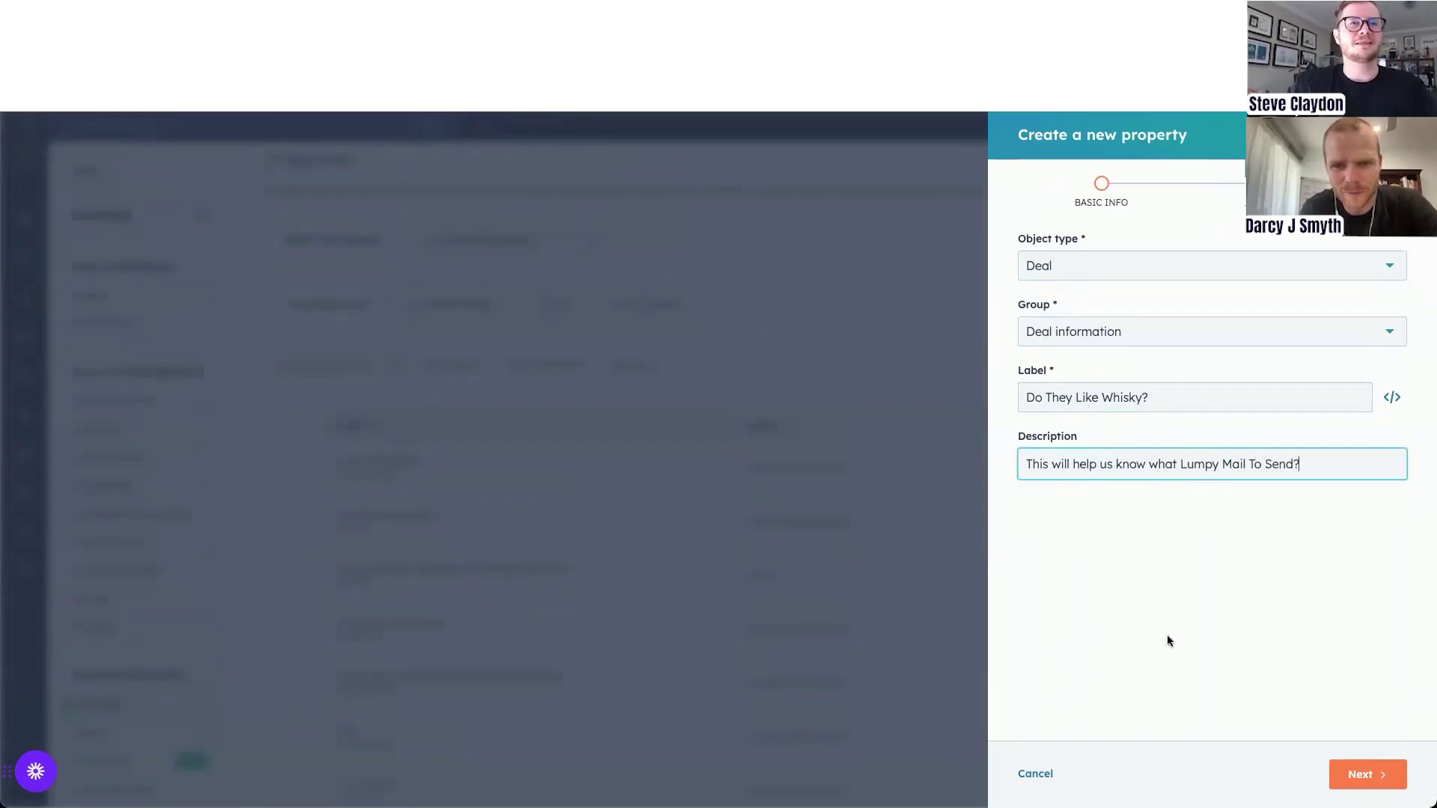
# Step: Continue to the new property's field settings and make it a Dropdown select field
pyautogui.click(1363, 778)
pyautogui.click(1289, 307)
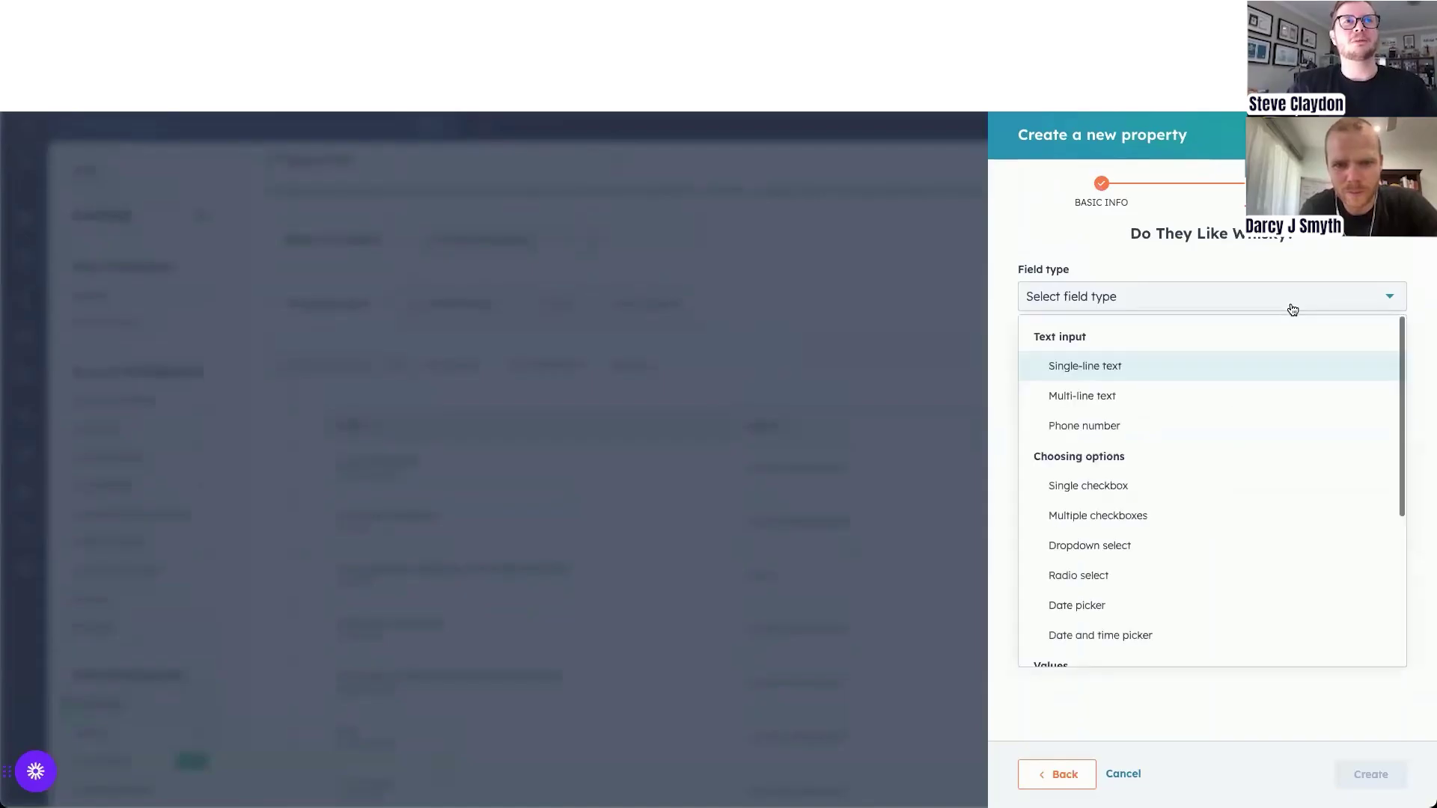
pyautogui.scroll(-1, 1221, 511)
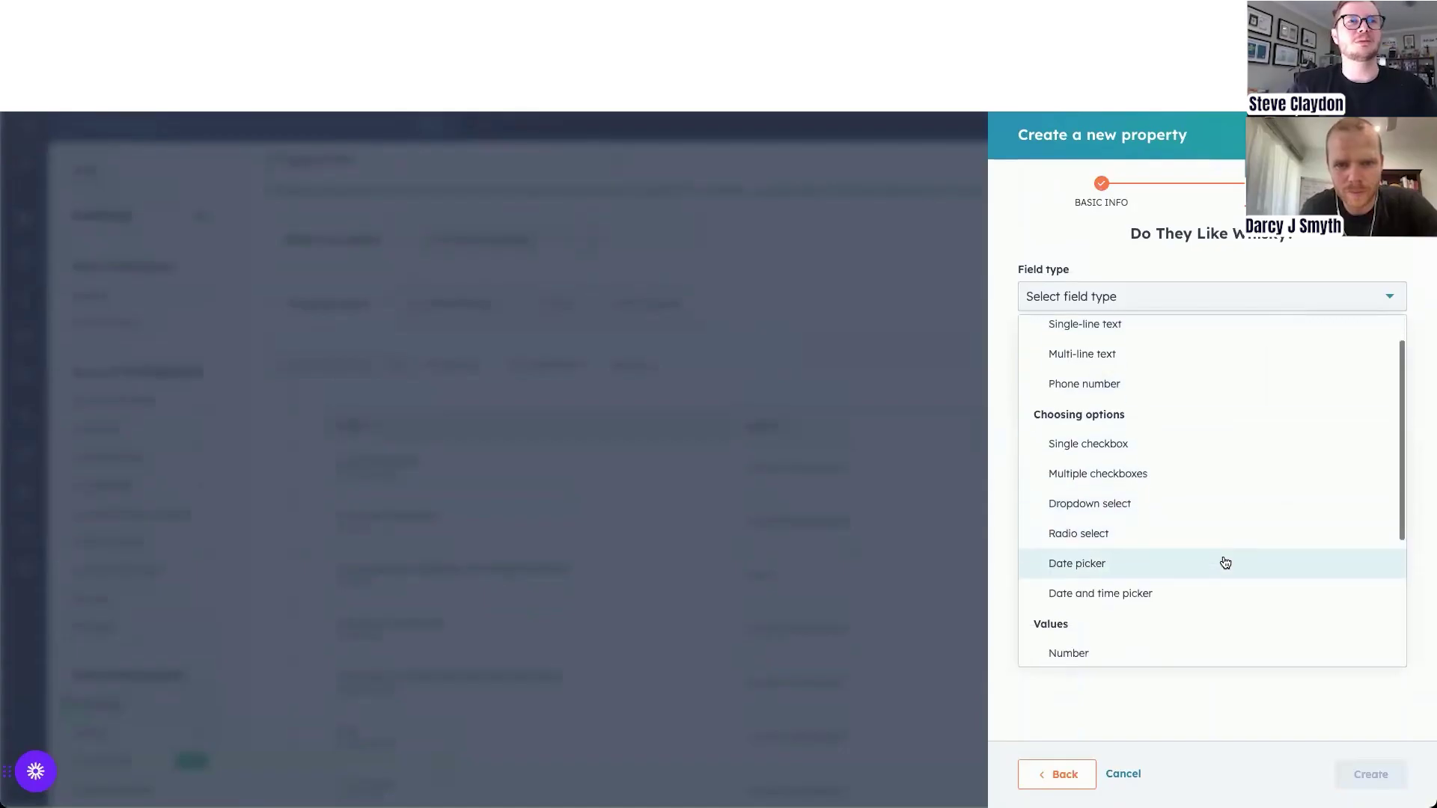
pyautogui.click(1171, 500)
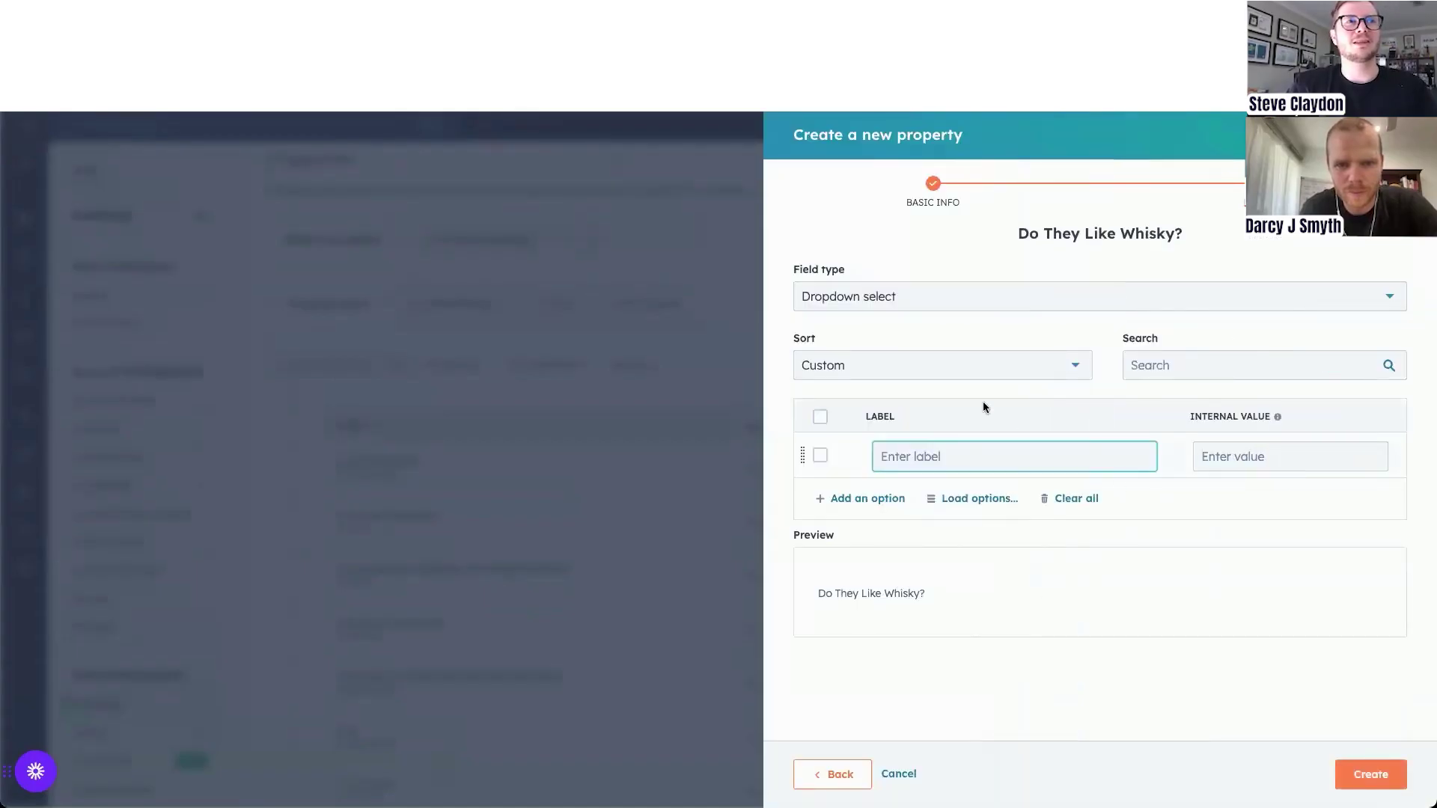
# Step: Add the dropdown options Single Malt, Australian Whisky and Japanese, and create the property
pyautogui.click(917, 457)
pyautogui.write('Single Malt')
pyautogui.click(870, 498)
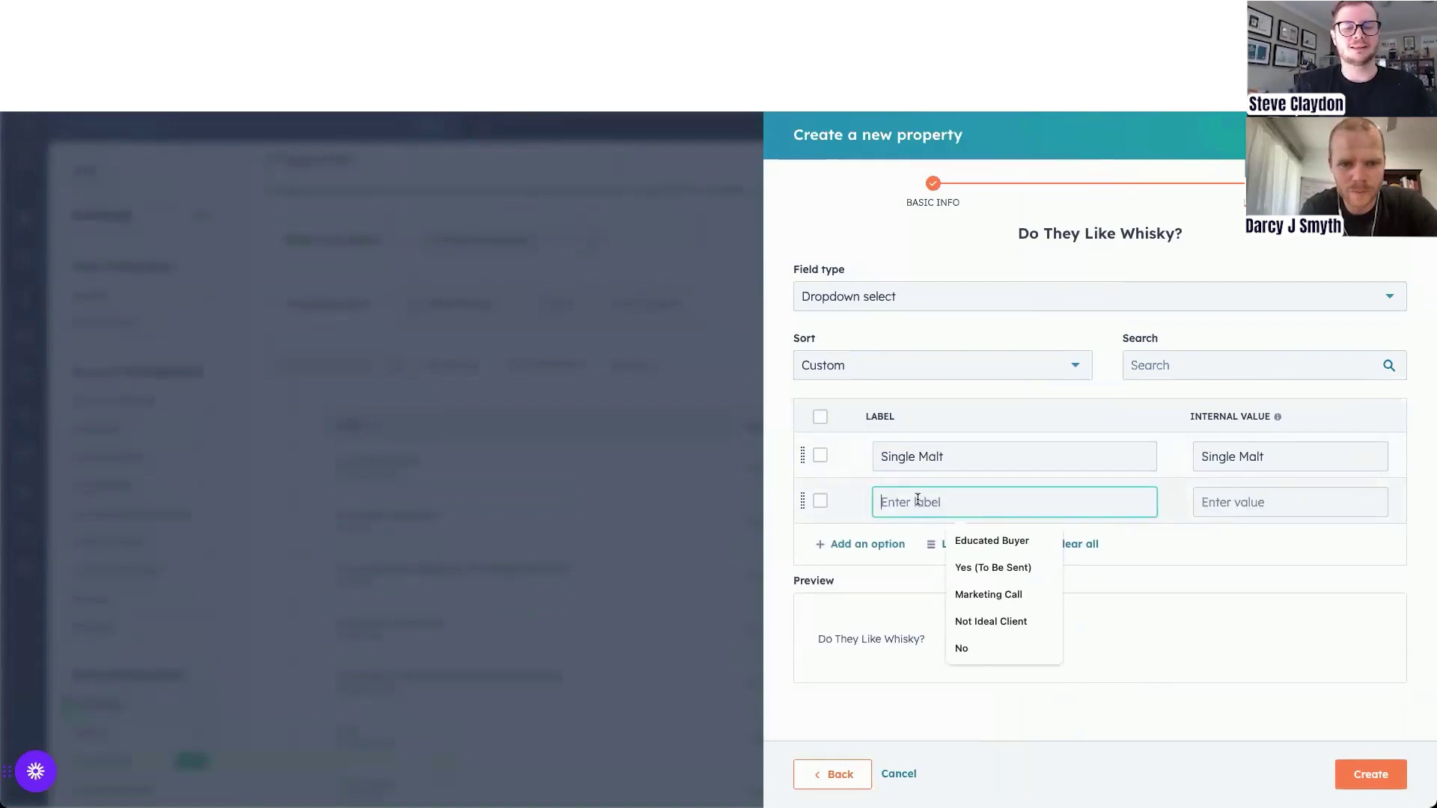
pyautogui.write('Australian Whisky')
pyautogui.click(877, 541)
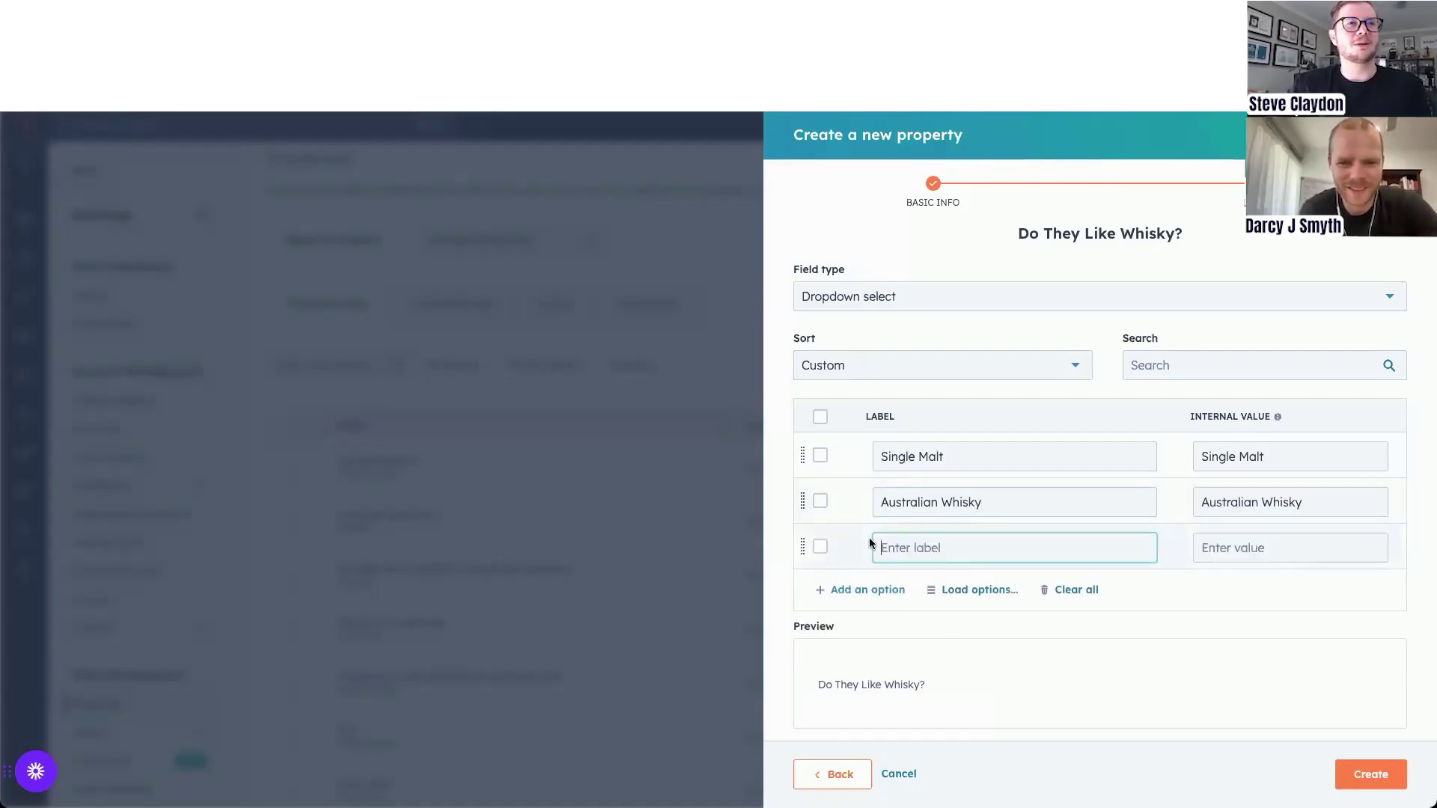
pyautogui.write('Japanese')
pyautogui.click(1370, 774)
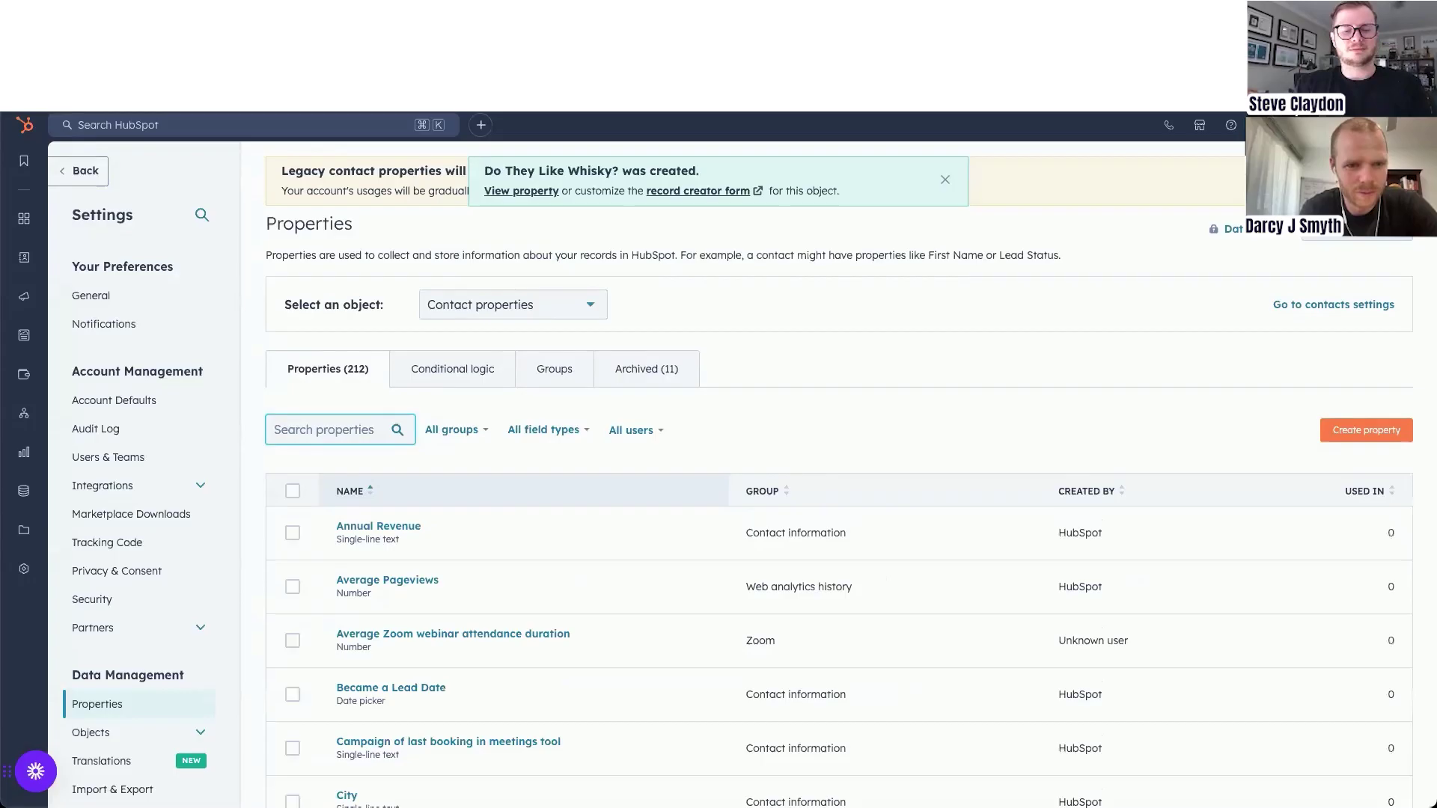
pyautogui.write('do they')
pyautogui.press('BackSpace')
pyautogui.press('BackSpace')
pyautogui.press('BackSpace')
pyautogui.press('BackSpace')
pyautogui.press('BackSpace')
pyautogui.press('BackSpace')
pyautogui.press('BackSpace')
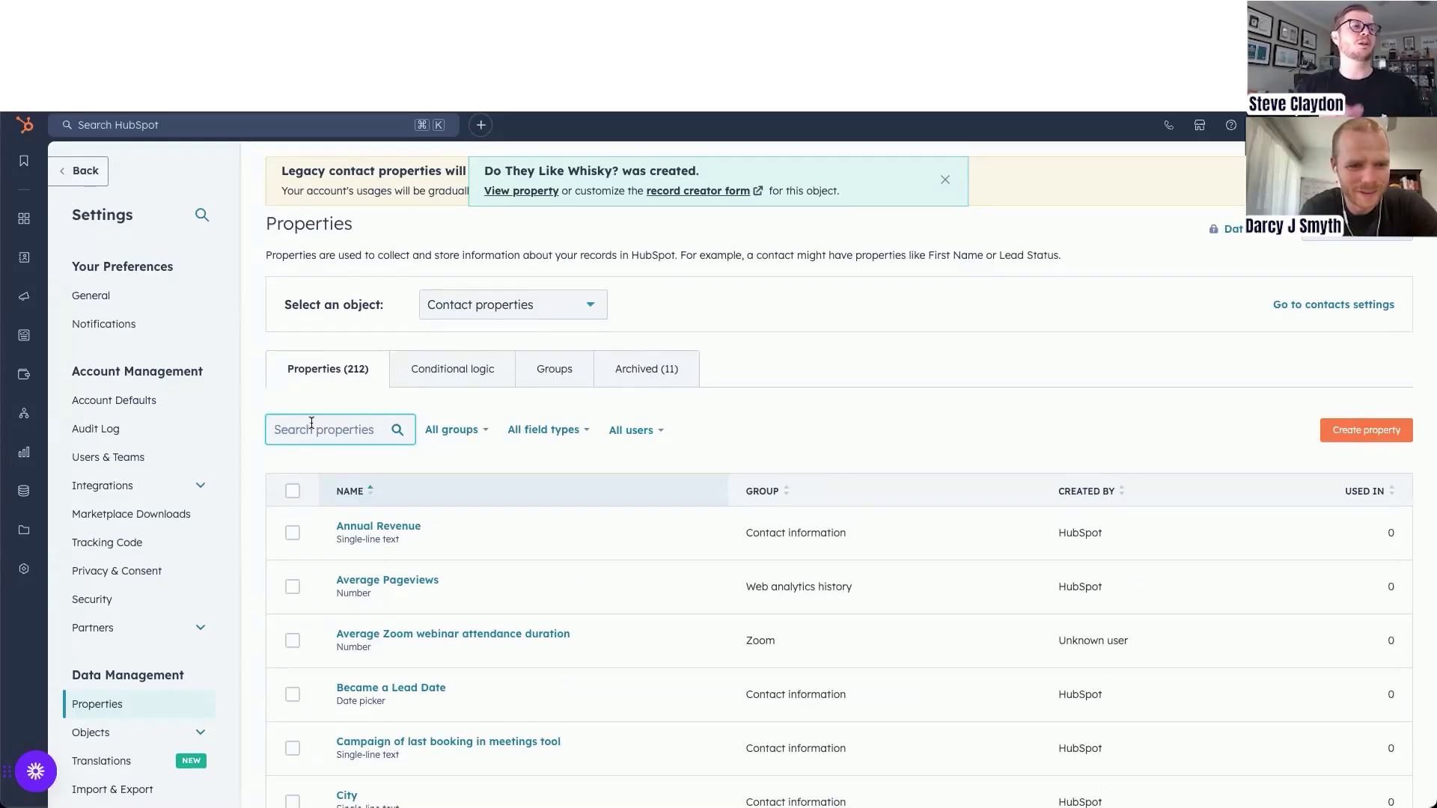
# Step: Open the newly created deal property, relabel it "Whisky" and save the change
pyautogui.click(530, 192)
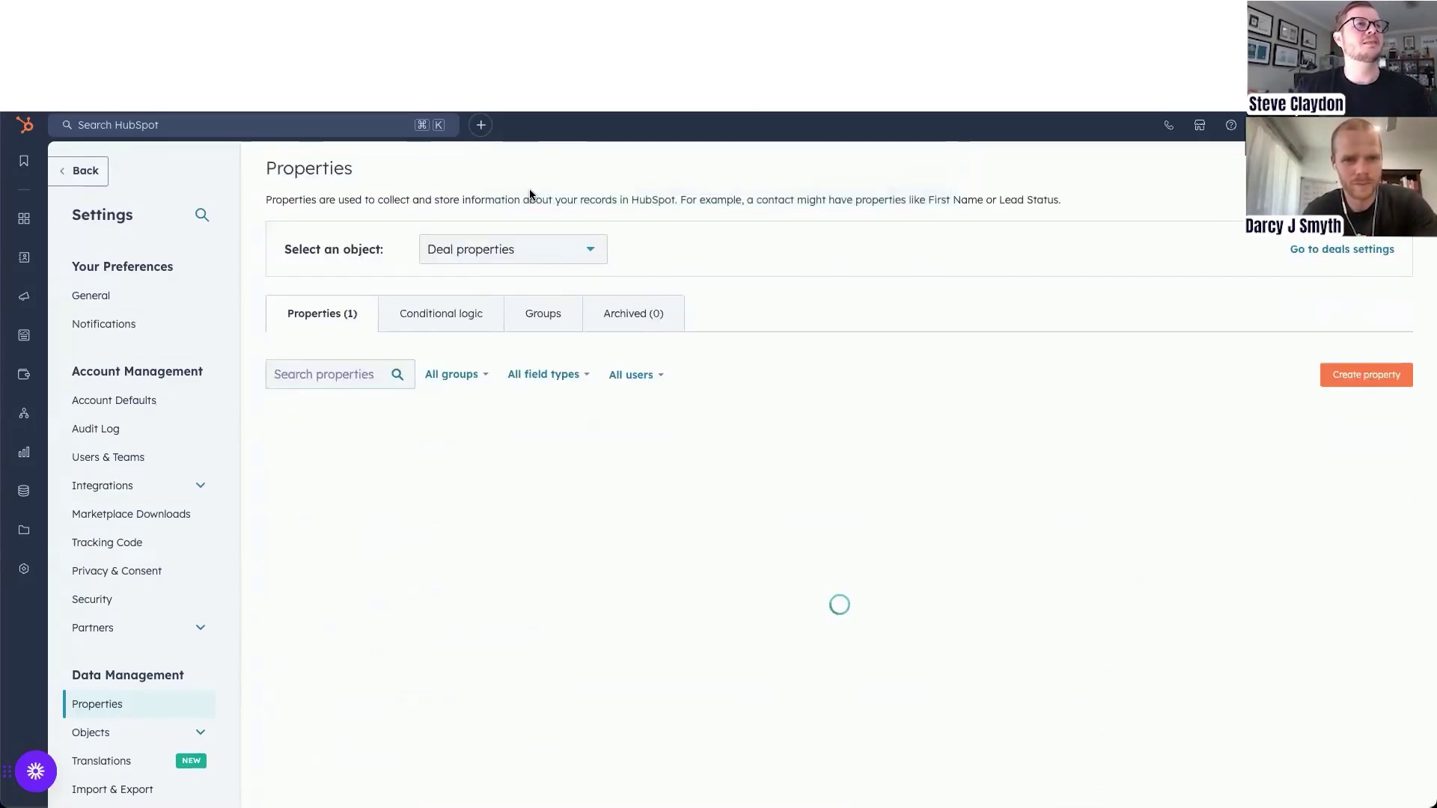
pyautogui.click(823, 774)
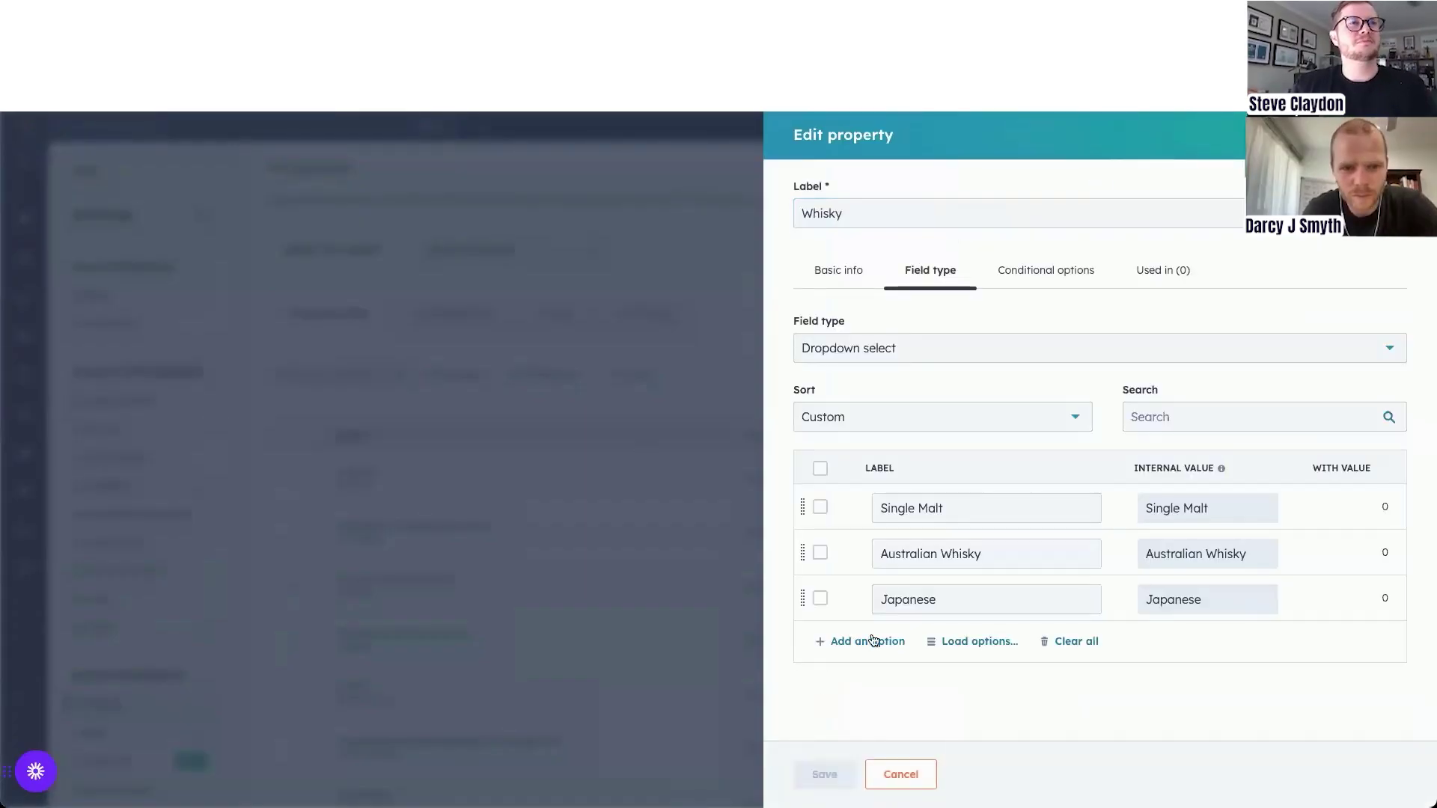
pyautogui.click(678, 478)
pyautogui.click(679, 479)
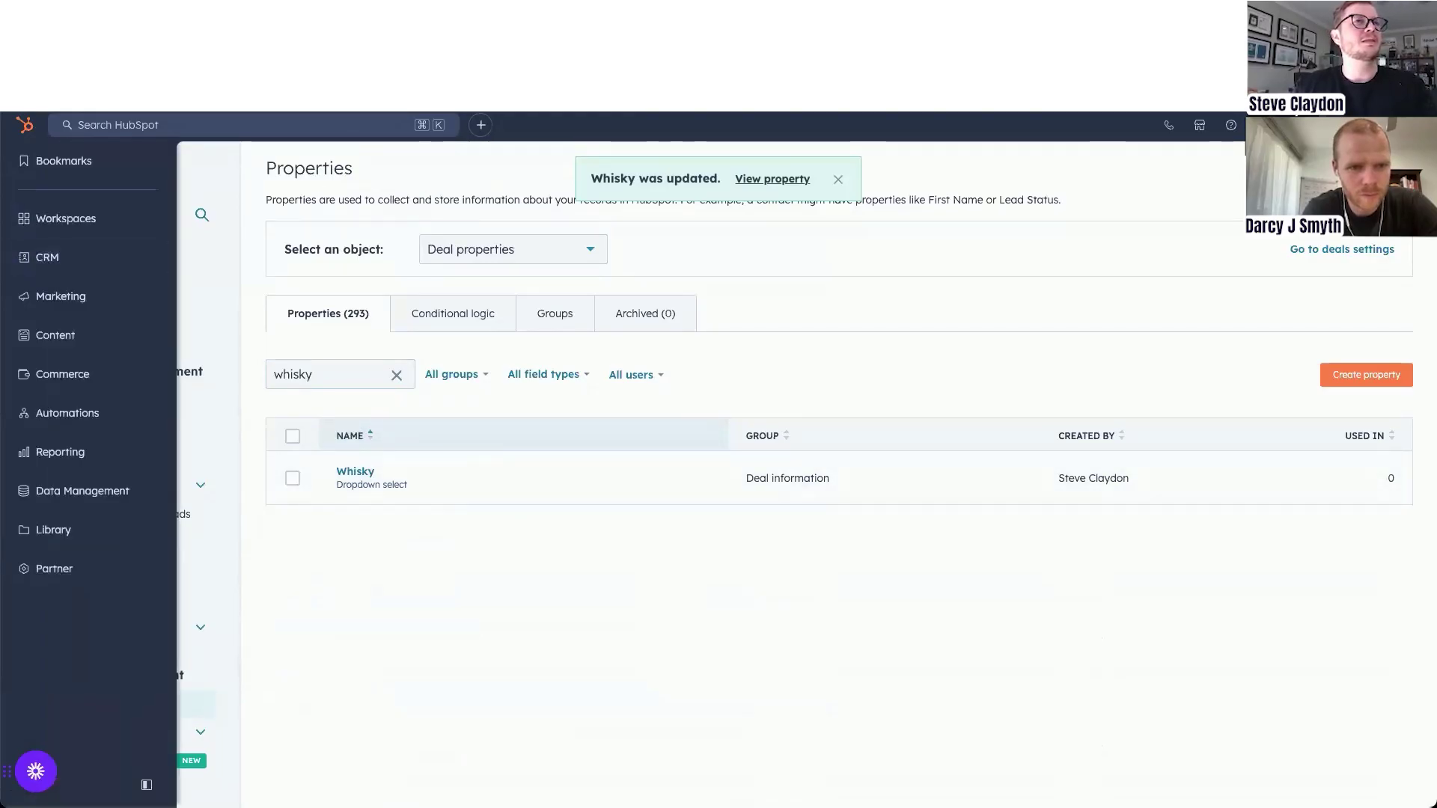
# Step: Go to the Deals board, search for "ram" and open the RAM Equipment Coaching - Fast Start - Outbound deal
pyautogui.moveTo(46, 262)
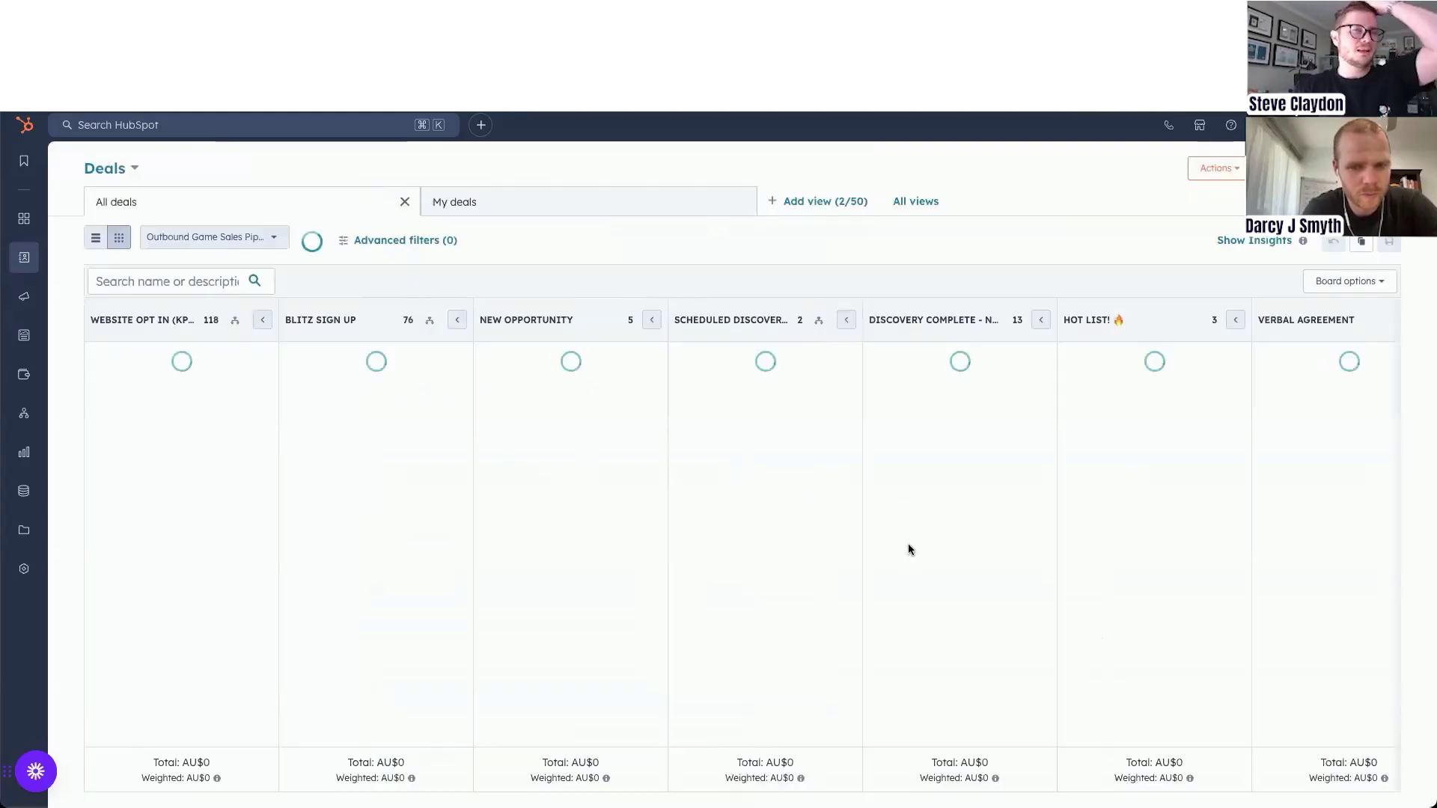
pyautogui.click(160, 282)
pyautogui.write('r')
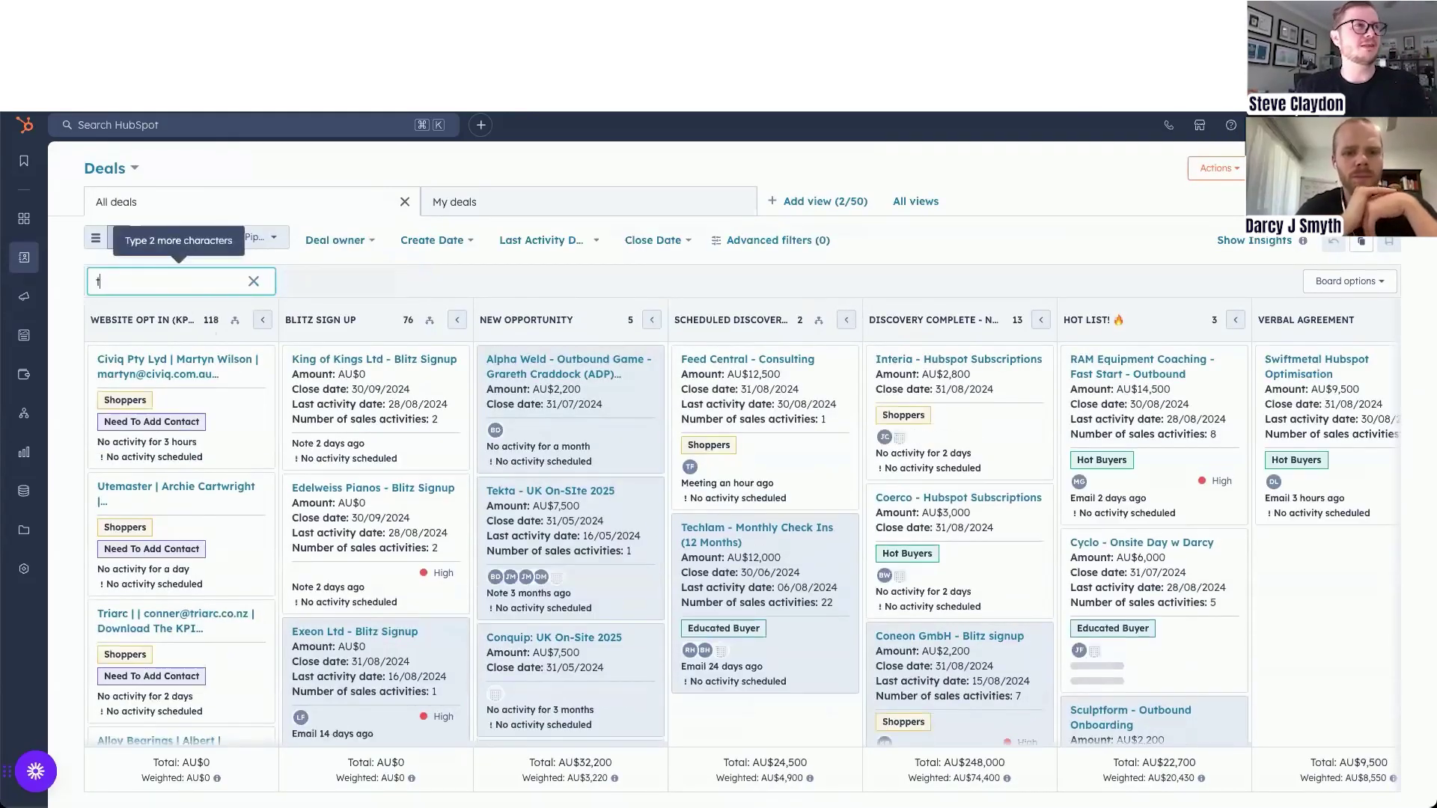
pyautogui.write('om')
pyautogui.hscroll(5, 500, 481)
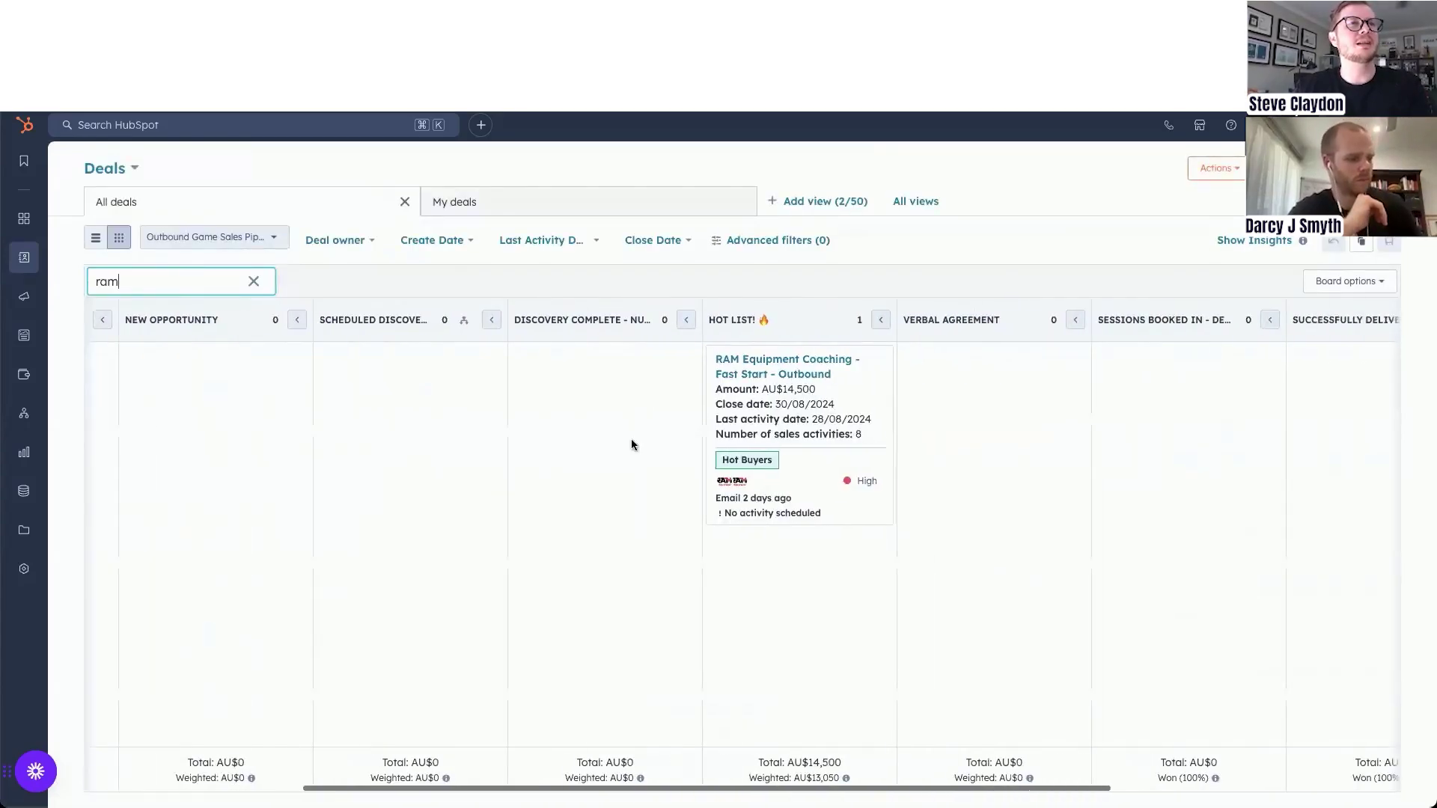
pyautogui.click(778, 360)
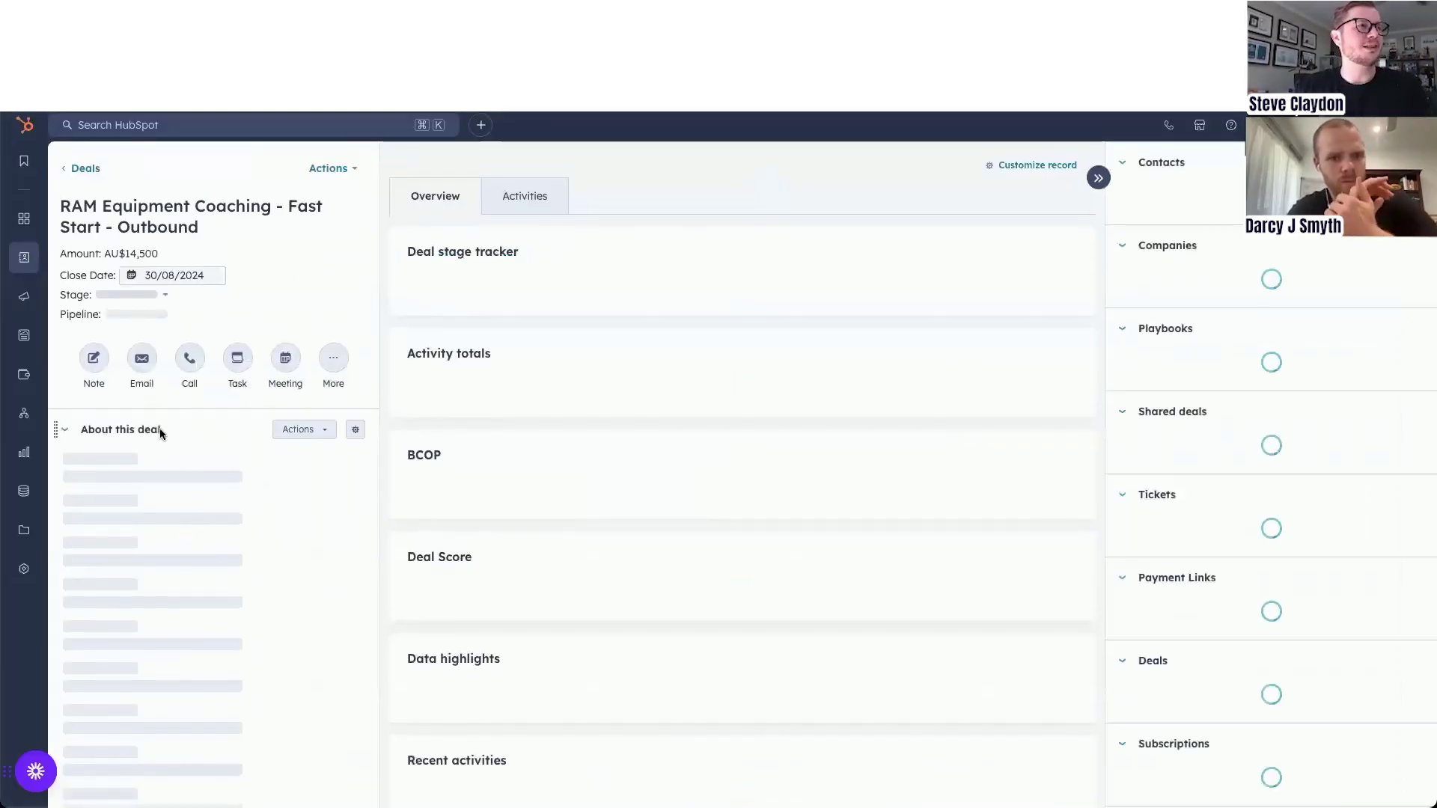
# Step: Open the deal record's layout editor from About this deal and start a new property list card for the left sidebar
pyautogui.click(354, 419)
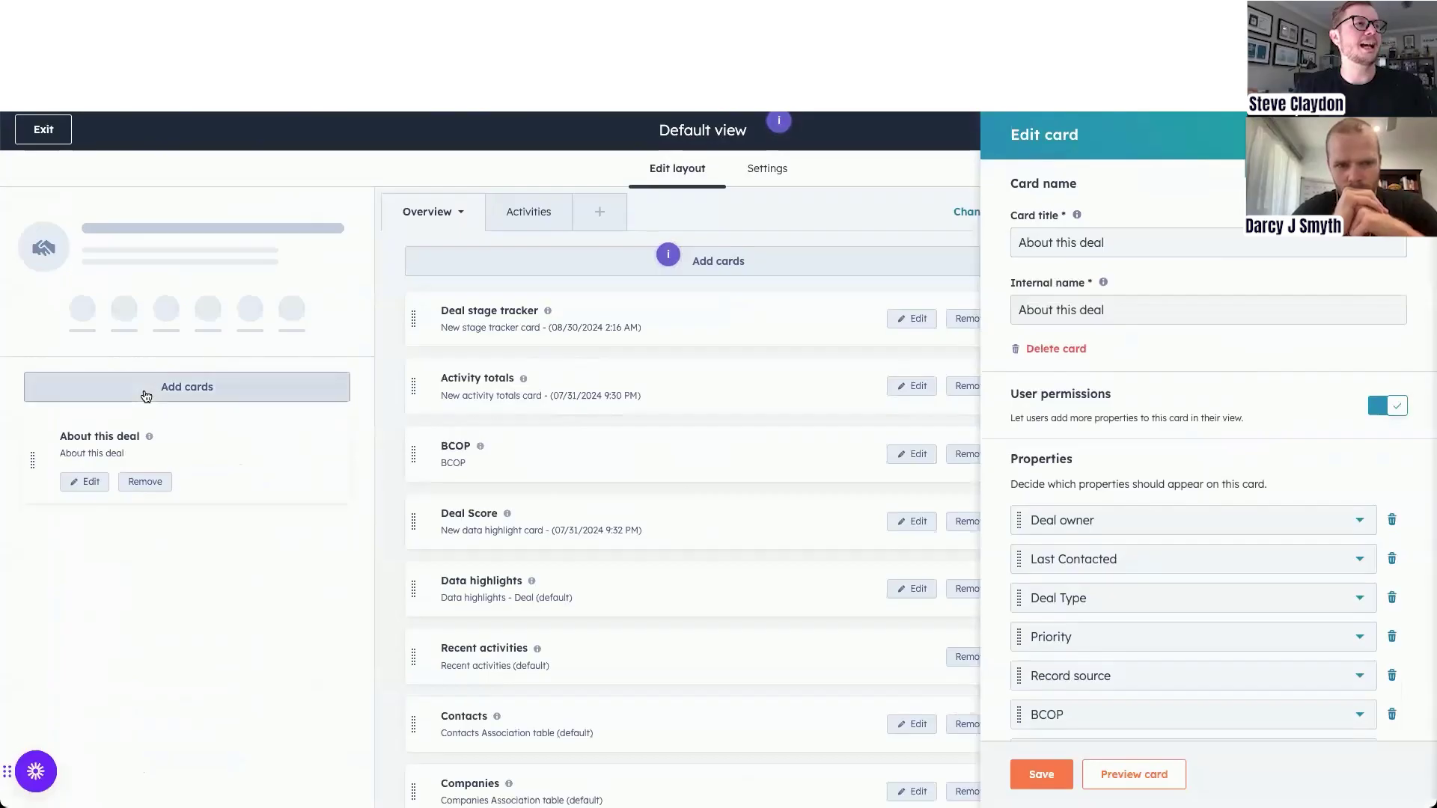
pyautogui.click(330, 387)
pyautogui.click(1097, 303)
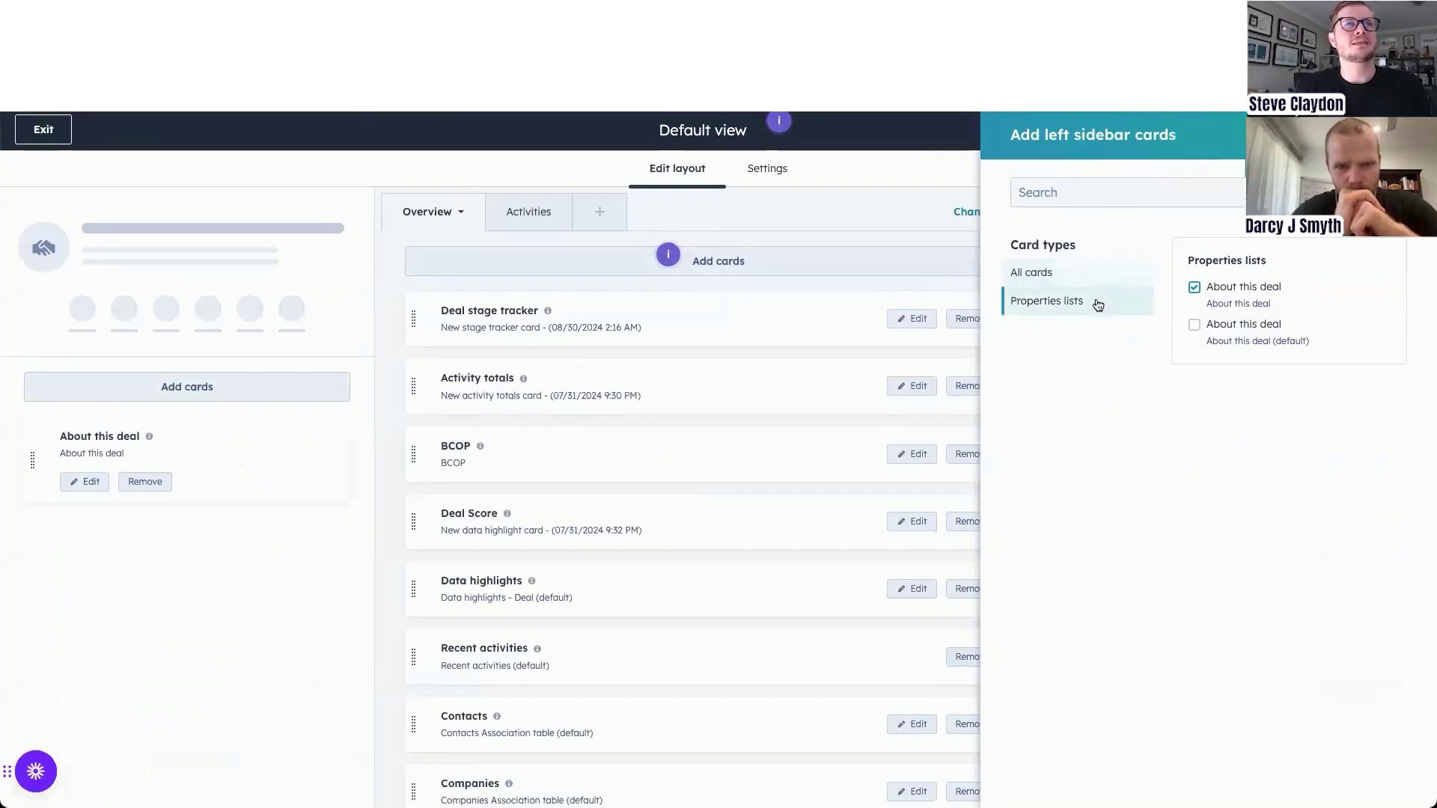
pyautogui.click(1233, 197)
pyautogui.click(1344, 192)
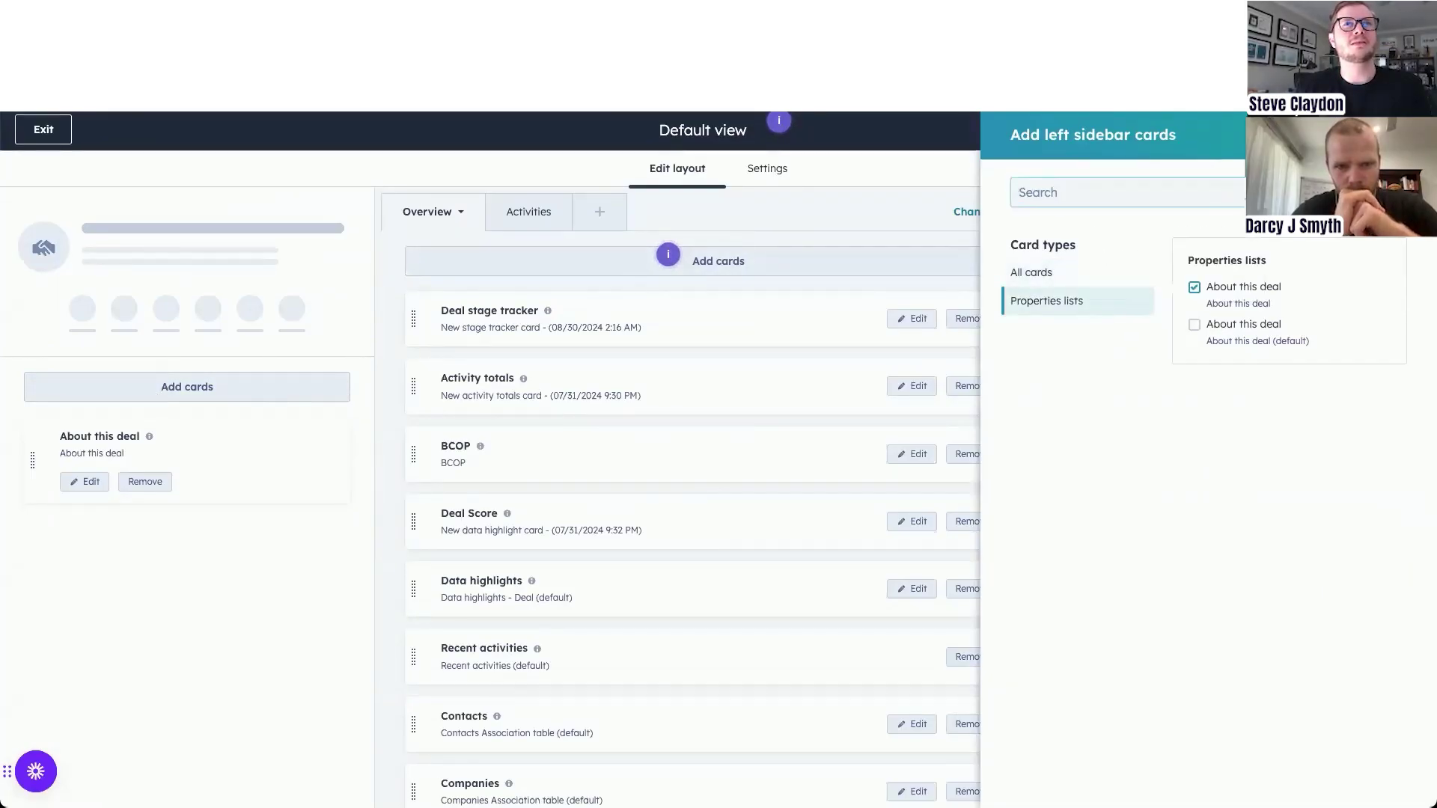
pyautogui.click(1172, 261)
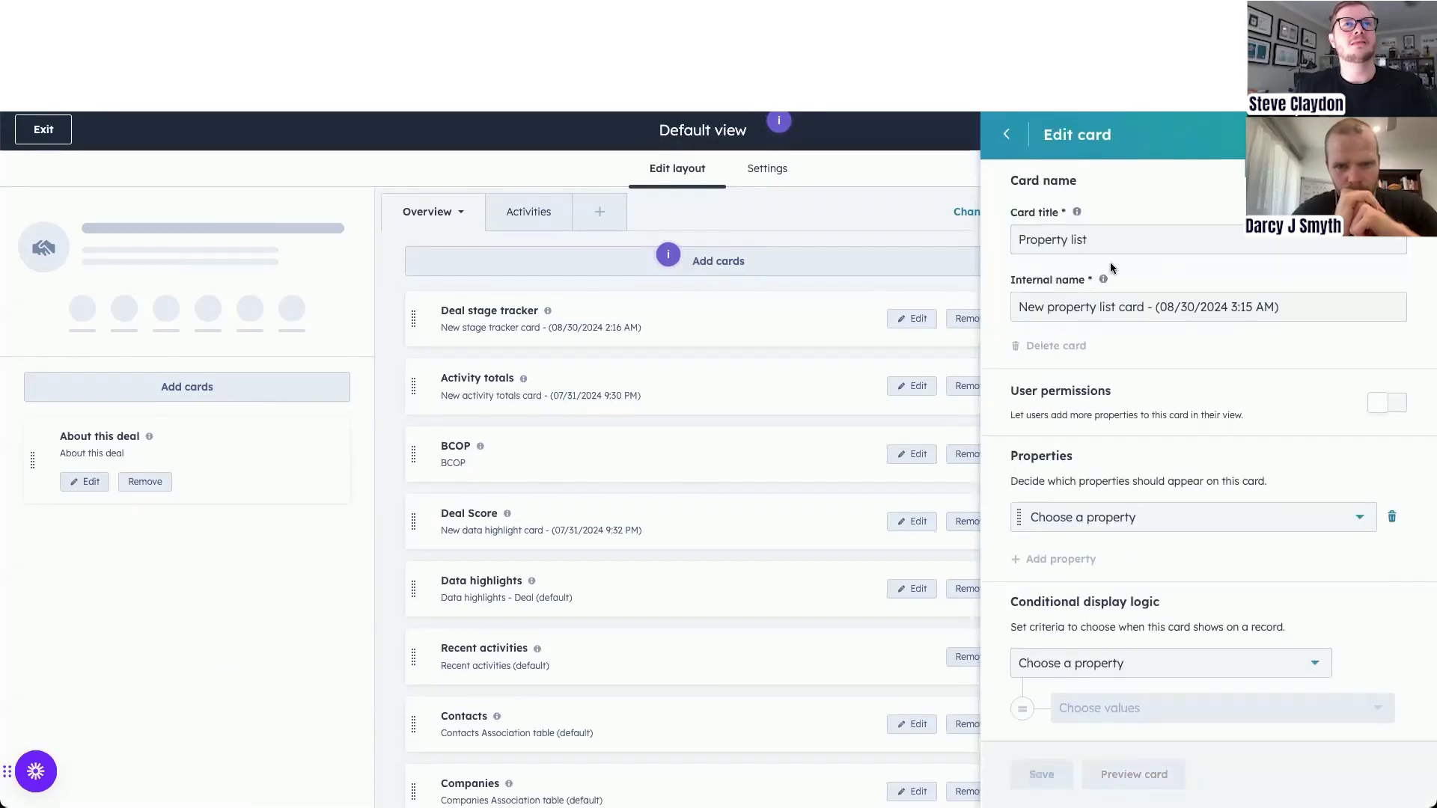
# Step: Add the Whisky property to the new card, leave its conditional display logic unset, and save the card
pyautogui.click(1141, 487)
pyautogui.click(1123, 536)
pyautogui.write('whisk')
pyautogui.click(1113, 605)
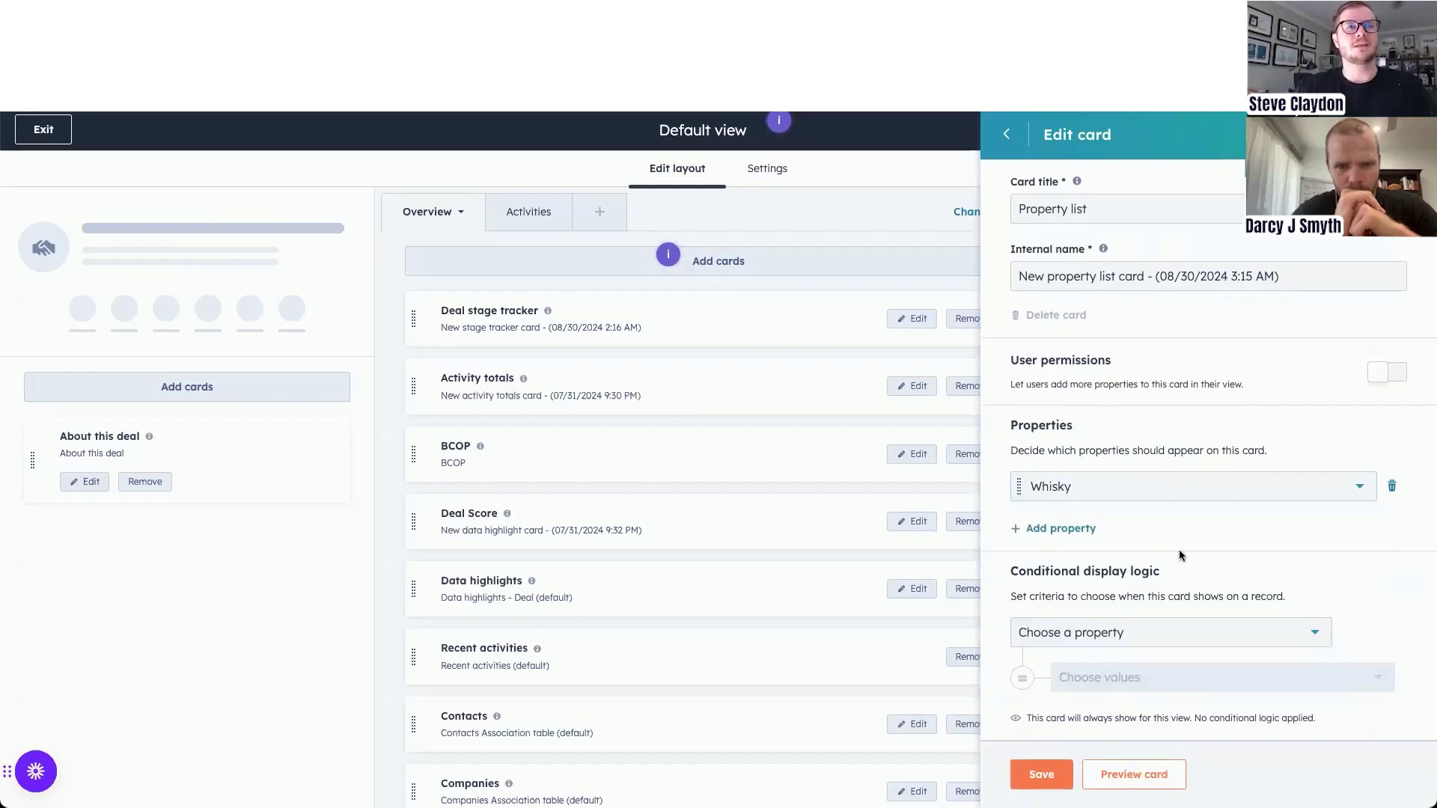
pyautogui.click(1186, 645)
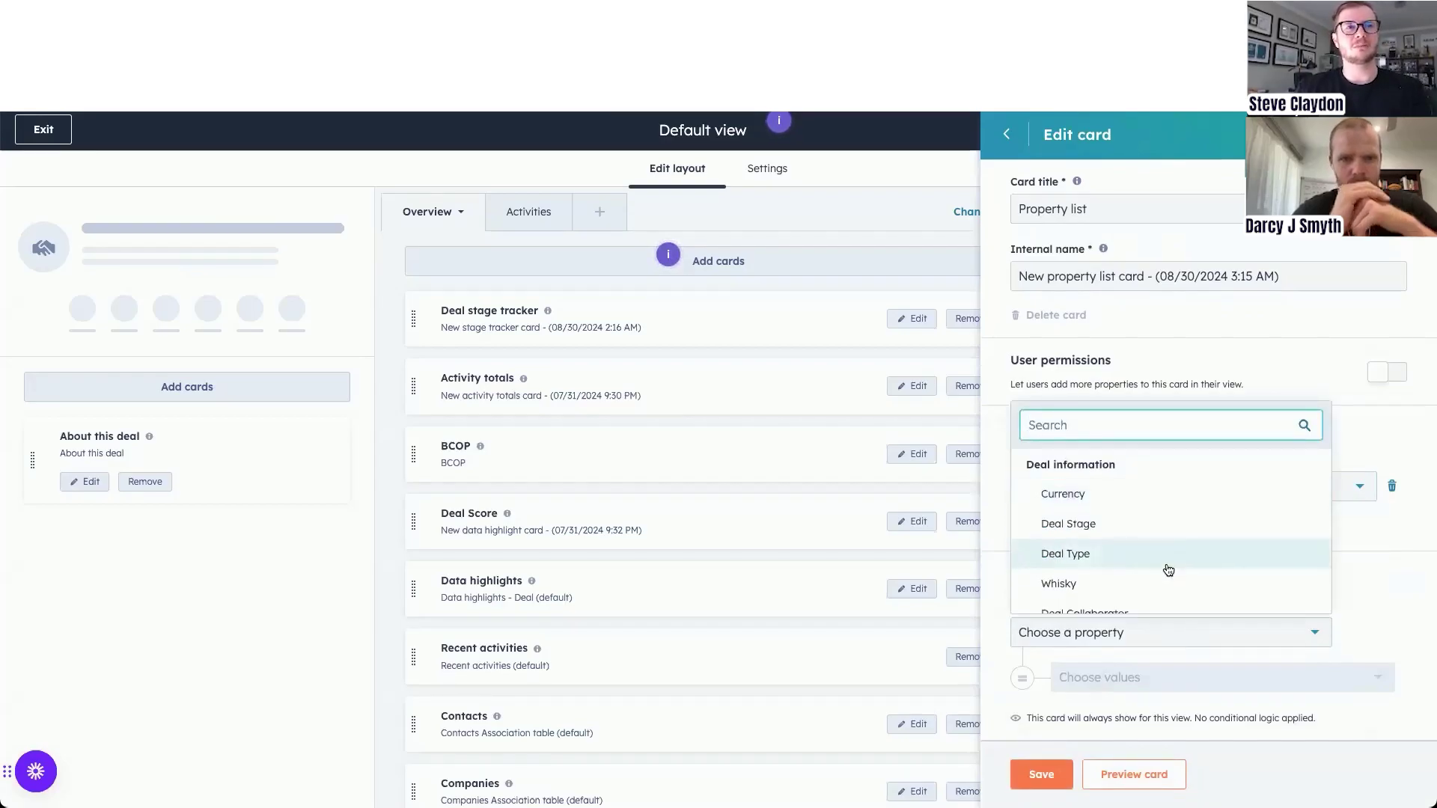
pyautogui.click(1355, 392)
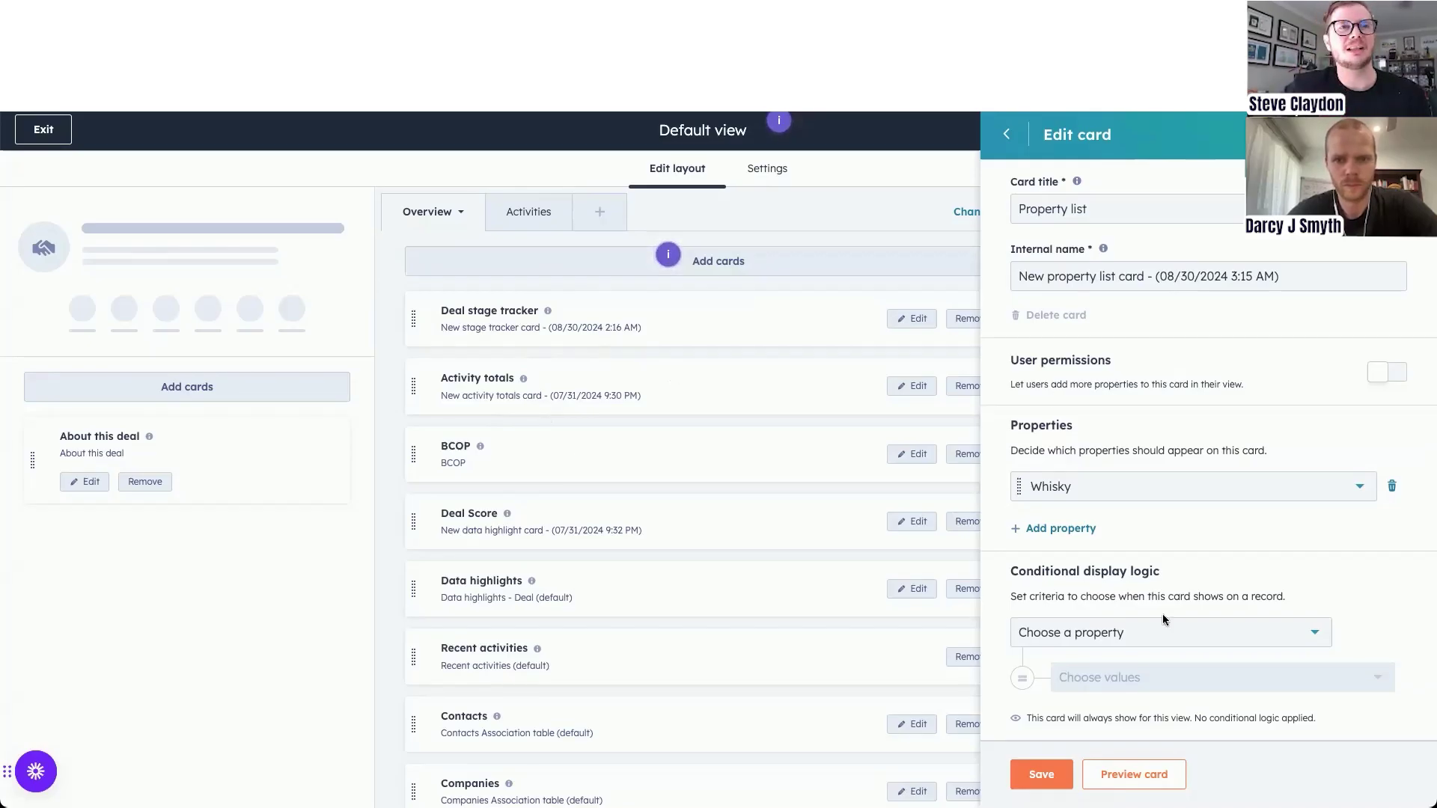
pyautogui.click(1041, 774)
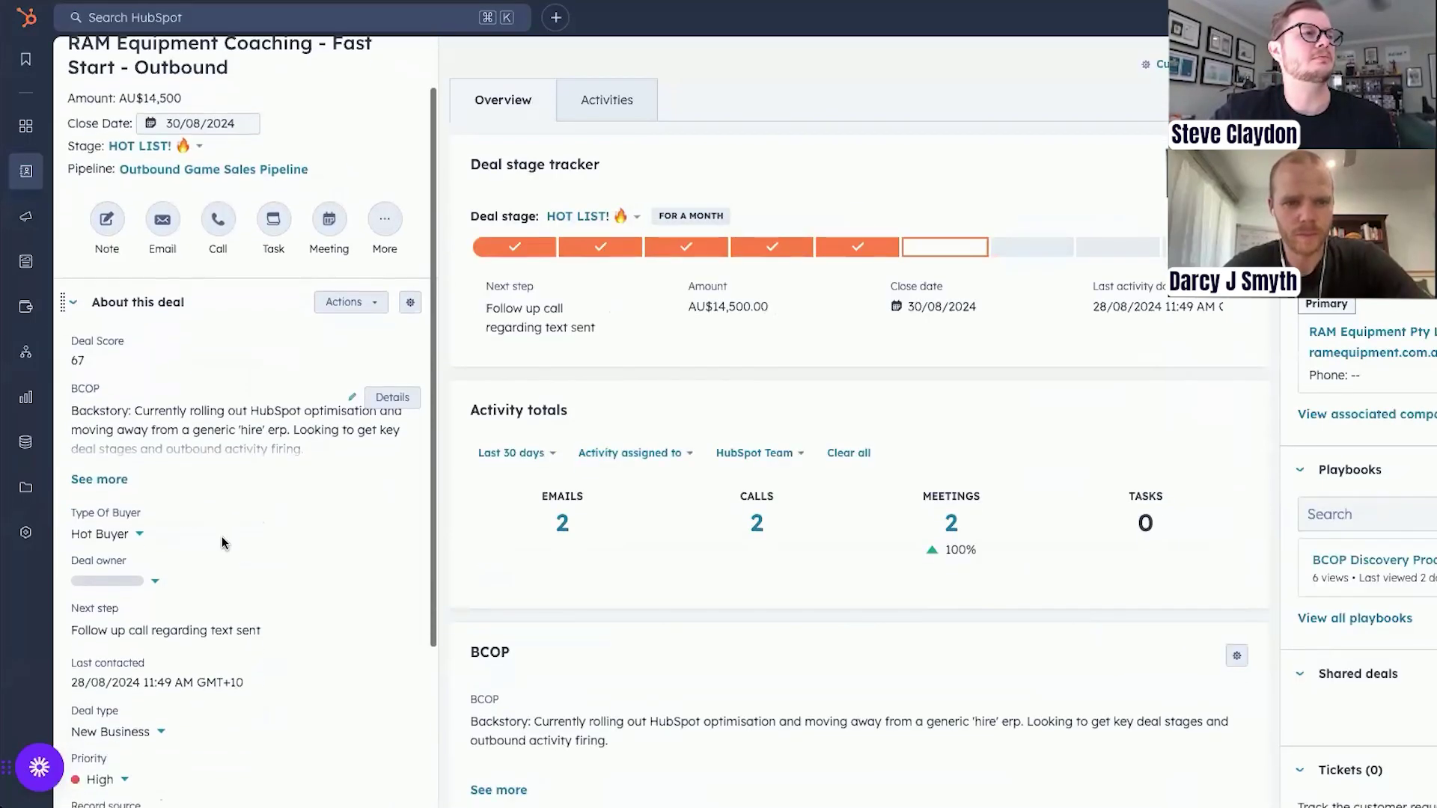
# Step: Set the Whisky property in the deal's Property list card to Japanese and save the deal
pyautogui.scroll(-3, 202, 572)
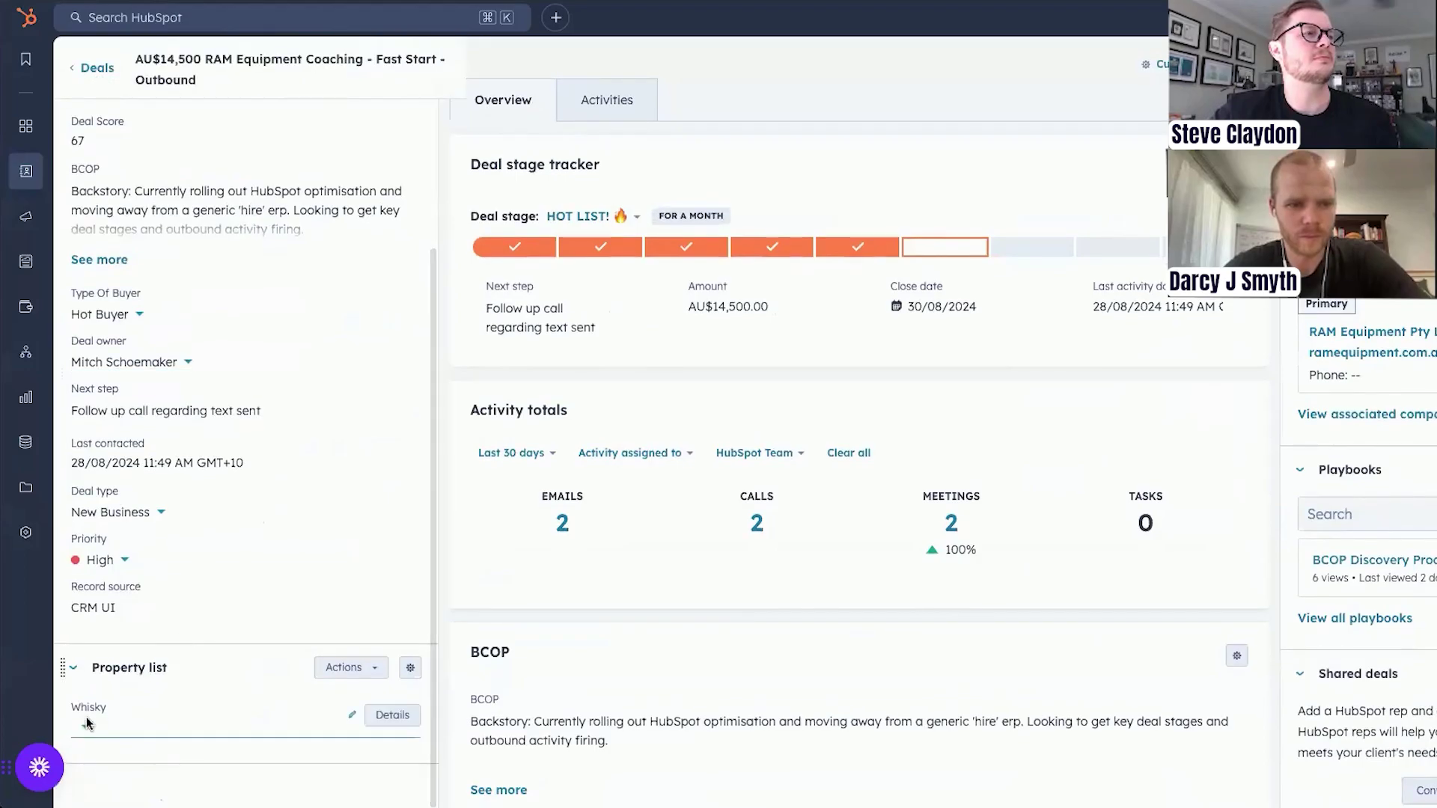
pyautogui.click(142, 718)
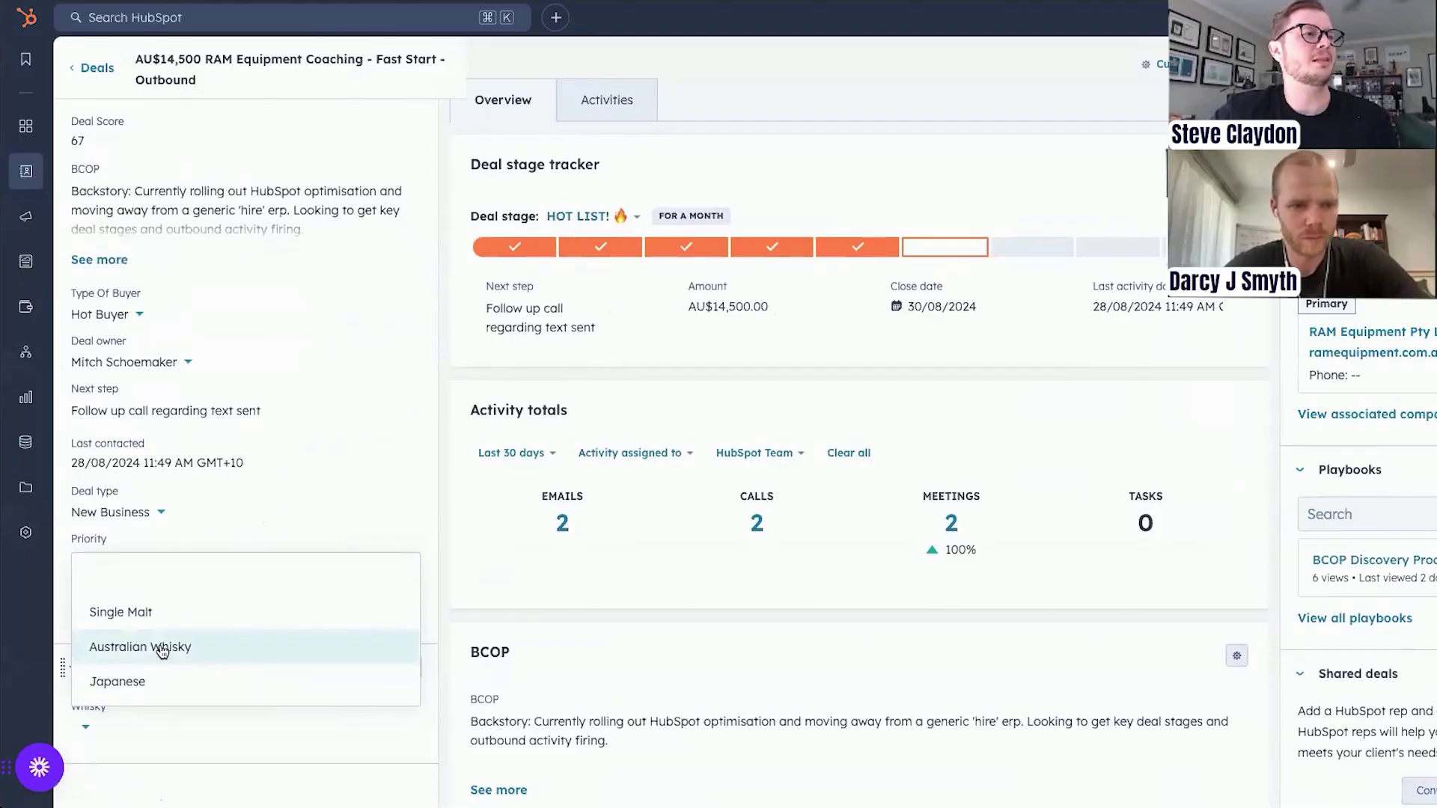
pyautogui.click(144, 682)
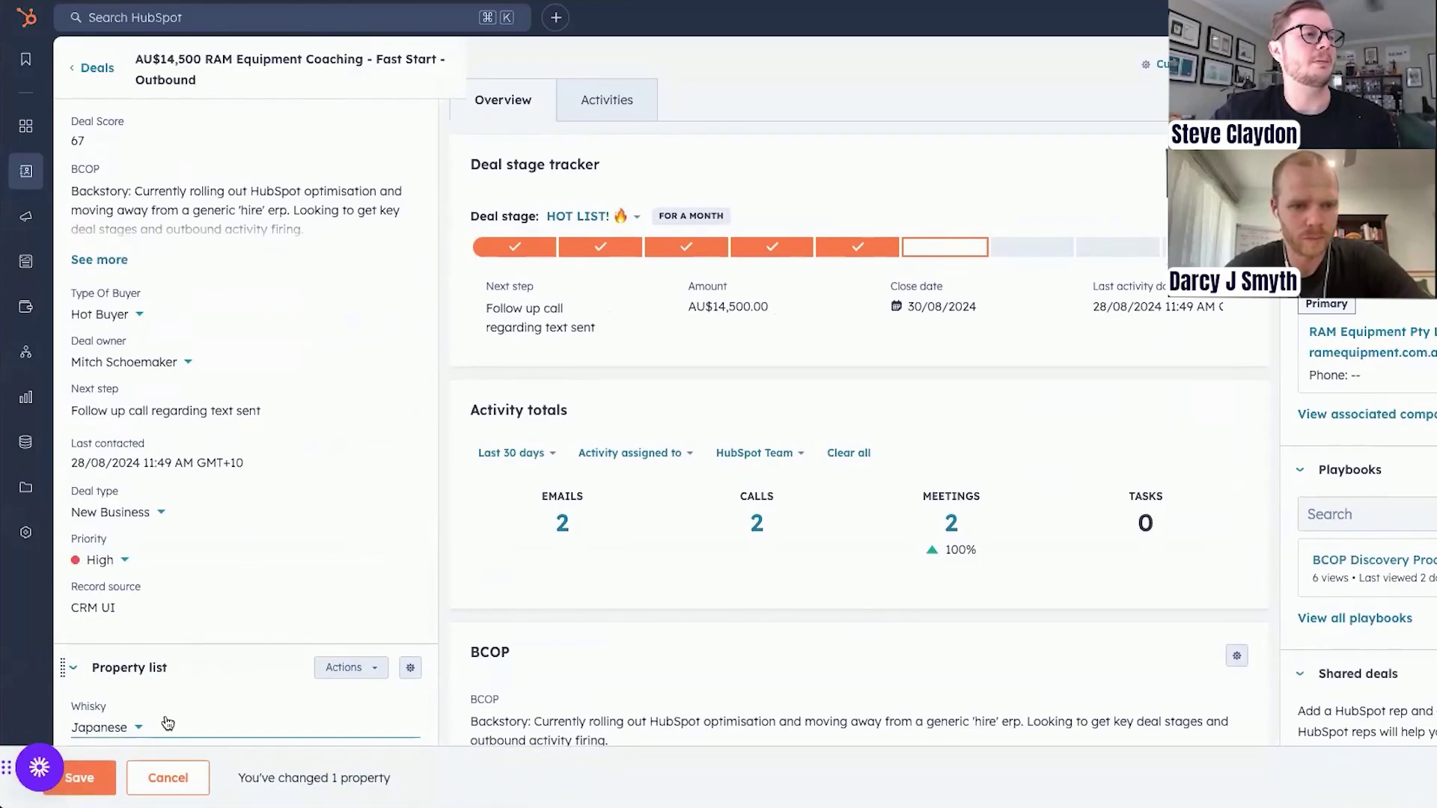
pyautogui.click(78, 781)
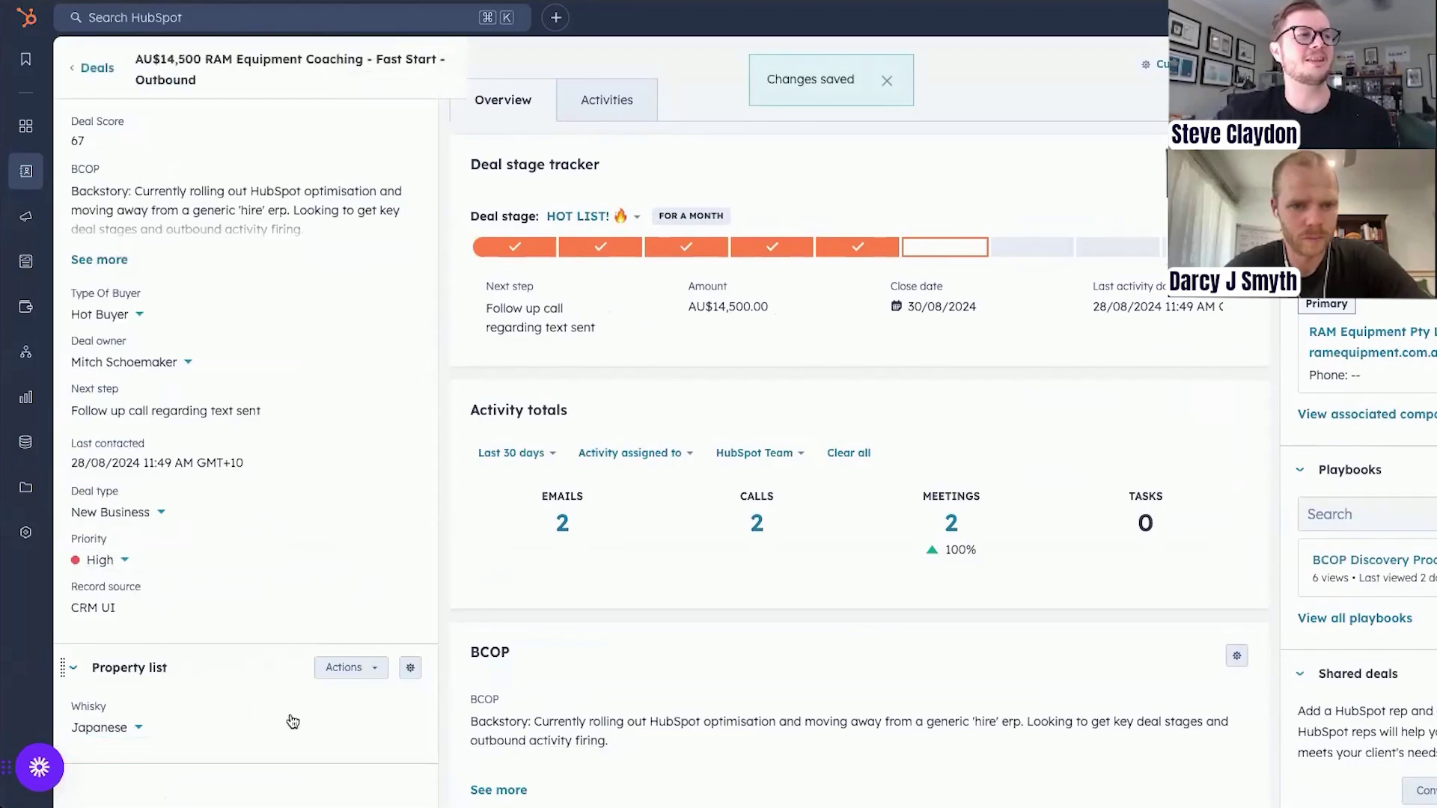
pyautogui.scroll(5, 304, 536)
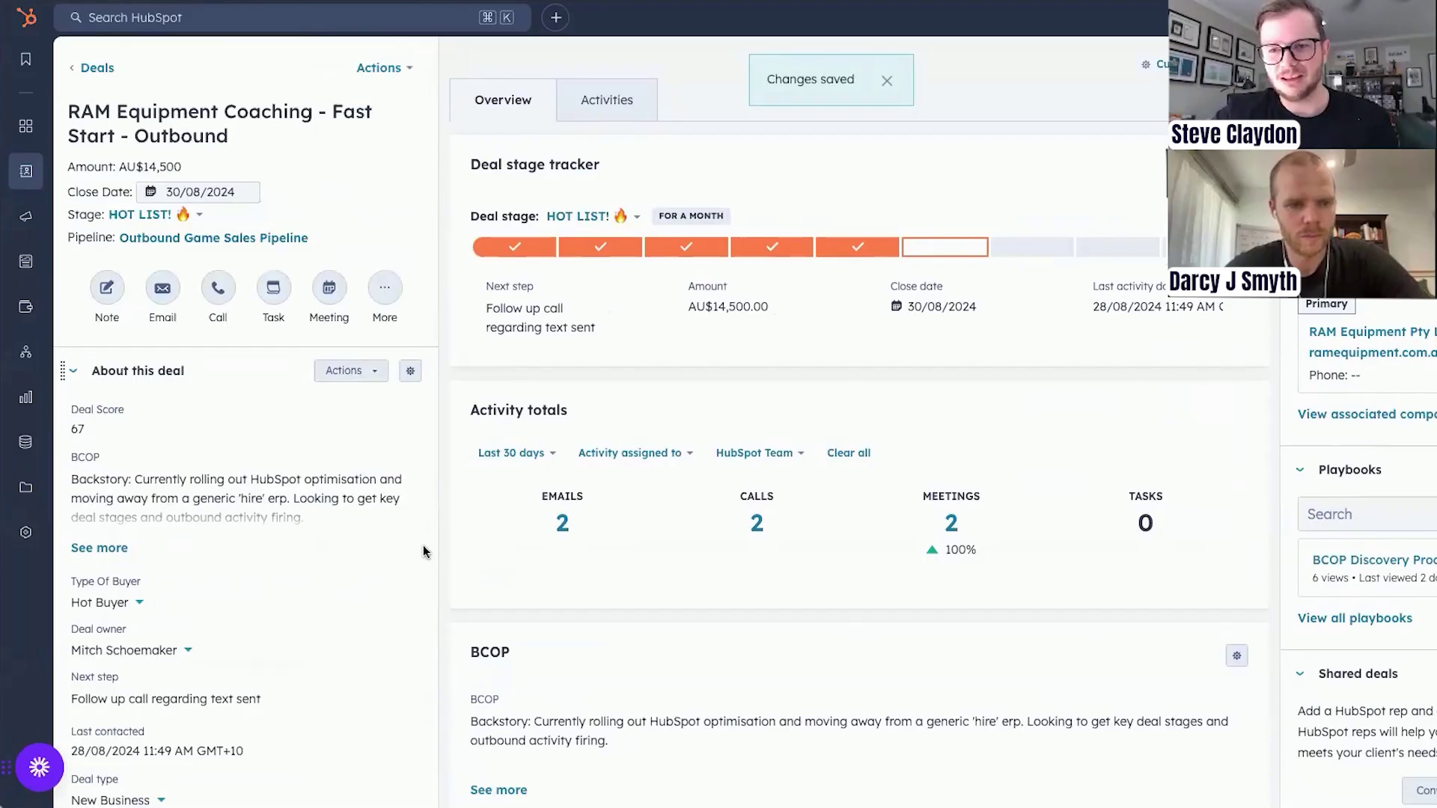
pyautogui.scroll(-4, 225, 643)
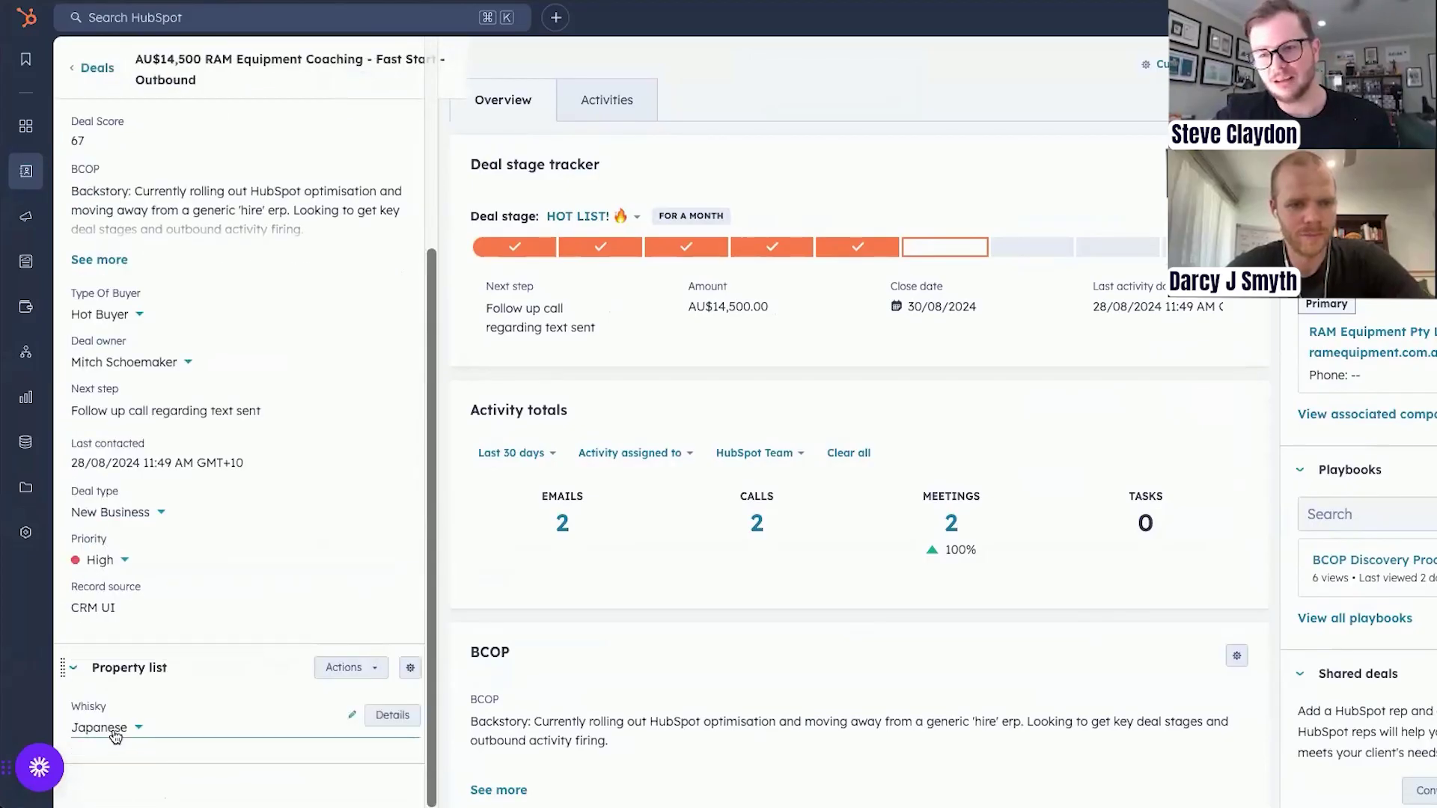
pyautogui.scroll(4, 193, 564)
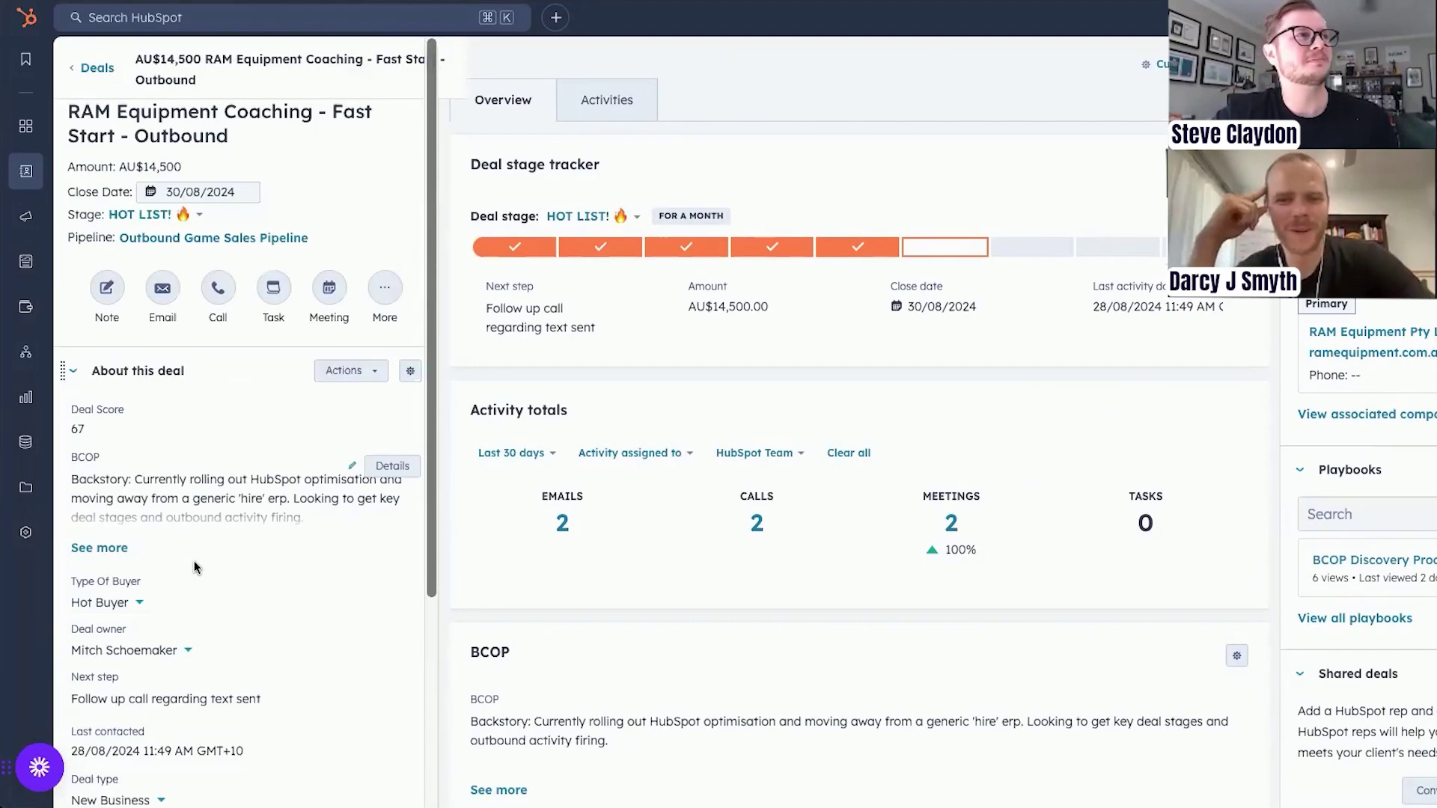
# Step: Switch to the Advanced Hubspot Hacks Webinar presentation in Canva and open its sharing and presenting options
pyautogui.hotkey('ctrl', 'Tab')
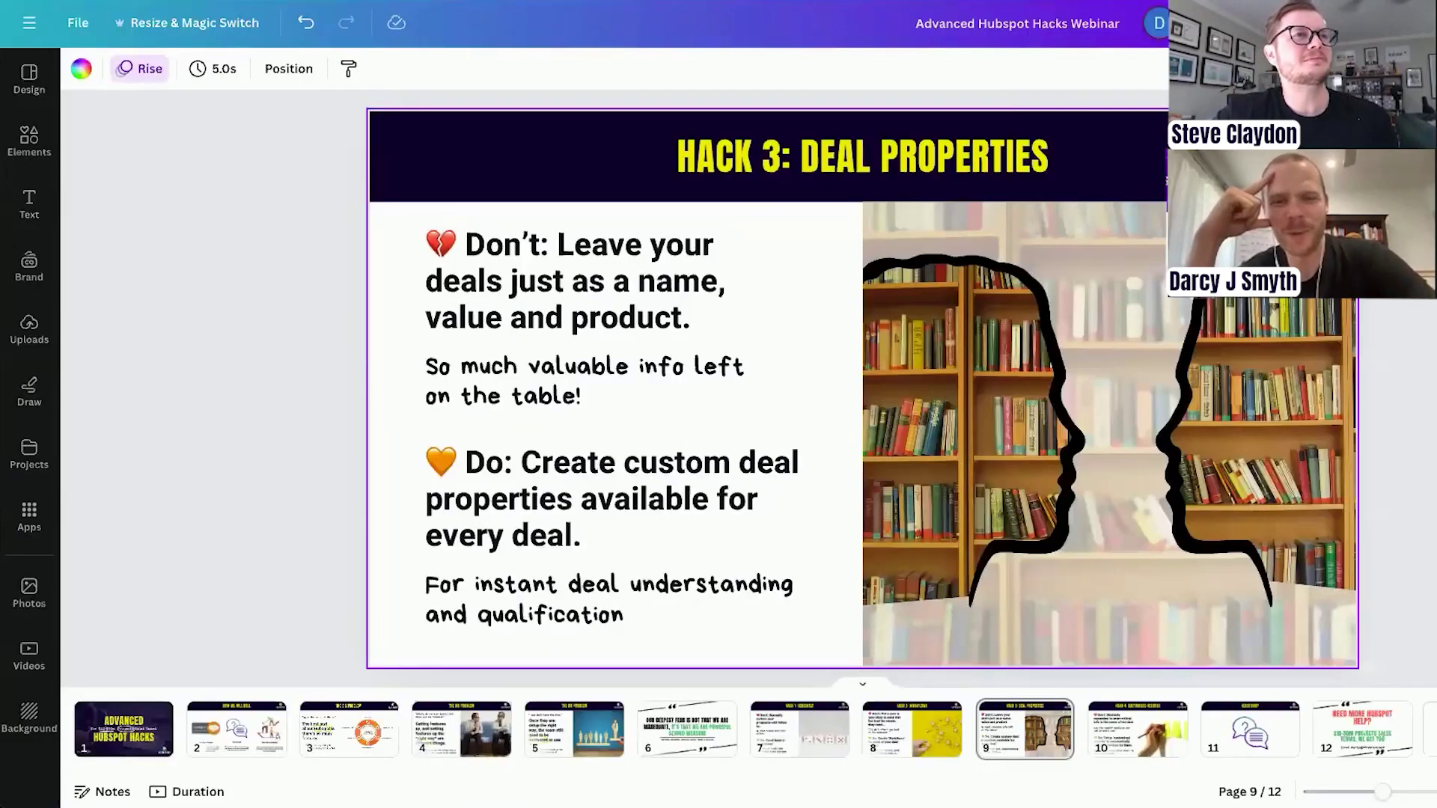
pyautogui.click(1429, 23)
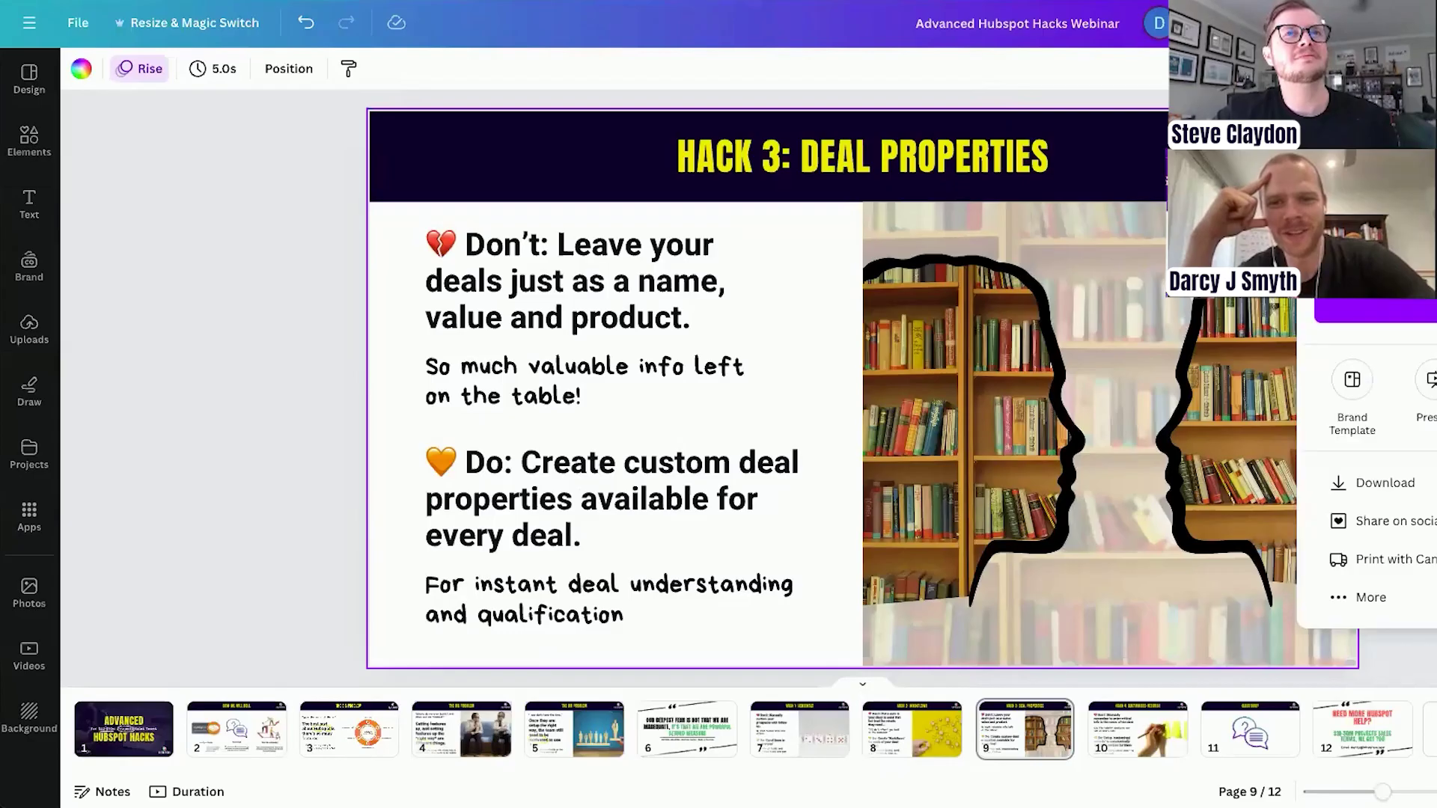